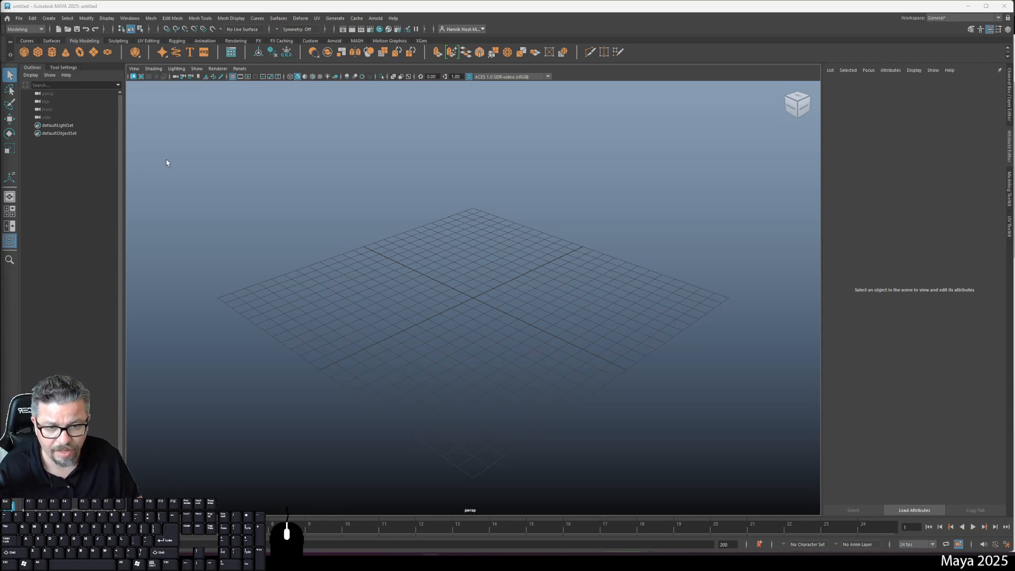
- Create a polygon cube and scale it along its height and width into an upright, thin book-shaped slab
left_click(37, 52)
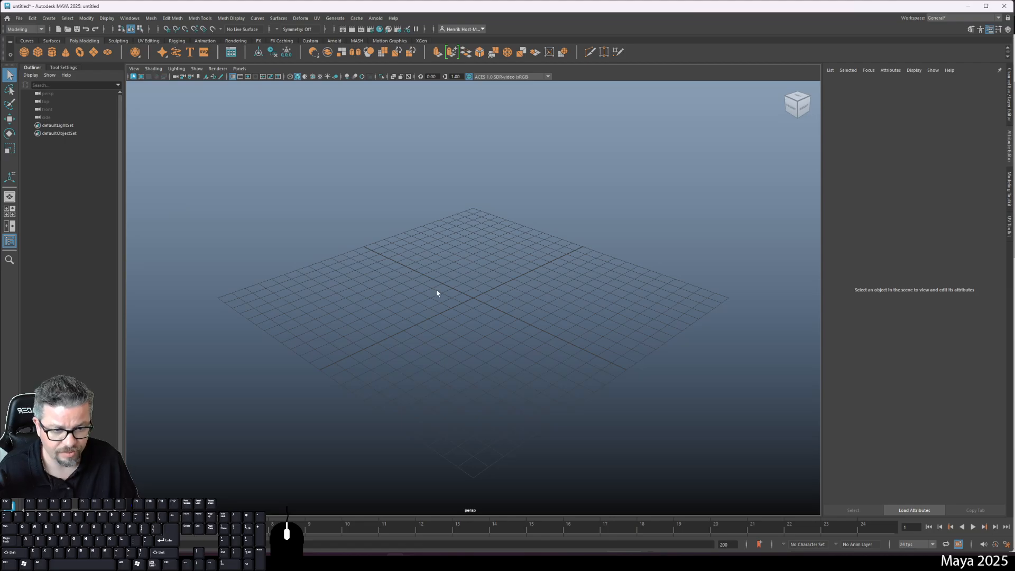
key("r")
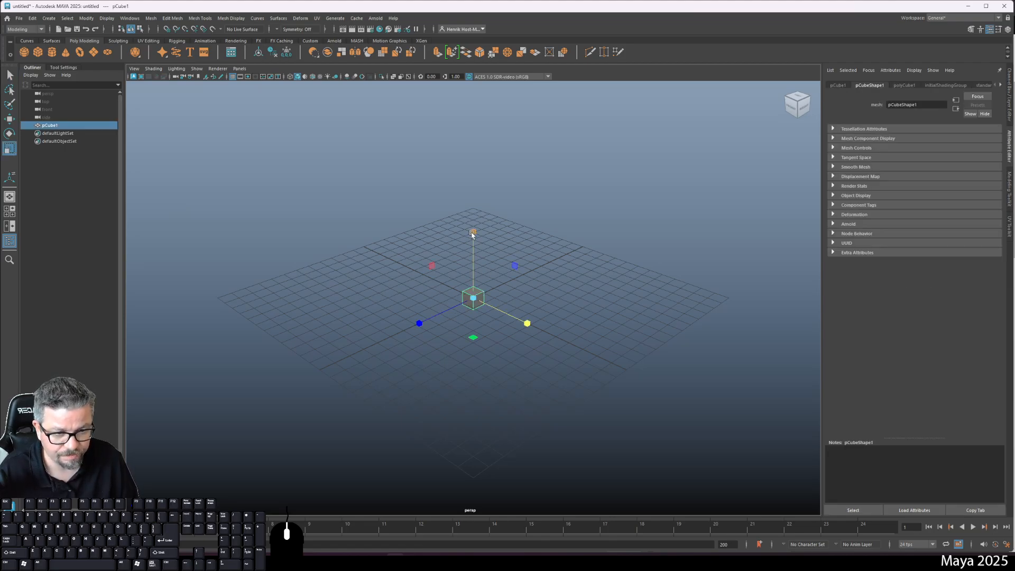
left_click_drag(472, 235, 474, 95)
left_click_drag(531, 322, 666, 381)
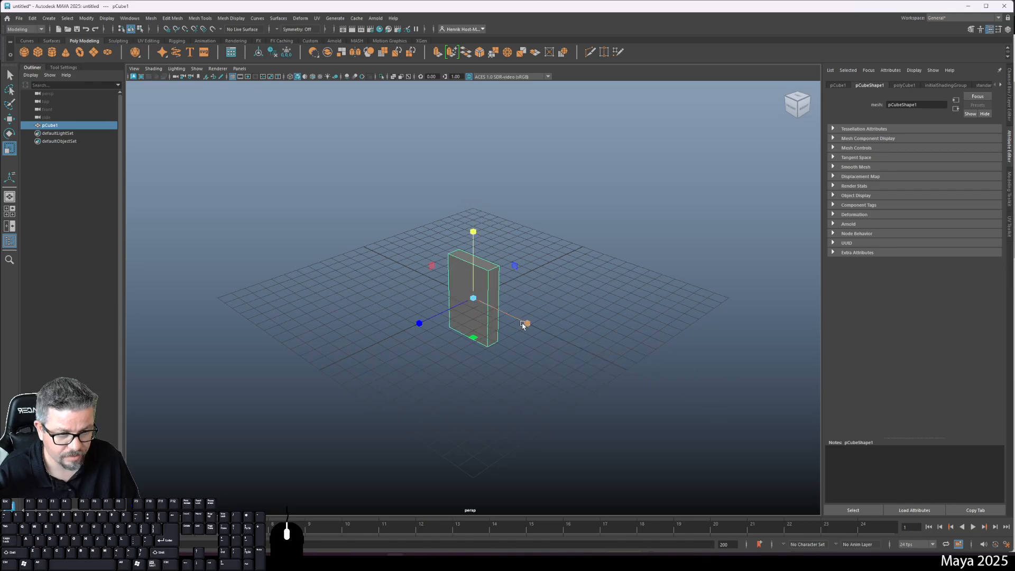
left_click_drag(523, 323, 534, 328)
left_click_drag(423, 335, 501, 337, "alt")
right_click_drag(501, 337, 523, 412, "alt")
left_click_drag(523, 412, 458, 409, "alt")
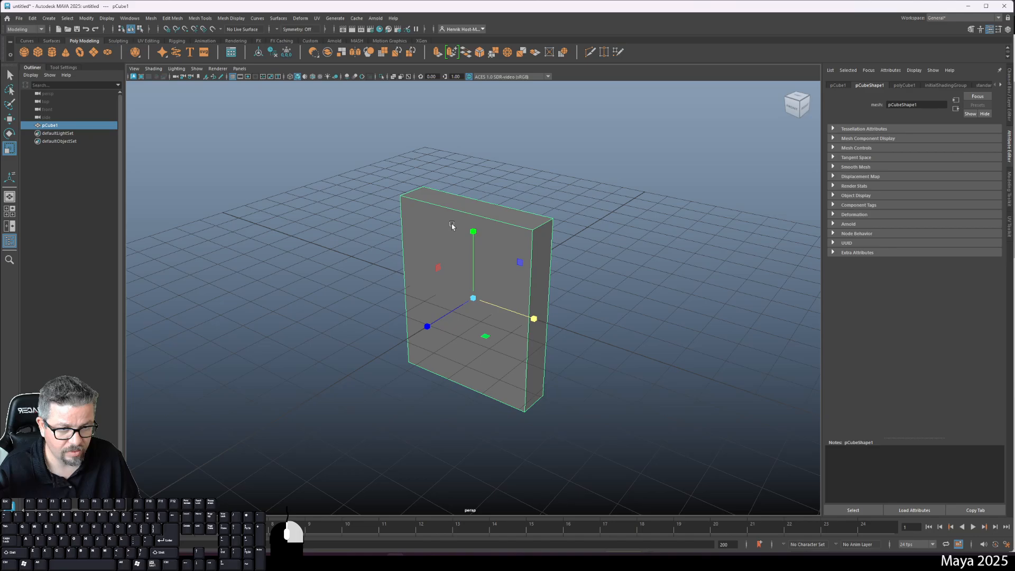
- Extrude the slab's top, bottom and fore-edge faces together and scale the new faces inward to form the book cover's border
key("F11")
left_click(542, 296)
left_click_drag(542, 296, 793, 200, "alt")
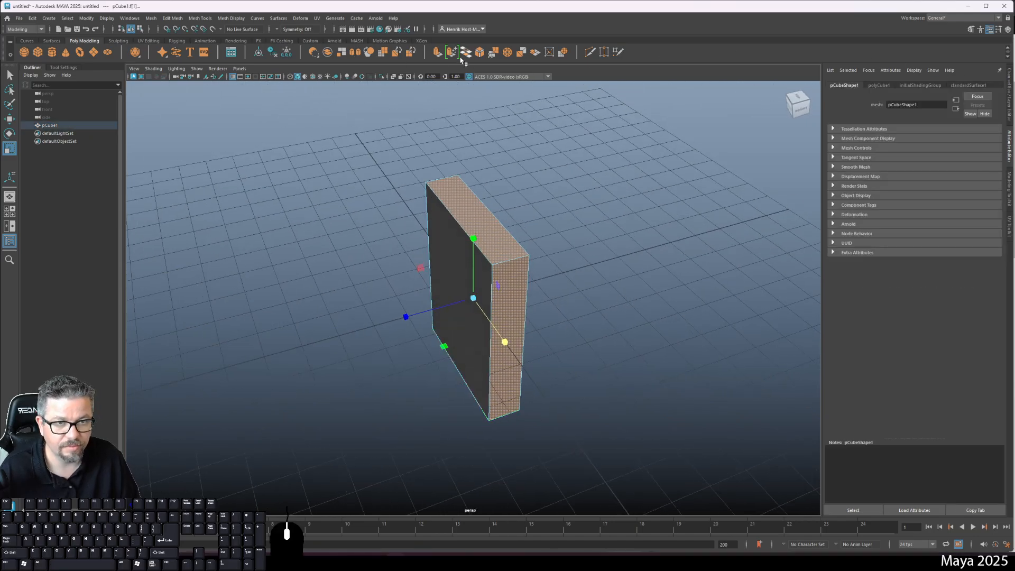
left_click(438, 54)
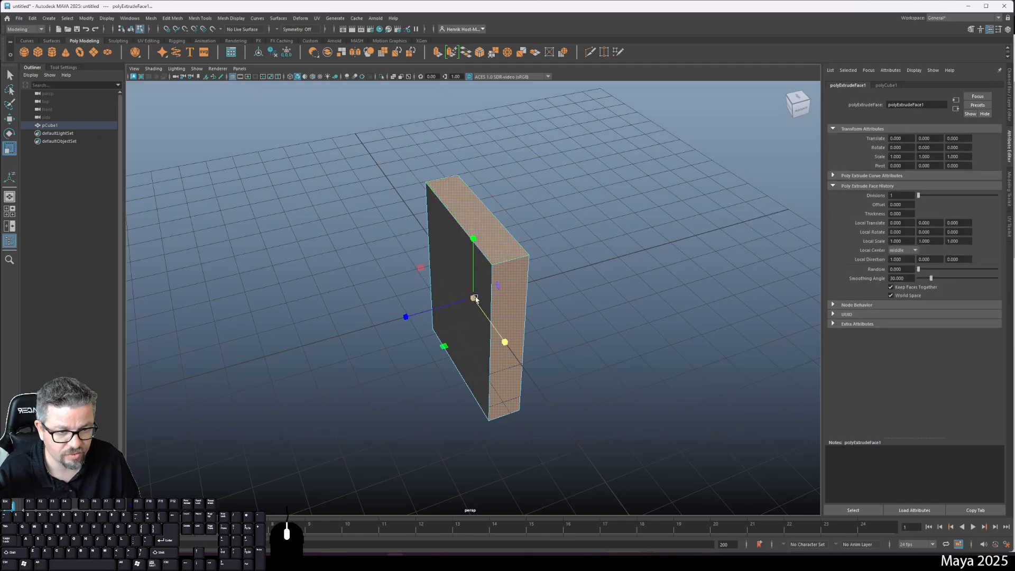
left_click_drag(475, 299, 407, 264, "alt")
left_click_drag(412, 298, 274, 236, "alt")
- Level the vertices along the book's top and bottom edges by scaling each group vertically
right_click_drag(475, 215, 439, 219)
left_click_drag(439, 220, 412, 157, "alt")
left_click_drag(559, 241, 556, 243, "alt")
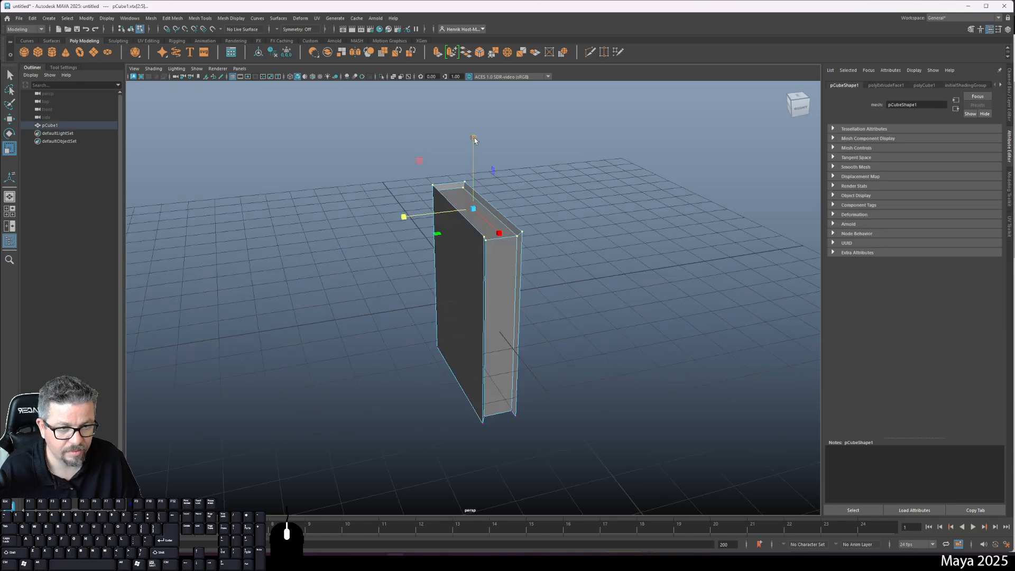
left_click_drag(475, 139, 386, 244, "alt")
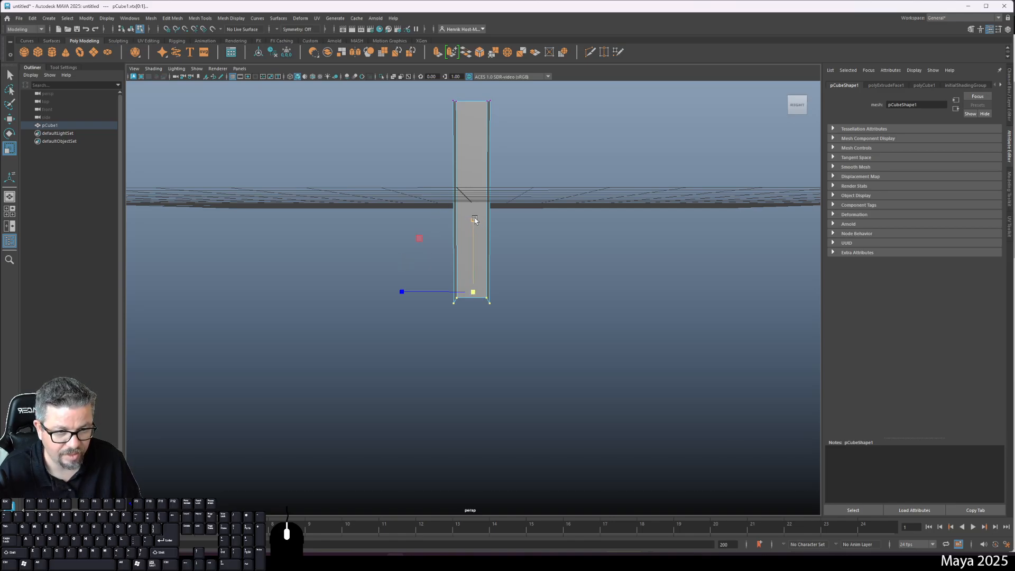
left_click_drag(474, 448, 477, 281, "alt")
- Extrude the top, bottom and fore-edge page faces again and scale them inward to recess the page block
right_click(478, 276)
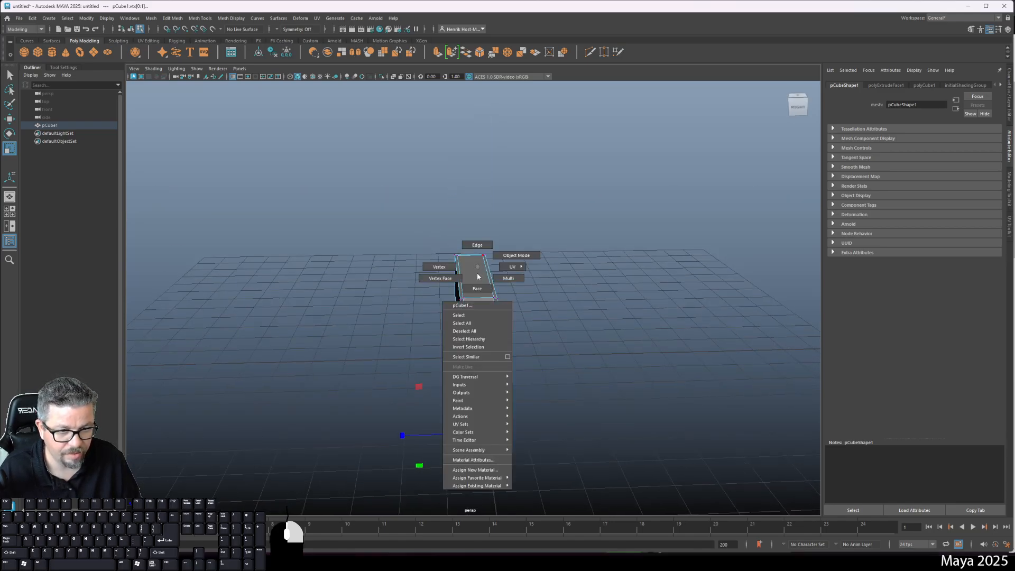
left_click(477, 288)
left_click(478, 364)
left_click_drag(478, 365, 463, 150, "alt")
left_click(438, 52)
left_click_drag(477, 275, 442, 326, "alt")
key("r")
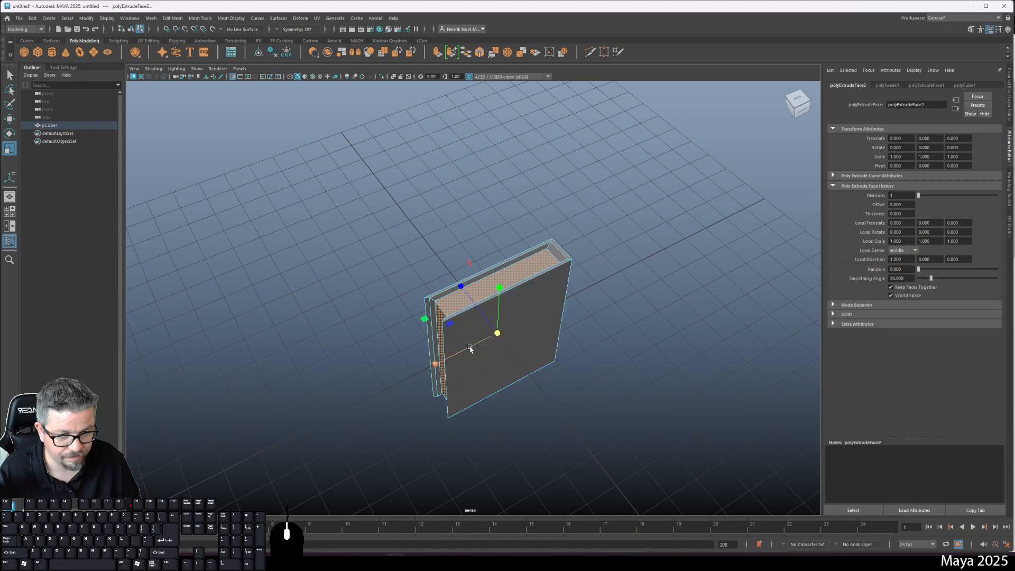
left_click_drag(576, 328, 485, 262, "alt")
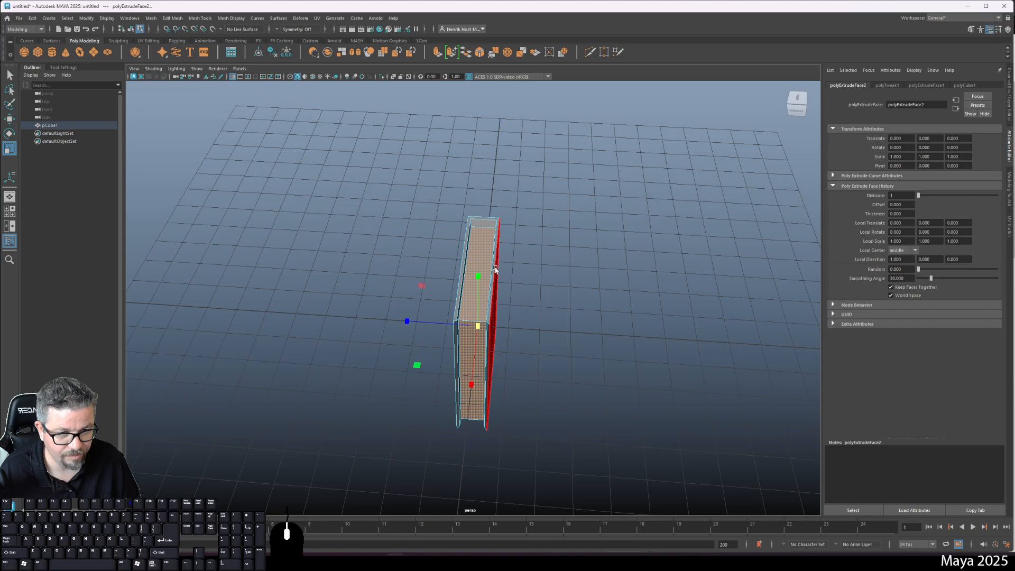
- Show the book in wireframe in a full-size top view, framed on the selected page faces
key("space")
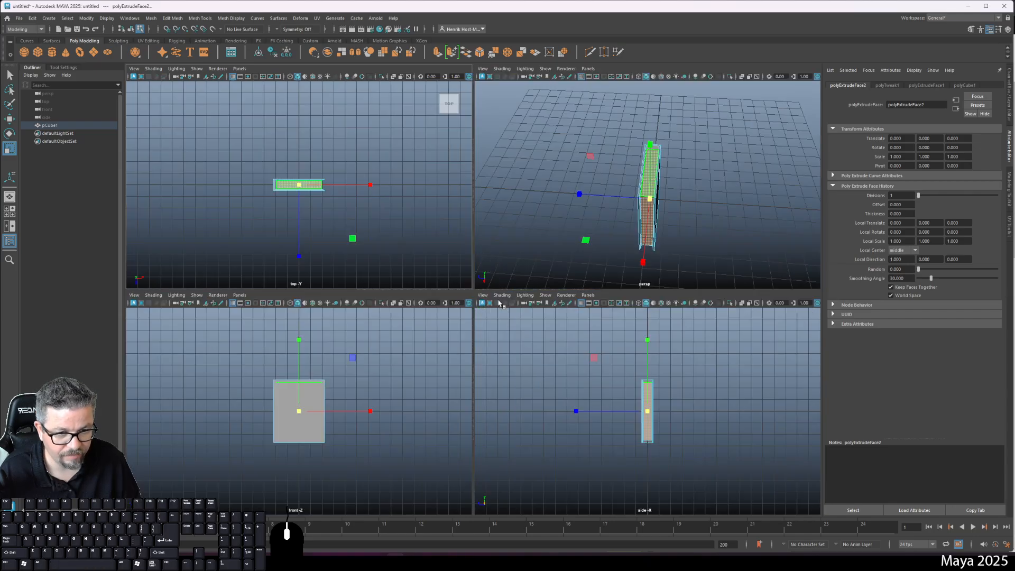
key("space")
scroll(316, 177, "up", 5)
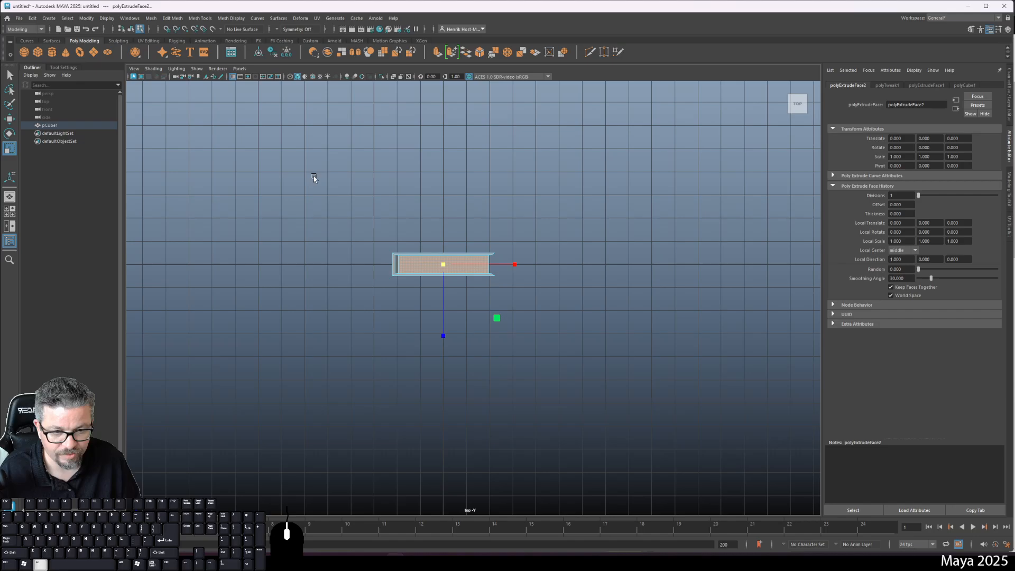
key("4")
key("f")
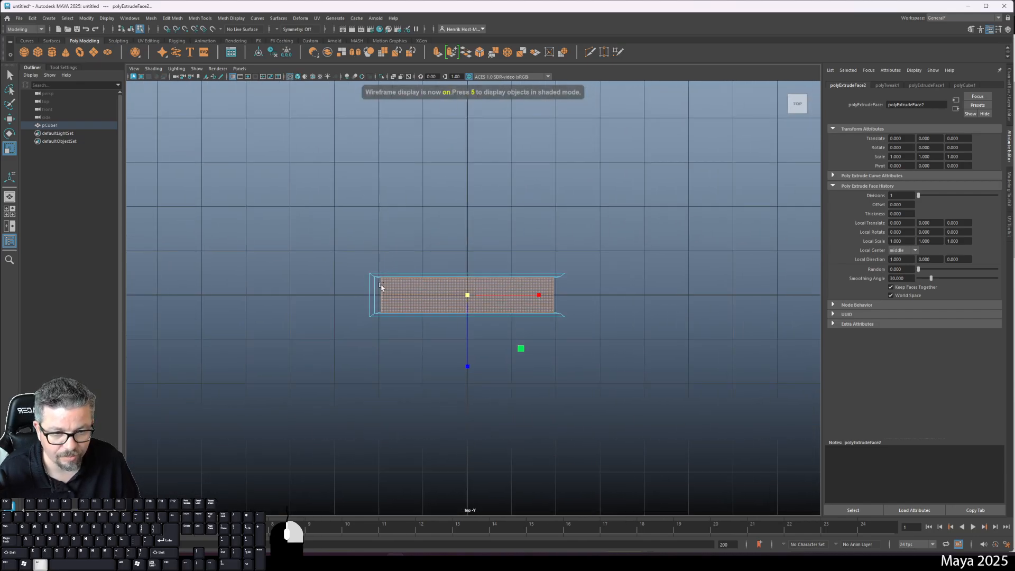
- Try to move the page block's spine-side corner vertices onto the cover's inner corners in the top view
right_click_drag(260, 276, 222, 267)
left_click_drag(274, 267, 243, 249)
key("w")
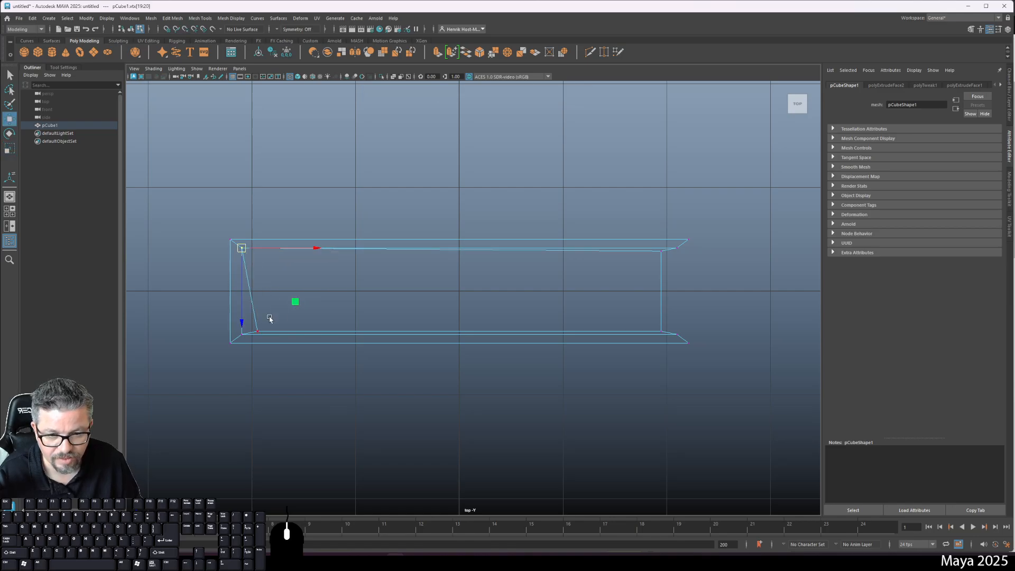
left_click_drag(267, 337, 314, 351)
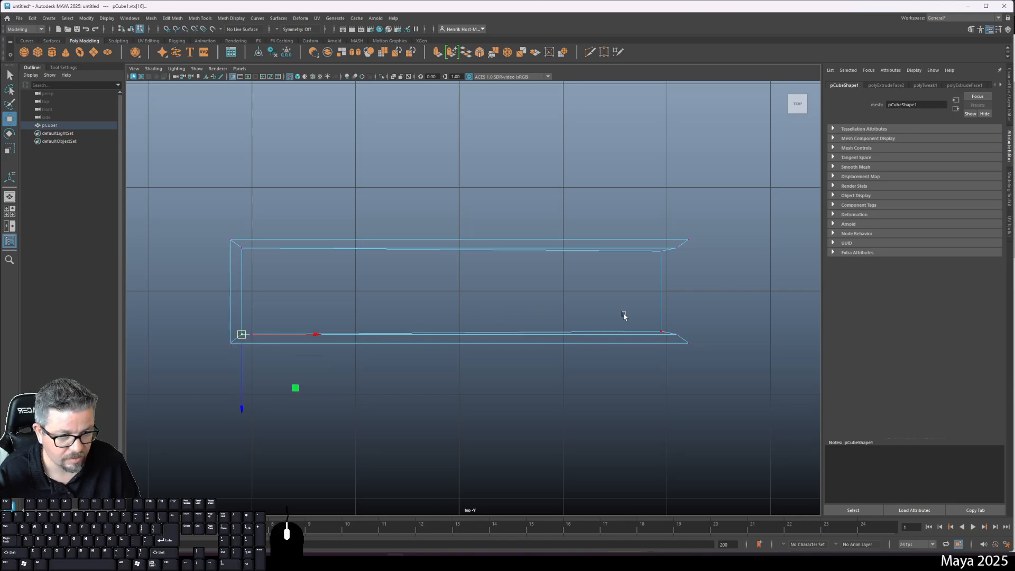
left_click_drag(624, 316, 671, 344)
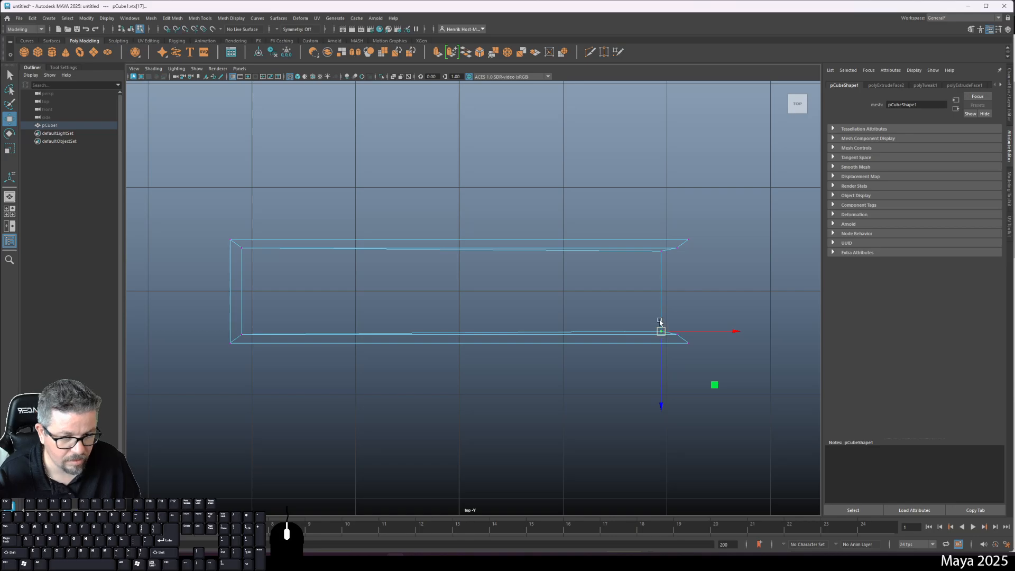
key("ctrl+z")
key("ctrl+z")
key("ctrl+z")
key("ctrl+z")
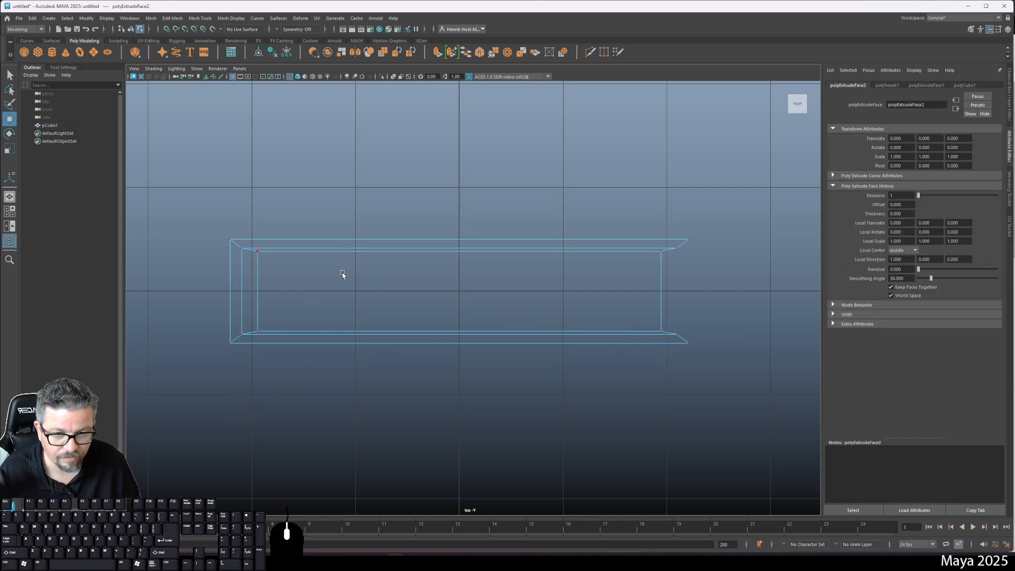
- Try again to move the page block's upper spine-side vertices onto the cover corner, checking them in perspective
left_click_drag(271, 271, 252, 246)
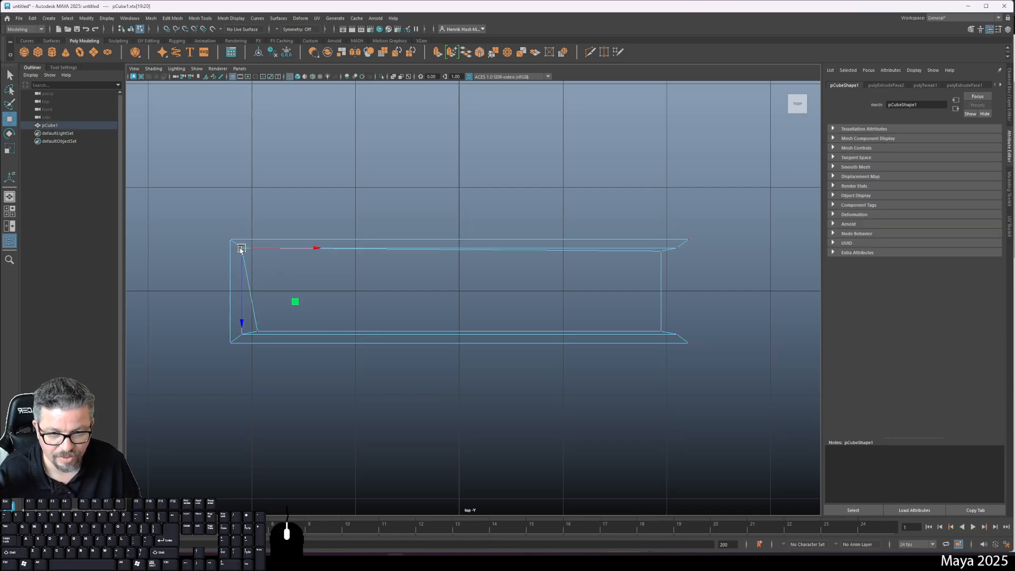
key("space")
key("space")
left_click_drag(584, 167, 475, 339, "alt")
key("space")
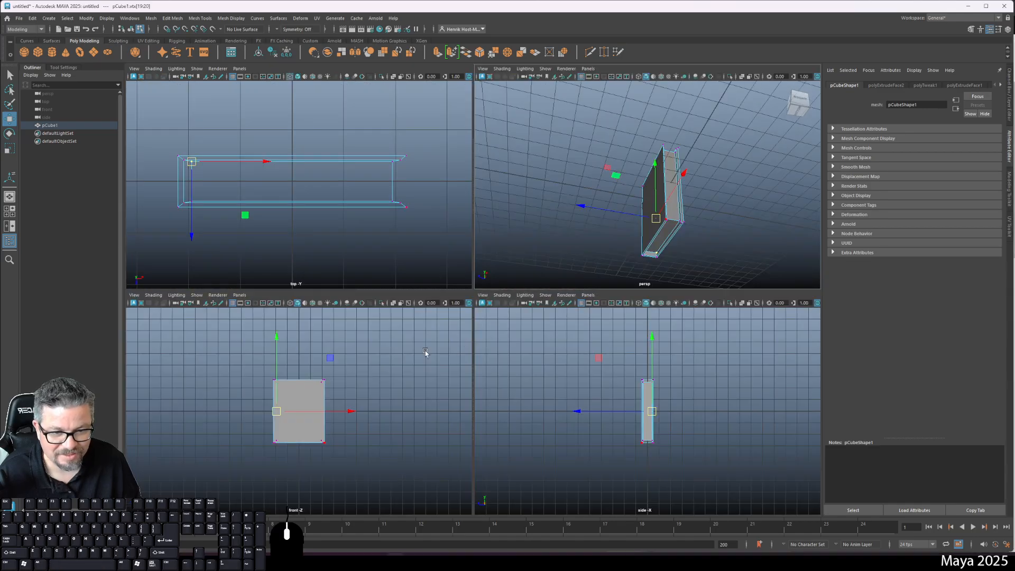
key("space")
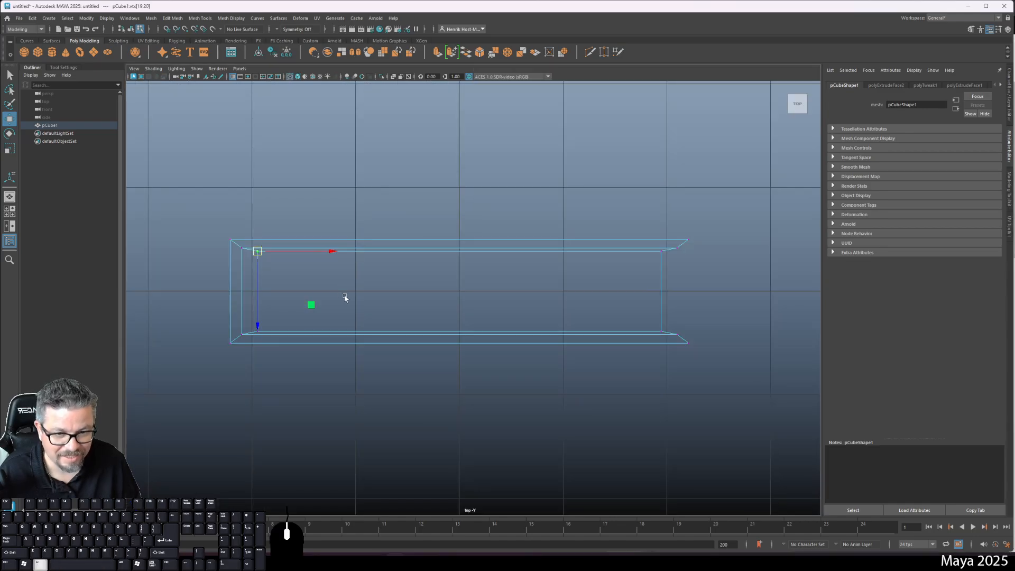
- Snap the page block's two spine-side corners to the cover's inner corners and its upper fore-edge corner to the cover's inner line
middle_click_drag(344, 298, 444, 307, "alt")
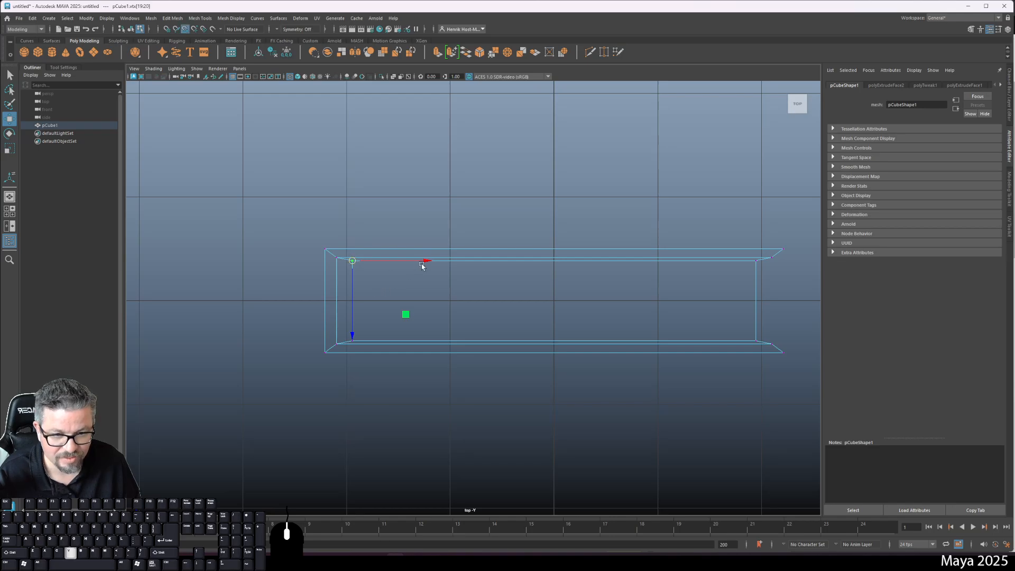
left_click_drag(422, 266, 383, 270)
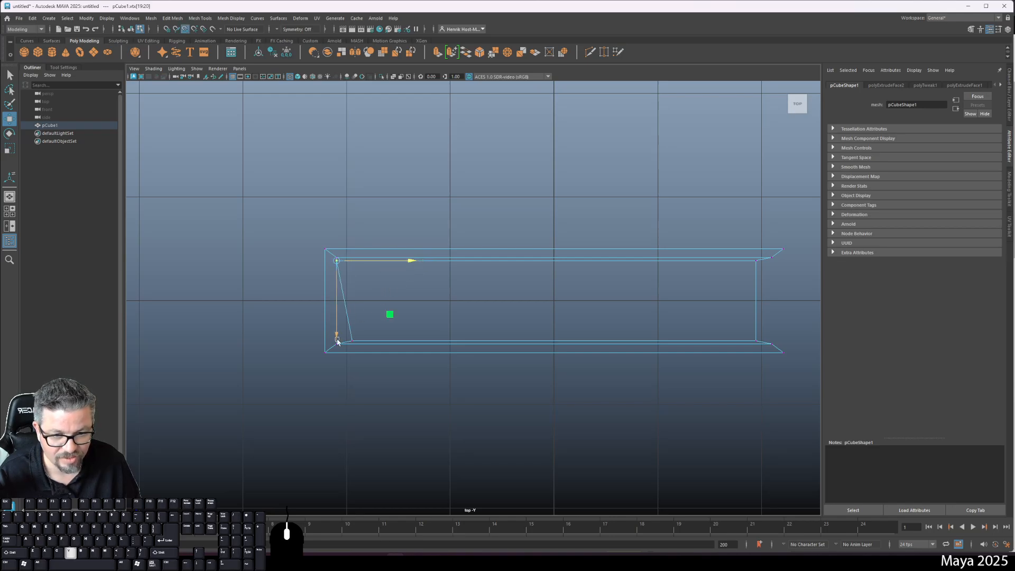
left_click_drag(337, 339, 361, 347)
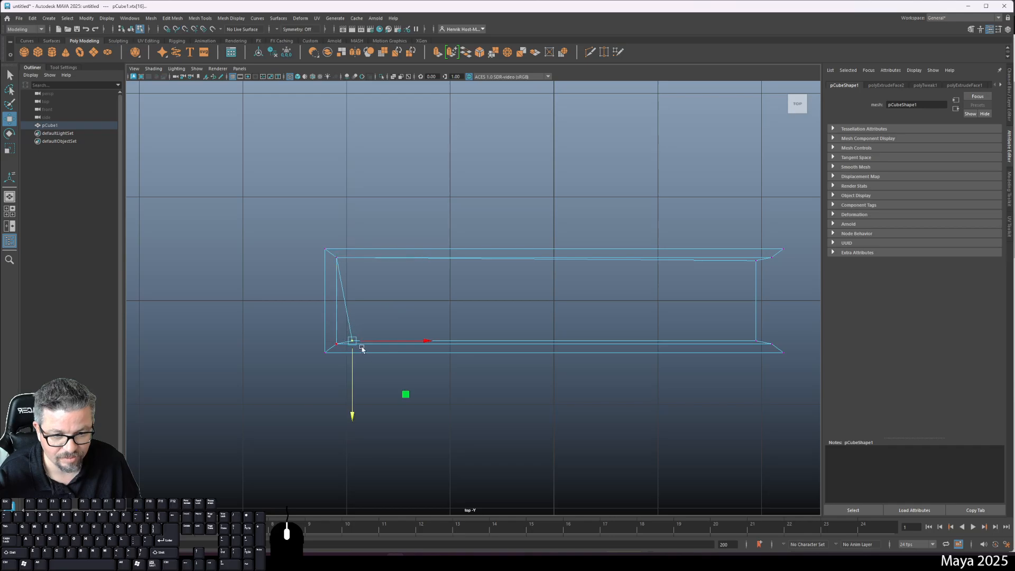
key("v")
left_click_drag(429, 342, 336, 344)
left_click_drag(720, 263, 764, 276)
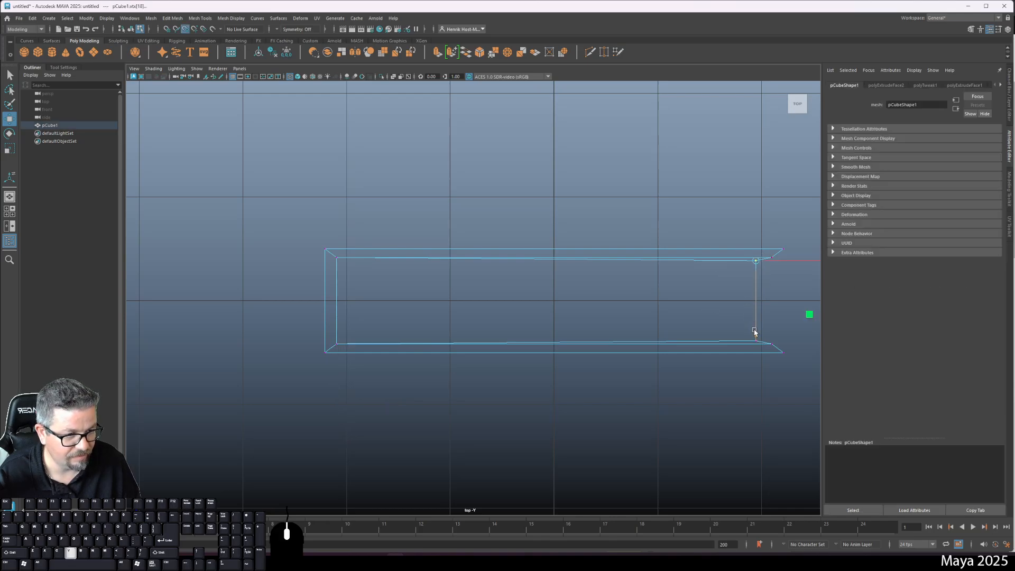
left_click_drag(754, 331, 754, 288)
- Try to snap the upper fore-edge page vertices outward to the end of the cover
left_click_drag(804, 258, 811, 259)
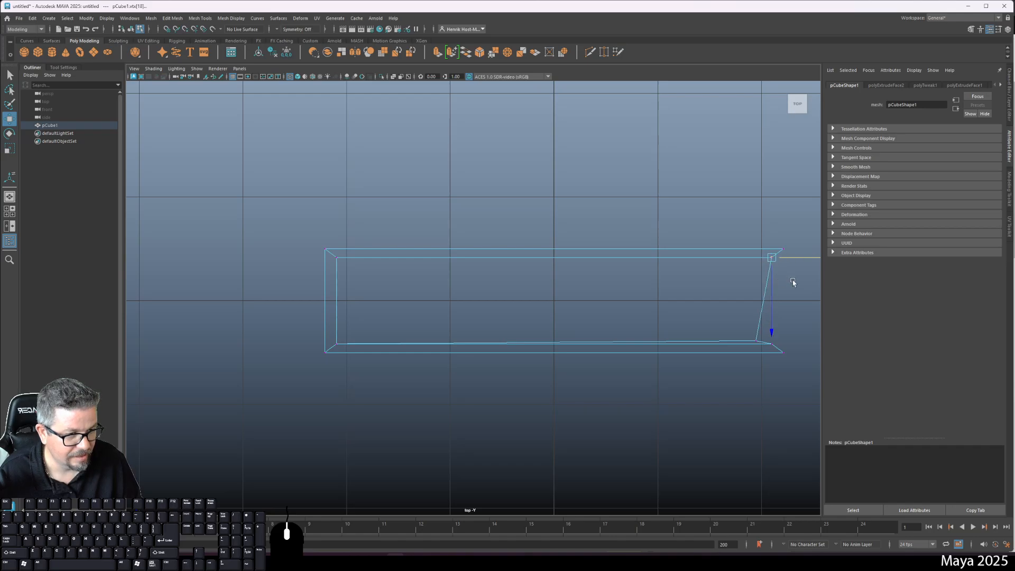
left_click_drag(802, 262, 815, 261)
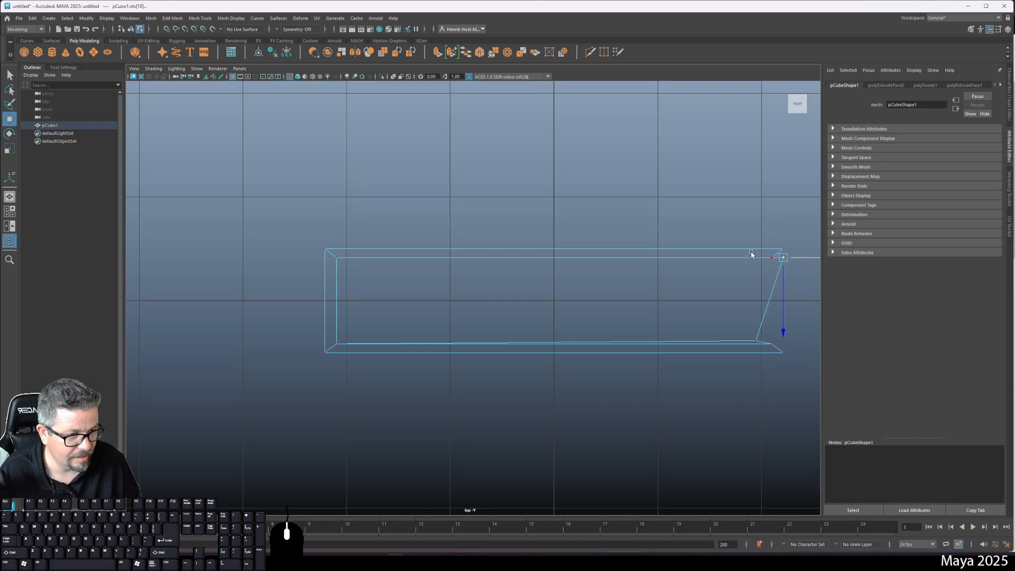
left_click_drag(756, 245, 817, 261)
key("ctrl+z")
key("ctrl+z")
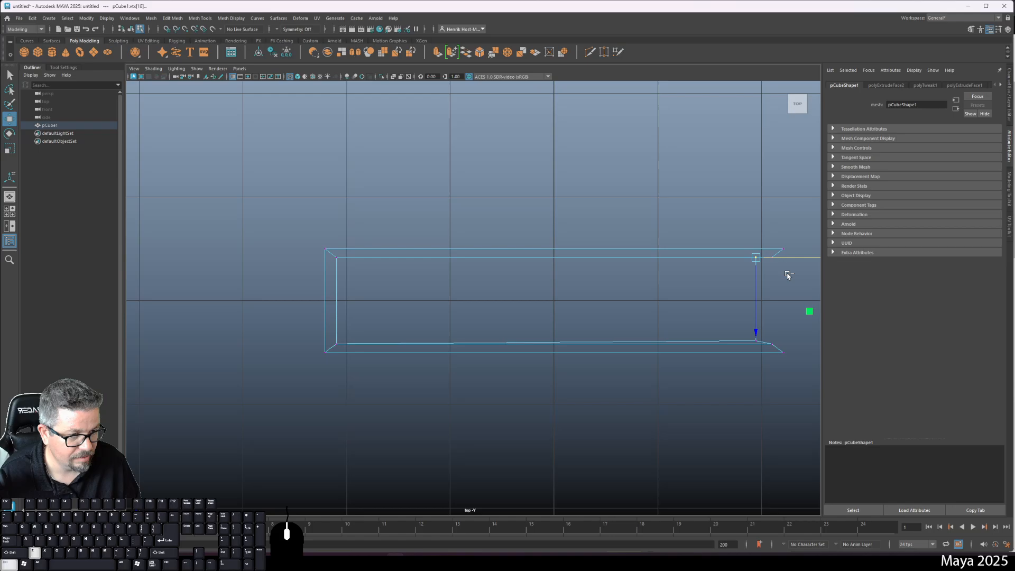
- Square off both cover ends by snapping their inner fore-edge vertices level with the outer ones
left_click_drag(769, 262, 784, 262)
key("v")
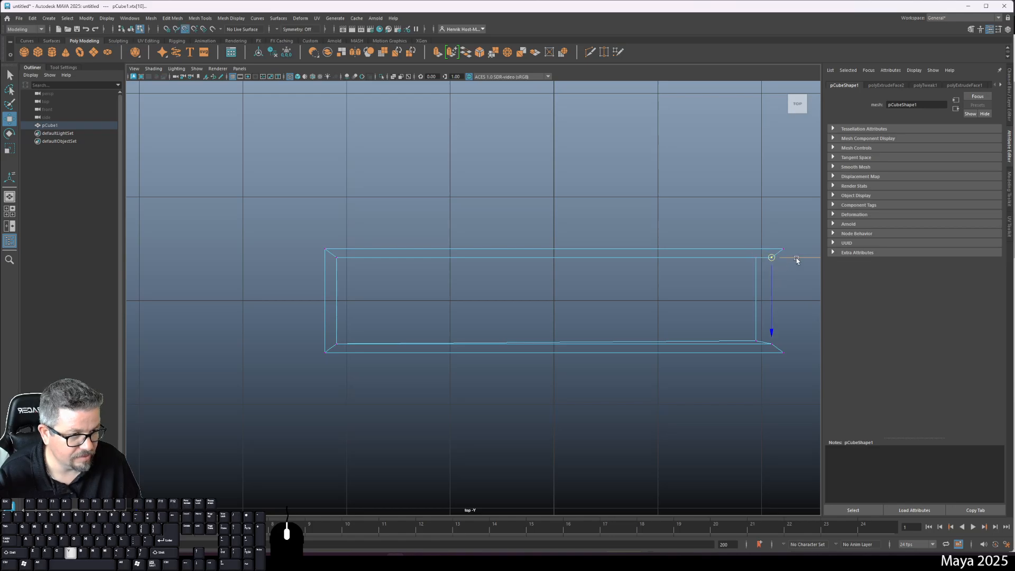
left_click(769, 343)
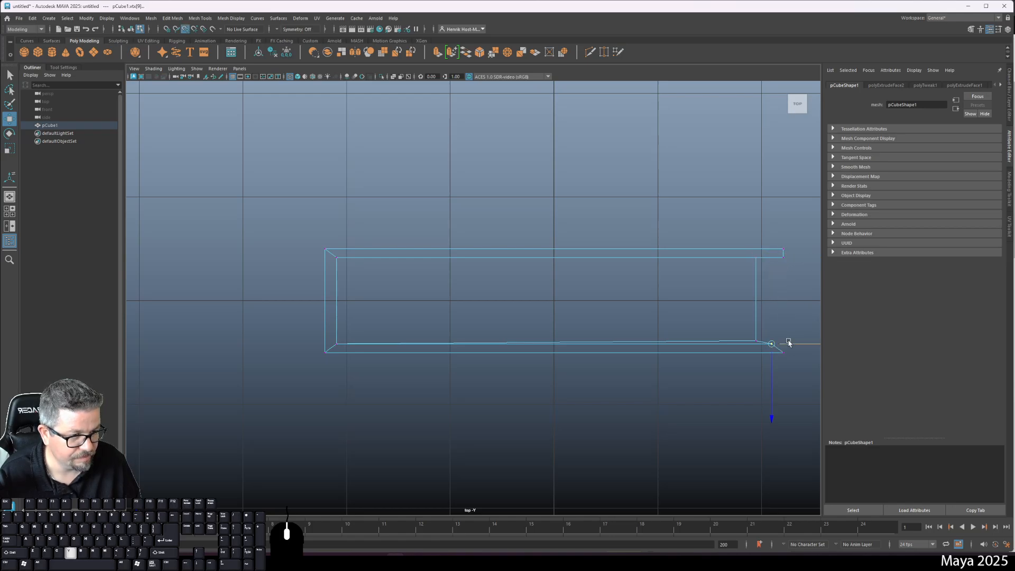
left_click_drag(795, 345, 798, 342)
- Snap the lower and upper fore-edge page corners onto the inner lines of the two cover boards
left_click_drag(730, 245, 743, 274)
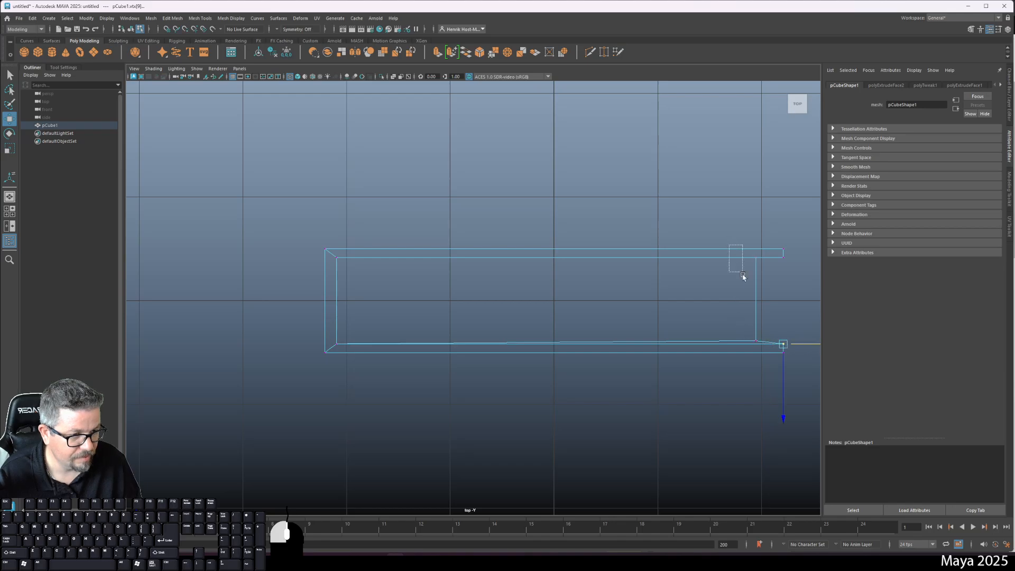
left_click_drag(769, 349, 755, 385)
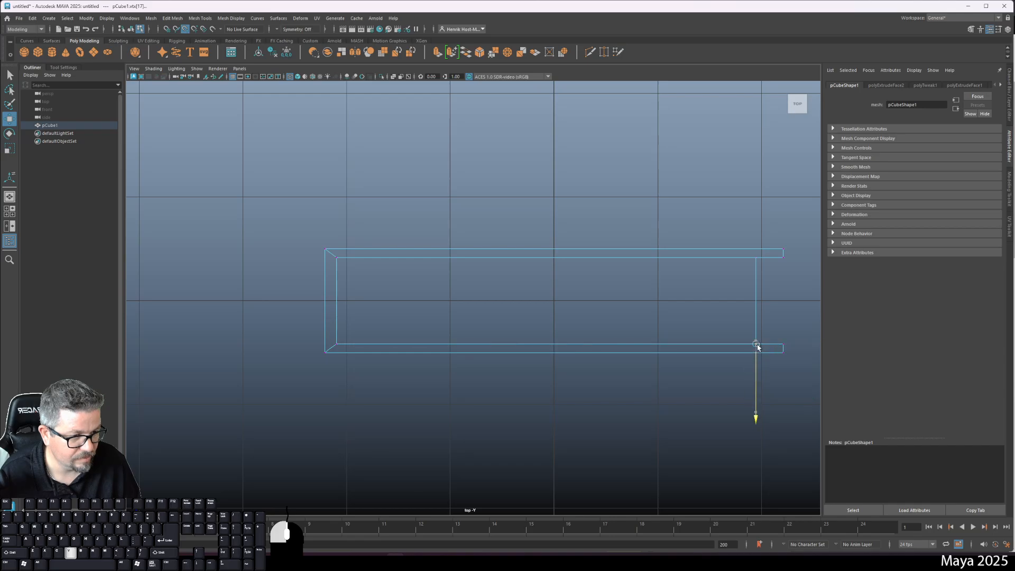
left_click_drag(740, 246, 764, 276)
left_click_drag(754, 316, 762, 262)
- Shift all fore-edge page vertices slightly toward the cover's open end and return to the perspective view
left_click_drag(729, 230, 770, 369)
left_click_drag(796, 305, 813, 303)
key("space")
key("space")
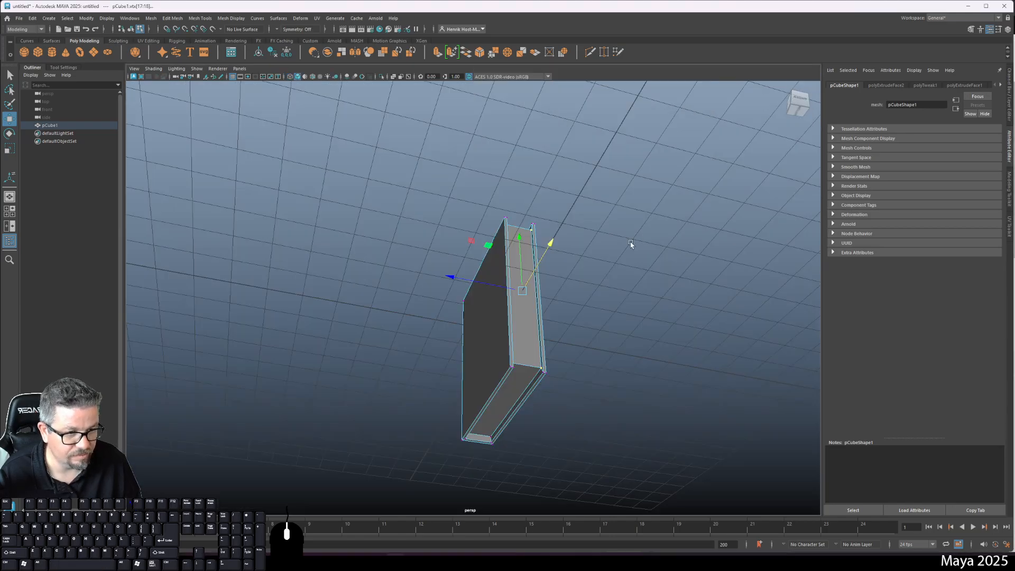
- Return to object mode, deselect the book and inspect its fore-edge in perspective
left_click_drag(633, 243, 557, 272, "alt")
right_click_drag(557, 272, 594, 245)
left_click_drag(585, 392, 594, 362, "alt")
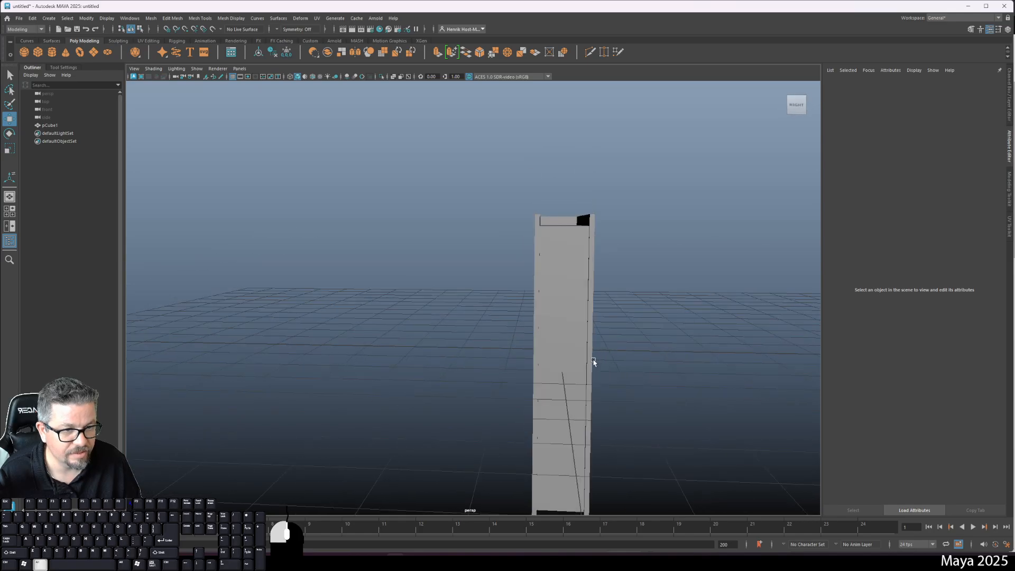
- Select the fore-edge page block vertices and prepare to scale them using a wireframe side view
left_click(574, 246)
right_click(581, 244)
left_click(543, 243)
key("space")
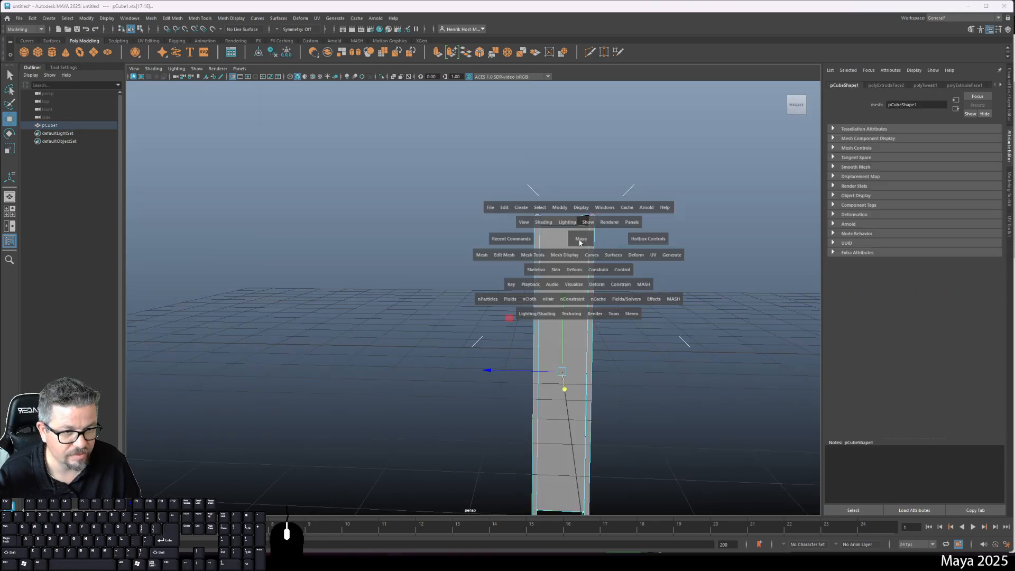
key("space")
middle_click_drag(537, 280, 563, 309, "alt")
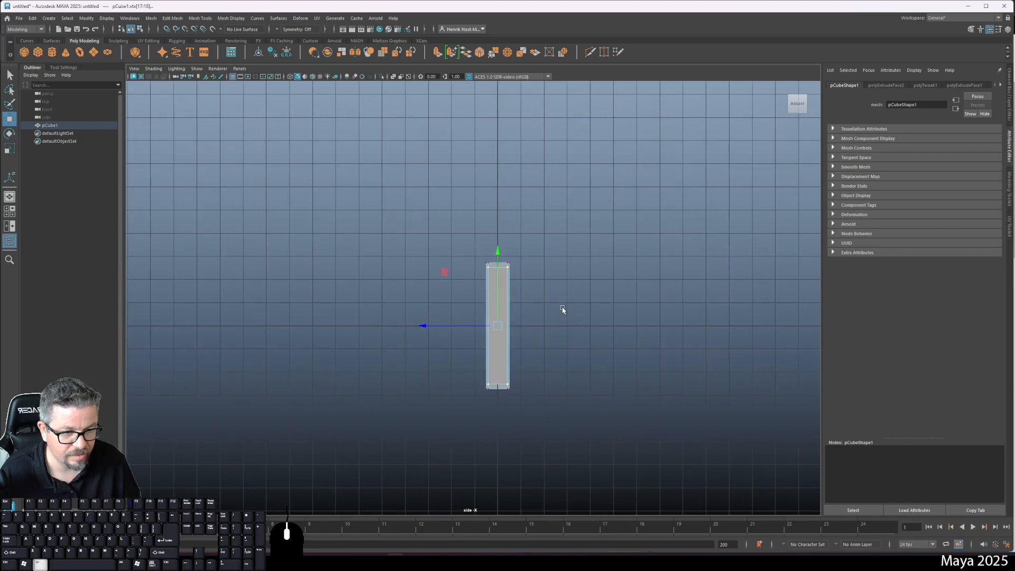
key("4")
right_click_drag(547, 292, 448, 453, "alt")
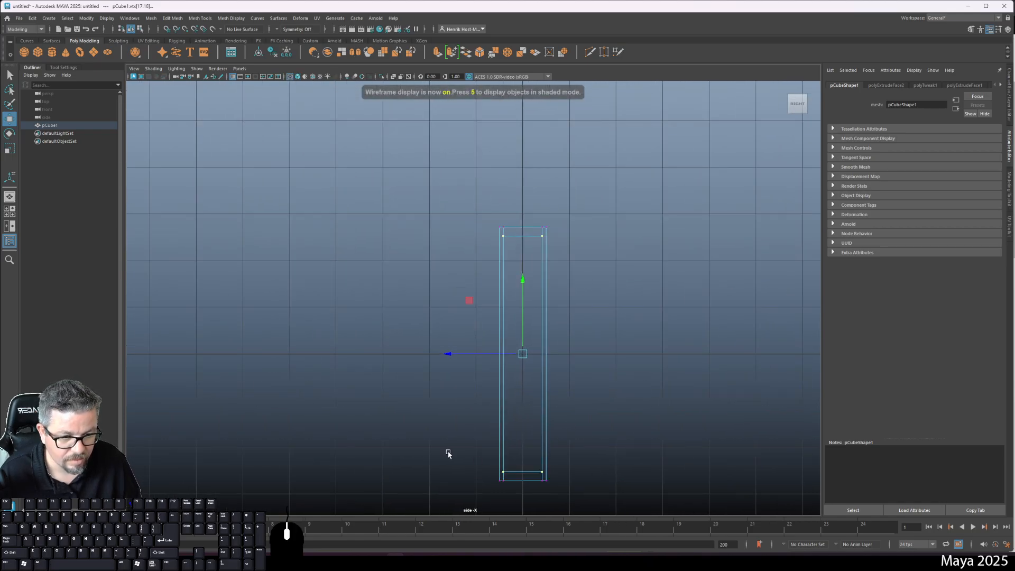
left_click_drag(566, 477, 563, 475)
key("r")
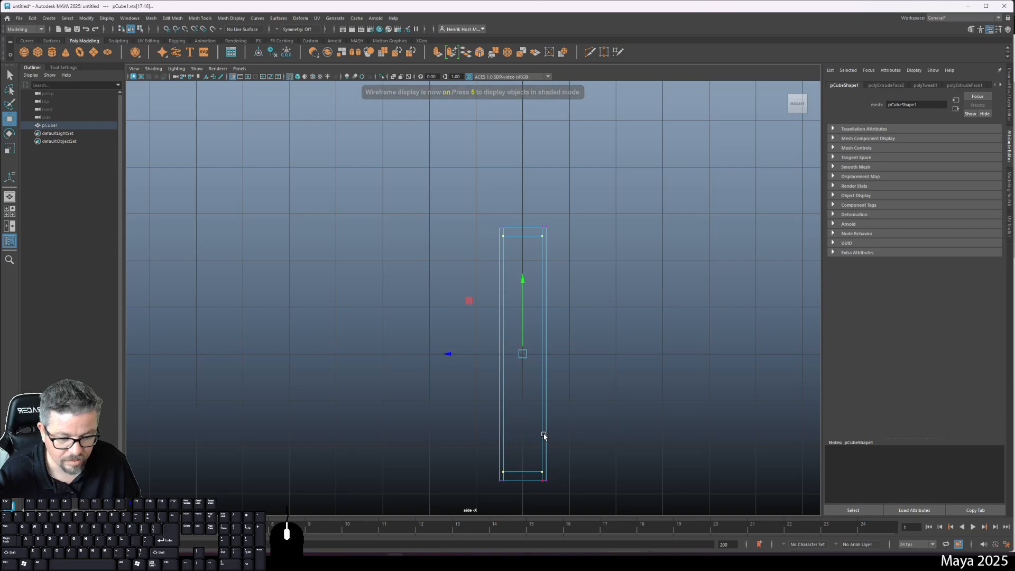
- Add the spine-side page block corners to the vertex selection and scale the page block slightly taller along the vertical axis
key("space")
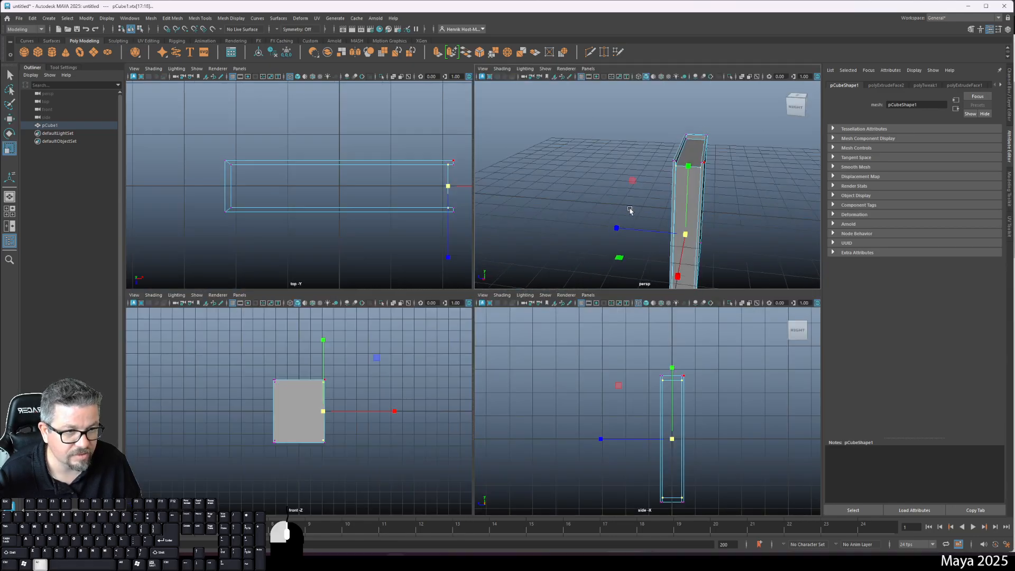
left_click_drag(631, 211, 645, 196, "alt")
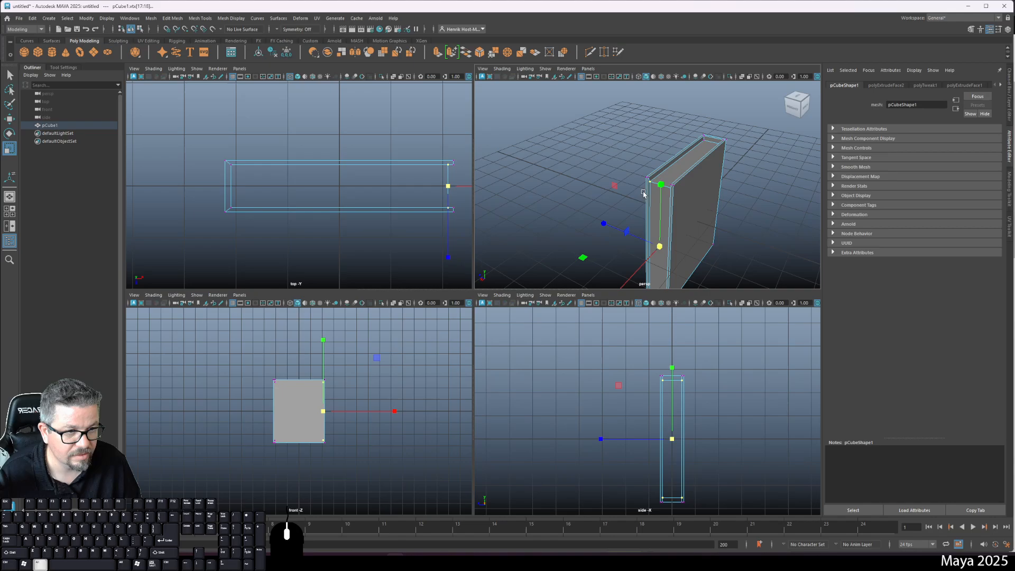
left_click(707, 142, "shift")
left_click_drag(706, 143, 718, 157, "alt")
left_click(706, 132, "shift")
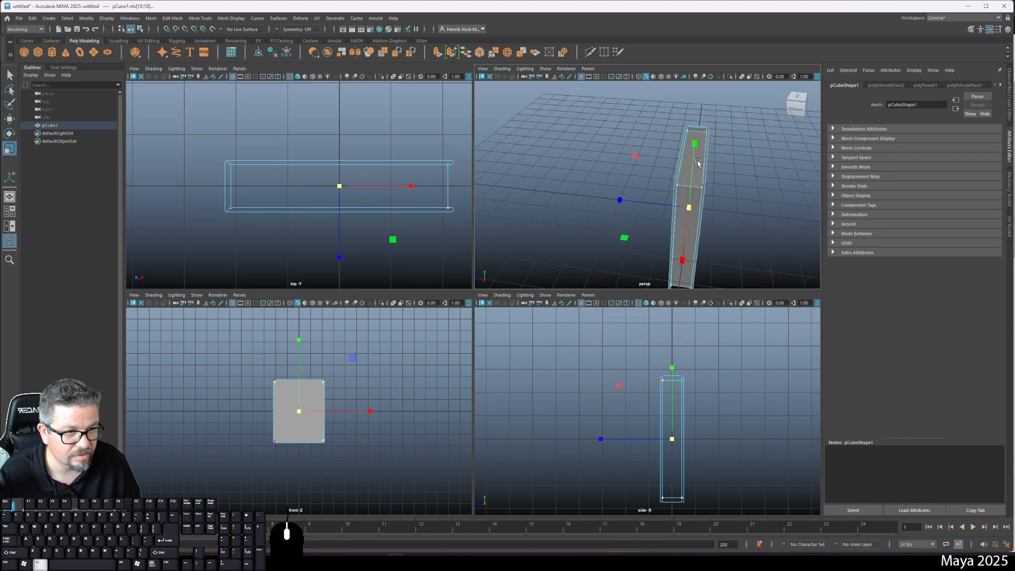
left_click_drag(672, 228, 637, 122, "alt")
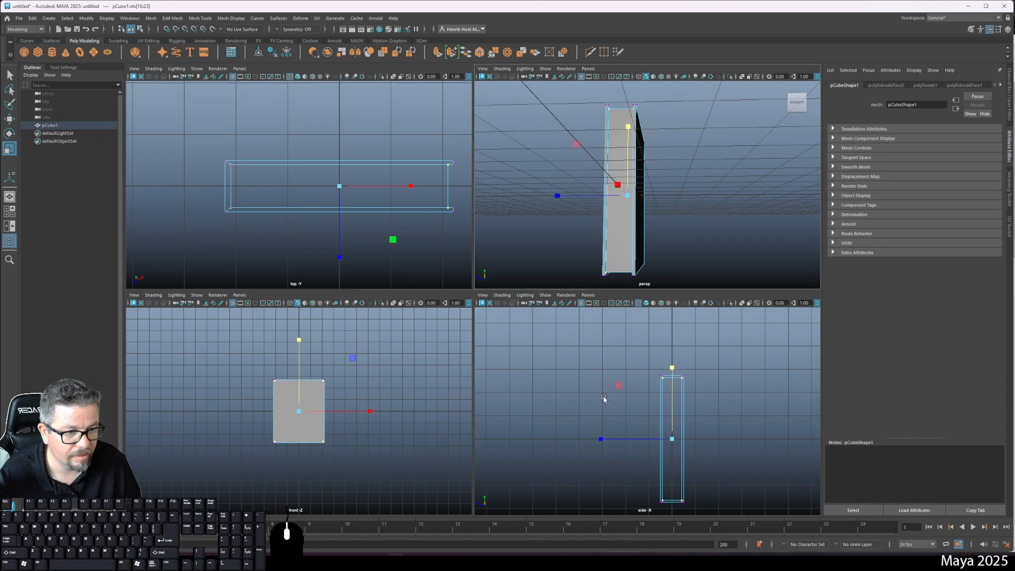
- Return to the full perspective view in object mode and deselect the book
key("space")
key("space")
key("space")
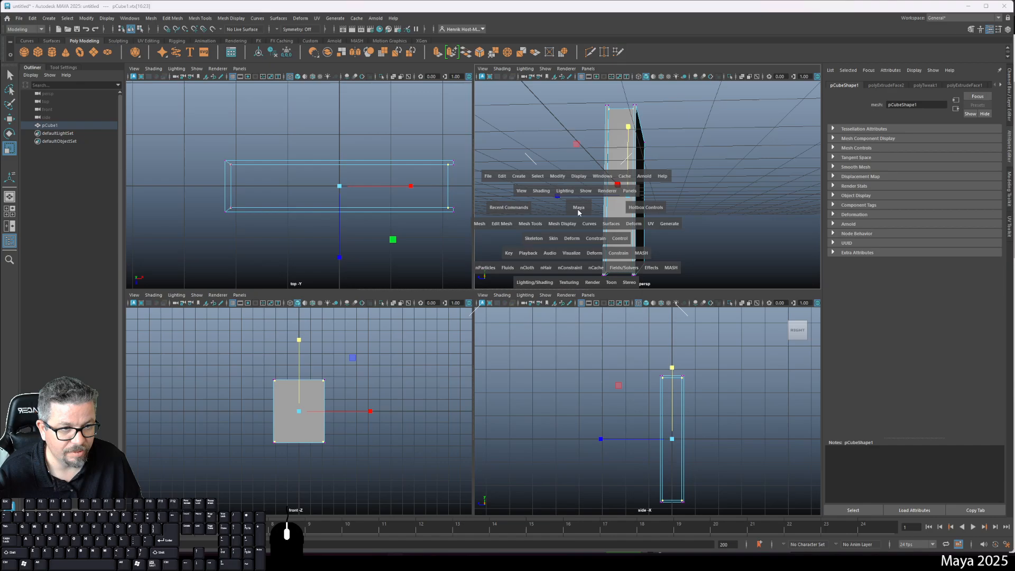
left_click_drag(578, 208, 534, 286, "alt")
right_click_drag(474, 296, 511, 283)
left_click(635, 333)
left_click_drag(514, 434, 550, 415, "alt")
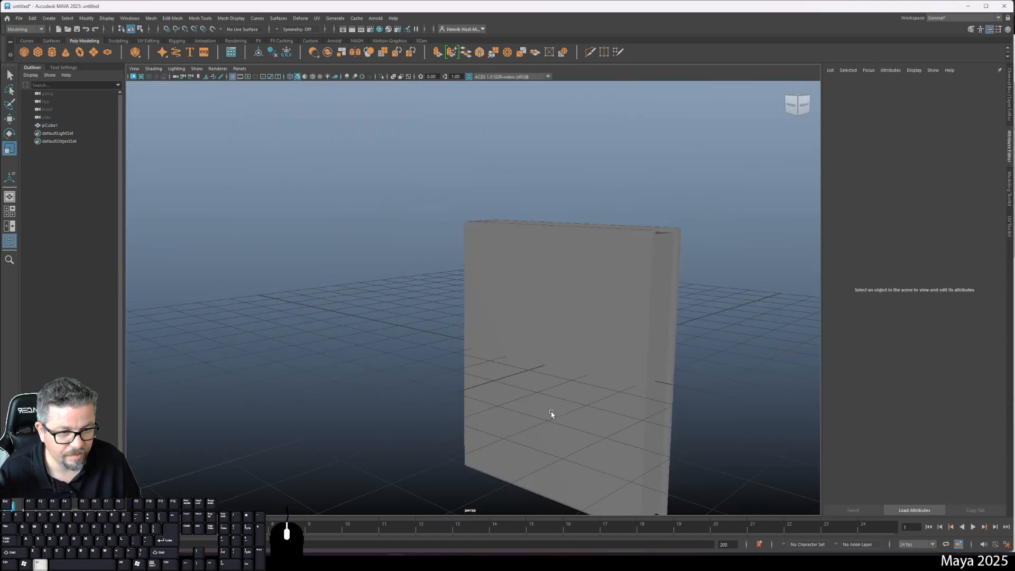
- Select the book, examine it from all around, preview it smoothed and restore the unsmoothed display
middle_click_drag(550, 415, 524, 189, "alt")
left_click(524, 187)
left_click_drag(512, 245, 508, 159, "alt")
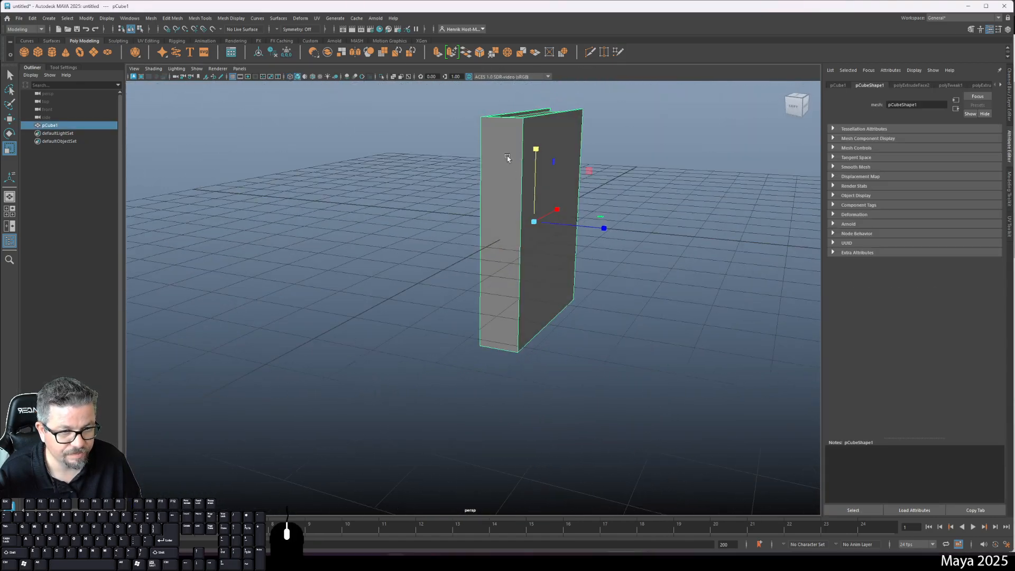
left_click_drag(474, 300, 581, 219, "alt")
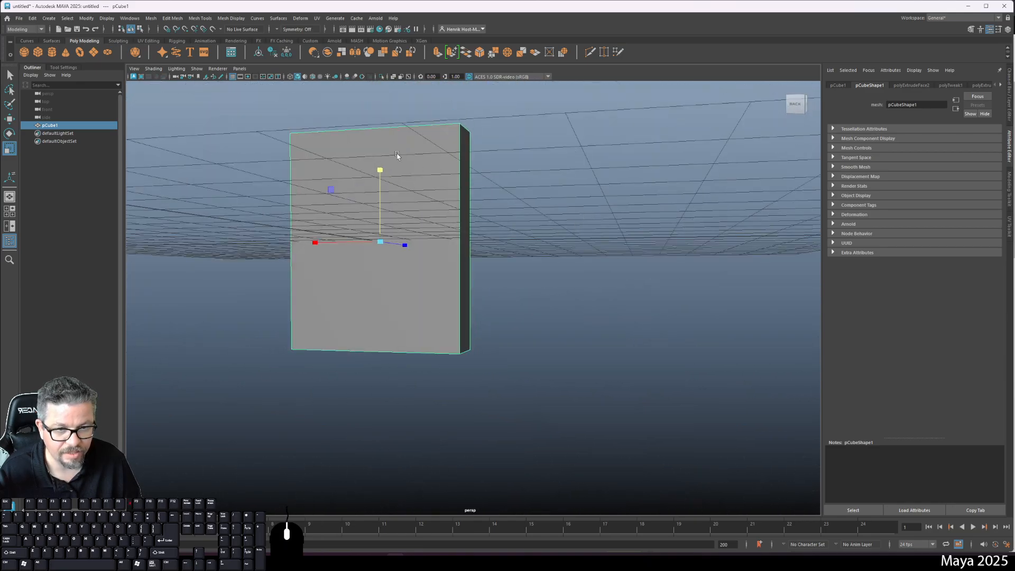
left_click_drag(397, 154, 504, 307, "alt")
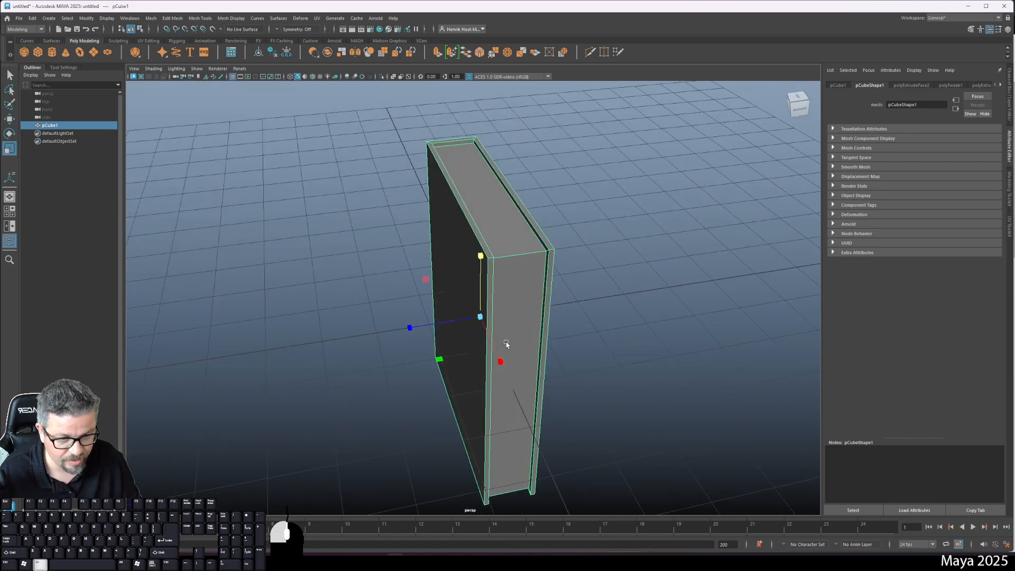
left_click_drag(506, 345, 542, 352, "alt")
key("3")
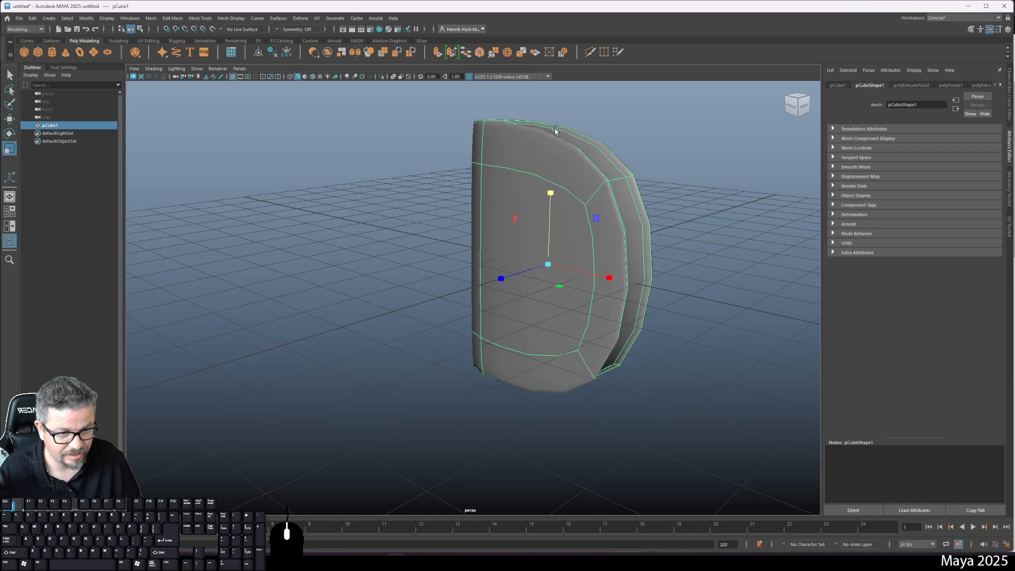
left_click_drag(556, 131, 577, 252, "alt")
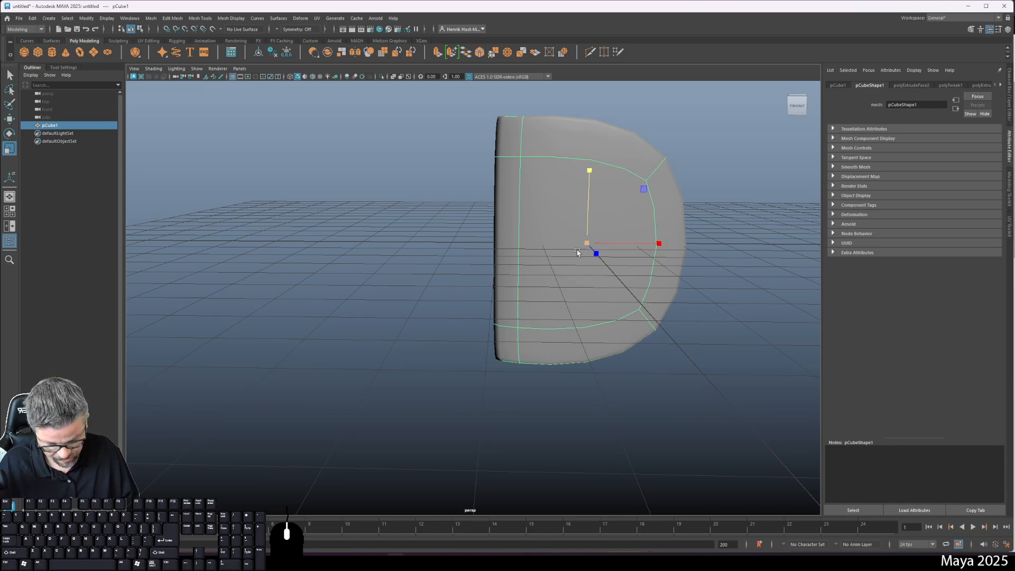
key("1")
left_click_drag(591, 237, 545, 243, "alt")
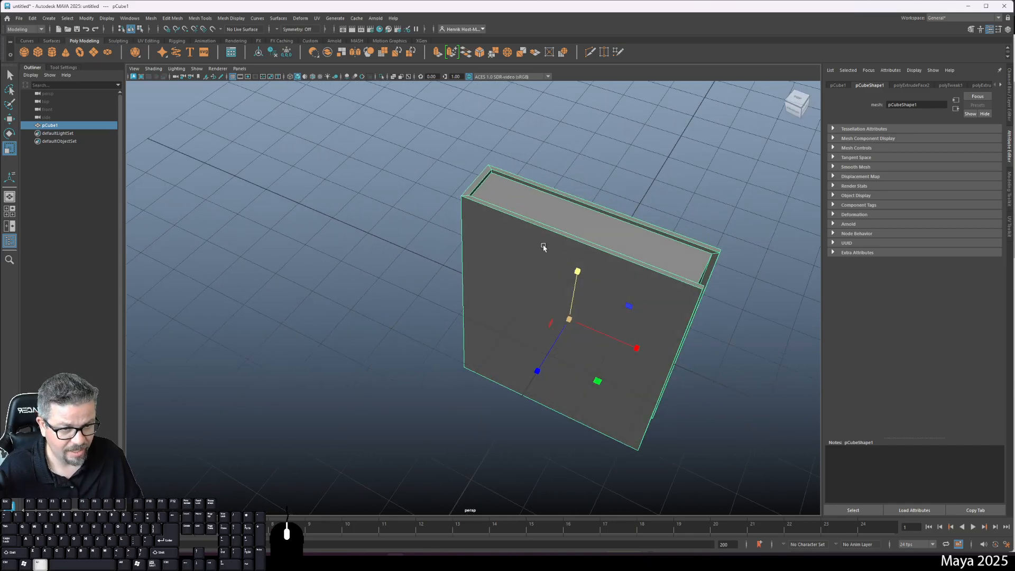
- Switch to edge selection and select the edges along the cover's top rim and the fore-edges of both boards
right_click(499, 222)
right_click_drag(483, 219, 497, 201)
double_click(490, 213)
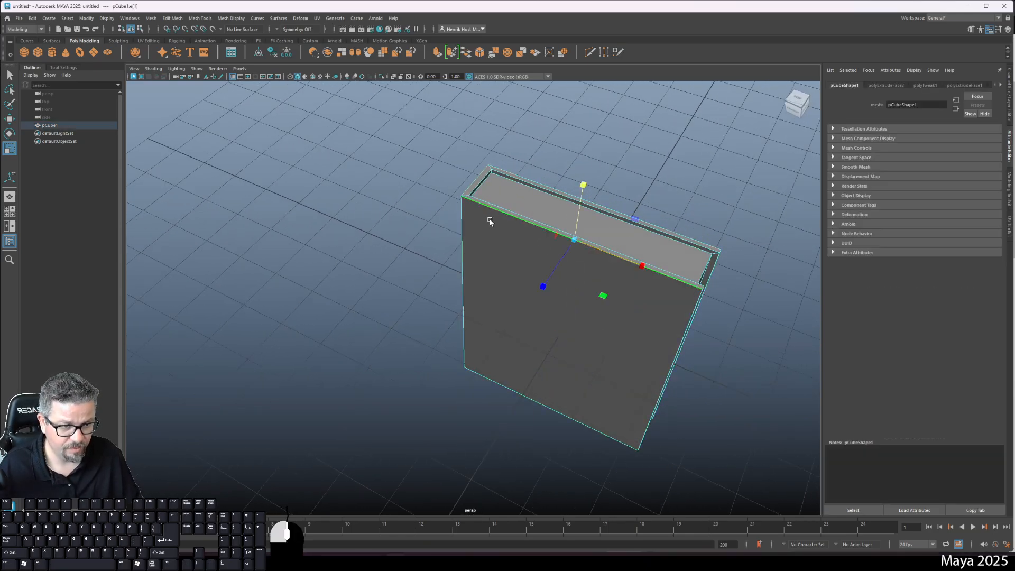
double_click(481, 184, "shift")
left_click_drag(480, 224, 453, 265, "alt")
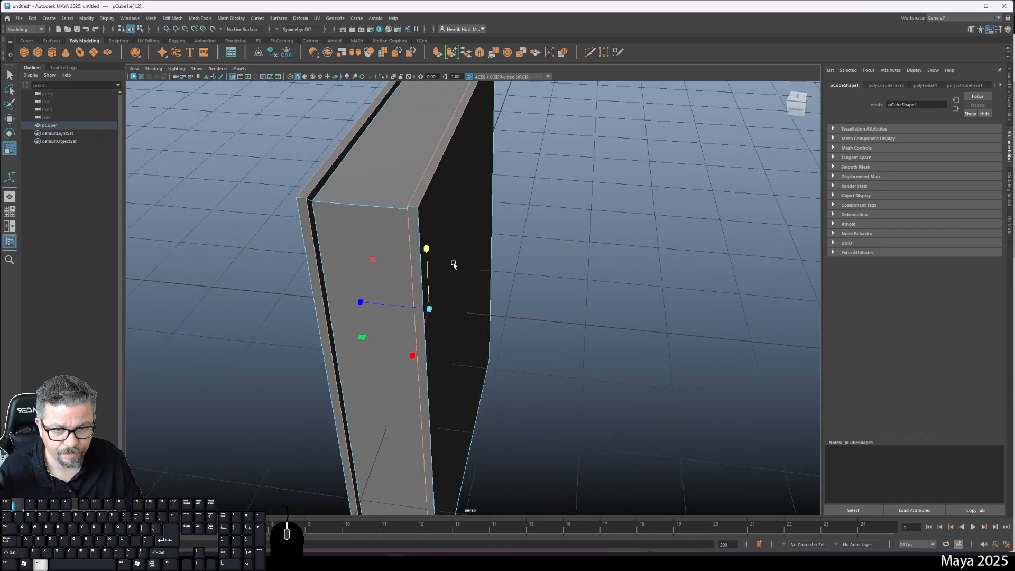
left_click(417, 221, "shift")
scroll(395, 231, "up", 3, "alt")
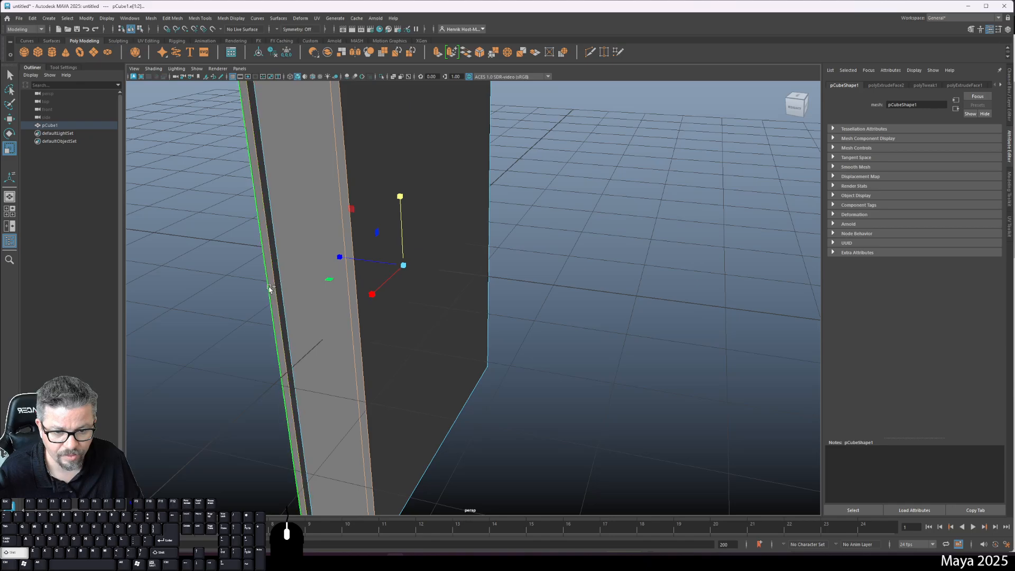
left_click_drag(277, 280, 345, 270, "alt")
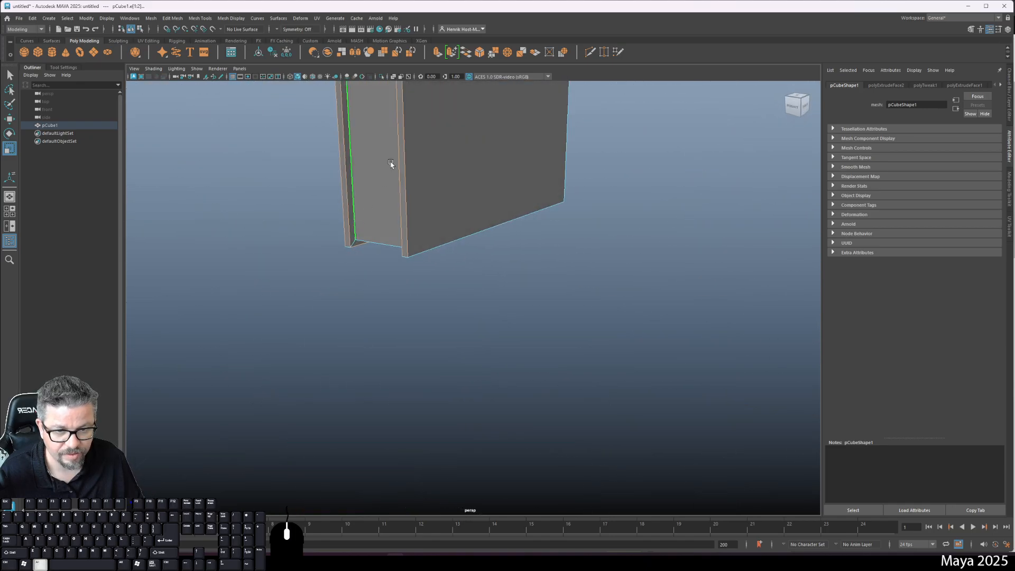
left_click_drag(391, 163, 364, 222, "alt")
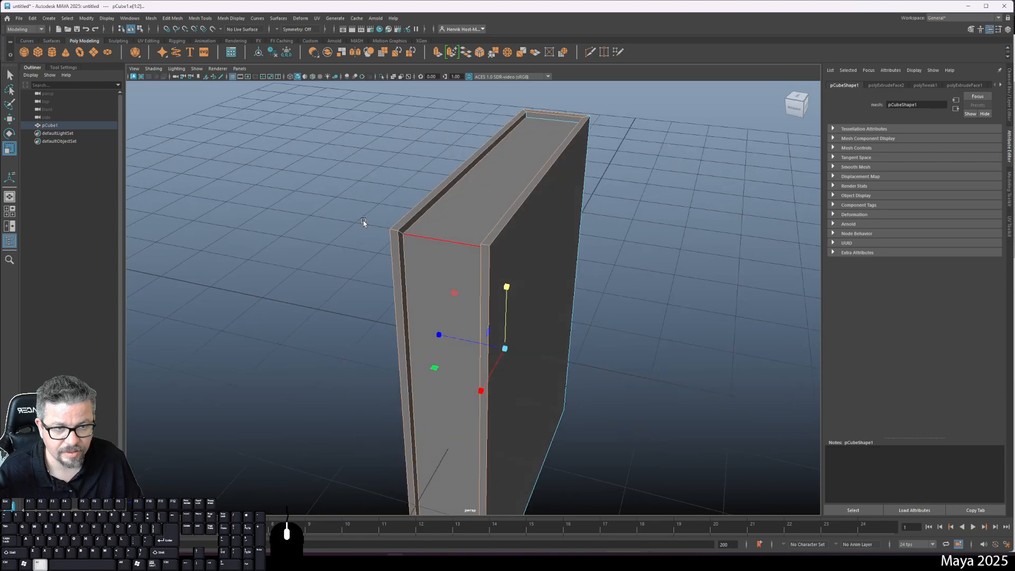
left_click_drag(533, 120, 560, 147, "alt")
left_click_drag(576, 242, 503, 235, "alt")
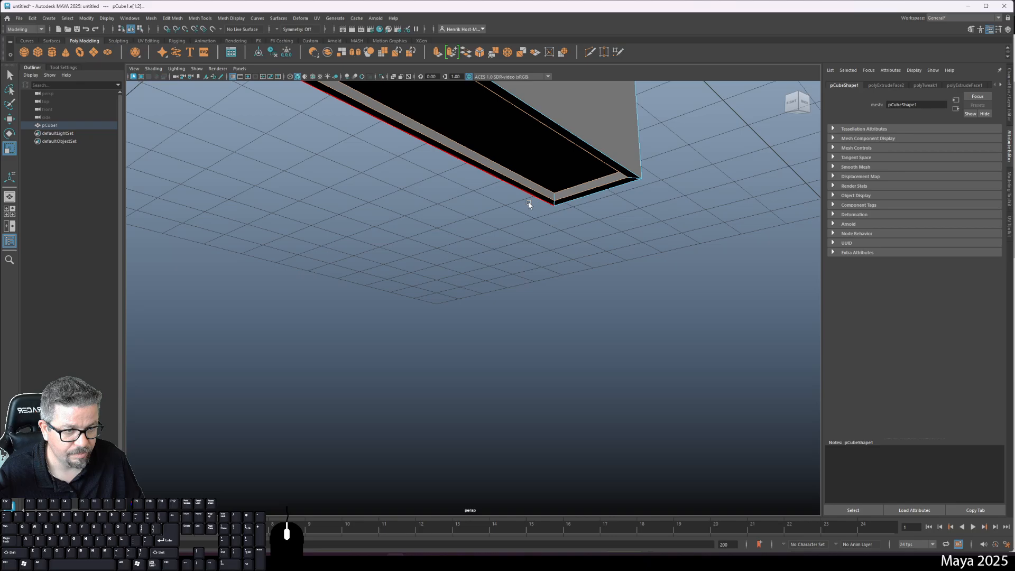
- Add the cover's bottom rim edges and the adjoining page block edges to the selection
double_click(549, 204, "shift")
left_click_drag(610, 205, 539, 253, "alt")
left_click_drag(557, 199, 343, 353, "alt")
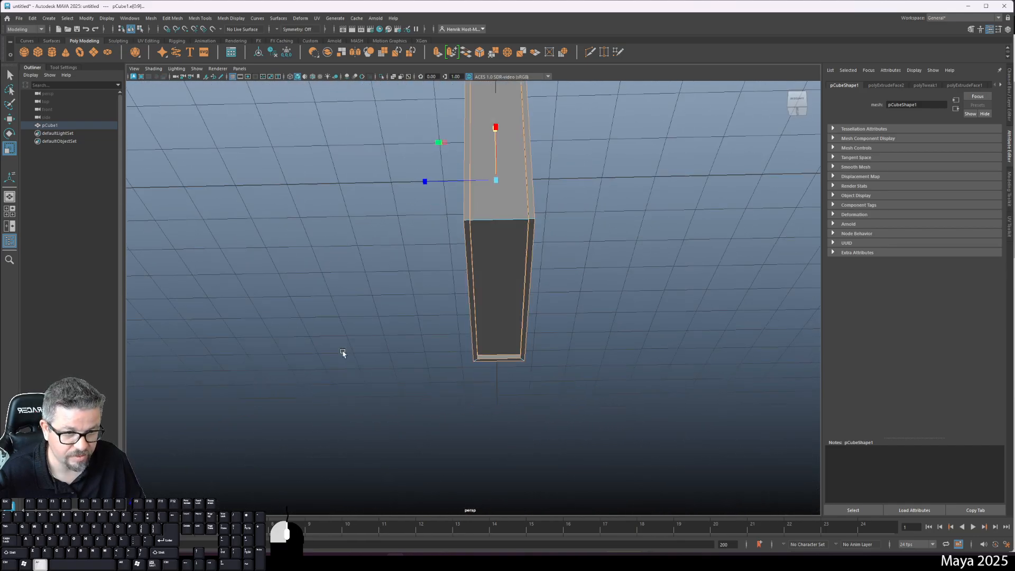
left_click_drag(472, 239, 447, 252, "alt")
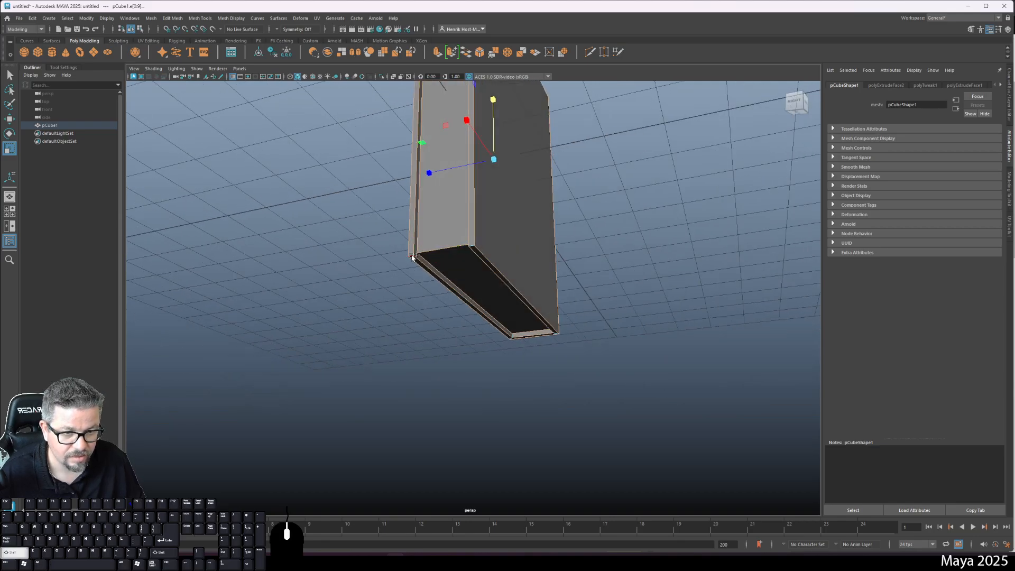
left_click_drag(413, 248, 460, 301, "alt")
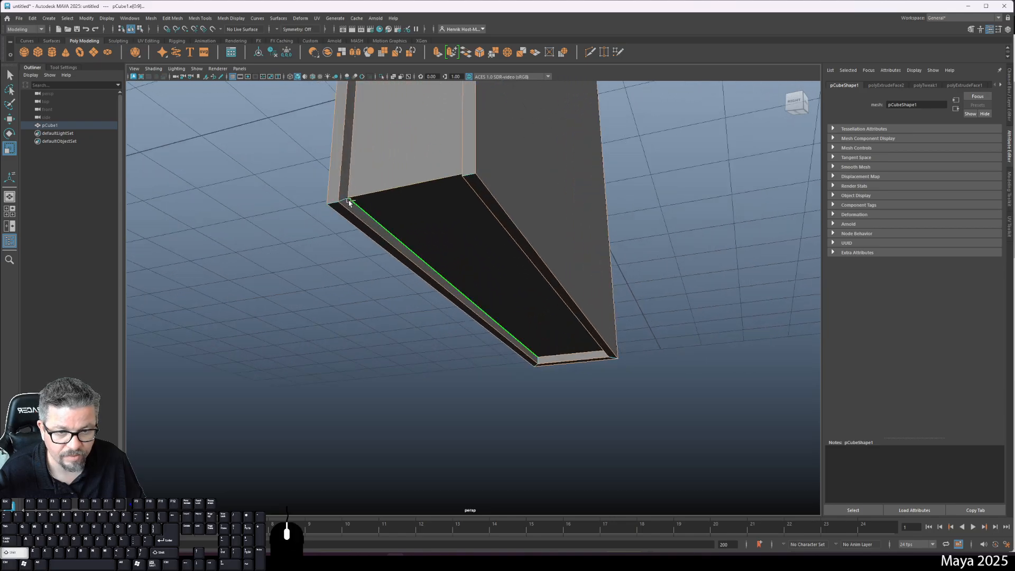
left_click_drag(338, 200, 464, 211, "alt")
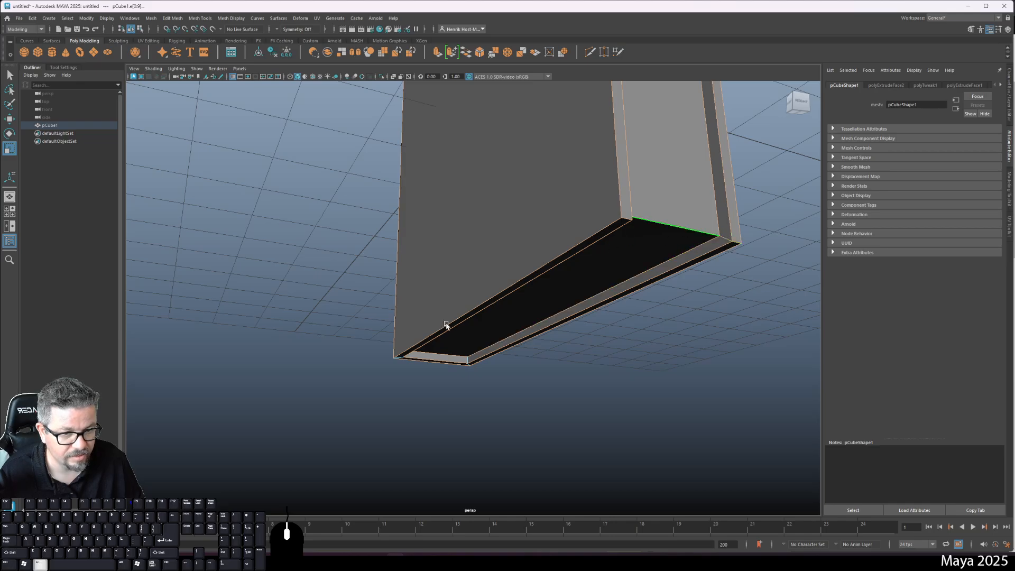
- Add the remaining spine and recess corner edges at both ends of the book to the edge selection
left_click_drag(446, 324, 247, 263, "alt")
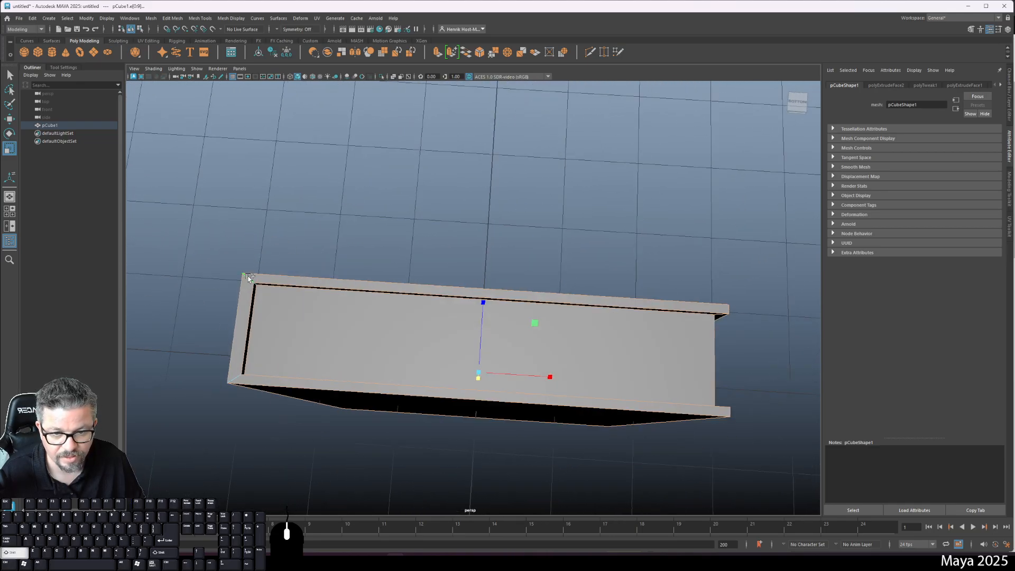
middle_click_drag(259, 292, 316, 284, "alt")
right_click_drag(316, 283, 389, 286, "alt")
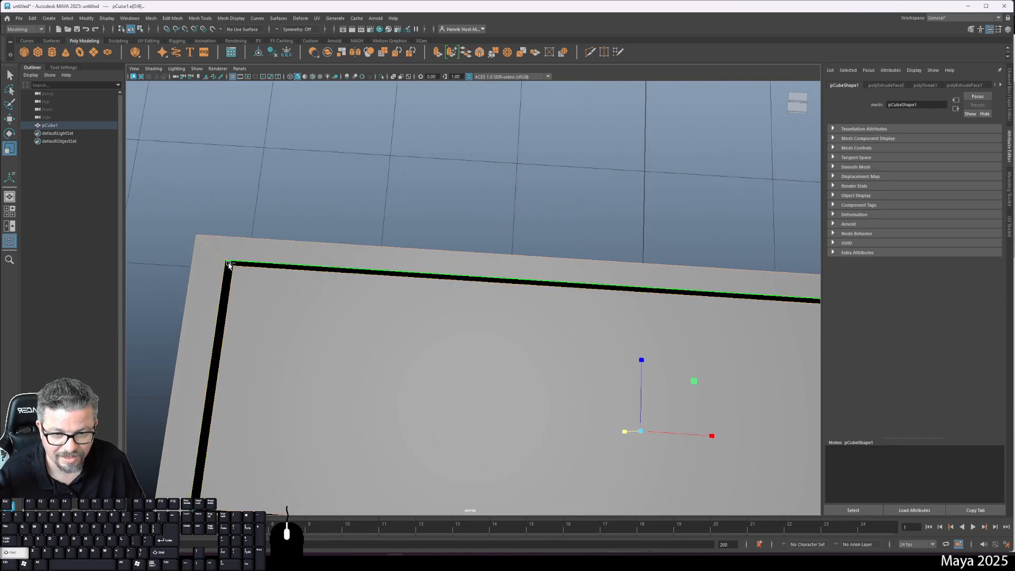
left_click_drag(229, 264, 296, 250, "alt")
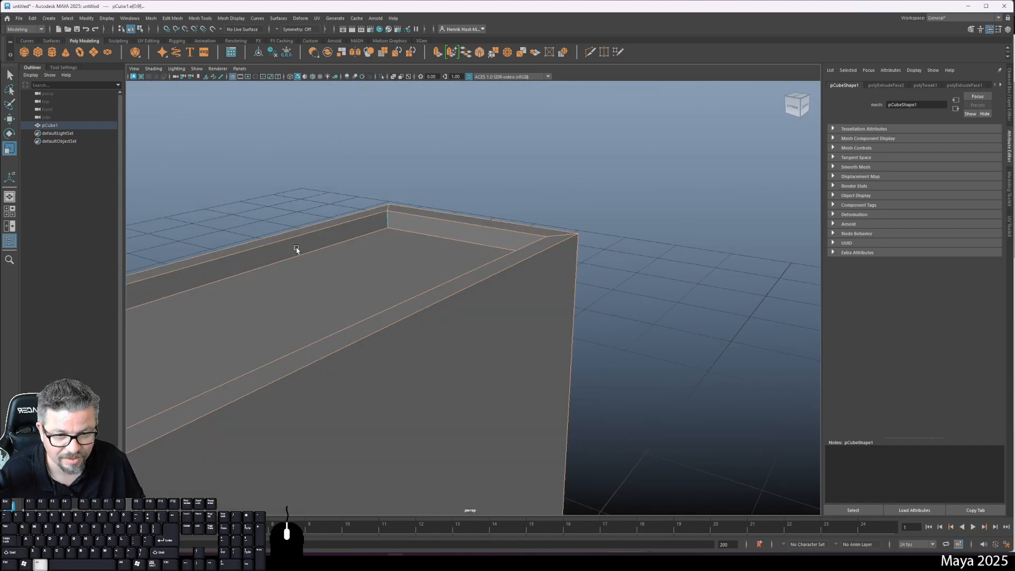
left_click_drag(385, 288, 494, 356, "alt")
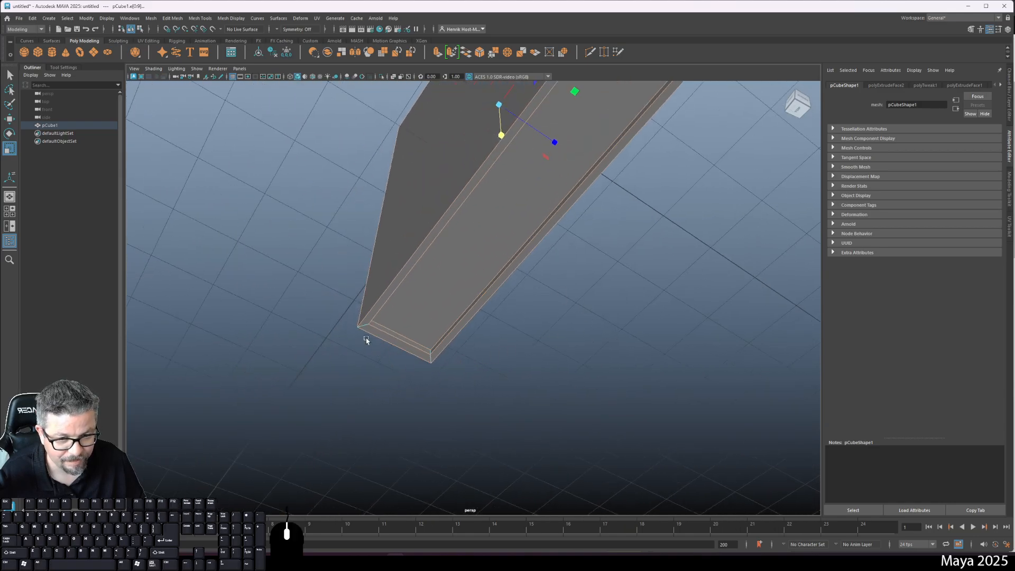
left_click_drag(366, 330, 413, 207, "alt")
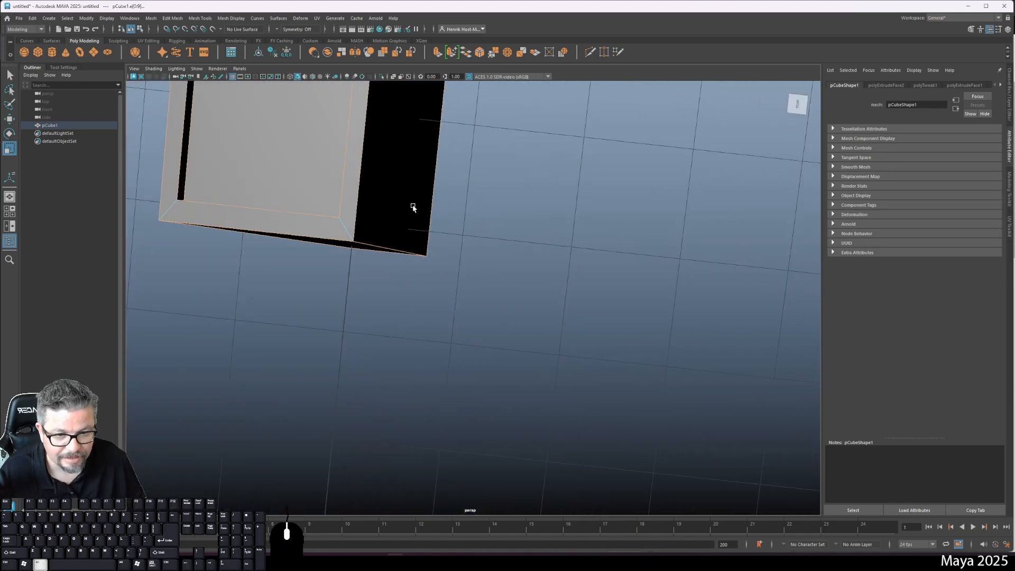
left_click_drag(170, 205, 394, 278, "alt")
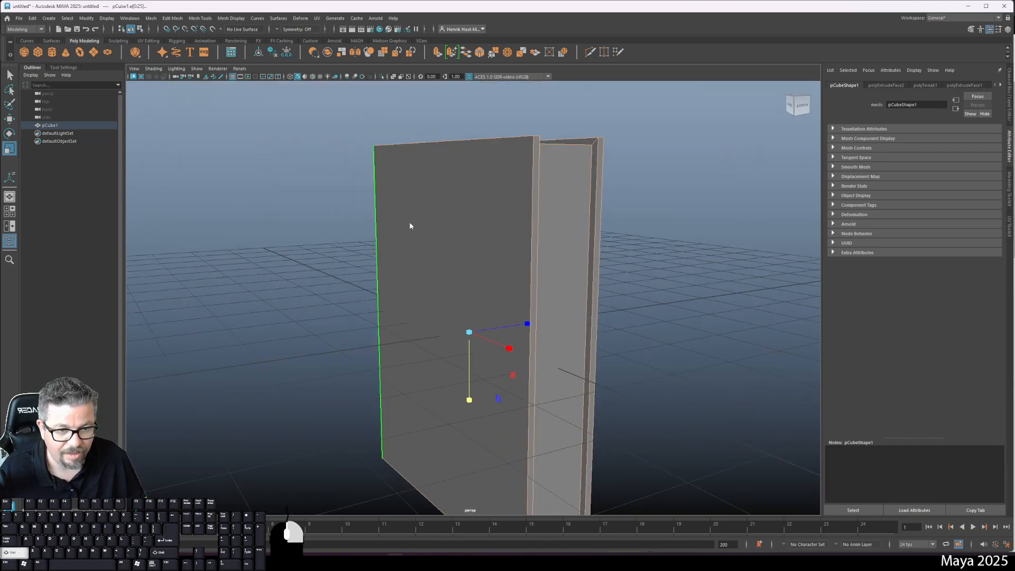
- Bevel the selected book edges with a fractional width of 0.25 and 2 segments
right_click_drag(410, 226, 460, 223, "shift")
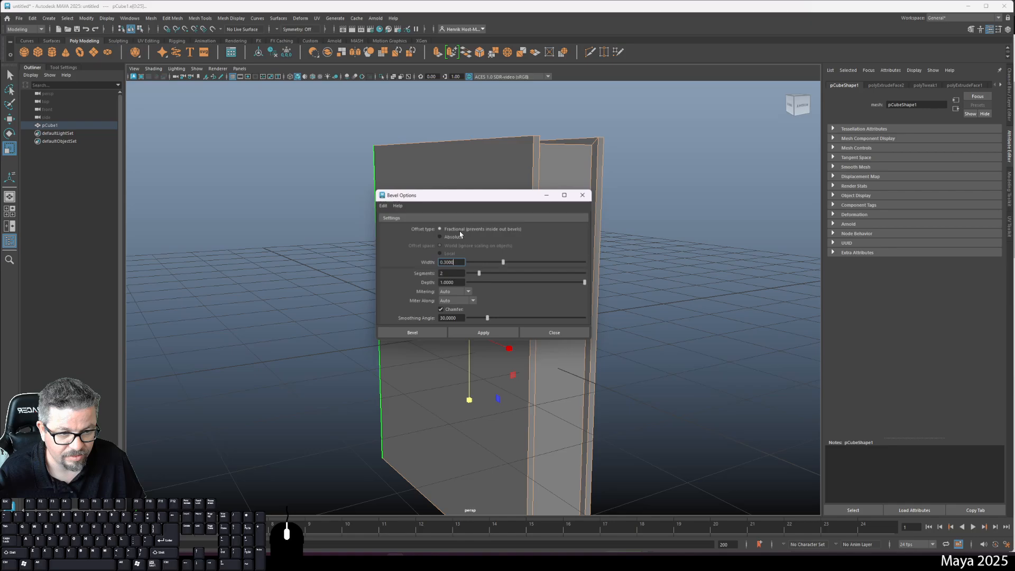
left_click_drag(486, 196, 278, 212)
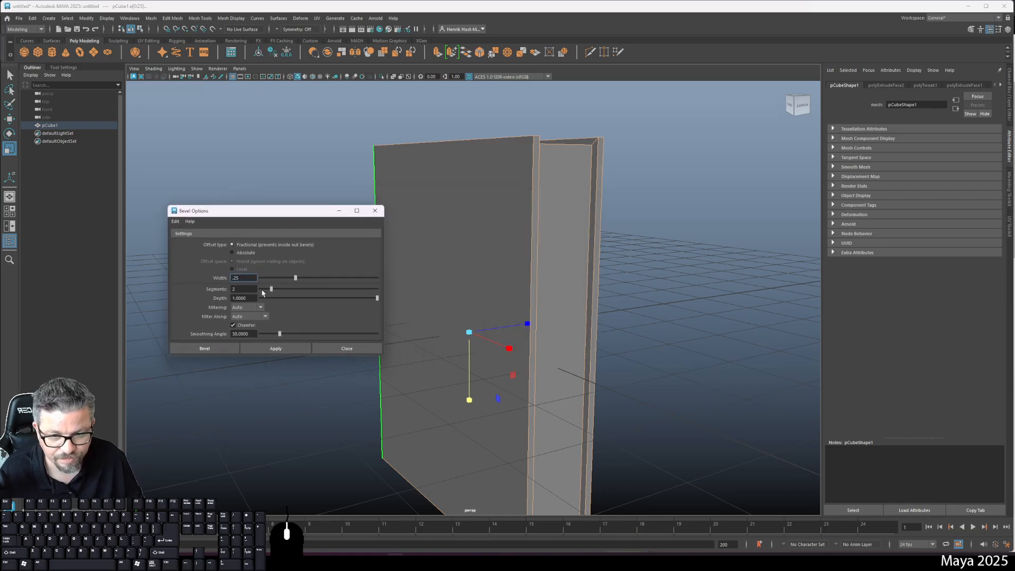
left_click(274, 348)
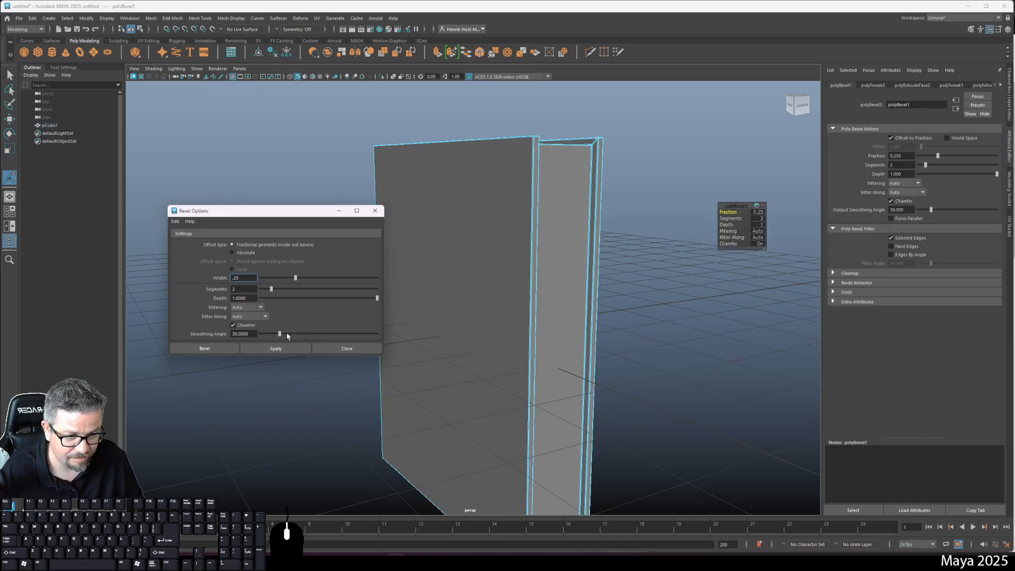
- Close the bevel options, return to object mode and examine the beveled book from several sides
left_click_drag(412, 285, 495, 239, "alt")
right_click(495, 239)
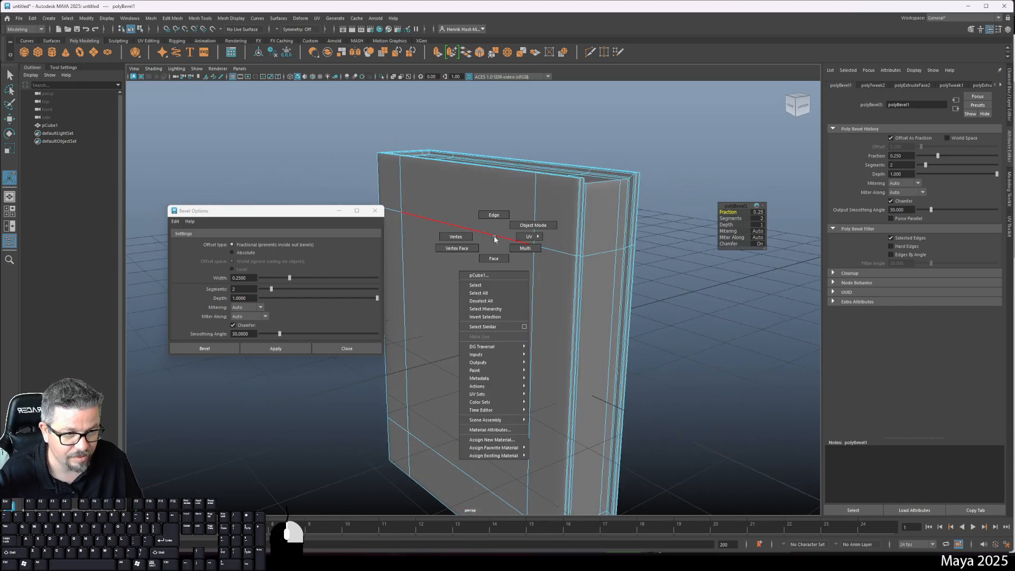
left_click(347, 349)
right_click(515, 278)
left_click(553, 263)
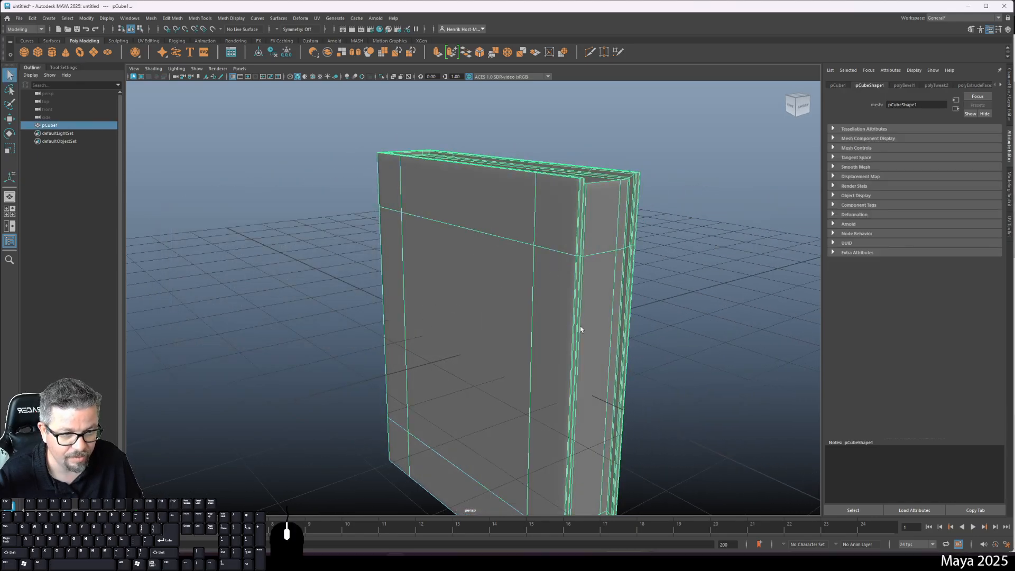
left_click(632, 396)
left_click_drag(633, 396, 409, 236, "alt")
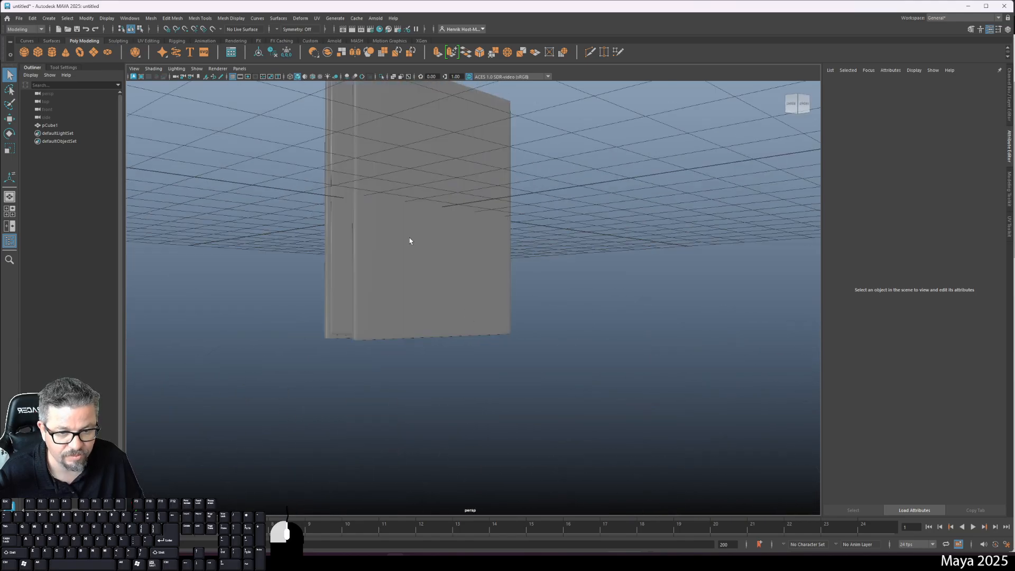
left_click(407, 257)
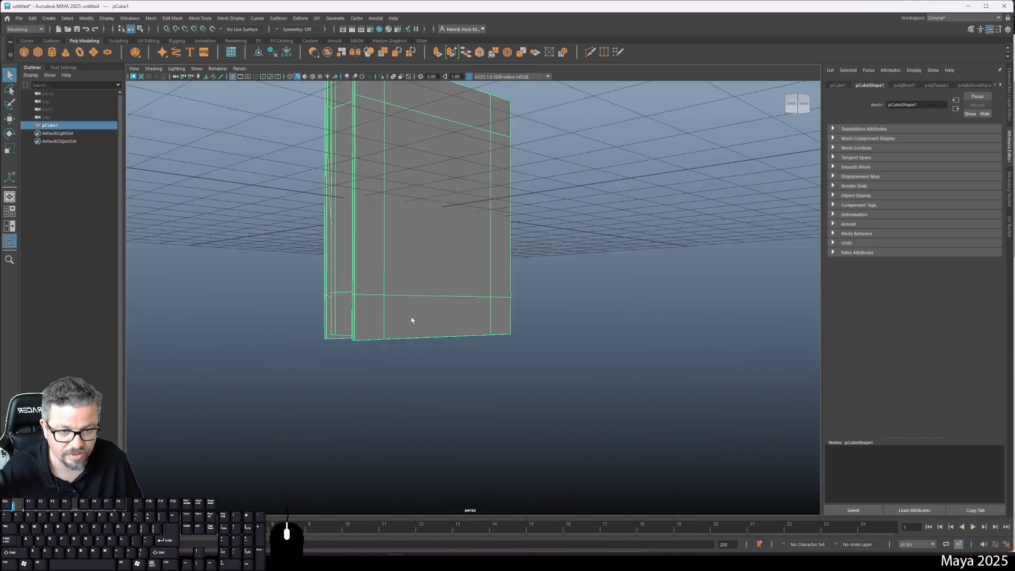
left_click(458, 356)
left_click_drag(458, 356, 511, 309, "alt")
left_click(467, 342)
left_click(581, 320)
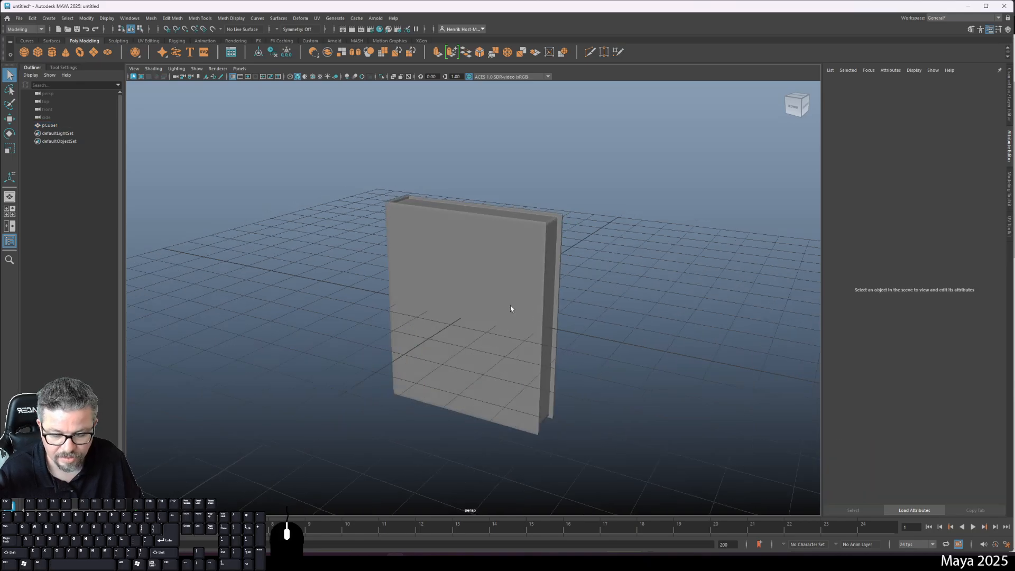
- Undo the edge bevel to return to the plain, unbeveled book in object mode
key("ctrl+z")
key("ctrl+z")
key("ctrl+z")
key("ctrl+z")
key("ctrl+z")
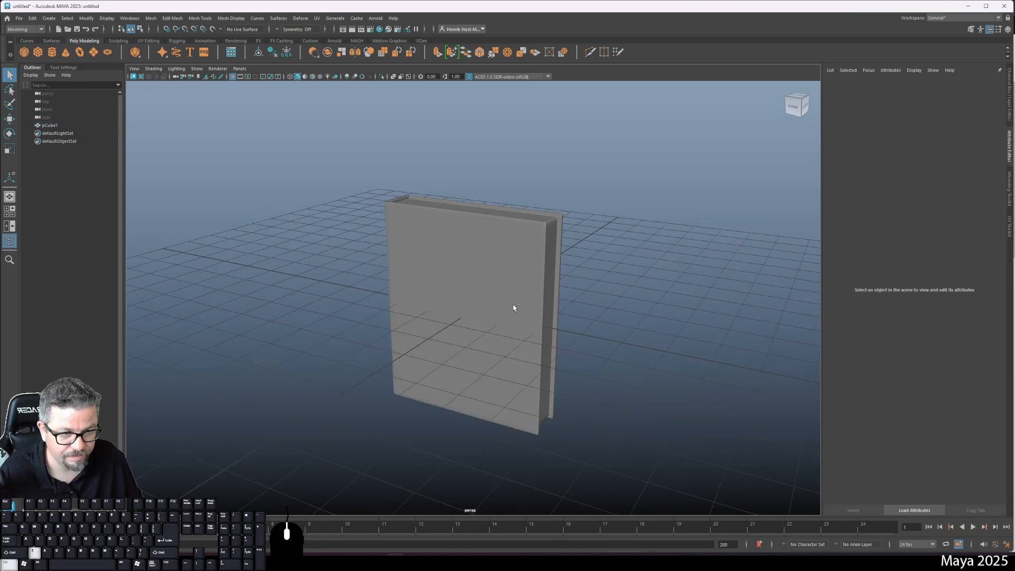
key("ctrl+z")
key("ctrl+z")
key("ctrl+z")
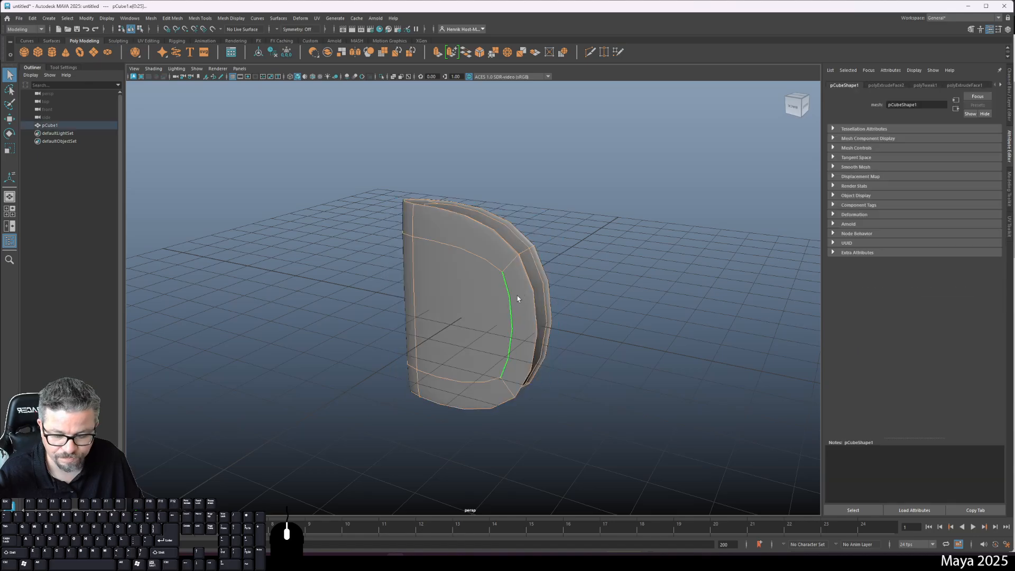
key("ctrl+z")
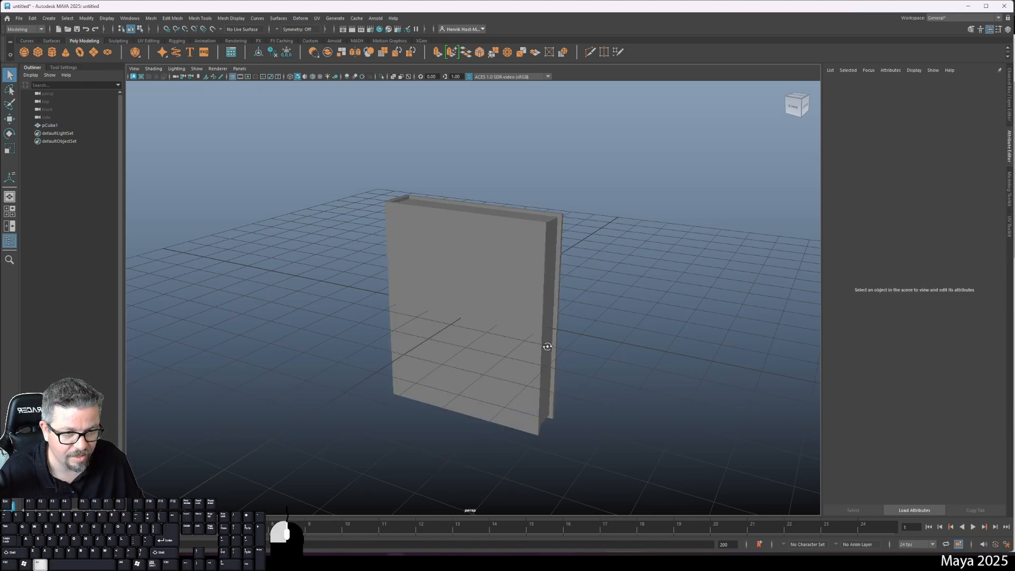
left_click_drag(546, 346, 527, 351, "alt")
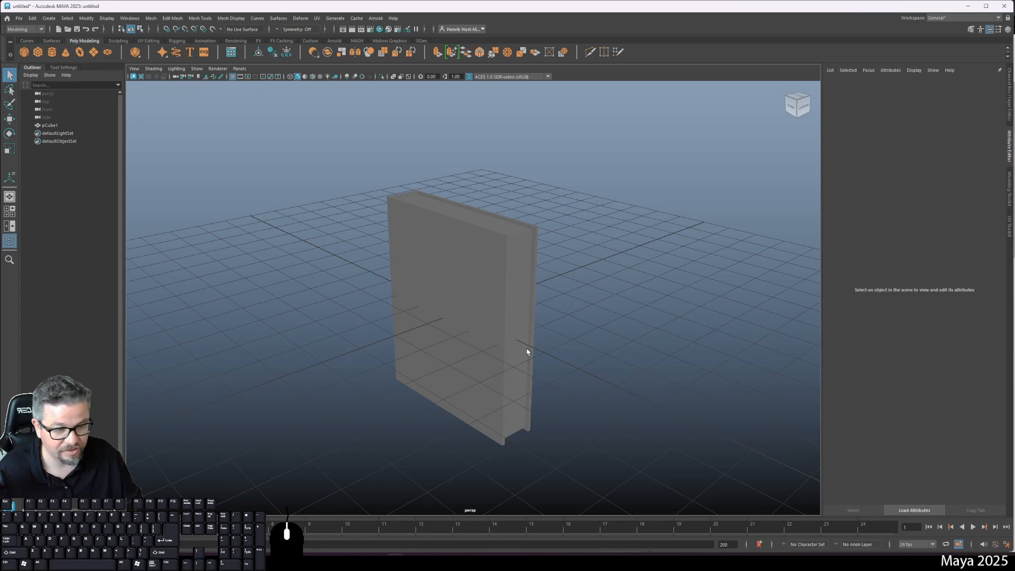
key("ctrl+z")
- Duplicate the book, move the copy to the centre of the grid and set its Translate Z to 0.325
left_click_drag(574, 340, 766, 220, "alt")
left_click(459, 317)
left_click(767, 220)
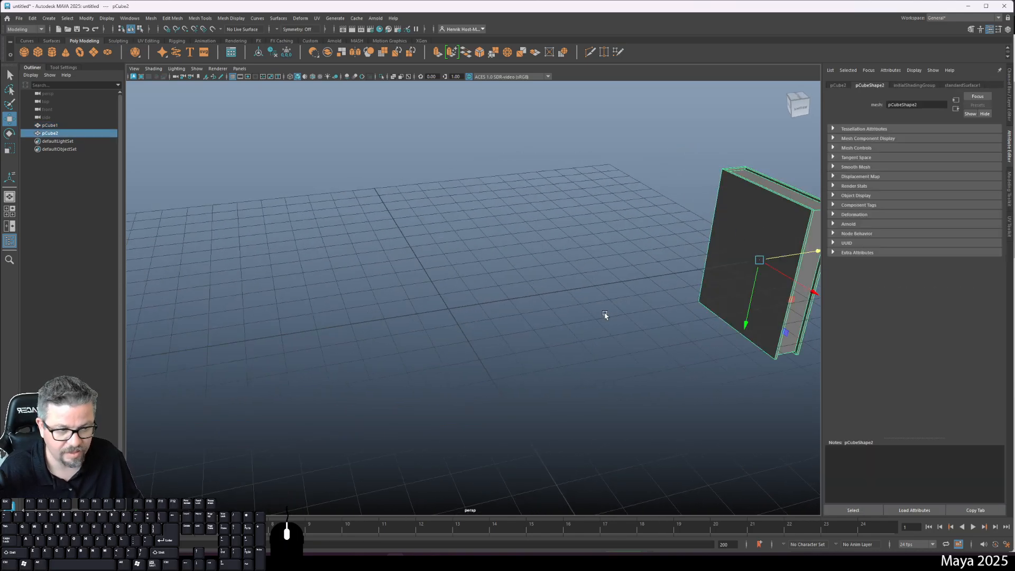
left_click_drag(790, 258, 524, 296)
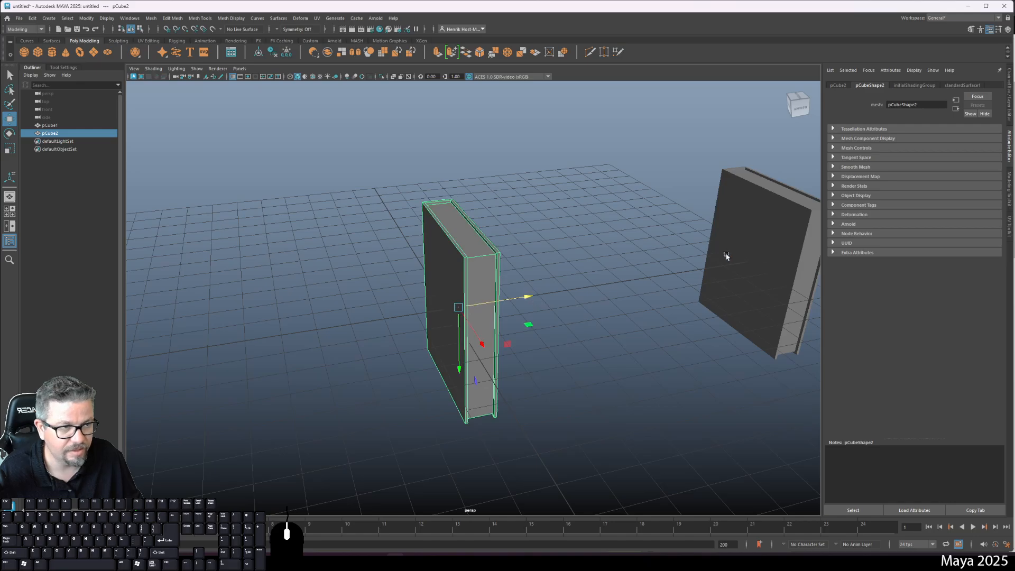
left_click(1010, 95)
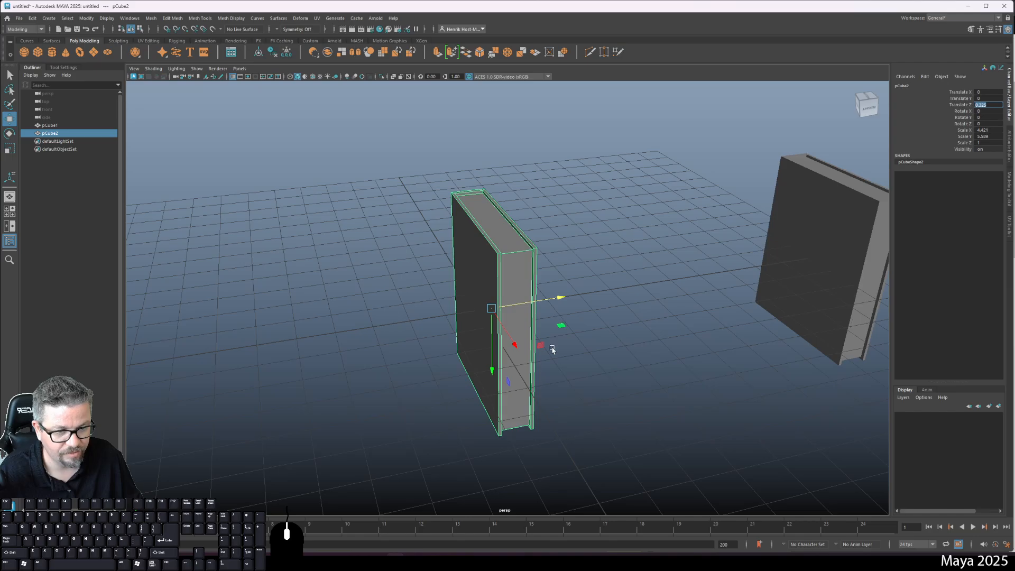
type("0.325")
key("Return")
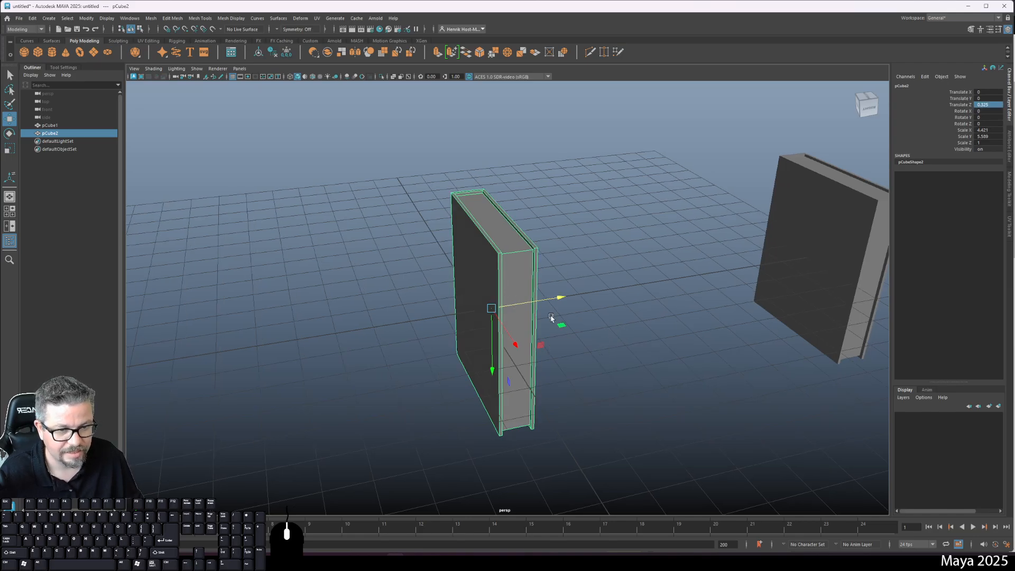
- Rotate the book copy about its Z axis and set Rotate Z to -90
key("e")
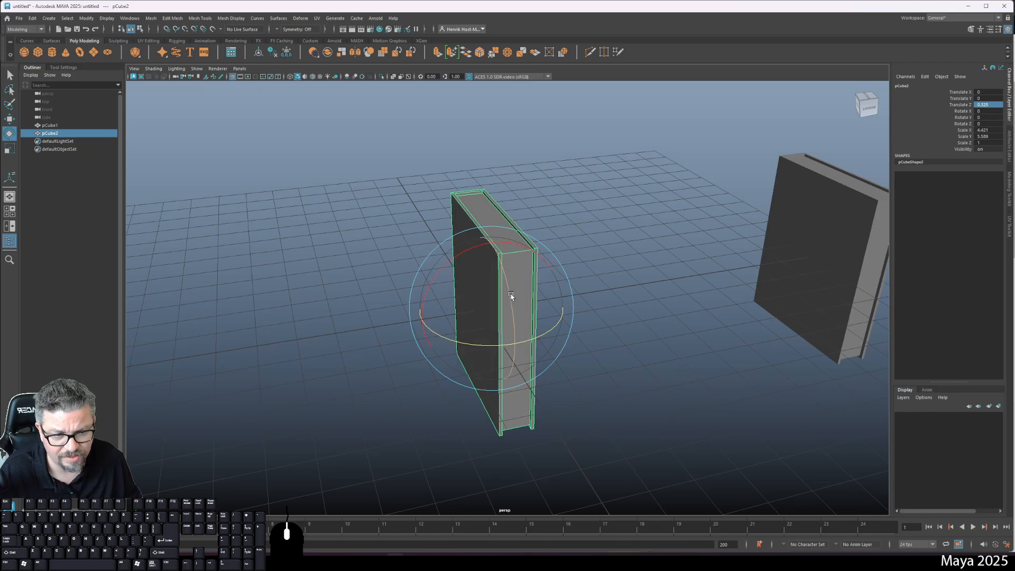
left_click_drag(515, 288, 443, 179)
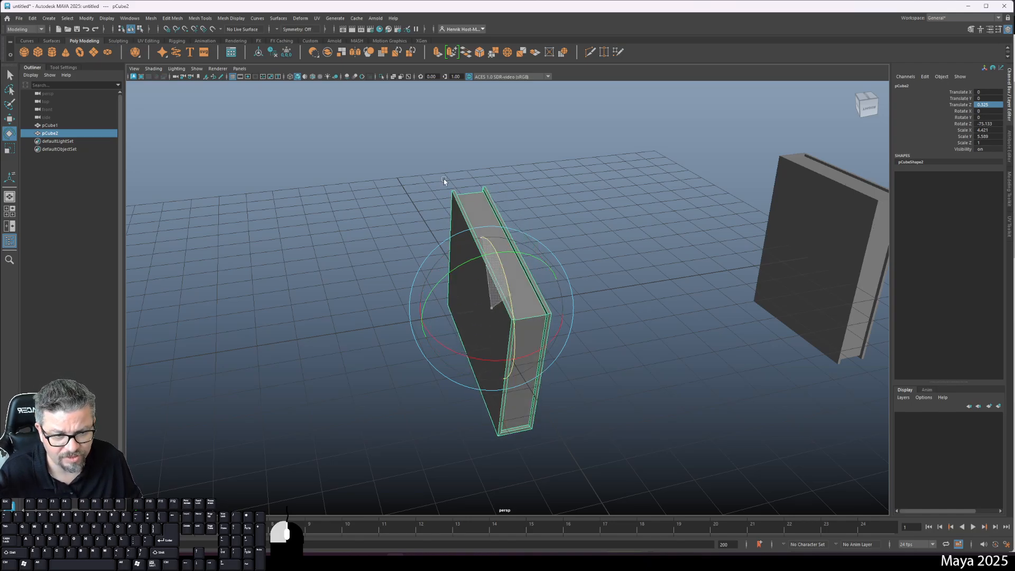
left_click(983, 124)
type("-90")
key("Return")
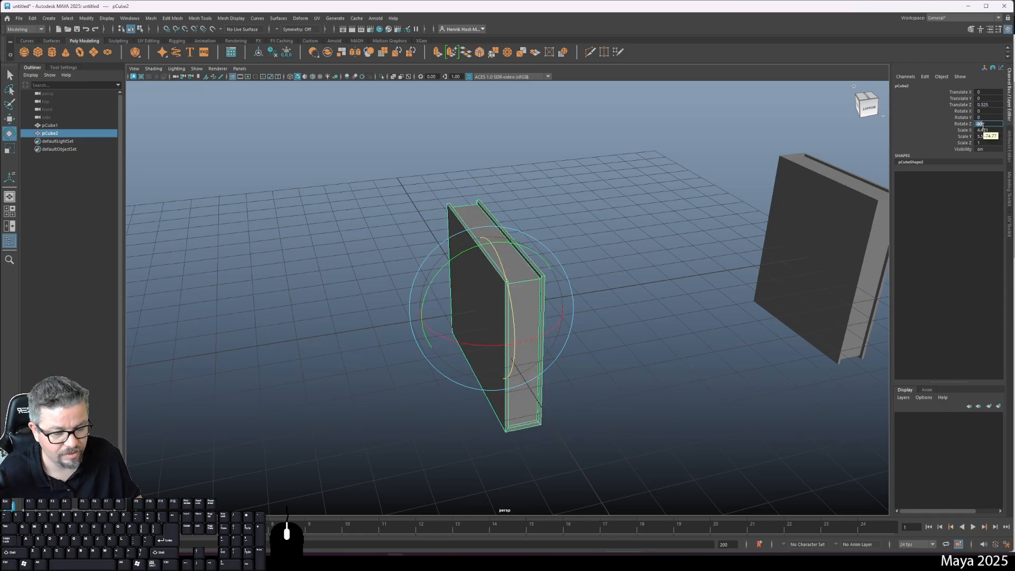
left_click_drag(642, 241, 636, 240, "alt")
left_click(559, 178)
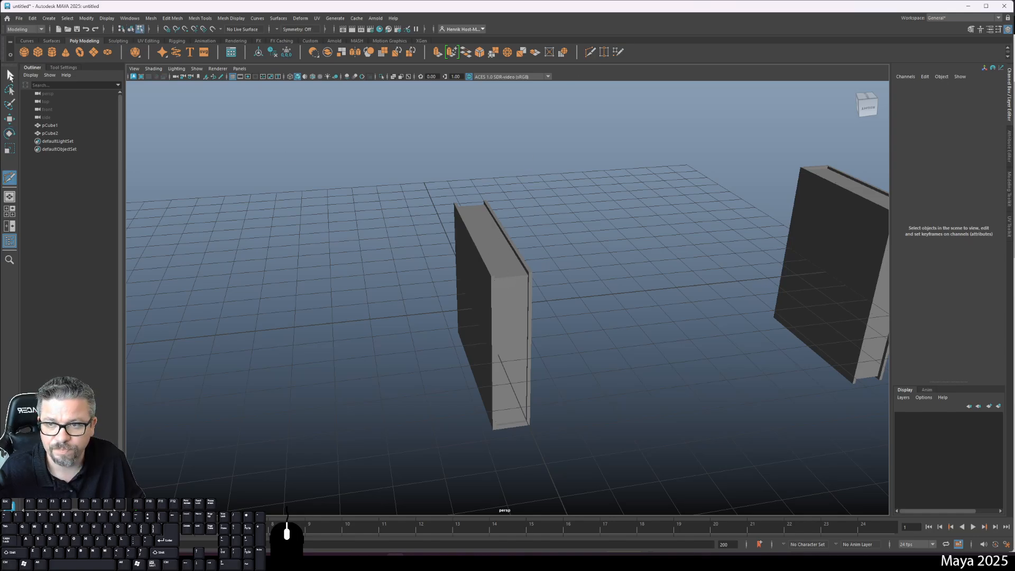
- Insert an edge loop around the middle of the book copy's thickness with the Multi-Cut tool, dividing pages and spine between the two boards
right_click_drag(478, 224, 492, 228)
left_click(495, 231)
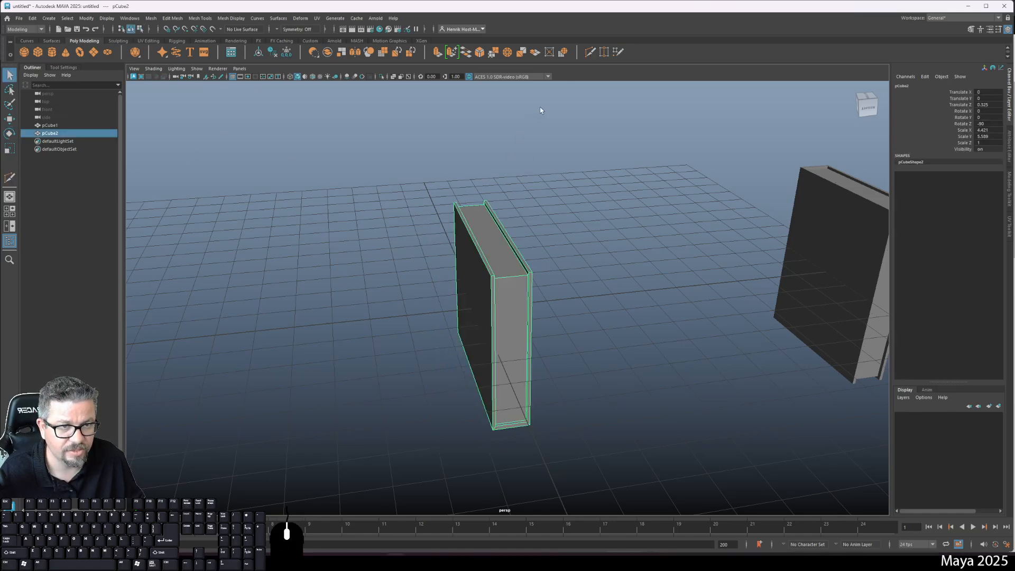
left_click(590, 55)
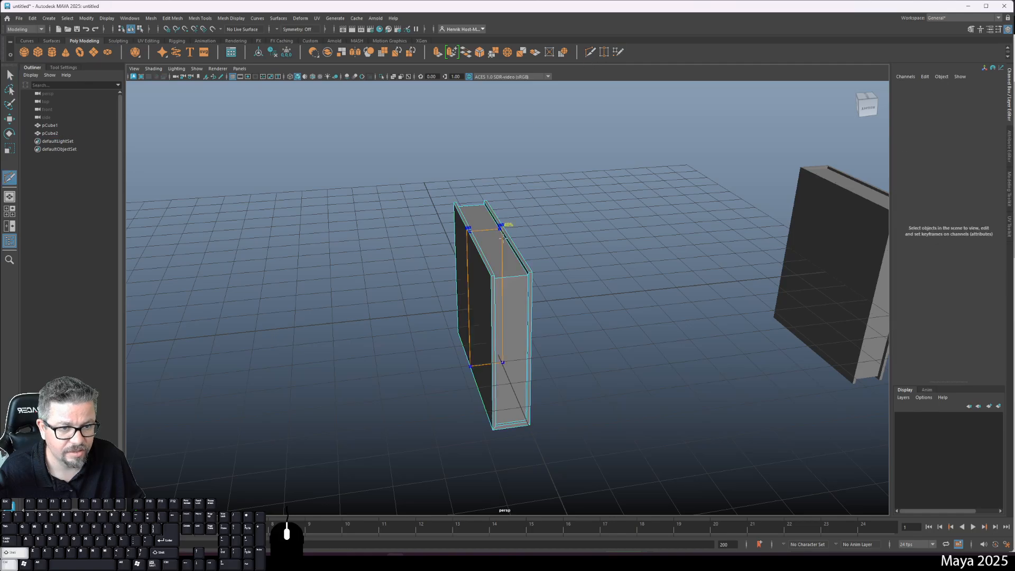
left_click(509, 275, "ctrl+shift")
left_click_drag(494, 346, 506, 365, "alt")
middle_click_drag(506, 365, 510, 296, "alt")
right_click_drag(513, 304, 552, 326, "alt")
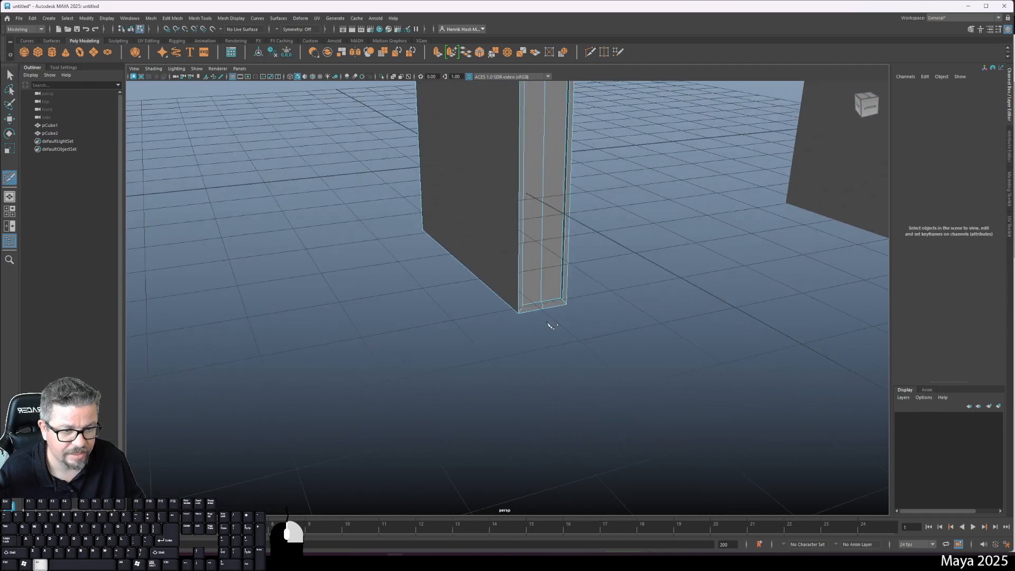
- Select all faces on one side of the new edge loop, including the cover board, its rims and the adjoining half of the pages
left_click_drag(552, 325, 532, 349, "alt")
left_click_drag(479, 260, 465, 290, "alt")
left_click(15, 78)
left_click(480, 275)
left_click_drag(446, 323, 424, 336, "alt")
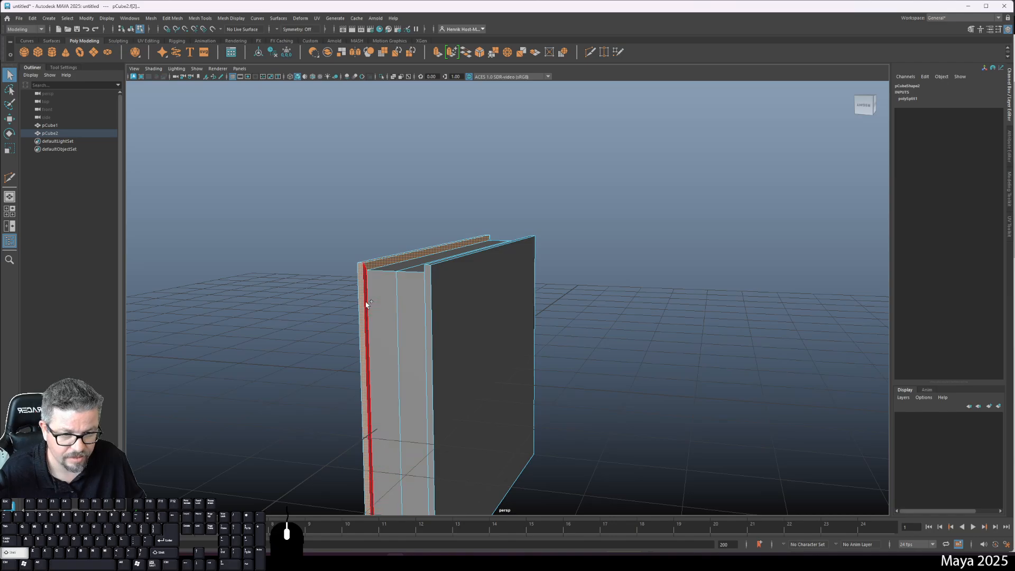
left_click_drag(370, 306, 487, 347, "alt")
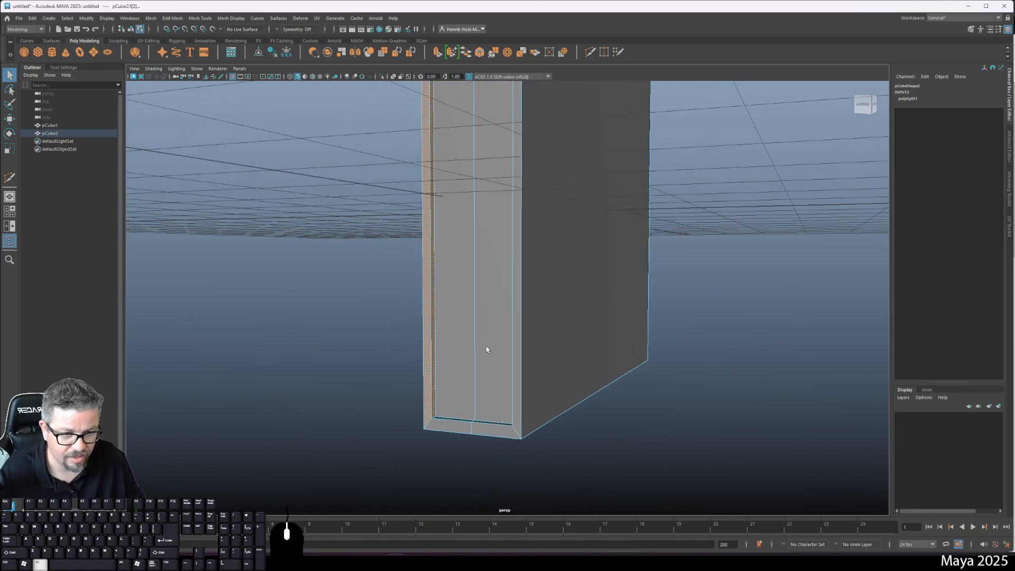
left_click_drag(447, 291, 487, 403, "alt")
left_click(575, 406, "shift")
left_click(567, 407, "shift")
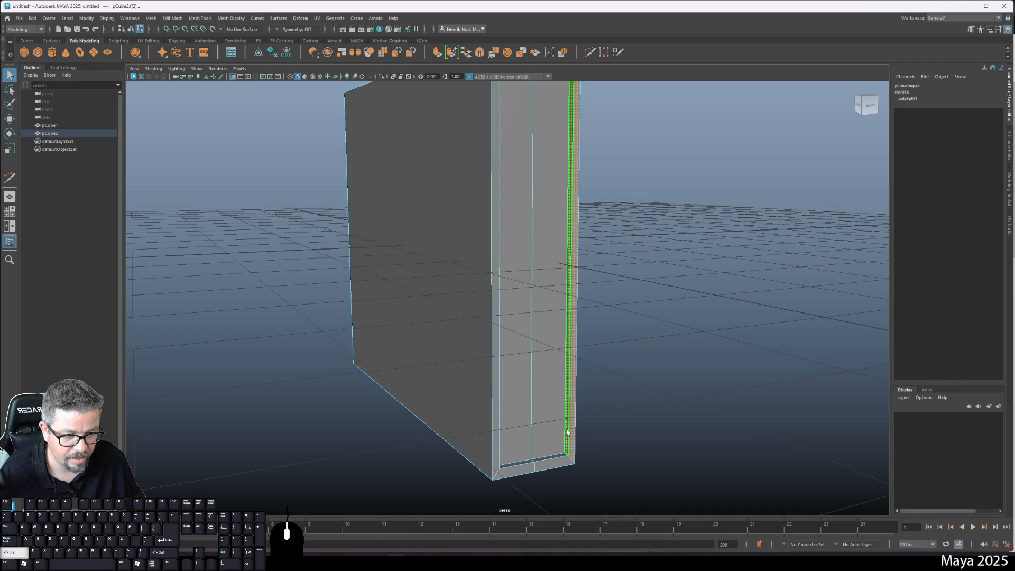
left_click_drag(542, 445, 539, 364, "alt")
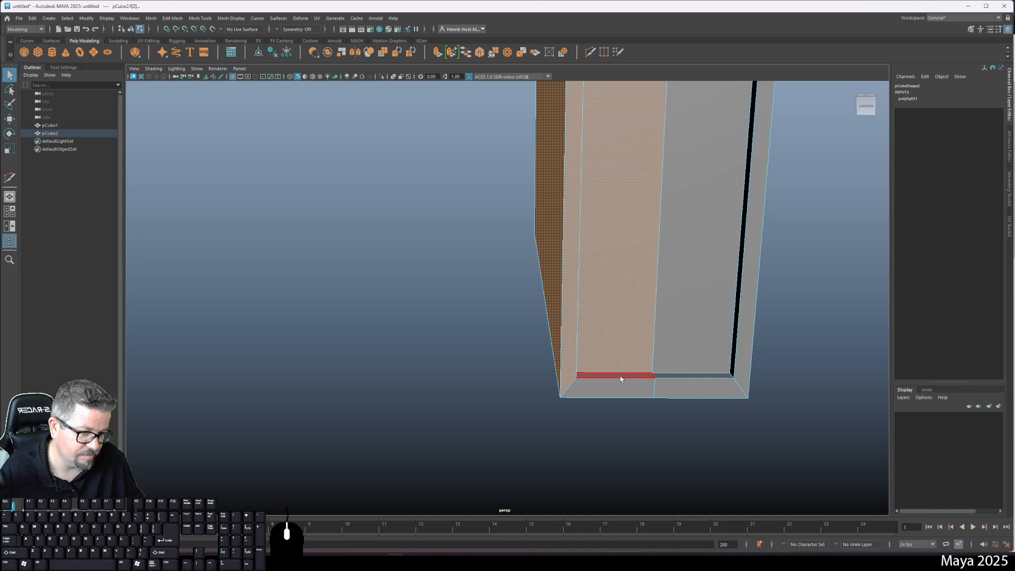
left_click_drag(620, 376, 472, 332, "alt")
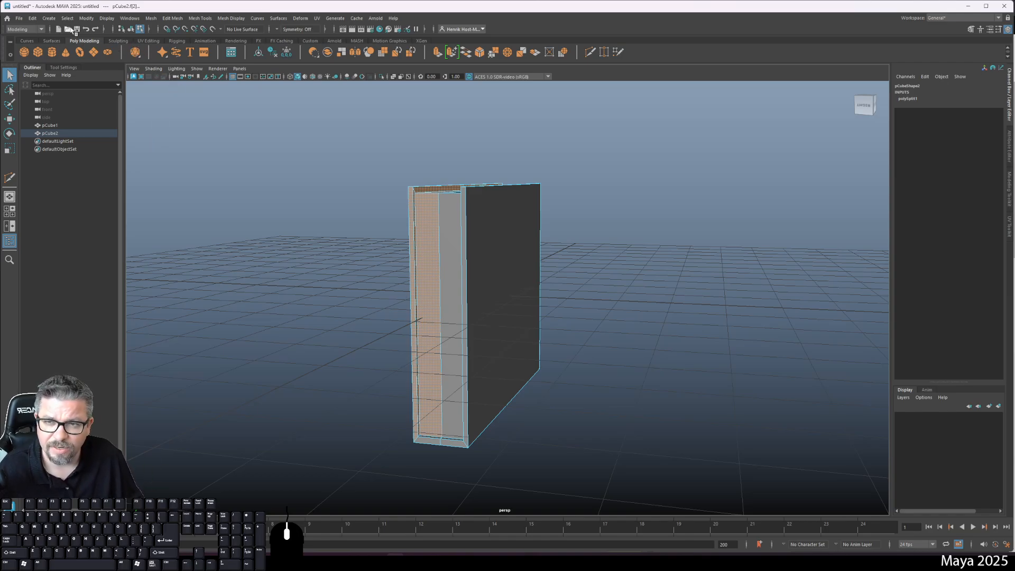
- Extract the selected faces as a separate piece, return to object mode and clear the selection
left_click(162, 20)
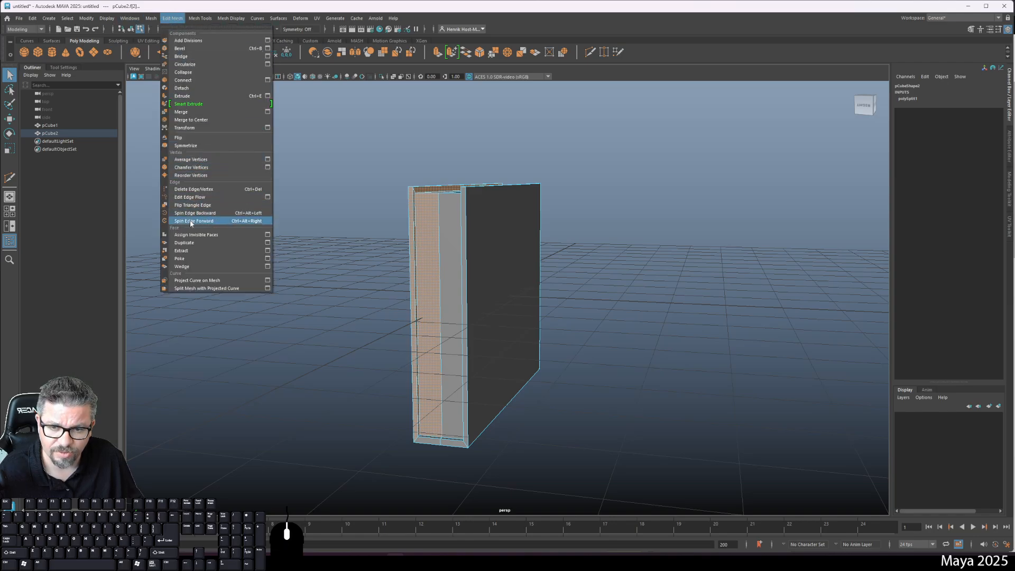
left_click(195, 249)
left_click_drag(346, 305, 365, 304, "alt")
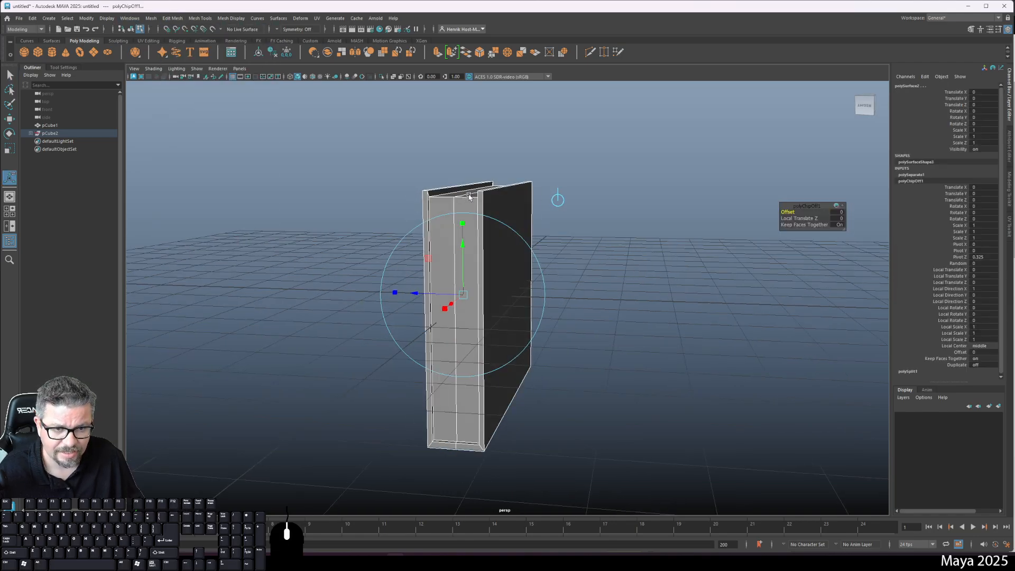
right_click(440, 200)
left_click(473, 188)
left_click(623, 224)
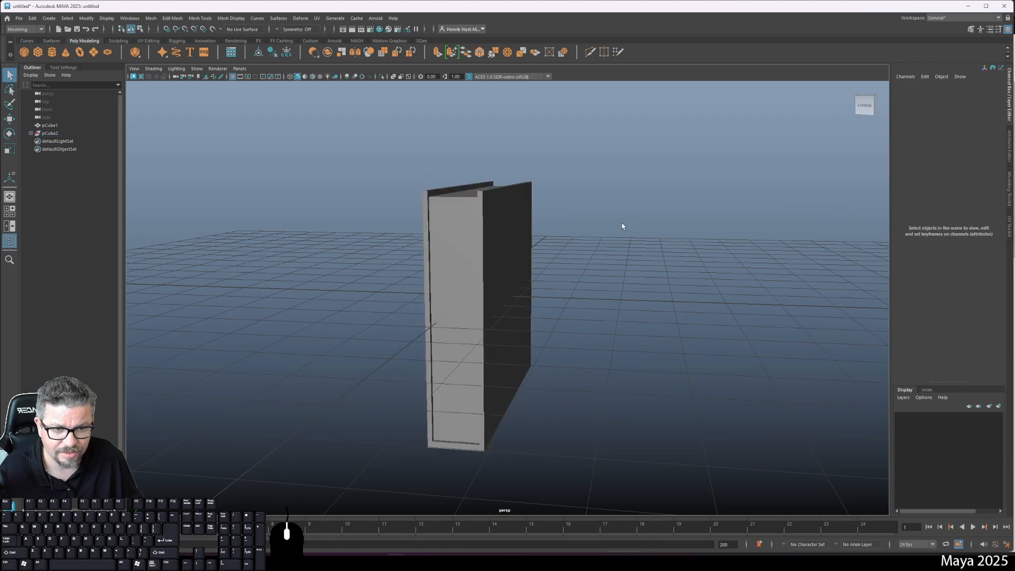
- Try to rotate the extracted half of the book away from the other half
left_click(444, 227)
key("e")
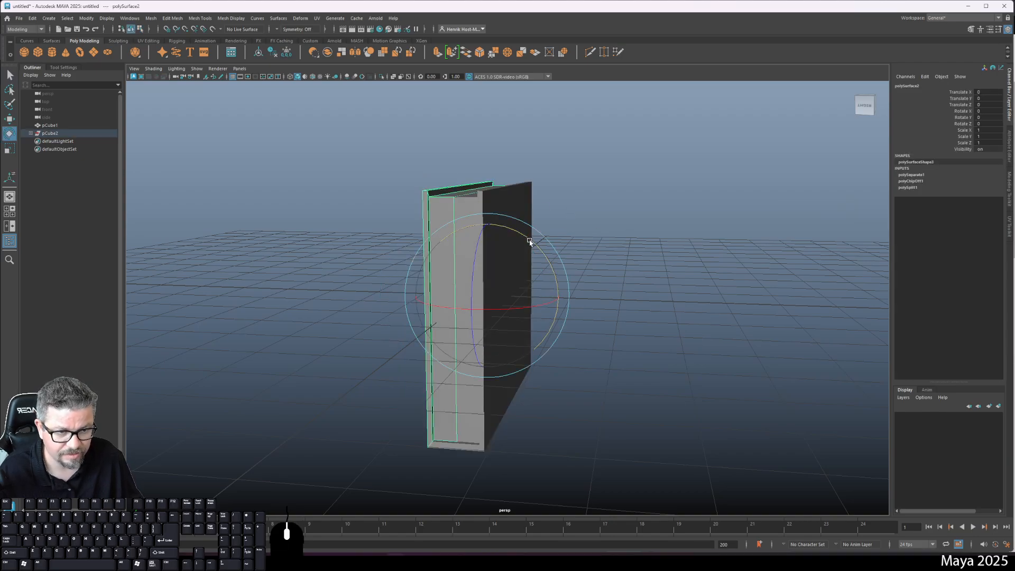
left_click_drag(530, 242, 456, 256)
key("ctrl+z")
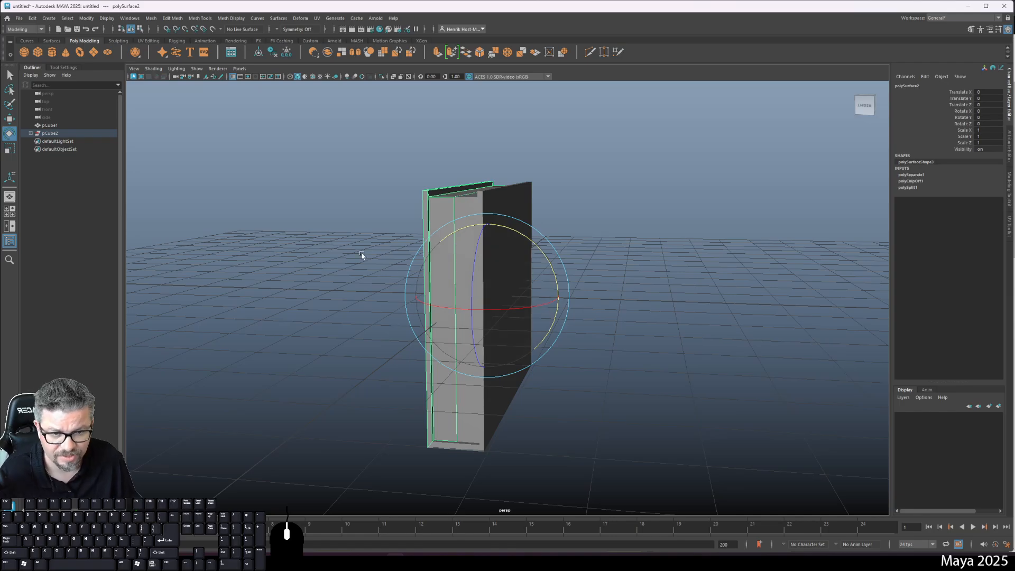
- Expand the pCube2 group and alternately select polySurface1 and polySurface2 to examine which half of the book each one is
left_click(30, 134)
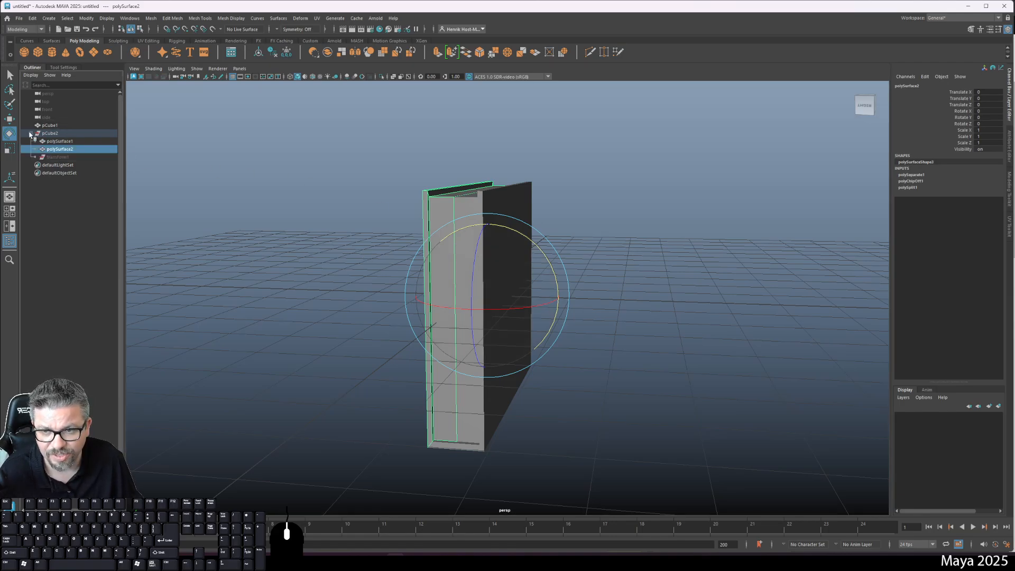
left_click(62, 141)
left_click(64, 149)
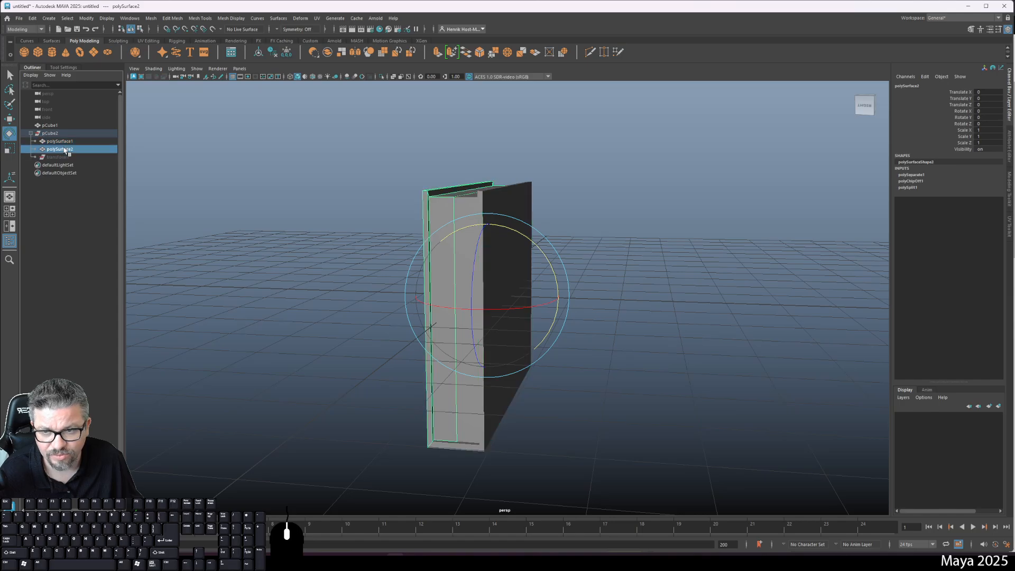
left_click(63, 142)
left_click(63, 149)
left_click(64, 141)
left_click(64, 150)
left_click(63, 144)
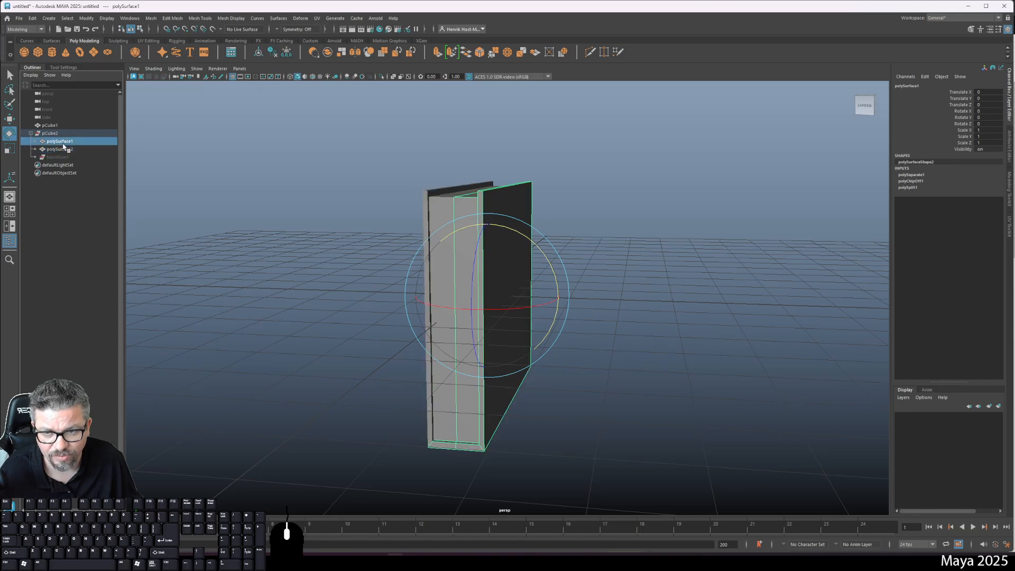
left_click(61, 158)
left_click(67, 142)
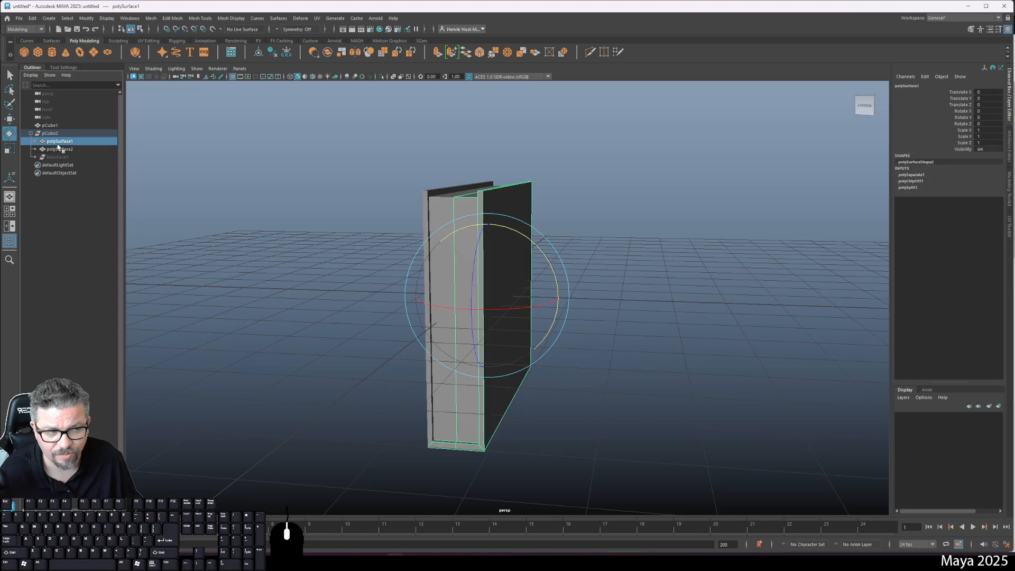
left_click(59, 149)
left_click(402, 210)
left_click(433, 214)
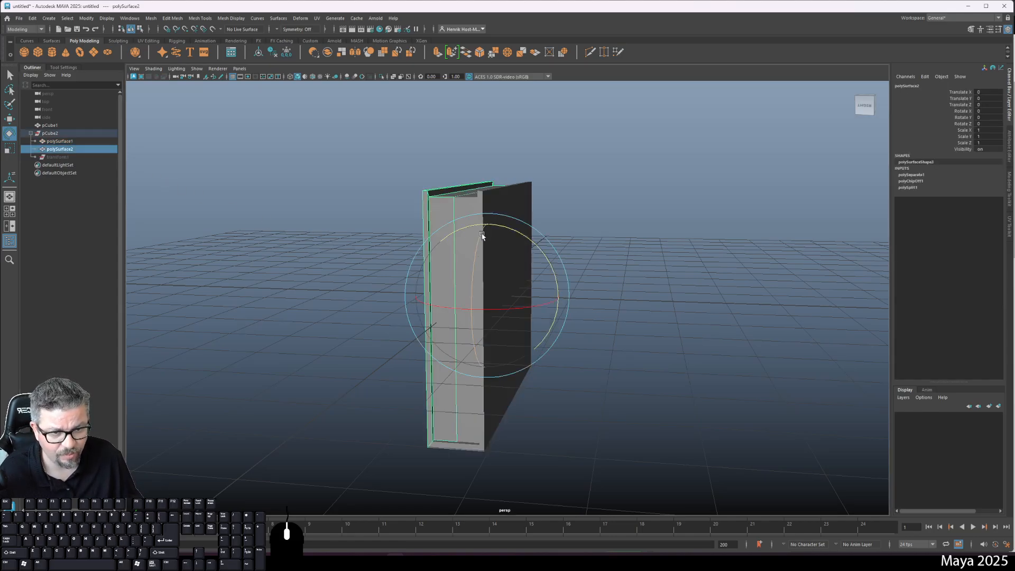
- Ungroup pCube2 so that polySurface1 and polySurface2 become independent top-level objects
left_click_drag(513, 234, 487, 227)
key("ctrl+z")
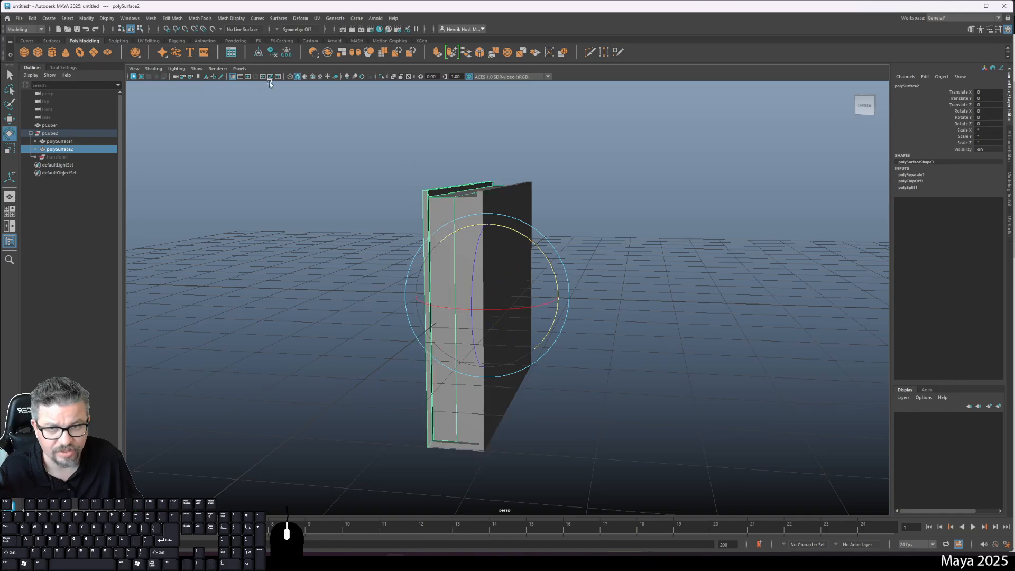
left_click(50, 134)
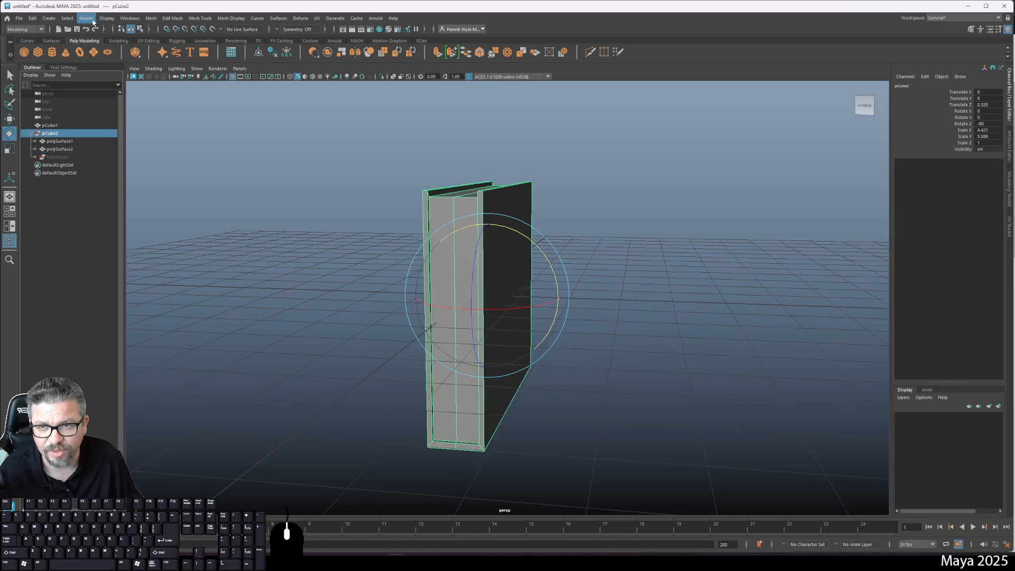
left_click(34, 17)
mouse_move(54, 112)
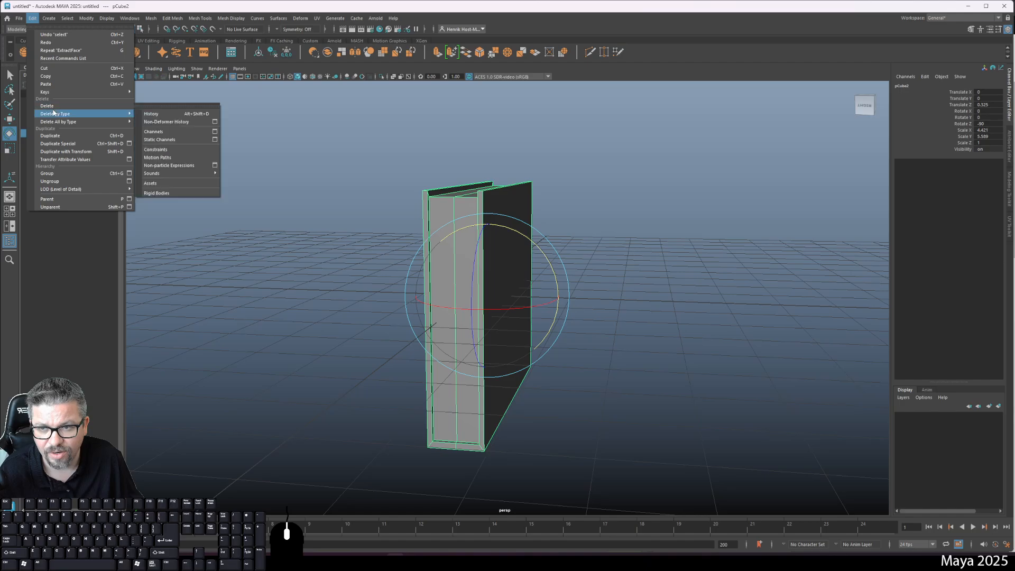
left_click(57, 181)
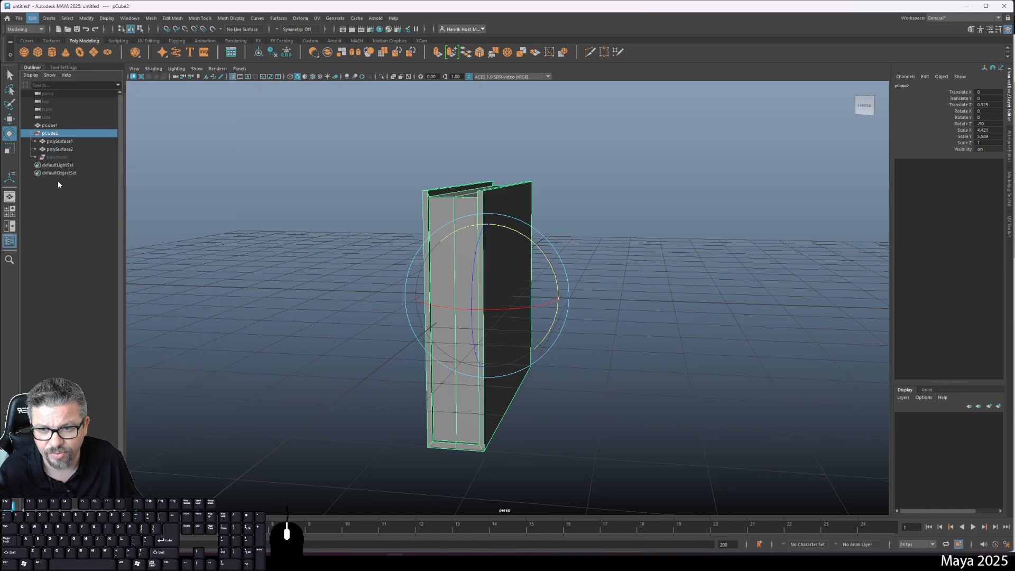
- Rotate polySurface2 away from the other half of the book and set its Rotate Y to 90
left_click(540, 273)
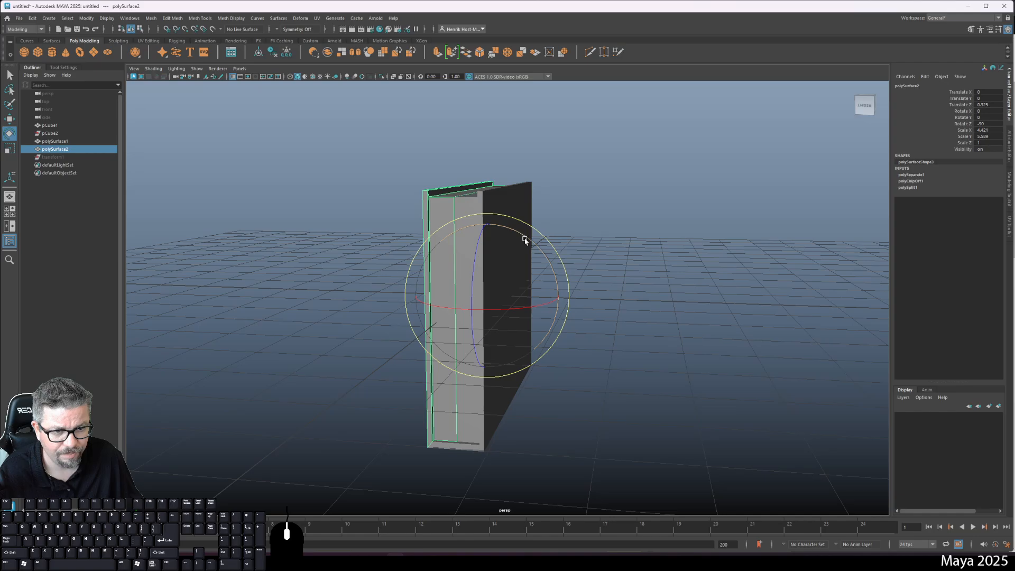
left_click_drag(525, 233, 370, 215)
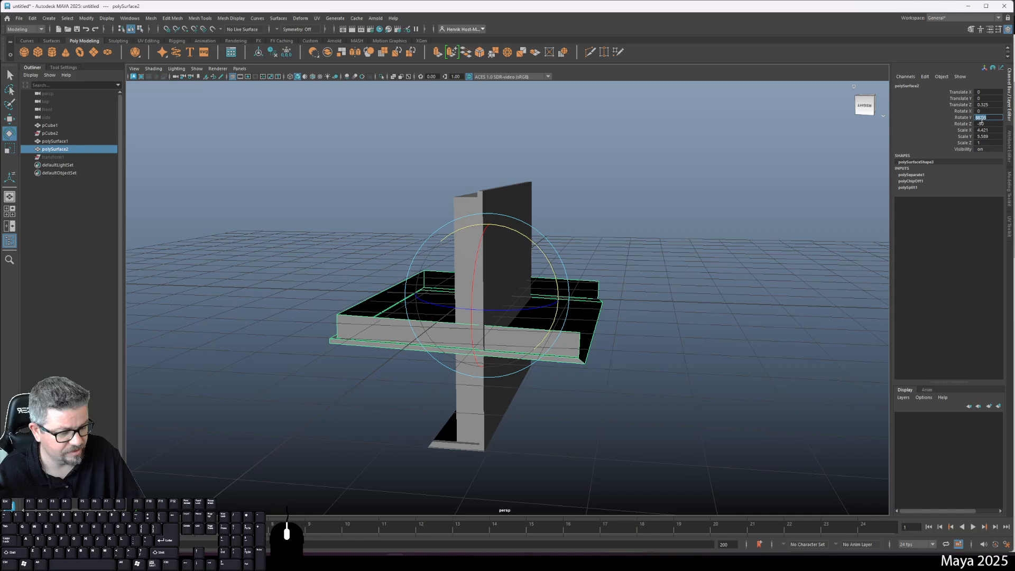
type("90")
key("Return")
- Move polySurface2 clear of the upright half, to Translate Z about -2.911, and shift it vertically to the level of the spine
middle_click_drag(623, 427, 630, 392, "alt")
key("w")
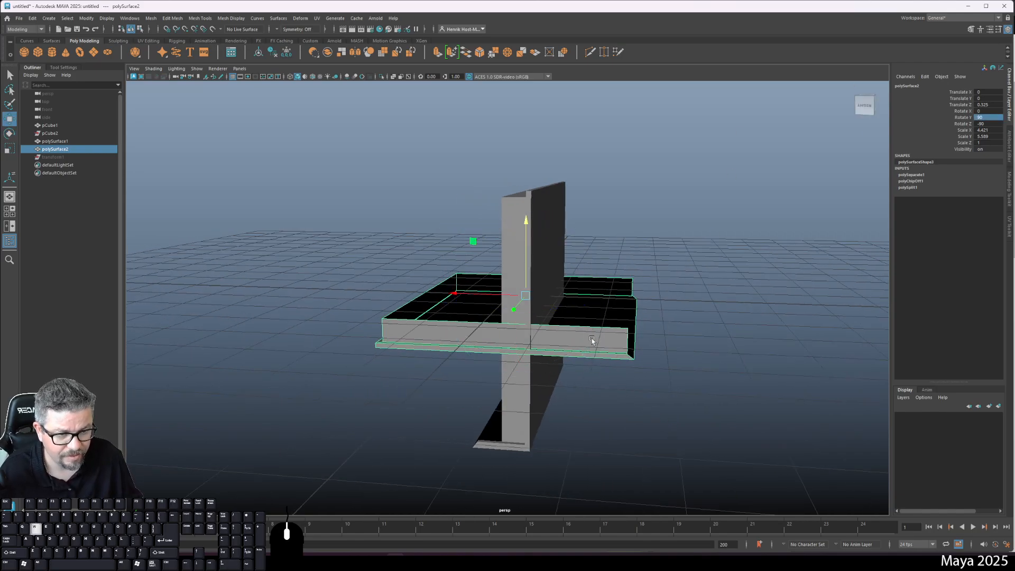
left_click_drag(474, 293, 321, 292)
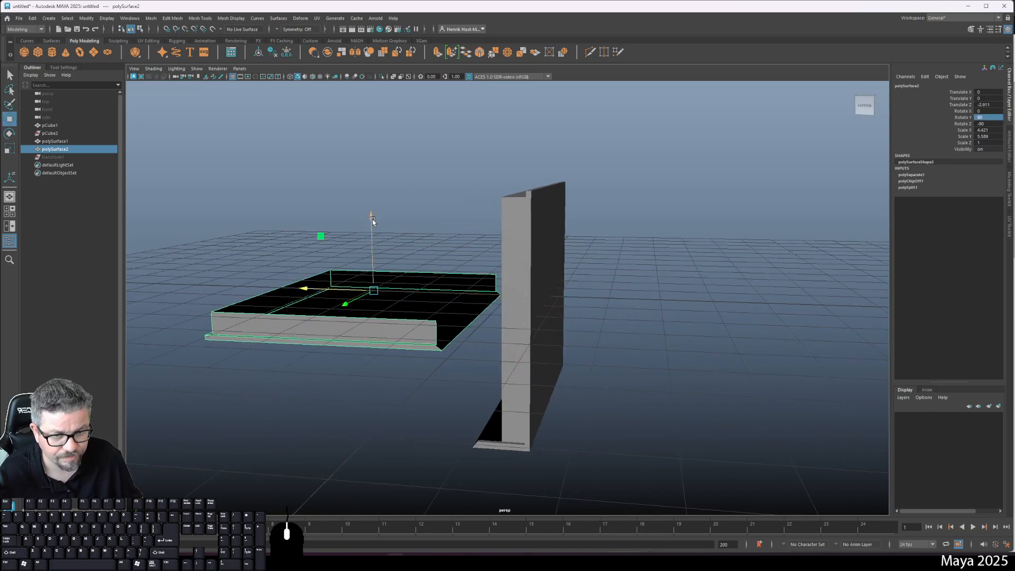
left_click_drag(372, 221, 375, 296)
- Relocate polySurface2's pivot to the spine-side edge of its cover, nearest the upright half
key("d")
key("v")
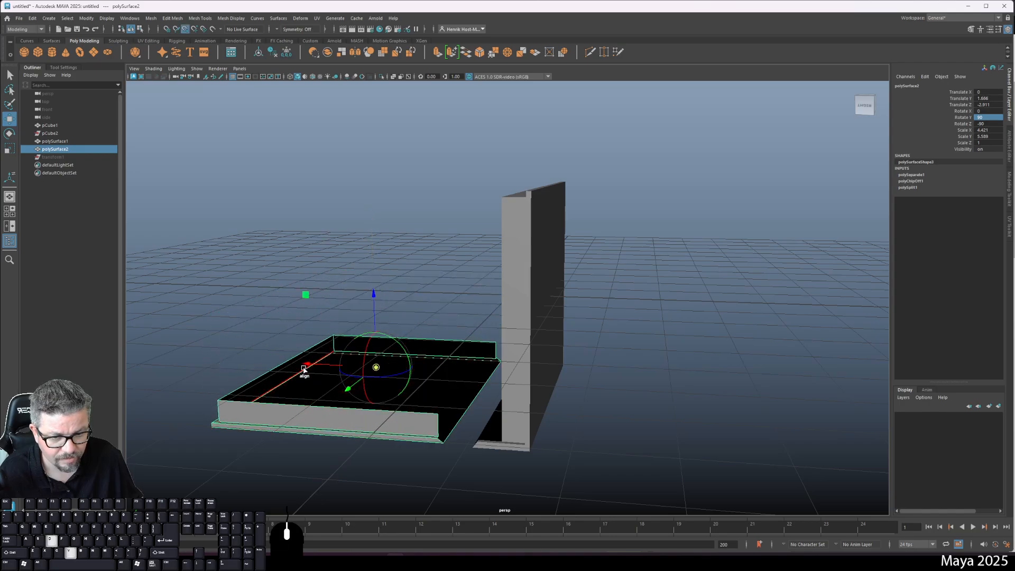
left_click_drag(304, 369, 471, 372)
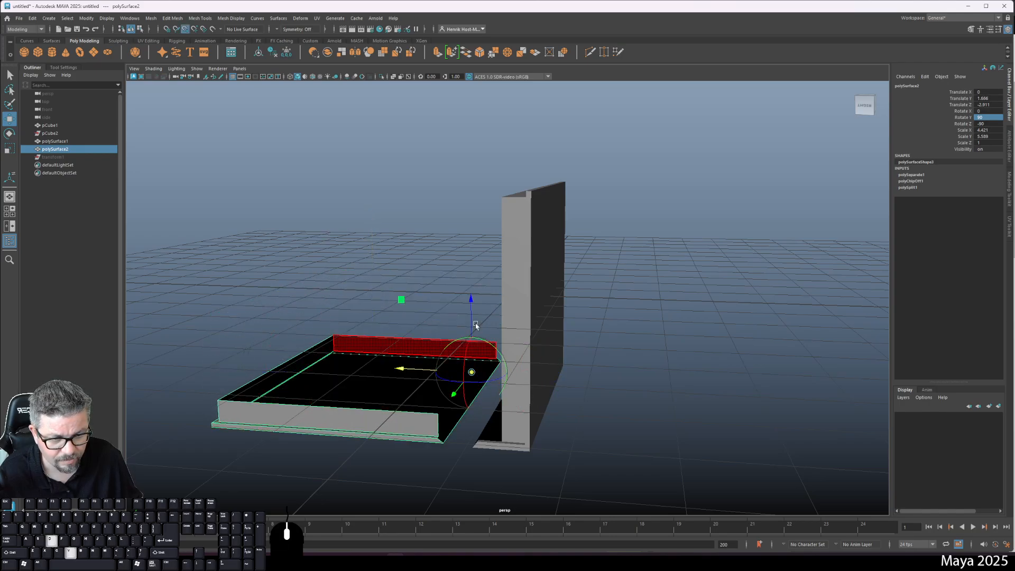
left_click_drag(476, 325, 510, 360)
key("d")
key("v")
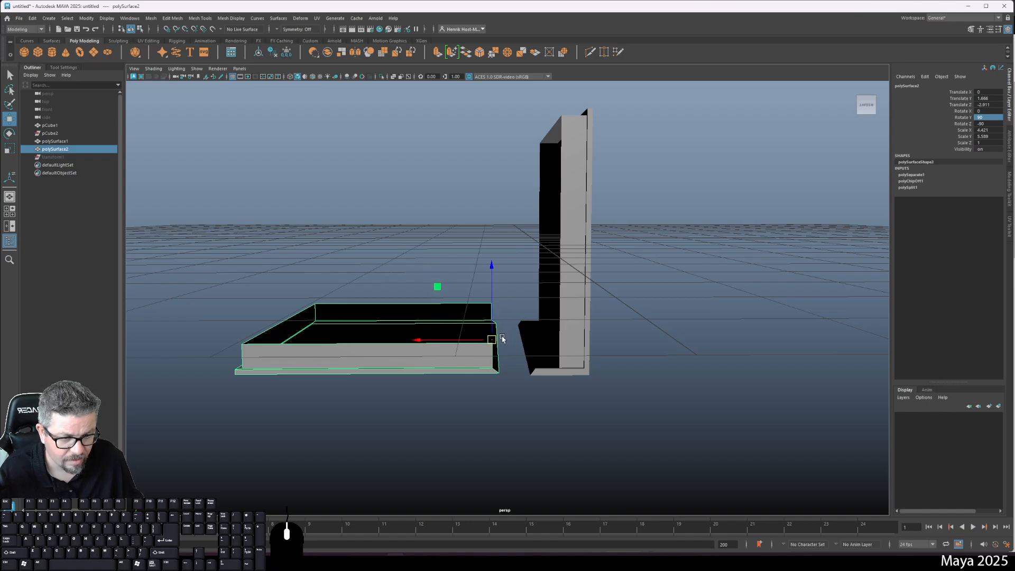
- Move polySurface2 up to the spine edge of the other half, at Translate Z about -2.409, and tilt it slightly about its pivot
left_click_drag(416, 339, 425, 308)
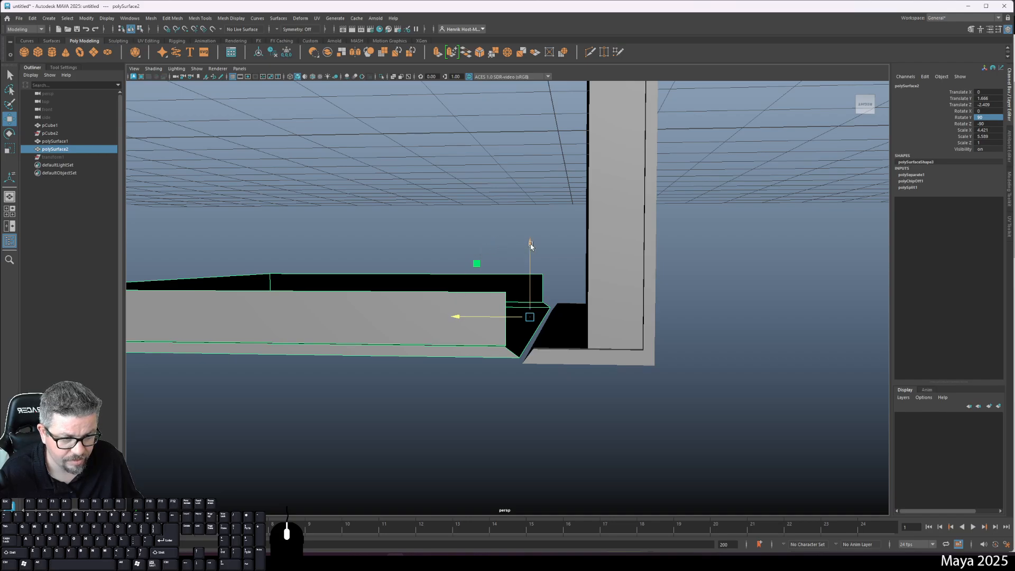
left_click_drag(531, 244, 552, 243)
key("e")
key("ctrl+z")
left_click_drag(521, 276, 501, 358, "alt")
left_click_drag(614, 260, 613, 258)
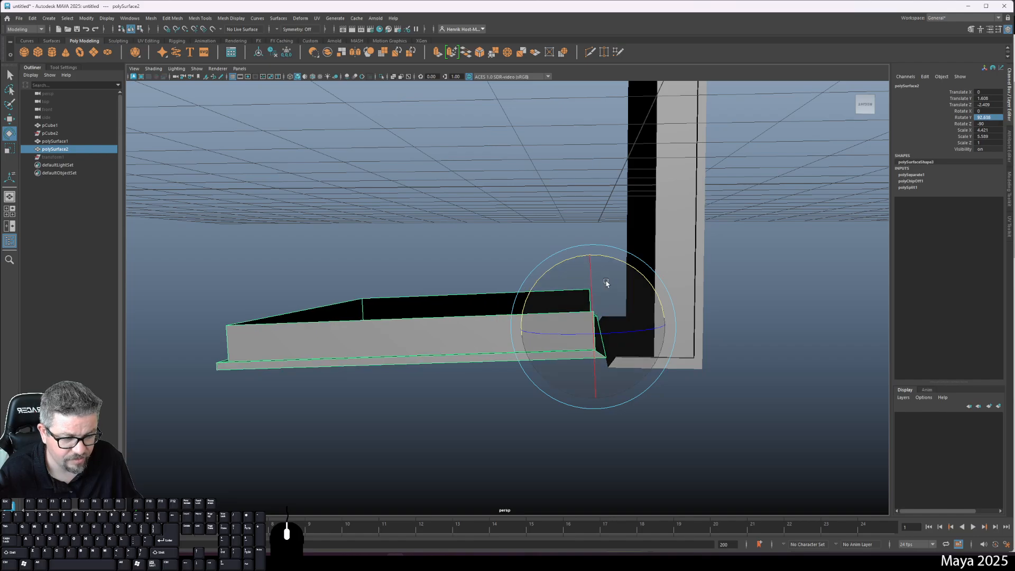
- Fine-tune polySurface2's tilt in the side view to a Rotate Y of about 91.4
key("space")
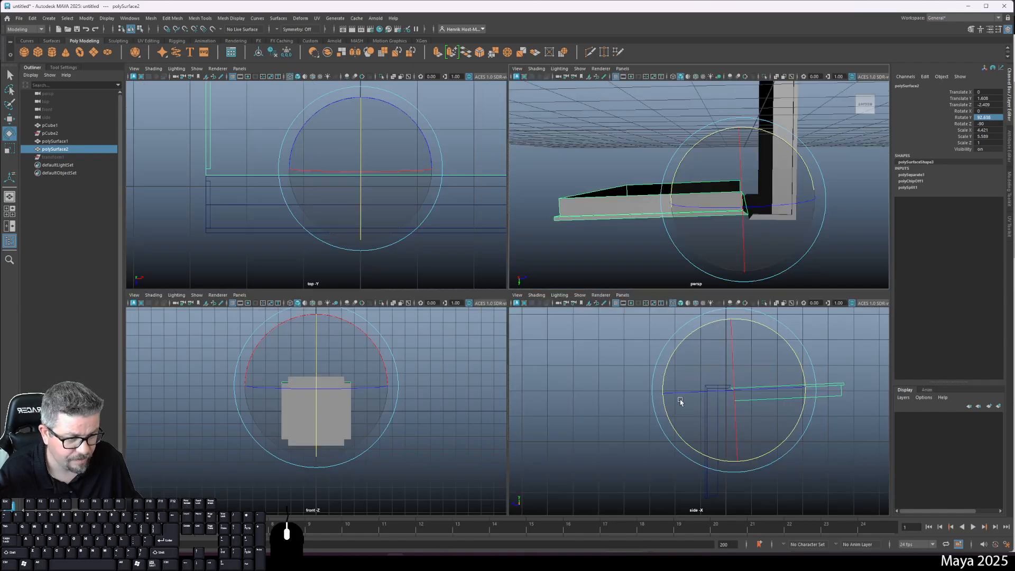
key("space")
middle_click_drag(691, 363, 630, 410, "alt")
scroll(630, 410, "up", 2)
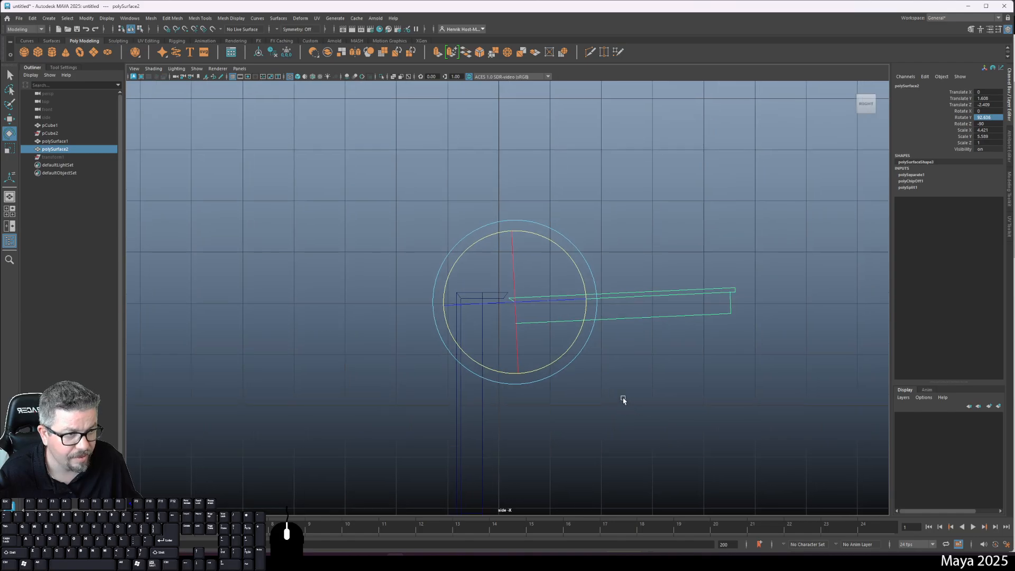
left_click_drag(559, 245, 562, 243)
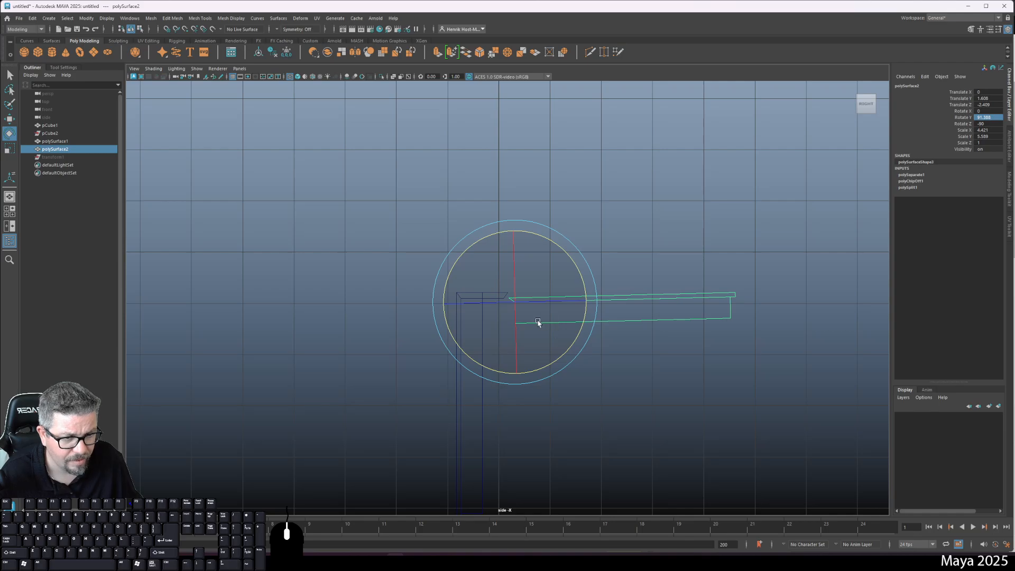
- Nudge polySurface2 beside the spine to Translate Y about 1.594 and Translate Z about -2.456
key("w")
key("v")
mouse_move(520, 378)
left_mouse_down()
mouse_move(517, 408)
mouse_move(529, 349)
mouse_move(516, 376)
left_mouse_up()
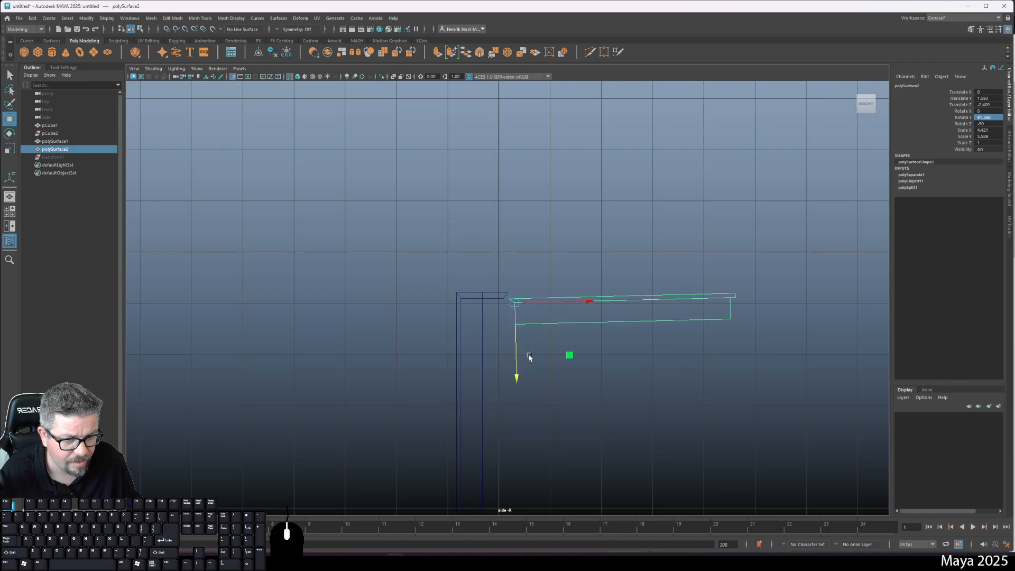
left_click_drag(585, 307, 588, 304)
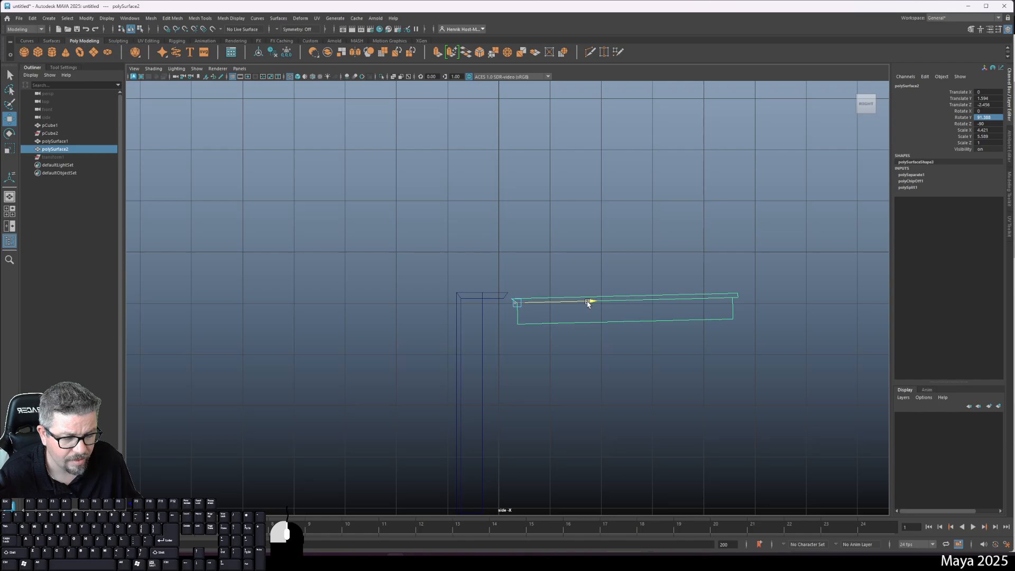
key("space")
key("space")
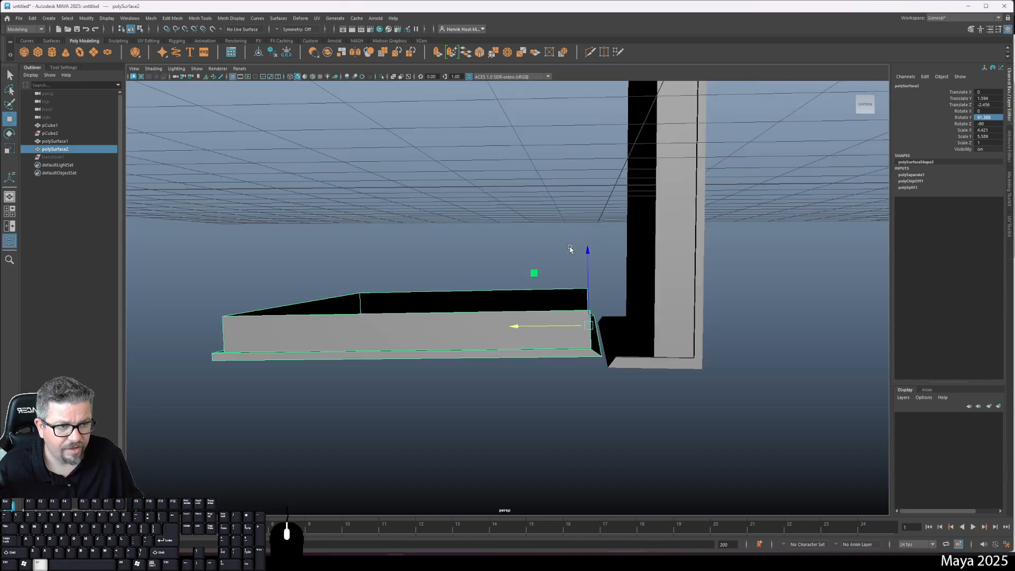
- Select polySurface1's open spine-edge vertices and shift them vertically to line up with the edge of polySurface2
left_click_drag(560, 275, 507, 306, "alt")
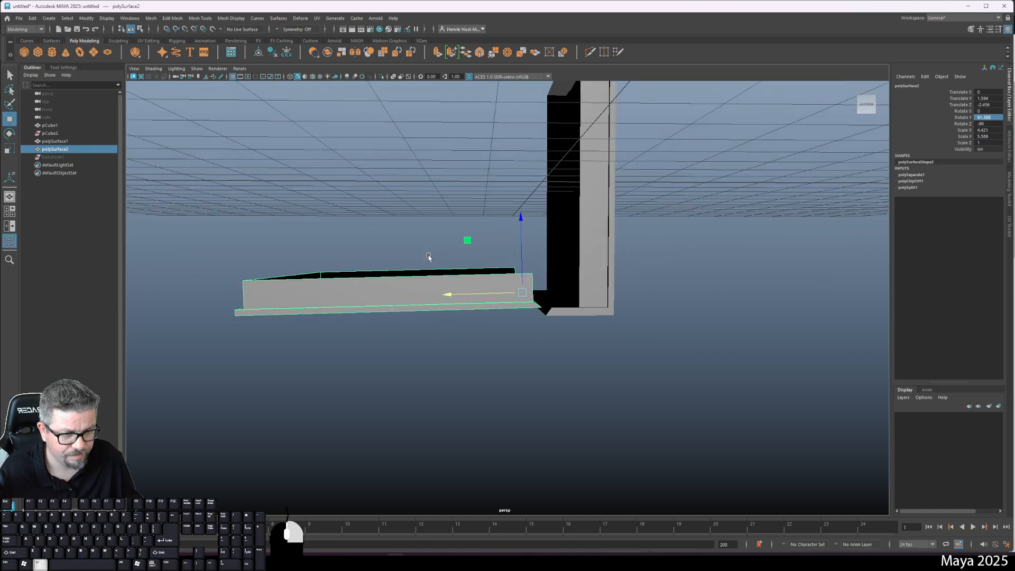
right_click_drag(508, 307, 606, 407, "alt")
left_click(595, 344)
left_click_drag(595, 344, 609, 386, "alt")
left_click(566, 358)
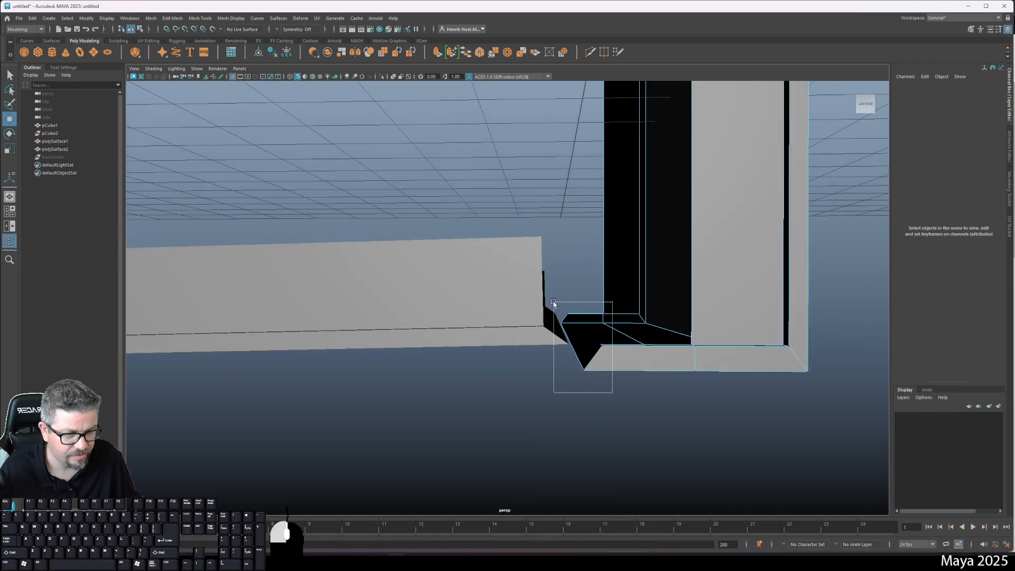
left_click_drag(564, 343, 564, 343)
left_click_drag(564, 343, 593, 384, "alt")
left_click_drag(594, 384, 574, 333, "alt")
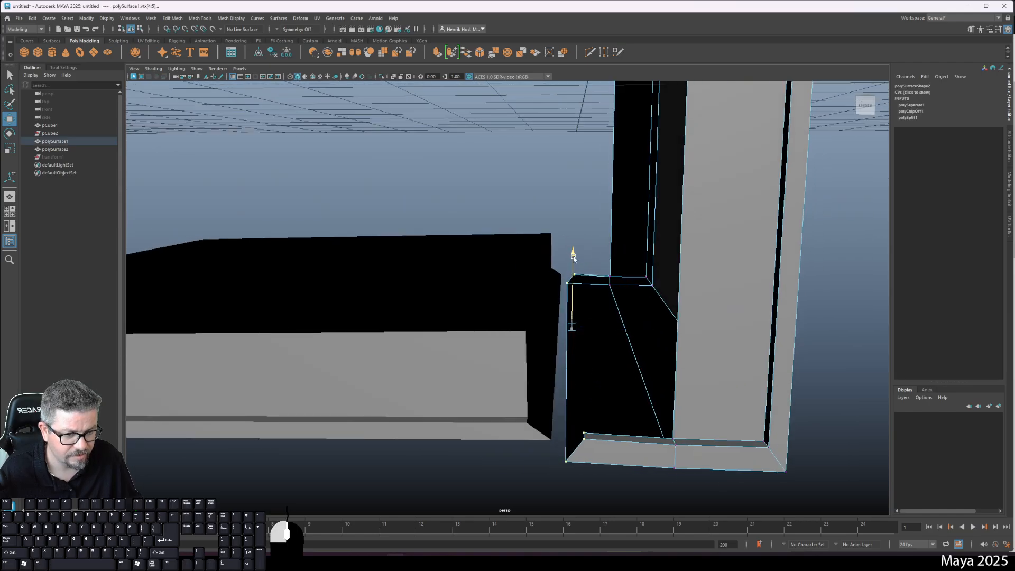
left_click_drag(574, 259, 540, 318)
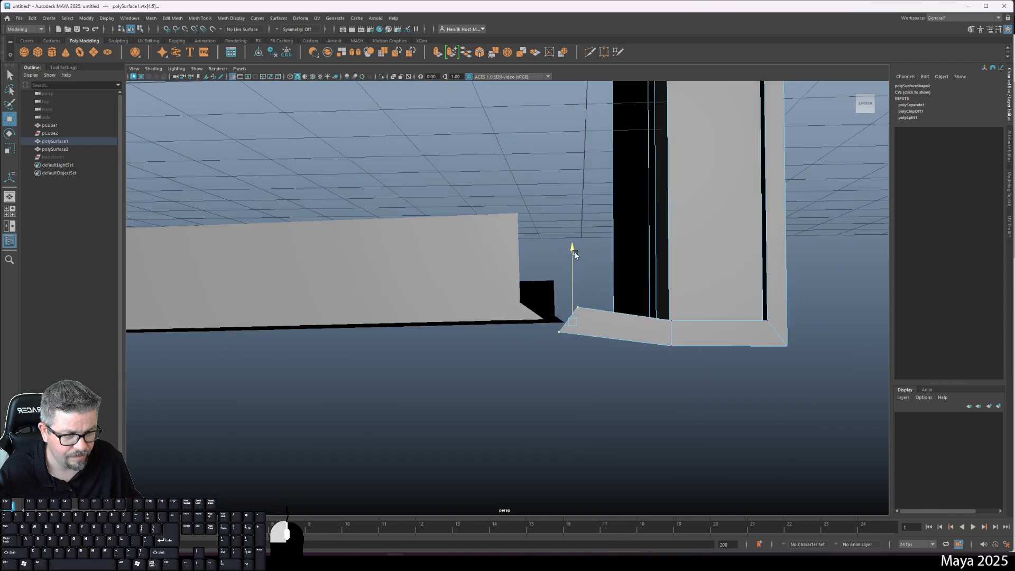
- Select both halves of the book, polySurface2 and polySurface1, and group them
left_click(453, 275)
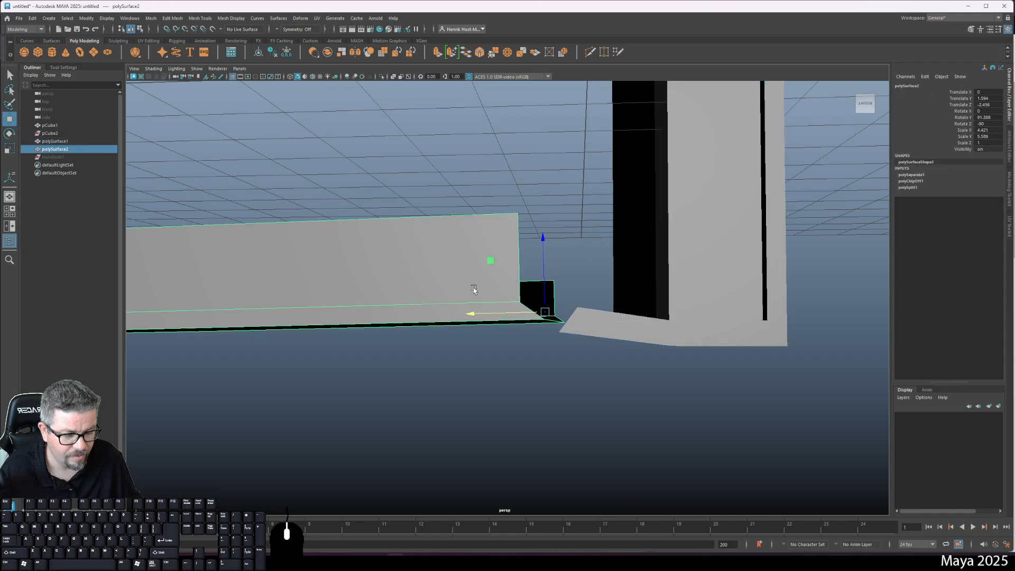
scroll(474, 289, "down", 2)
key("space")
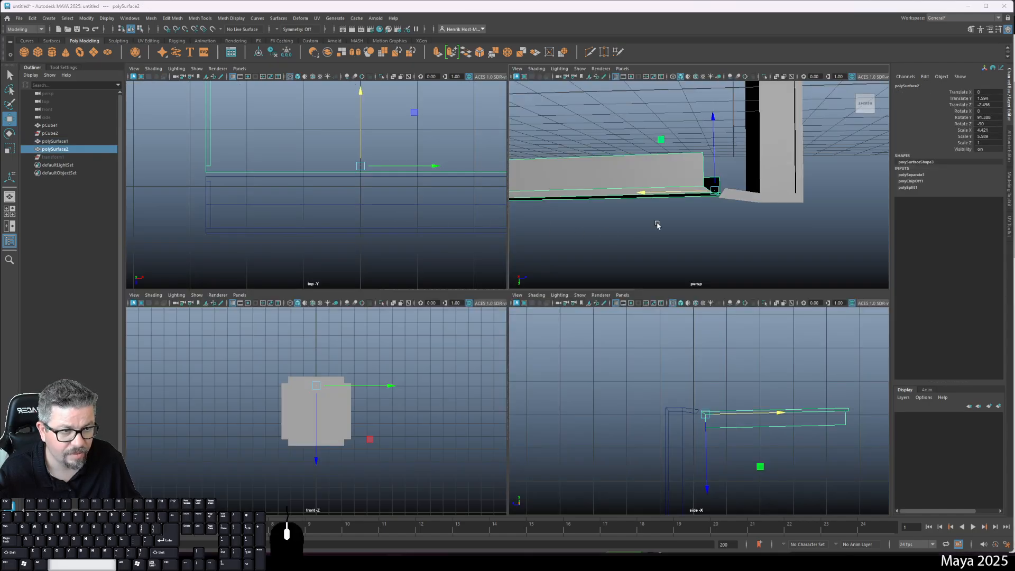
key("space")
key("f")
left_click_drag(578, 217, 578, 181, "alt")
scroll(578, 182, "down", 6)
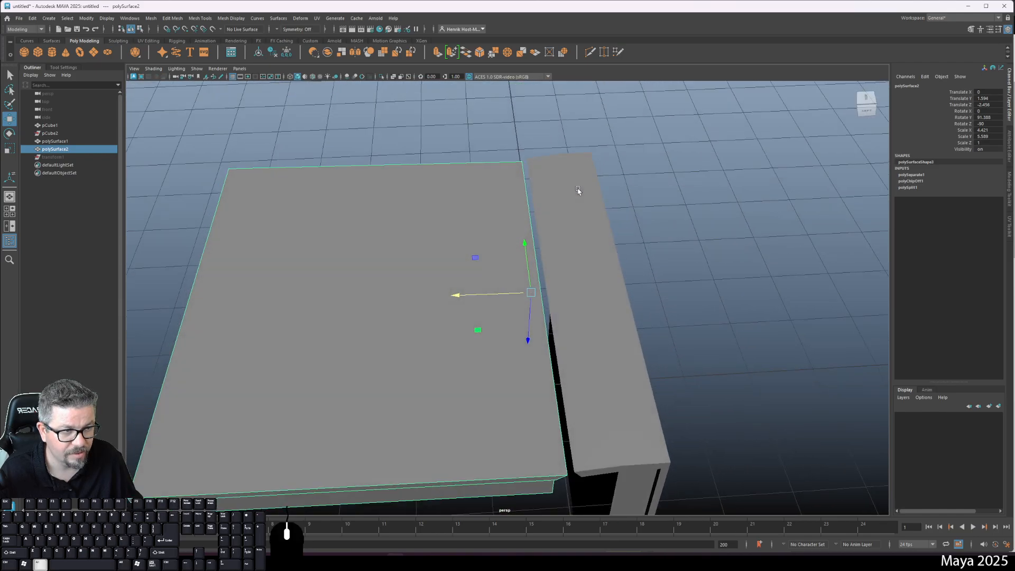
right_click_drag(439, 258, 476, 247)
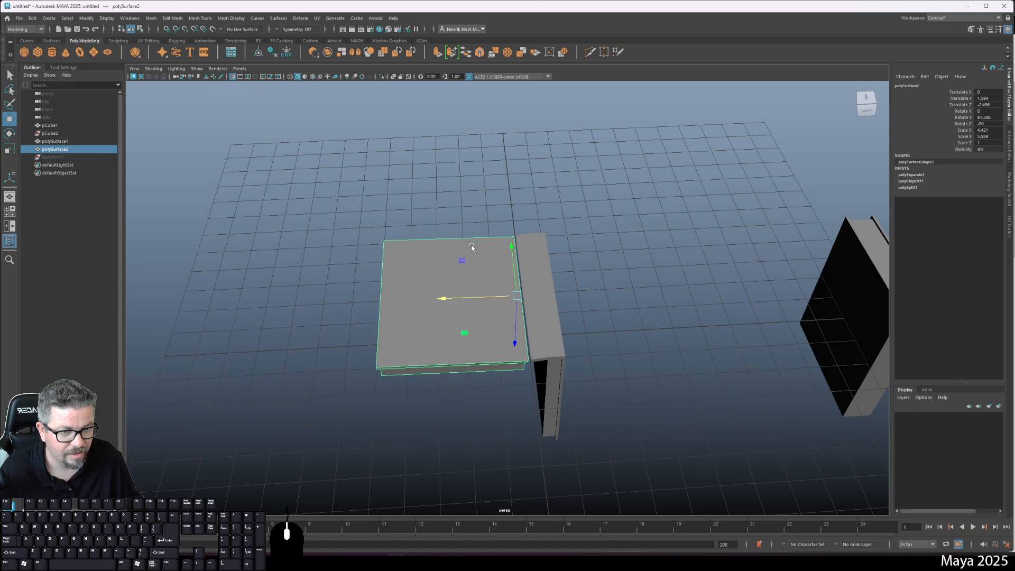
left_click(544, 260, "shift")
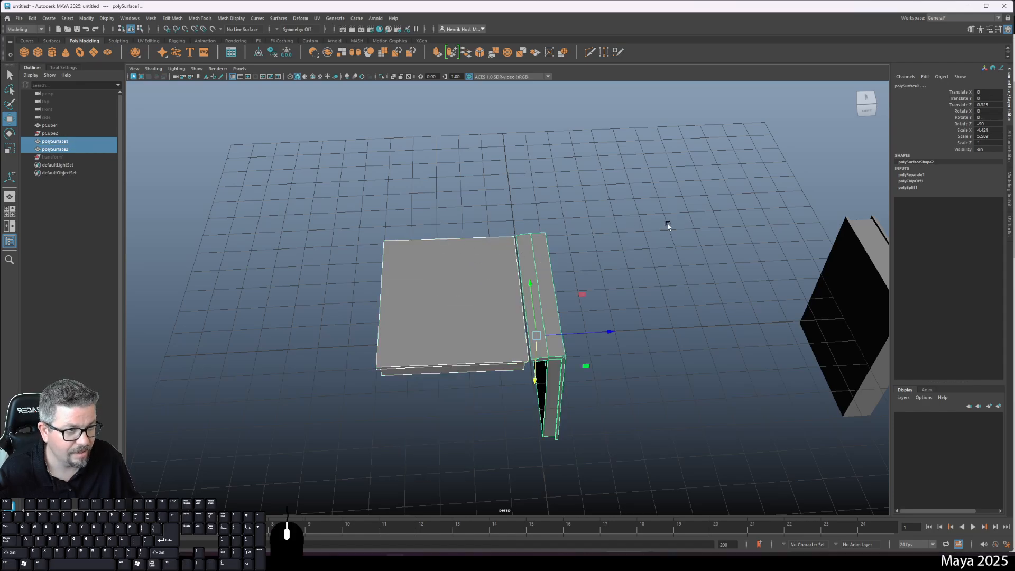
key("ctrl+g")
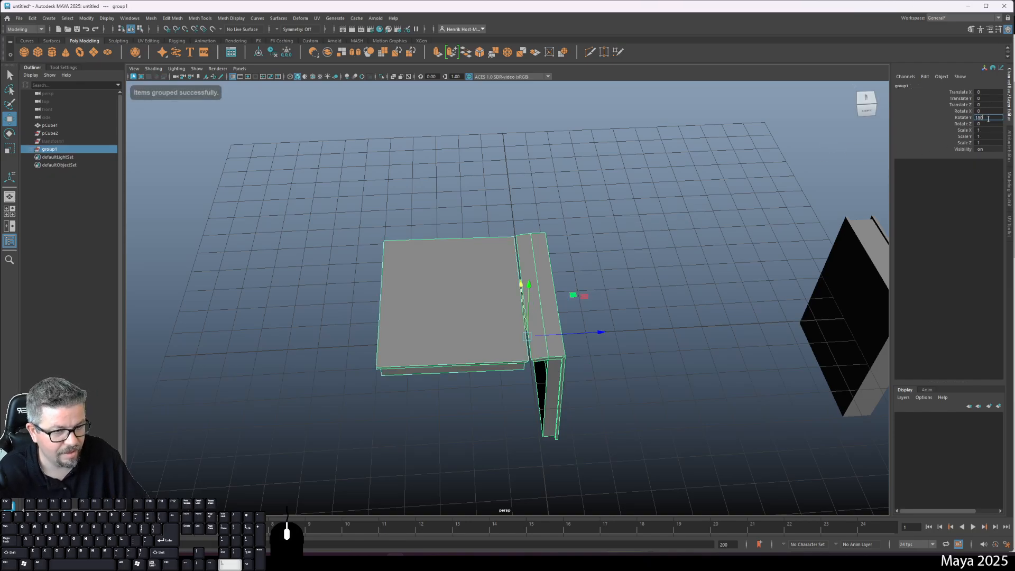
- Try a Rotate Y of 180 on the new group, and reset it to 0
left_click(988, 119)
type("180")
key("Return")
type("0")
key("Return")
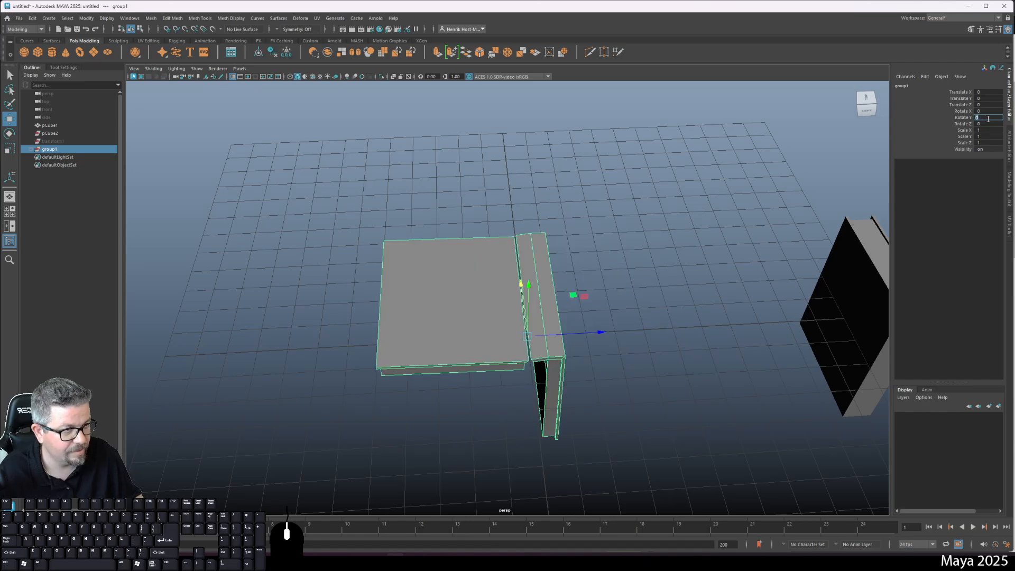
- Flip the grouped book over by setting its Rotate X to 180
left_click(994, 110)
type("180")
key("Return")
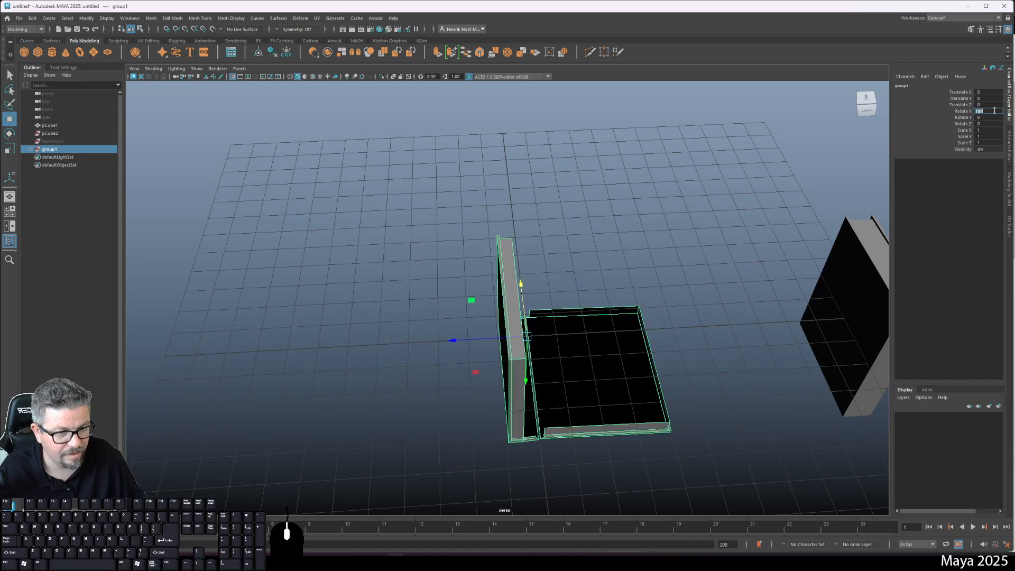
- Delete the construction history of all objects in the scene
left_click_drag(676, 261, 269, 92, "alt")
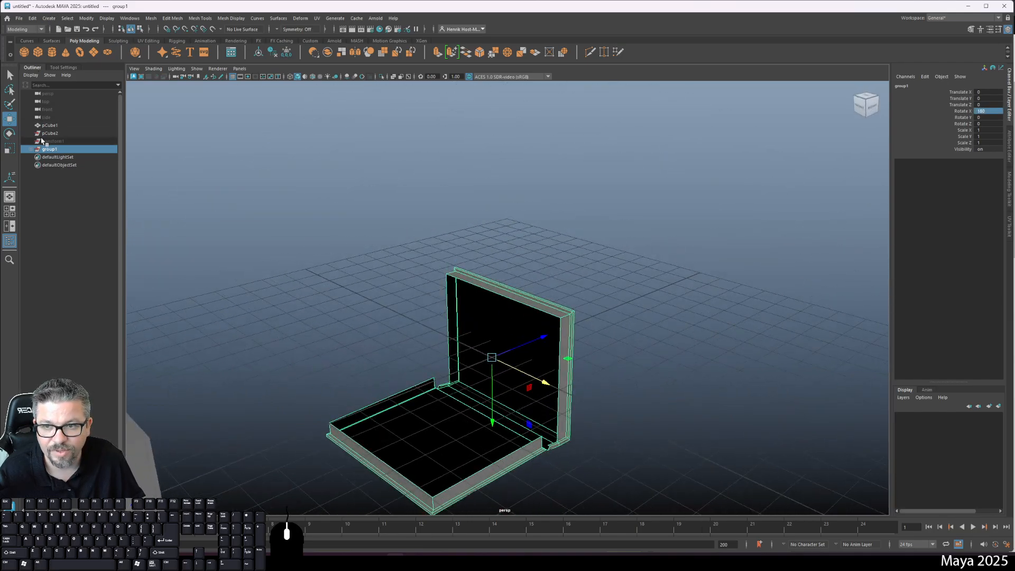
left_click_drag(443, 216, 330, 216, "alt")
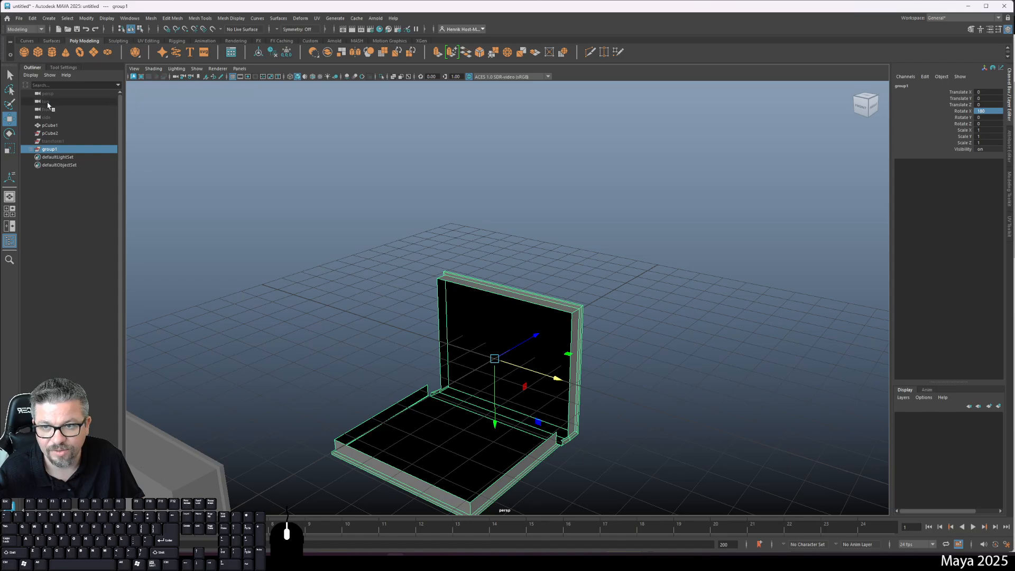
left_click(33, 18)
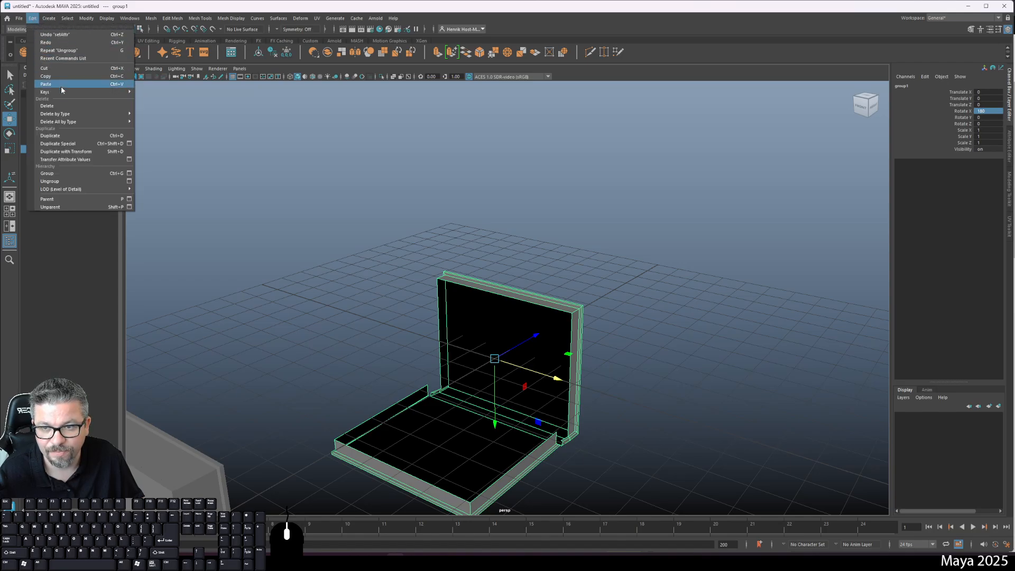
mouse_move(82, 122)
left_click(151, 125)
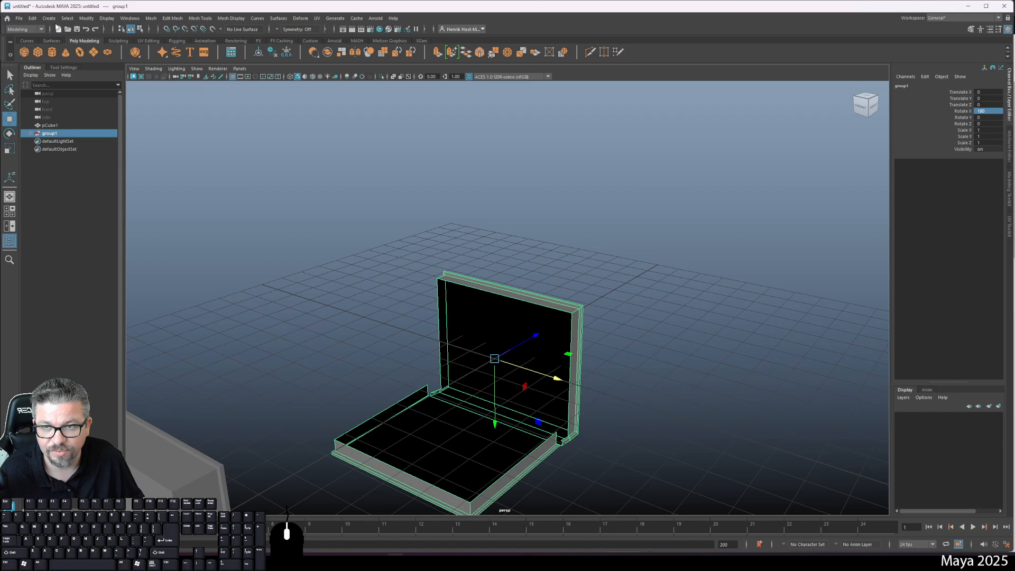
- Freeze the transformations of group1, and ungroup it into the two book halves
left_click(87, 18)
left_click(98, 56)
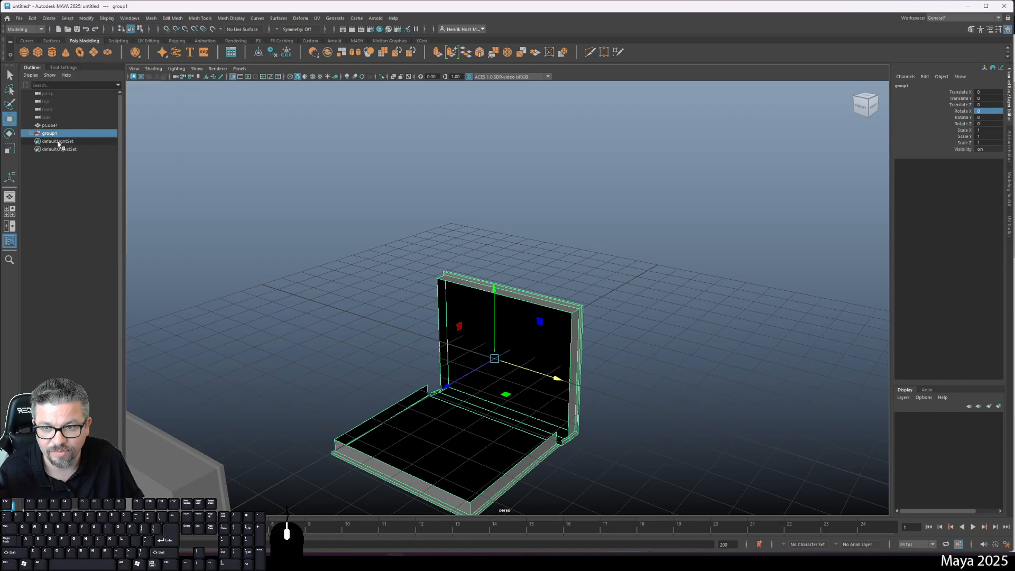
left_click(33, 19)
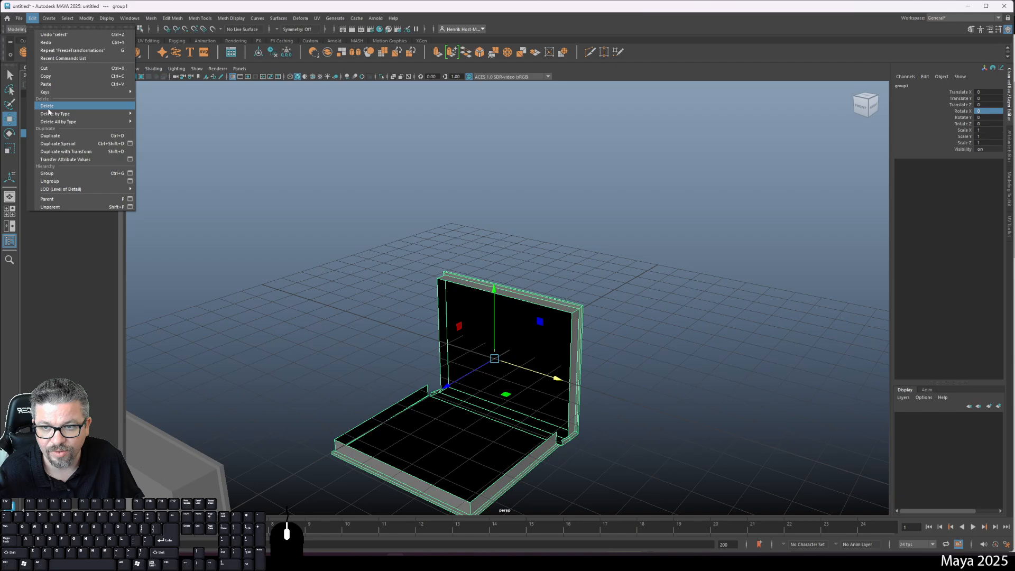
left_click(72, 181)
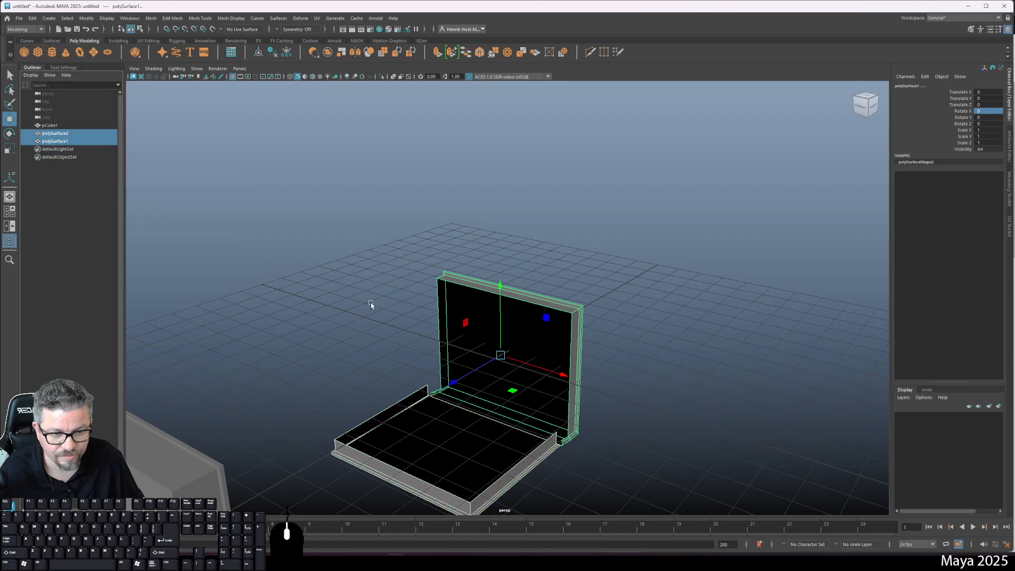
- Extract the three page-side faces from the book's horizontal half, polySurface2
left_click(369, 301)
left_click_drag(370, 302, 494, 354, "alt")
left_click(494, 353)
left_click_drag(237, 231, 404, 407, "alt")
left_click(623, 439)
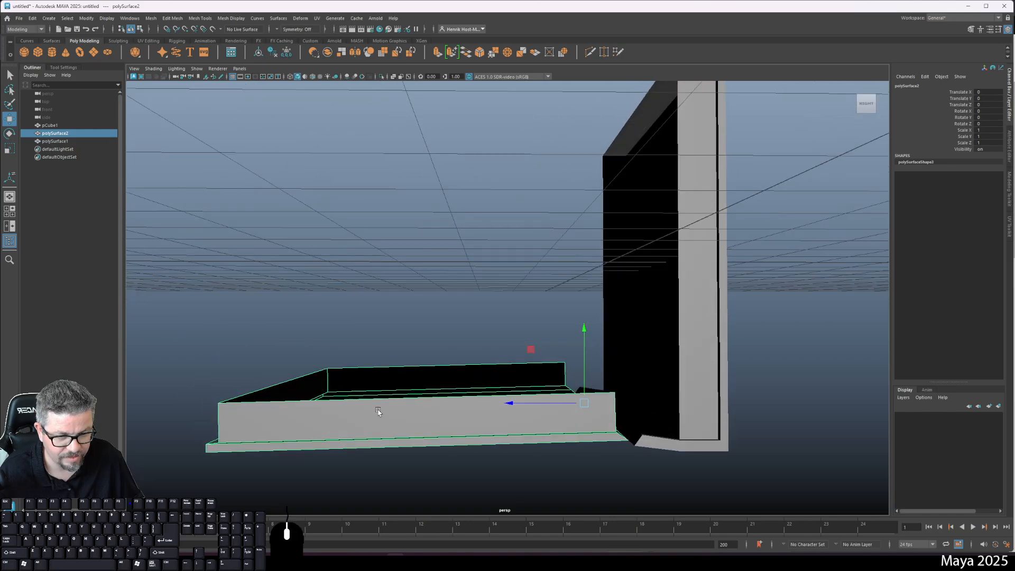
right_click_drag(404, 407, 404, 347)
left_click(307, 414)
left_click_drag(308, 414, 347, 423, "alt")
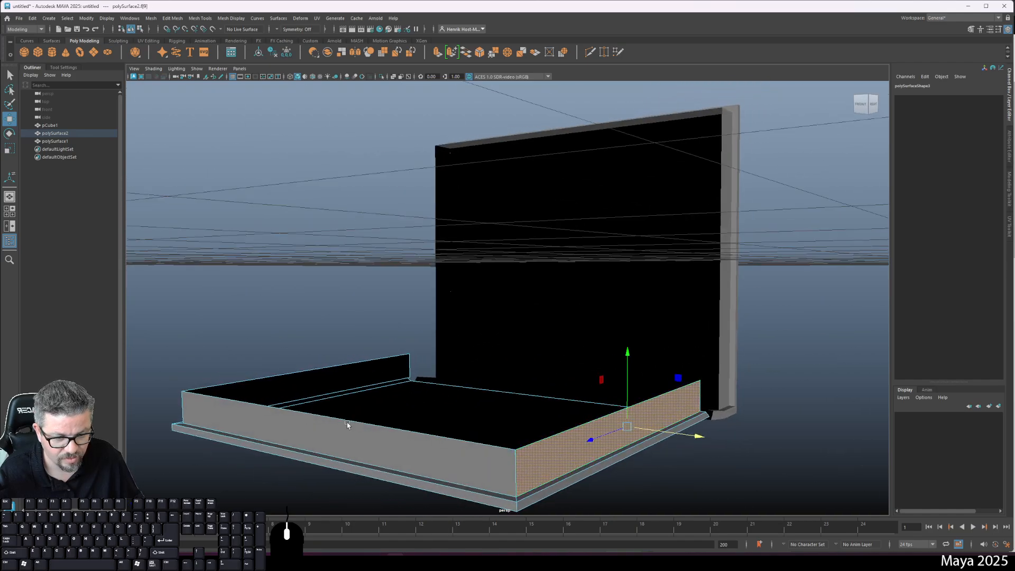
left_click(281, 416, "shift")
left_click_drag(282, 415, 405, 330, "alt")
left_click(362, 418, "shift")
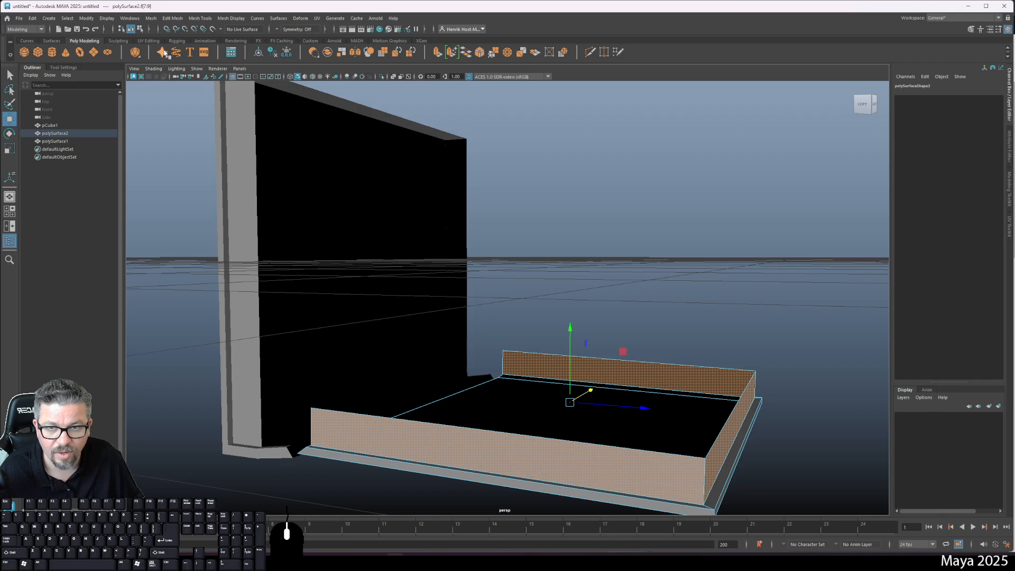
left_click_drag(524, 305, 373, 328, "alt")
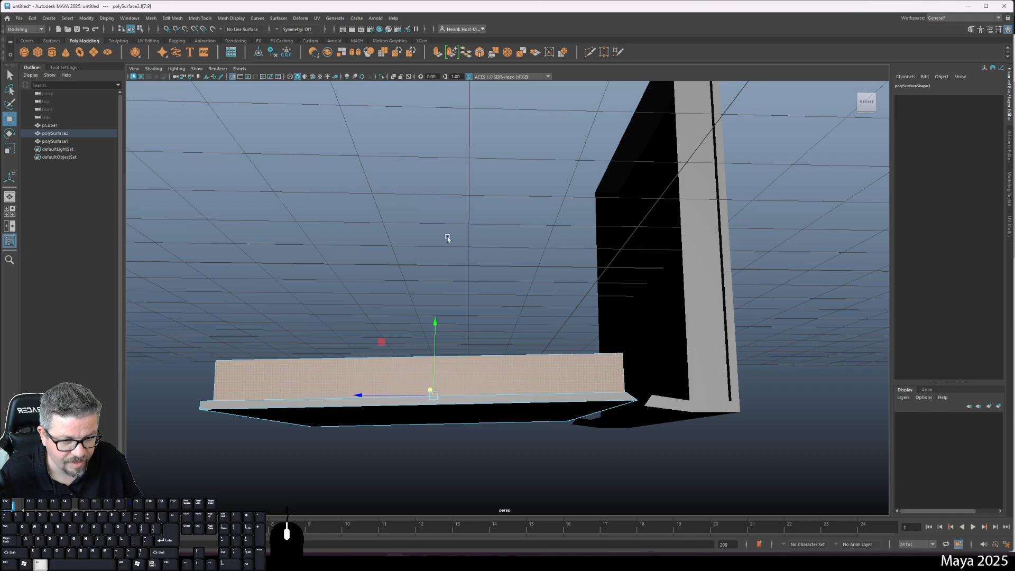
left_click_drag(448, 236, 430, 309, "alt")
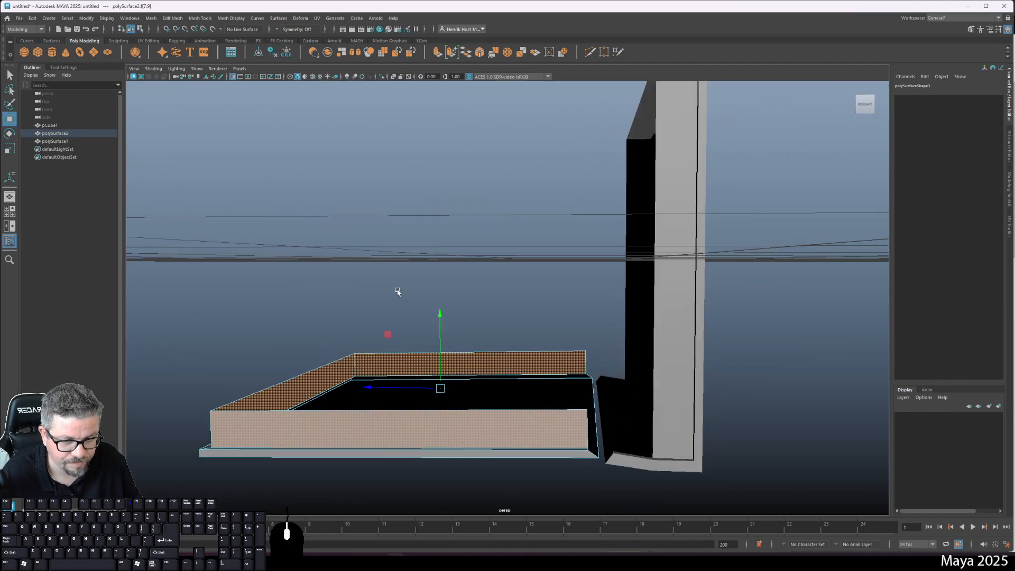
left_click(168, 20)
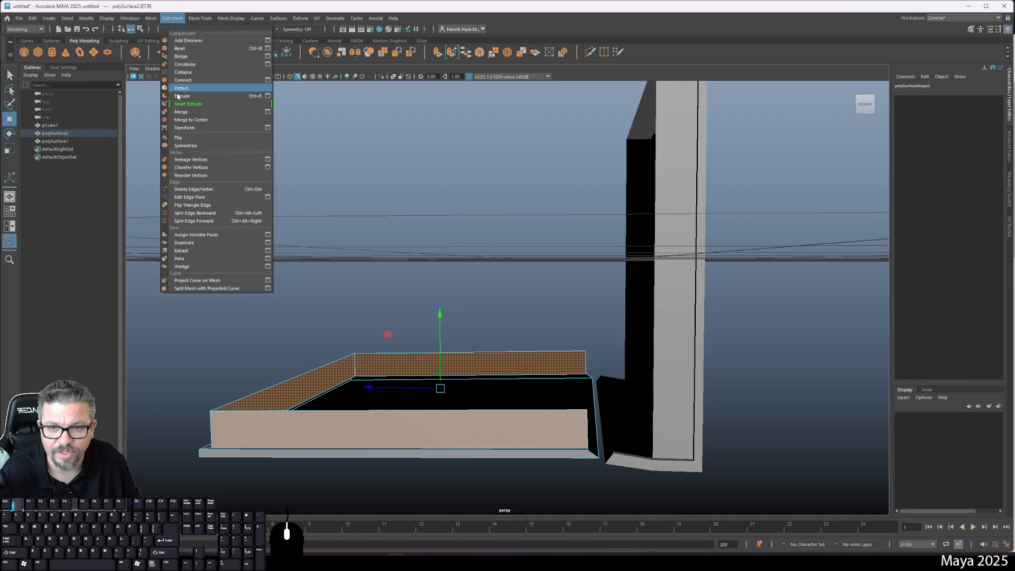
left_click(193, 255)
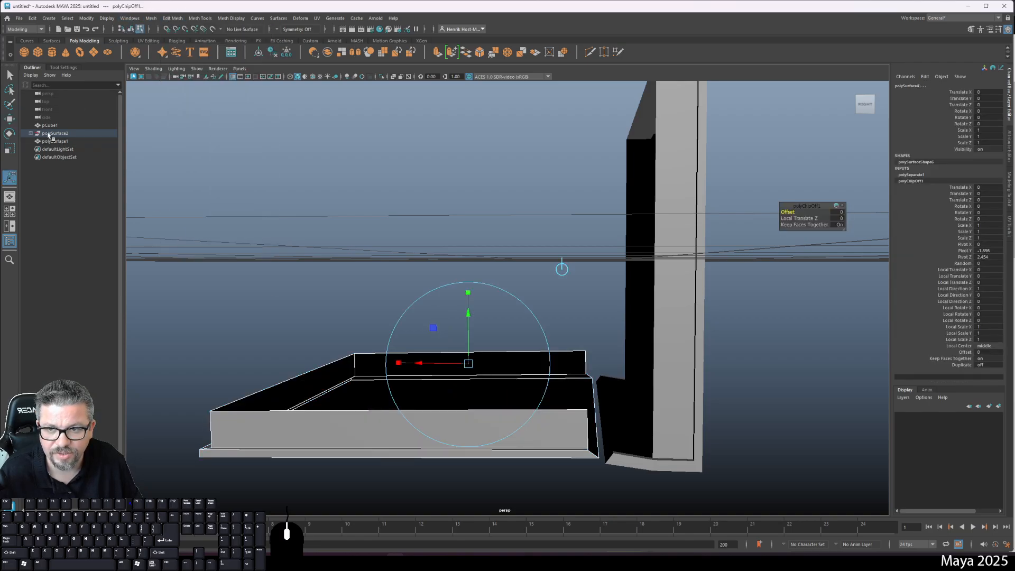
- Ungroup polySurface2 so its extracted page sides and cover become top-level objects
left_click(49, 133)
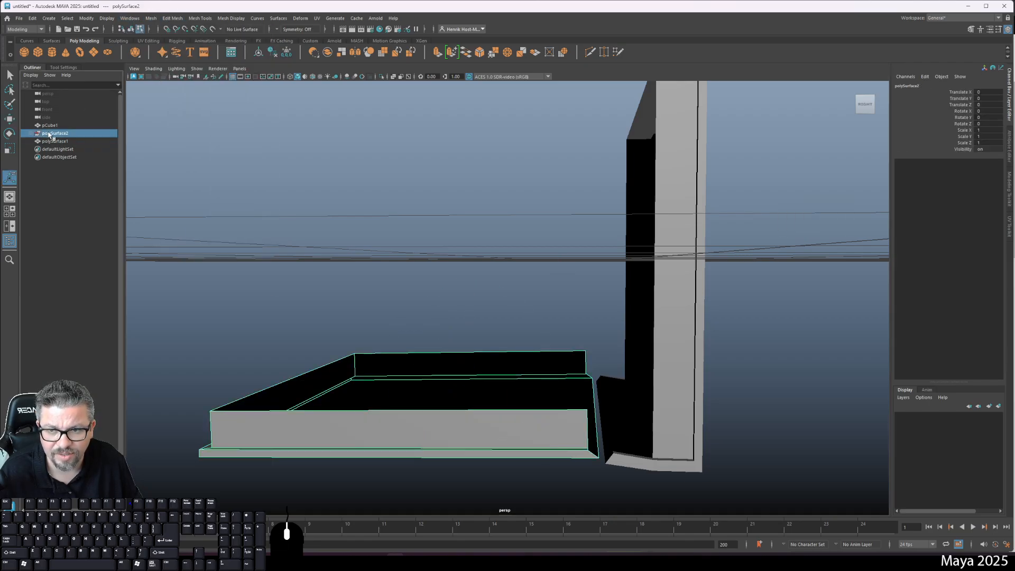
left_click(51, 18)
left_click(59, 182)
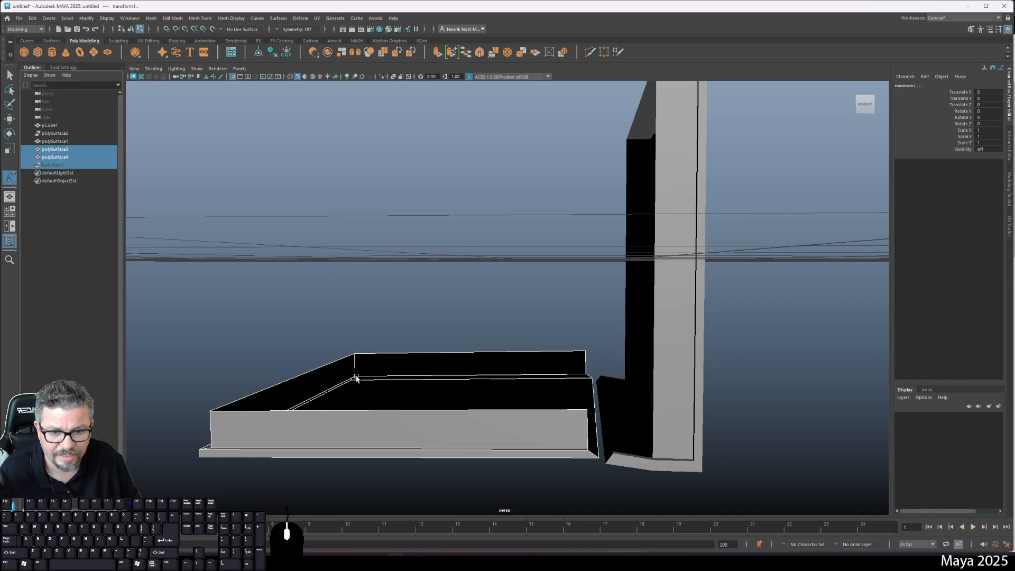
- Snap the vertices at one spine corner of the horizontal cover, polySurface3, along Z and Y onto the upright half's matching spine vertices
right_click_drag(296, 386, 300, 399)
right_click_drag(339, 325, 336, 314)
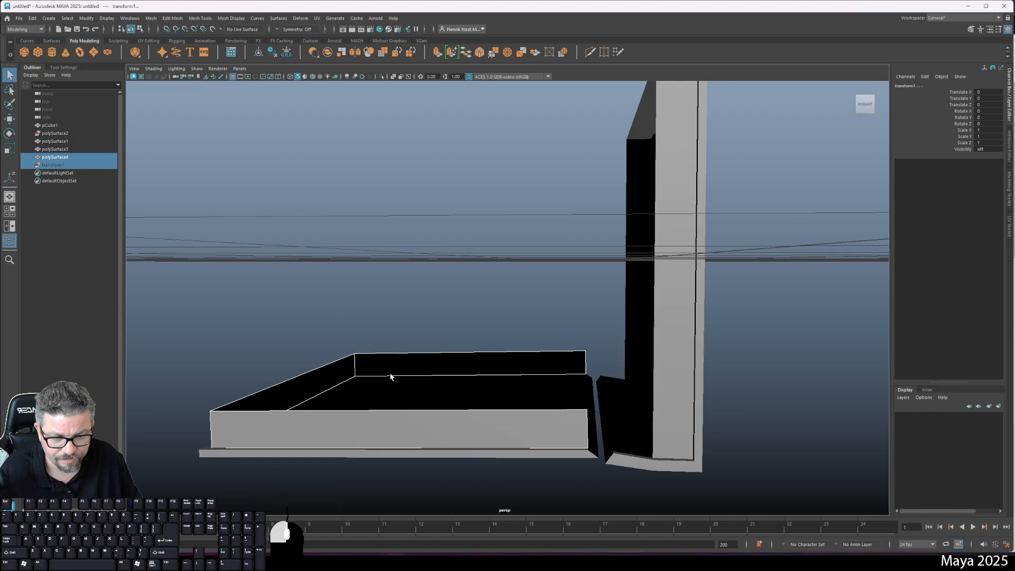
left_click(379, 453)
left_click_drag(378, 453, 397, 431, "alt")
left_click_drag(587, 399, 539, 410, "alt")
right_click_drag(540, 410, 523, 326, "alt")
left_click(592, 413)
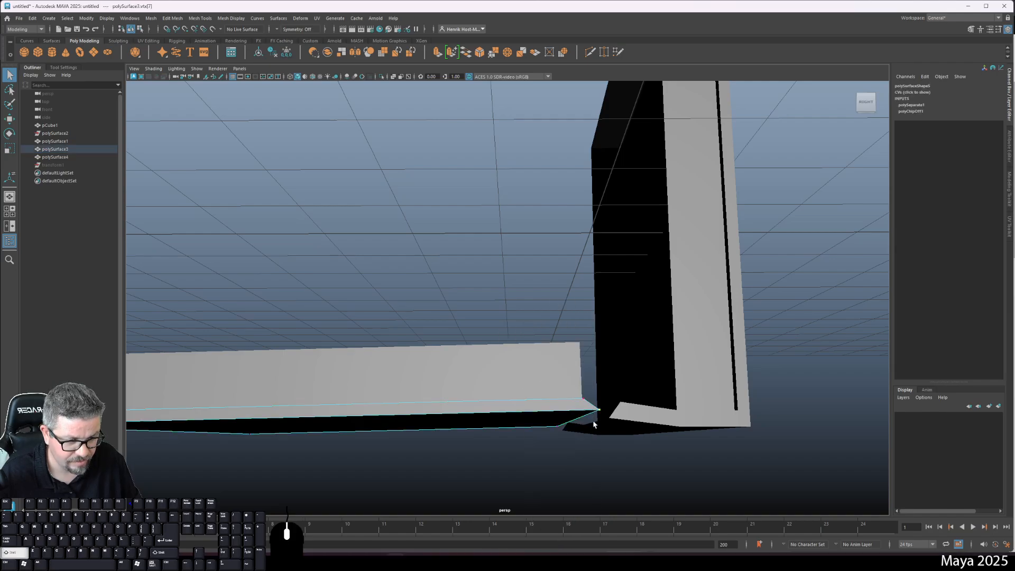
key("w")
left_click_drag(595, 412, 569, 370)
left_click(559, 429)
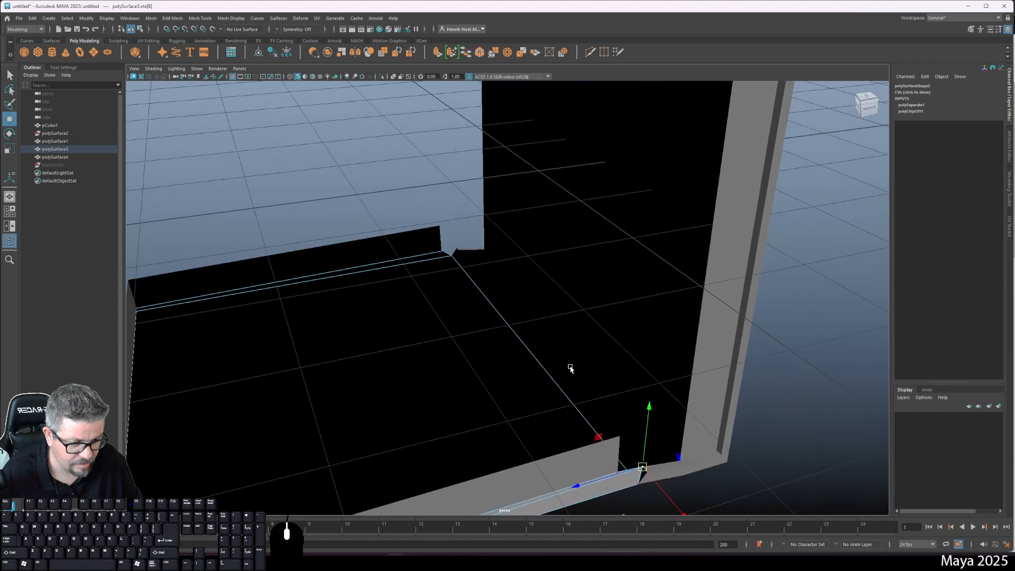
left_click_drag(607, 485, 582, 494, "shift")
key("v")
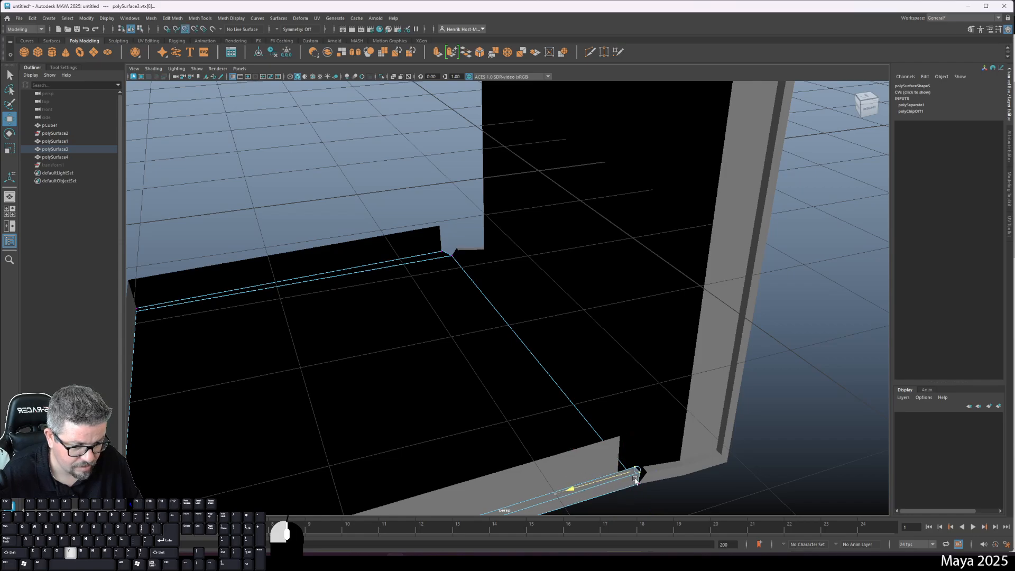
left_click_drag(646, 479, 644, 478)
left_click_drag(653, 417, 641, 456)
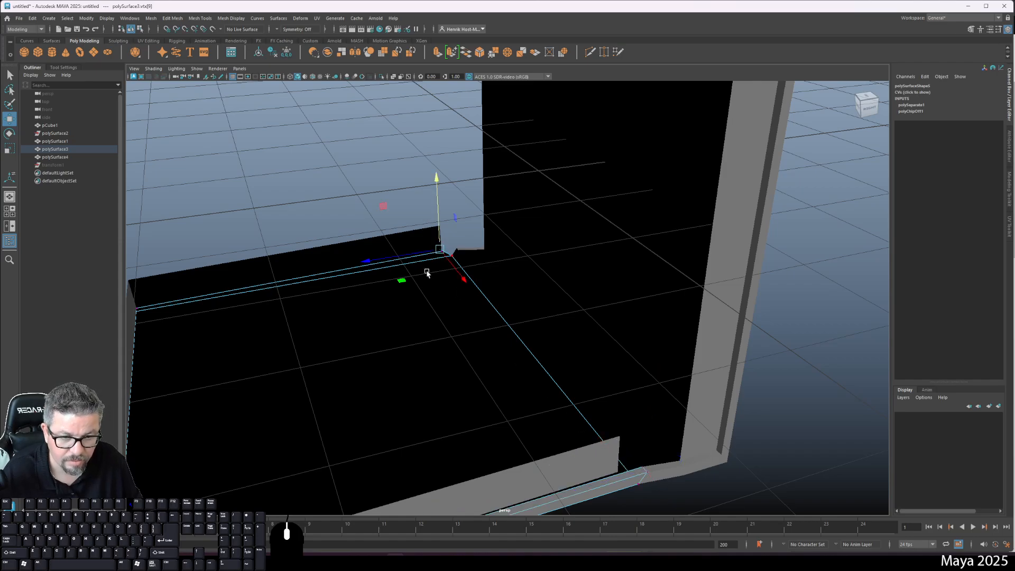
- Snap the two upper vertices at the cover's opposite spine corner along Z and Y onto the upright half's spine vertices
key("f")
left_click_drag(417, 272, 533, 280, "alt")
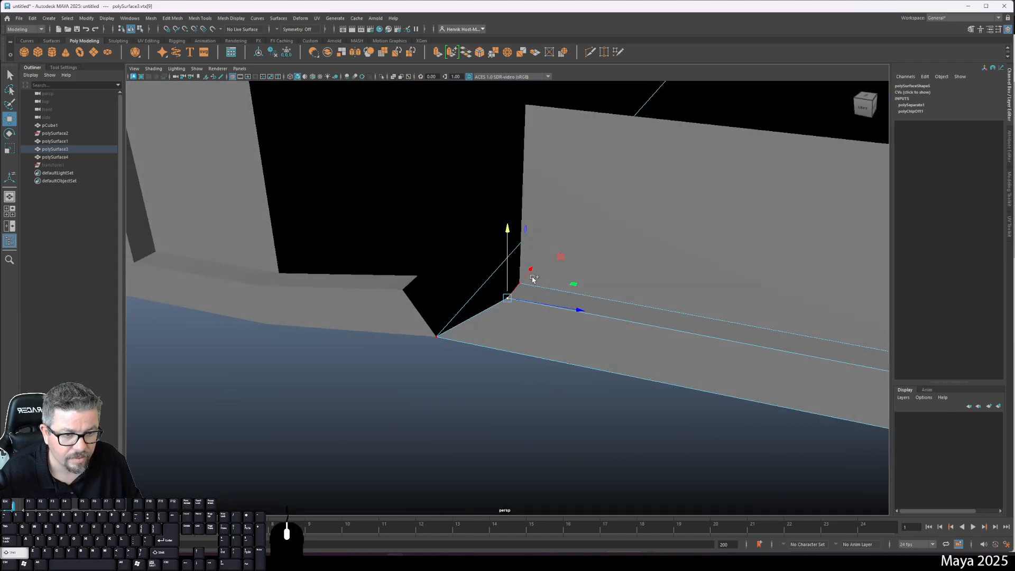
left_click(437, 337, "shift")
left_click(531, 290)
left_click(519, 305, "shift")
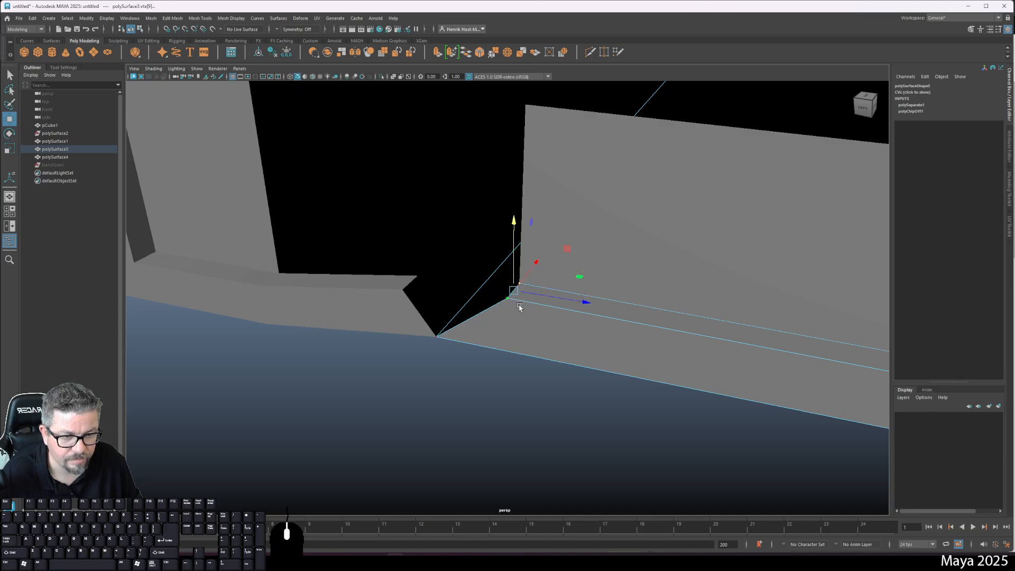
key("v")
left_click_drag(580, 302, 426, 292)
left_click_drag(406, 207, 405, 222)
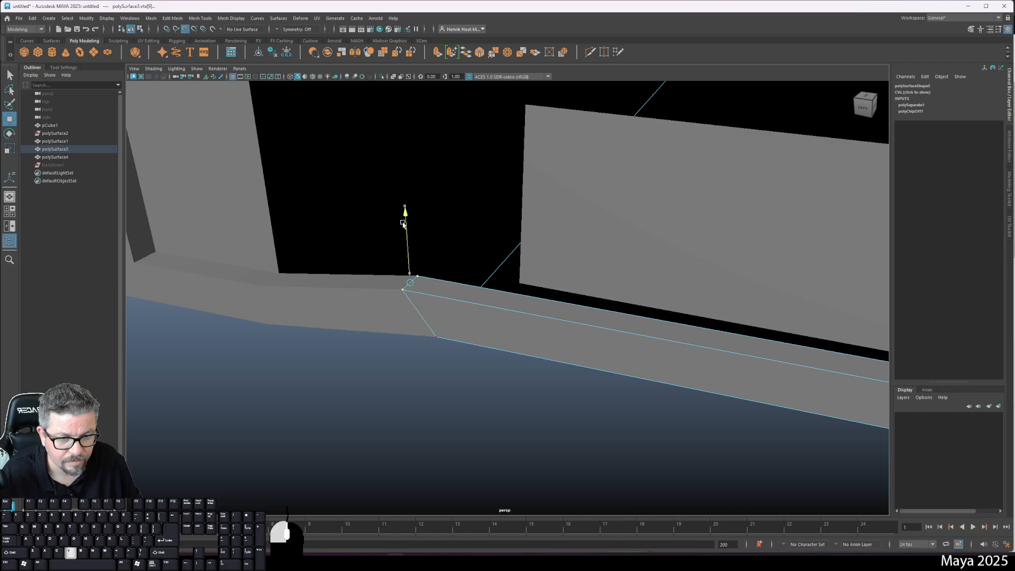
left_click_drag(539, 360, 408, 323, "alt")
left_click(786, 206)
right_click_drag(668, 378, 519, 204, "alt")
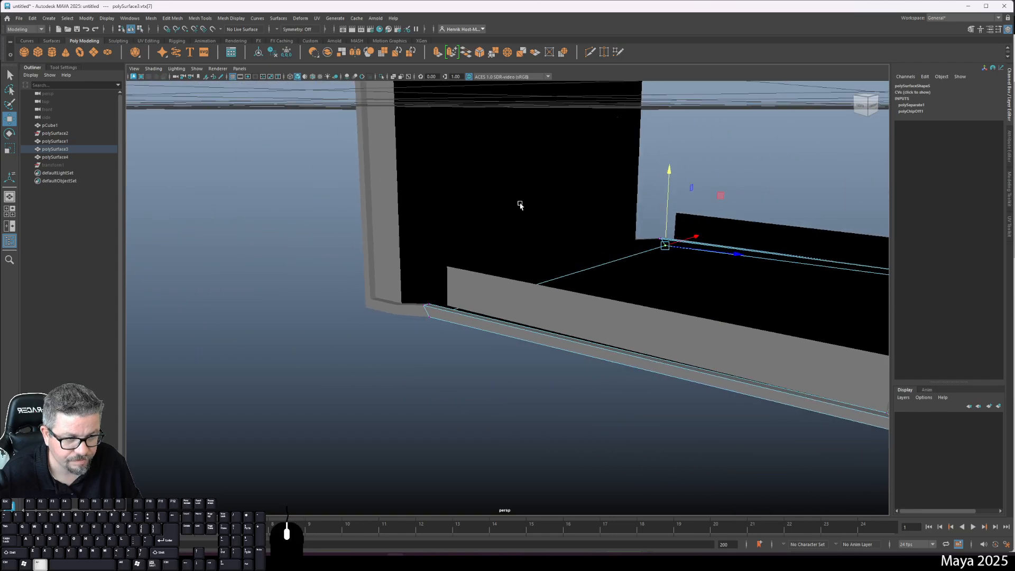
- Select the two opposite side faces of the page strip, polySurface4, that run away from the spine
left_click_drag(695, 310, 732, 313, "alt")
right_click(723, 301)
right_click_drag(723, 302, 760, 290)
left_click(736, 302)
left_click_drag(737, 303, 608, 321, "alt")
right_click_drag(608, 321, 605, 284, "alt")
left_click_drag(605, 283, 639, 313, "alt")
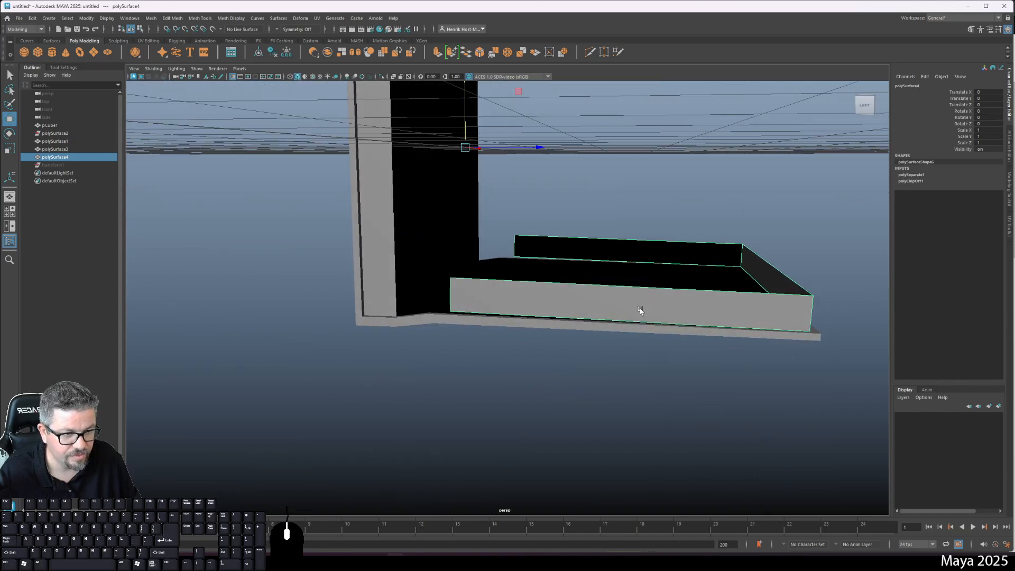
right_click_drag(635, 309, 633, 299)
left_click(633, 300)
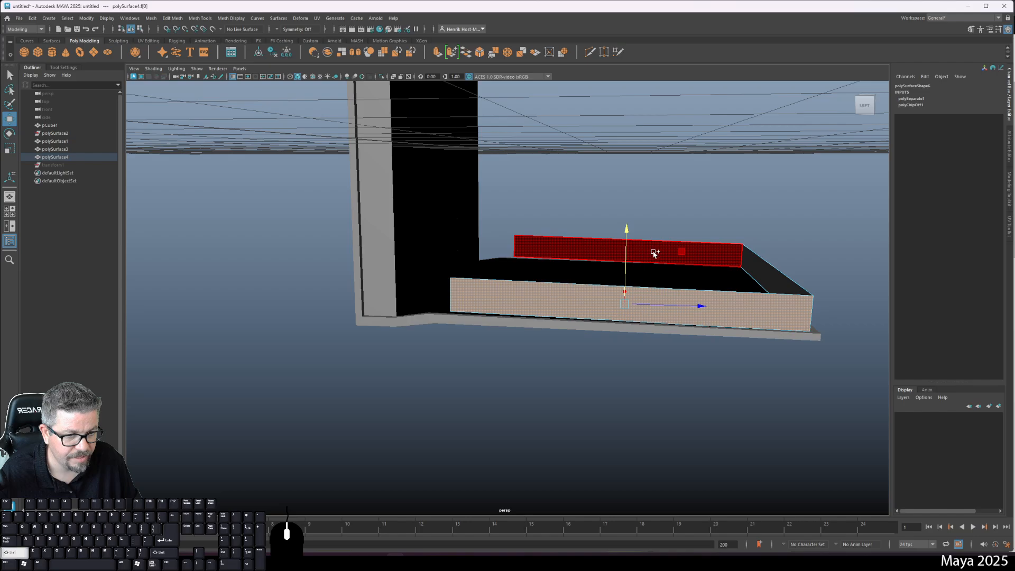
left_click(581, 247, "shift")
left_click_drag(634, 226, 595, 256, "alt")
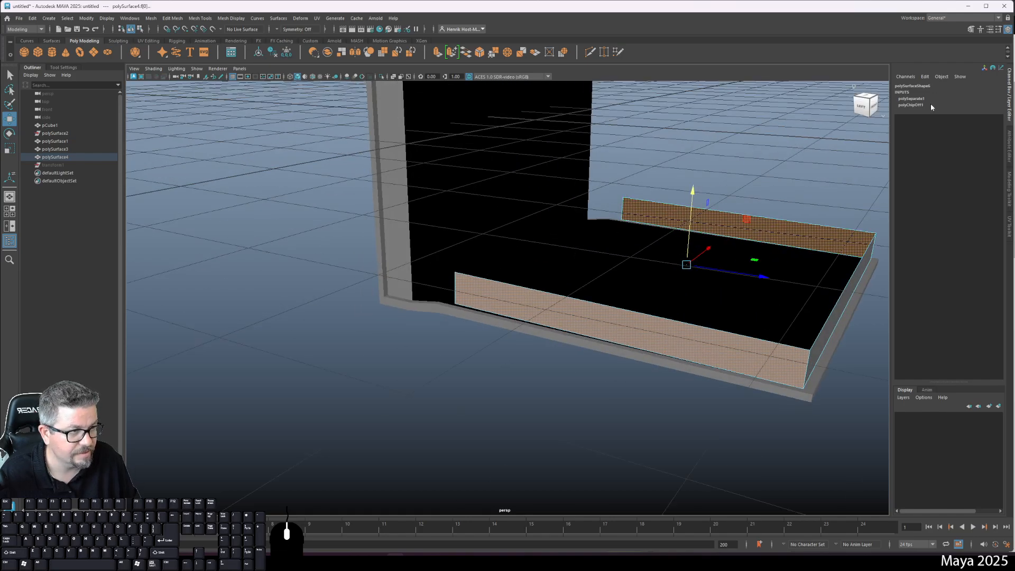
- Try adding linear divisions of 1 in U and 2 in V to the selected page-side faces, and undo them
right_click(746, 349, "shift")
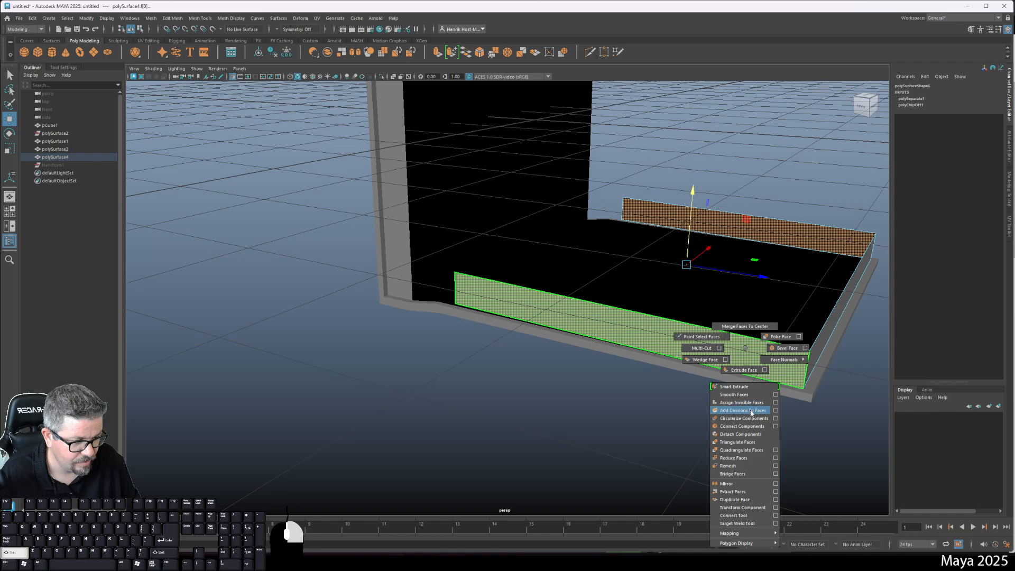
left_click(776, 412)
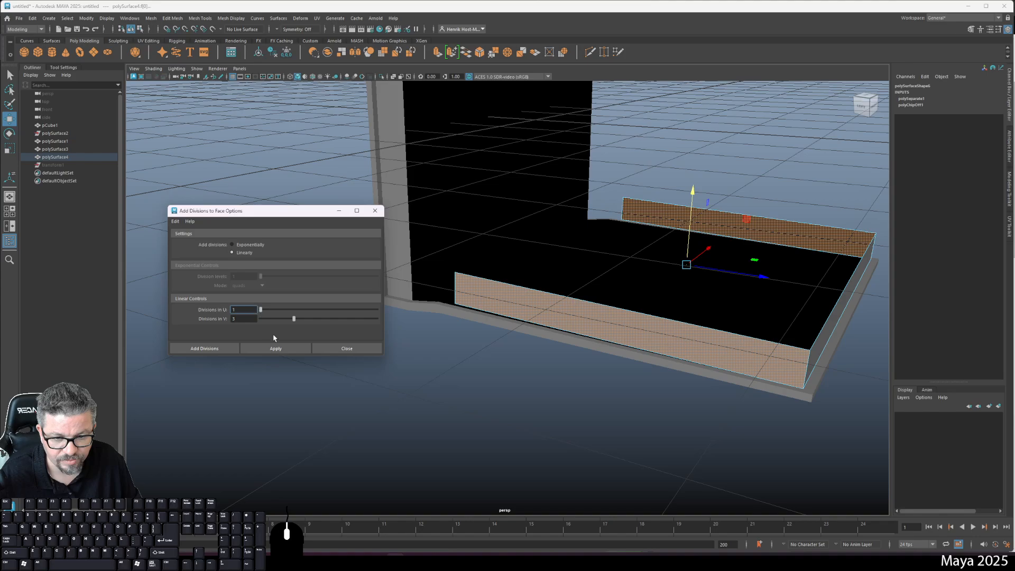
left_click(291, 348)
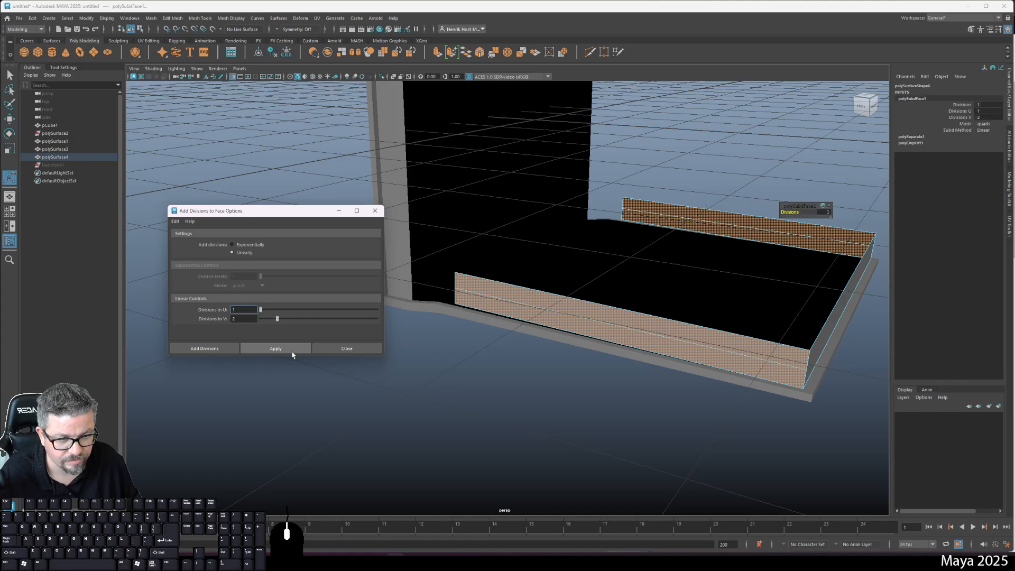
key("ctrl+z")
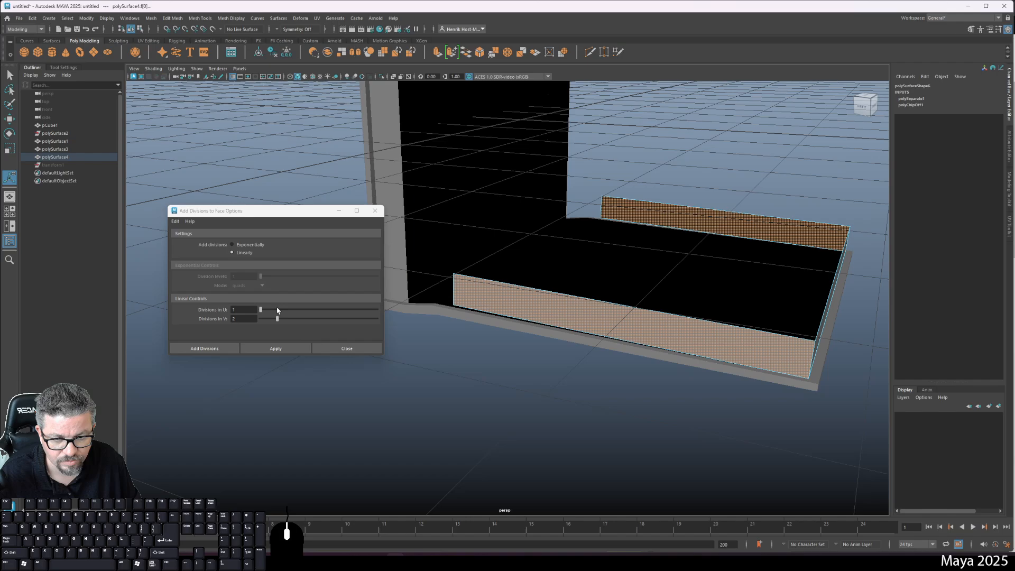
- Add linear divisions of 2 in U and 1 in V to the two selected page-side faces
left_click_drag(476, 369, 447, 360, "alt")
left_click_drag(260, 310, 282, 310)
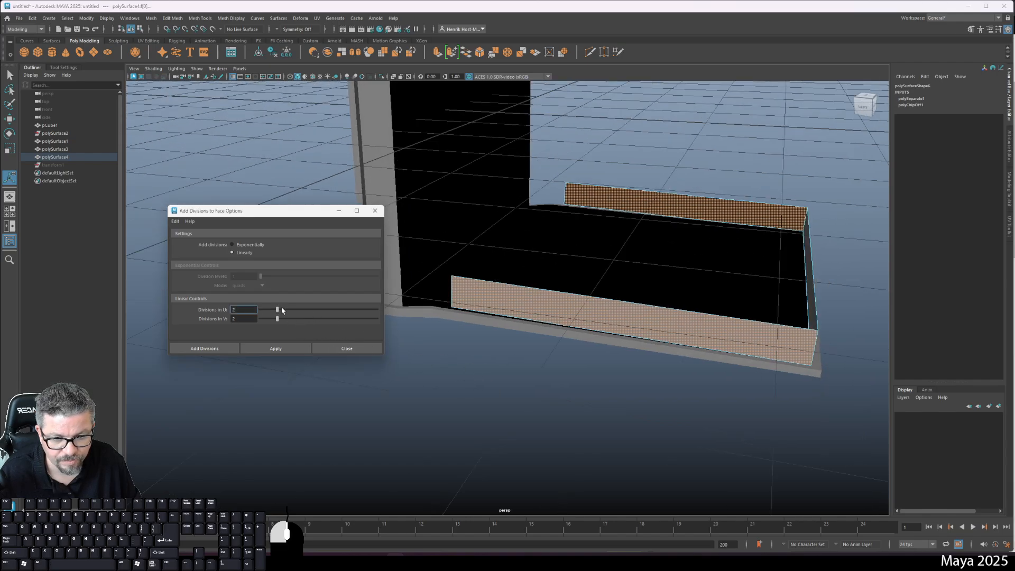
left_click(276, 349)
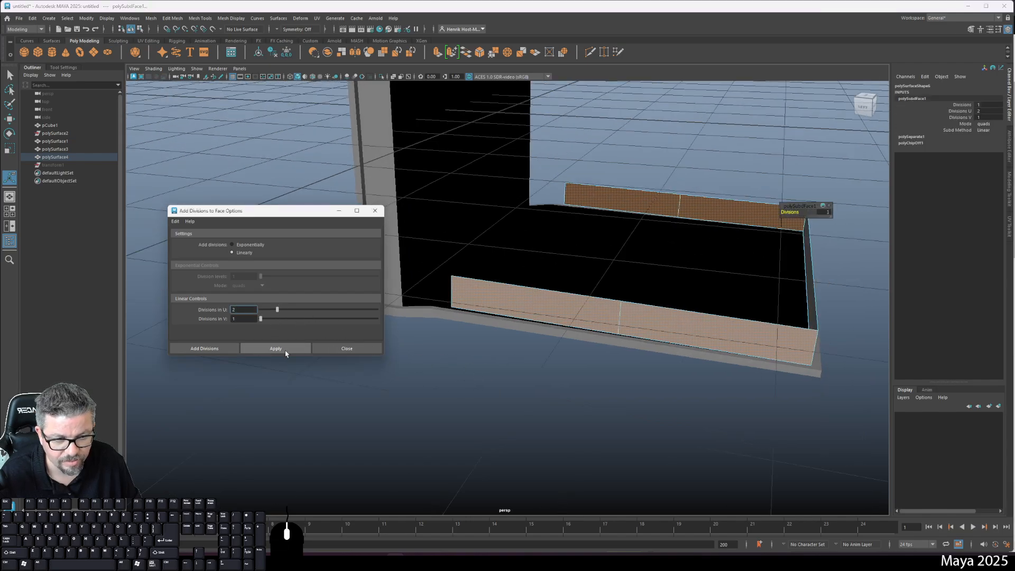
- Raise the new vertical middle edges on both page sides slightly along Y
left_click_drag(476, 365, 571, 367, "alt")
left_click(590, 340)
right_click_drag(590, 340, 550, 322)
left_click(597, 343)
left_click(793, 208, "shift")
left_click_drag(793, 209, 786, 217, "alt")
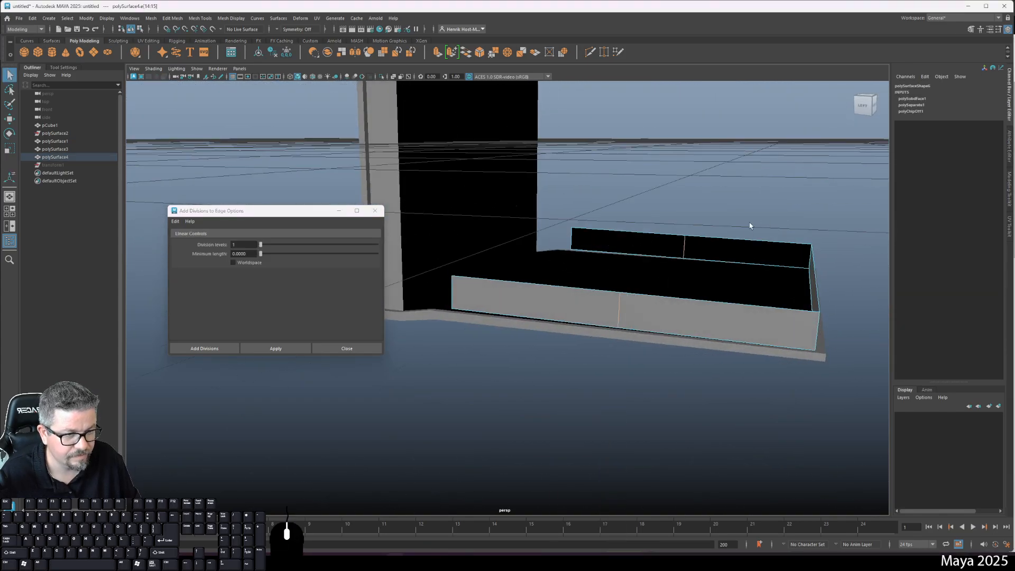
key("w")
left_click_drag(660, 198, 661, 189)
- Bridge the two opposite open edges of the flat-lying cover, polySurface3, to close its inner face
left_click_drag(650, 228, 501, 249, "alt")
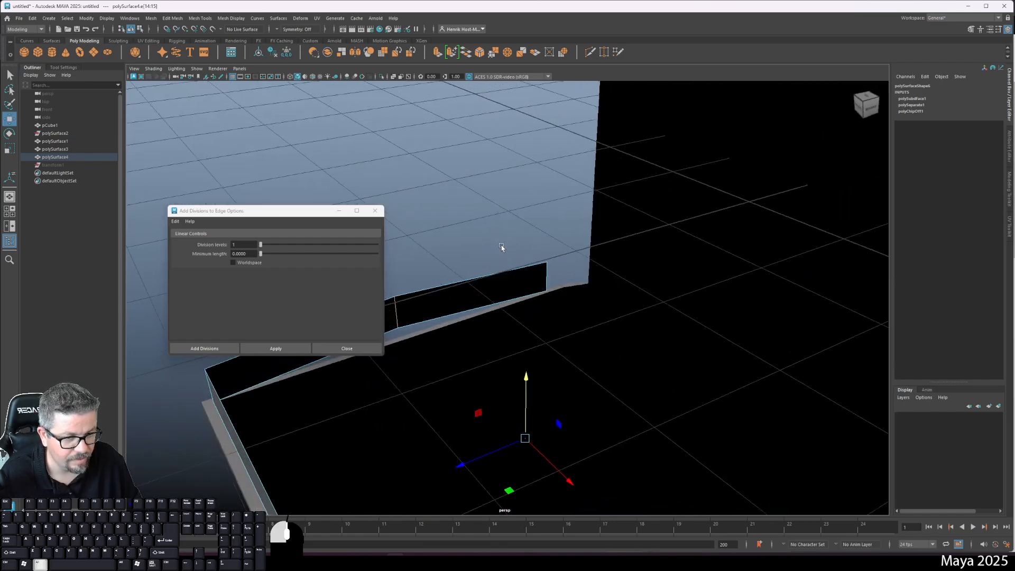
left_click(487, 313)
right_click(488, 324)
left_click(486, 304)
left_click(476, 322)
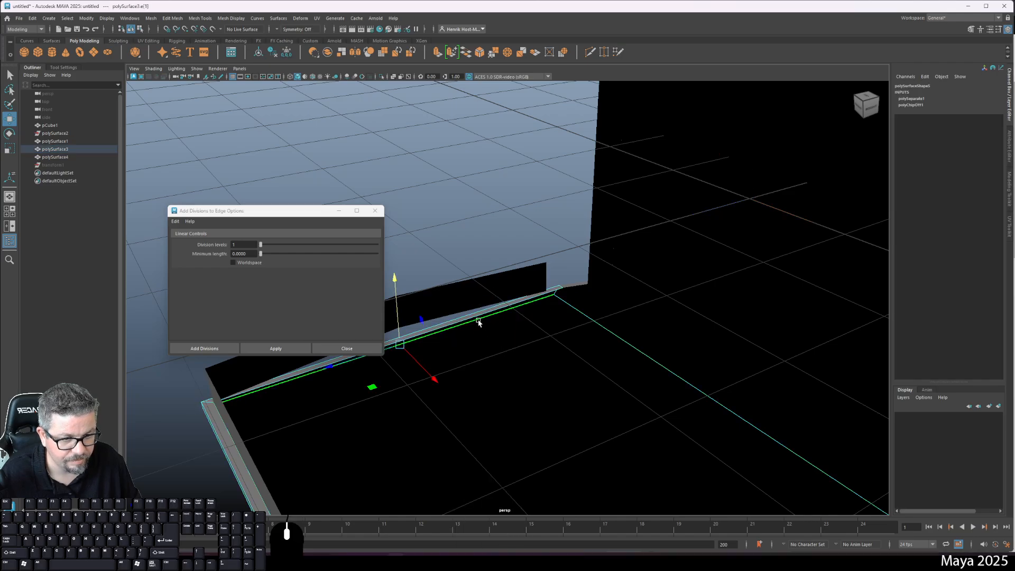
left_click_drag(476, 370, 607, 351, "alt")
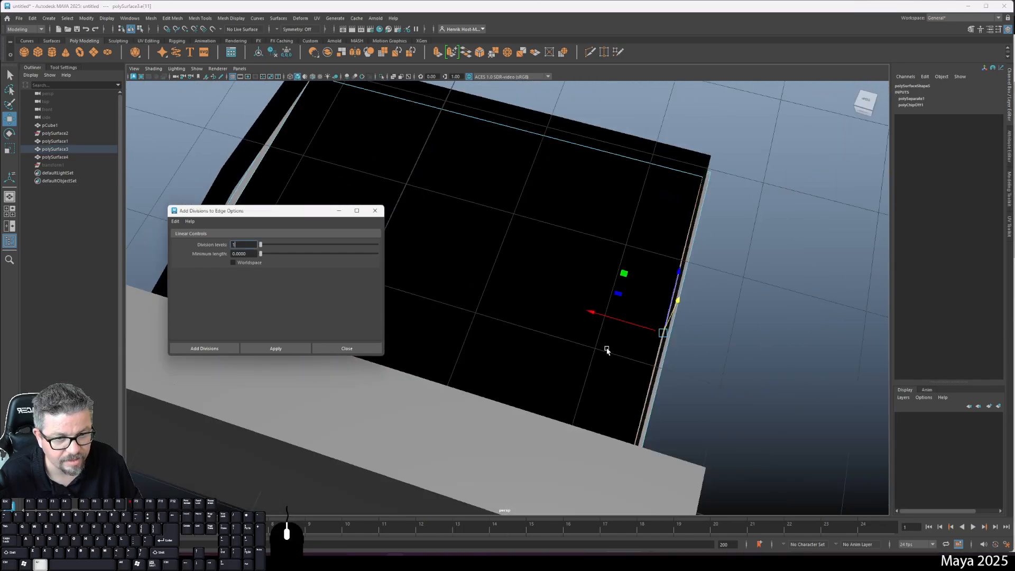
left_click(346, 349)
left_click_drag(365, 339, 550, 280, "alt")
left_click(622, 104)
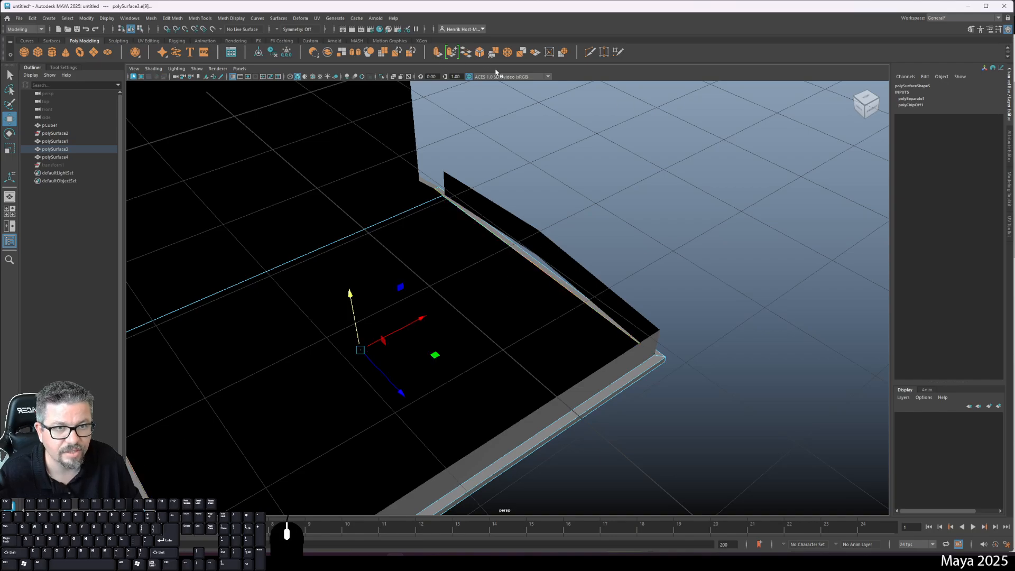
left_click(466, 53)
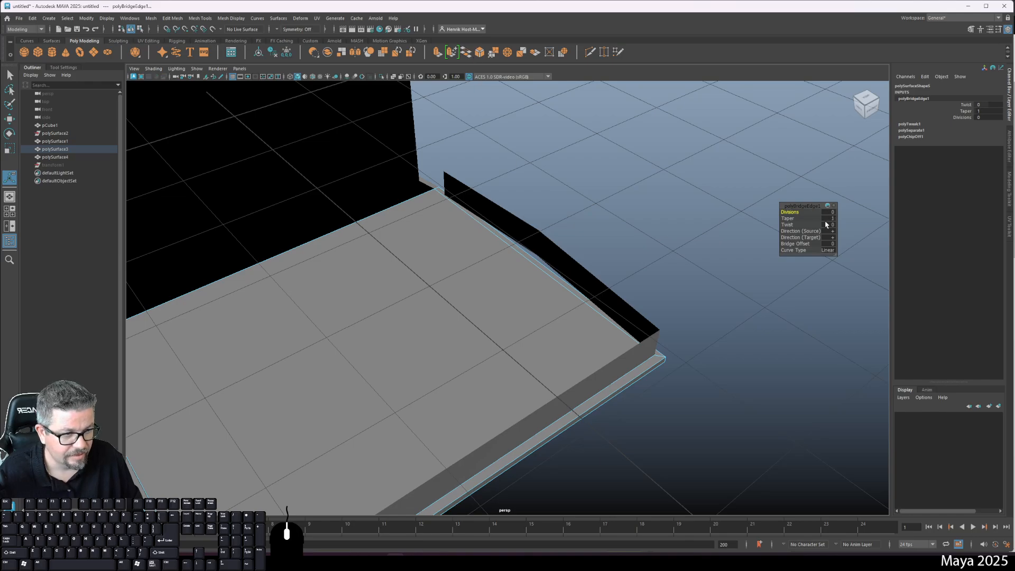
- Try moving the upper spine-end corner vertex of the near page side on polySurface4, and undo the move
left_click_drag(587, 253, 561, 338, "alt")
key("q")
left_click(491, 304)
right_click_drag(561, 338, 565, 303)
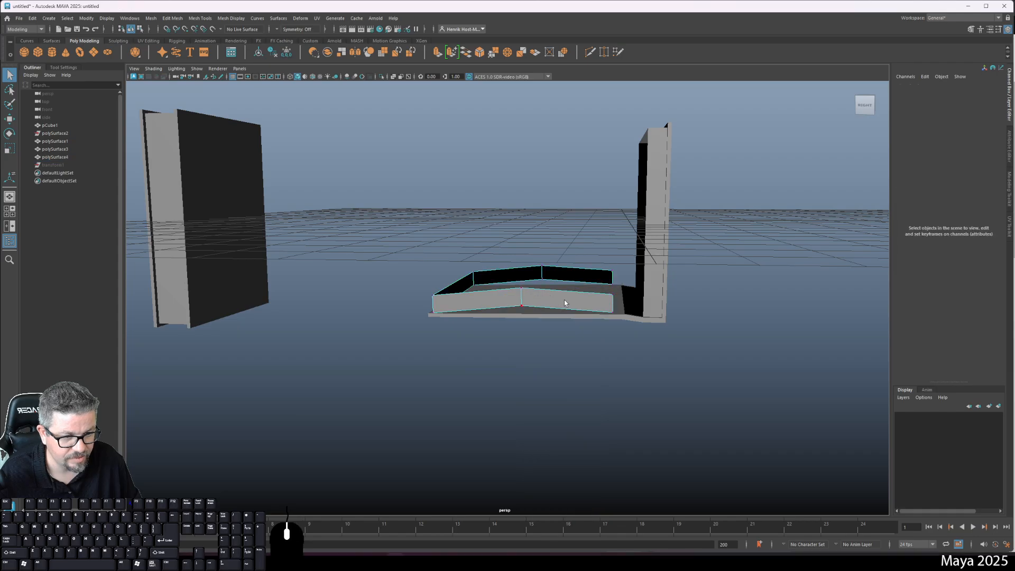
left_click(611, 300)
mouse_move(611, 299)
left_mouse_down("alt")
mouse_move(598, 301)
mouse_move(622, 299)
left_mouse_up("alt")
key("w")
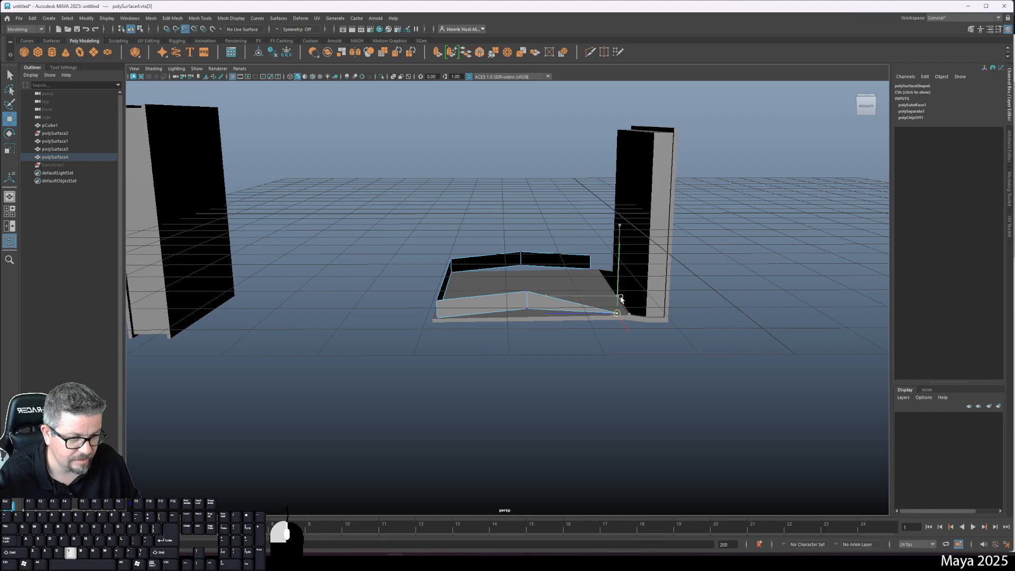
key("ctrl+z")
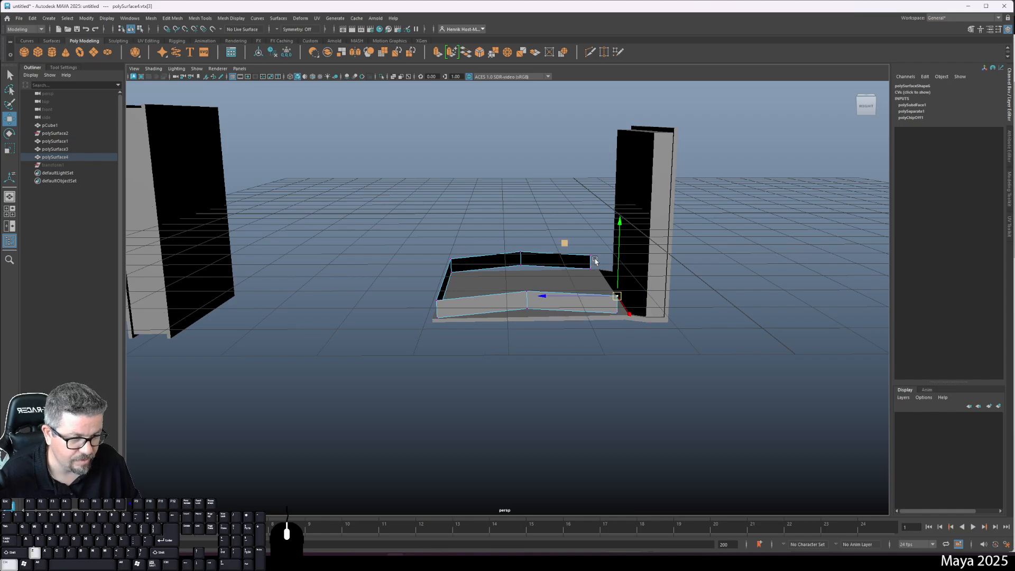
- Try rotating the two spine-end corner vertices of the near page side
middle_click_drag(596, 260, 585, 228, "alt")
right_click_drag(585, 228, 687, 279, "alt")
middle_click_drag(687, 279, 533, 349, "alt")
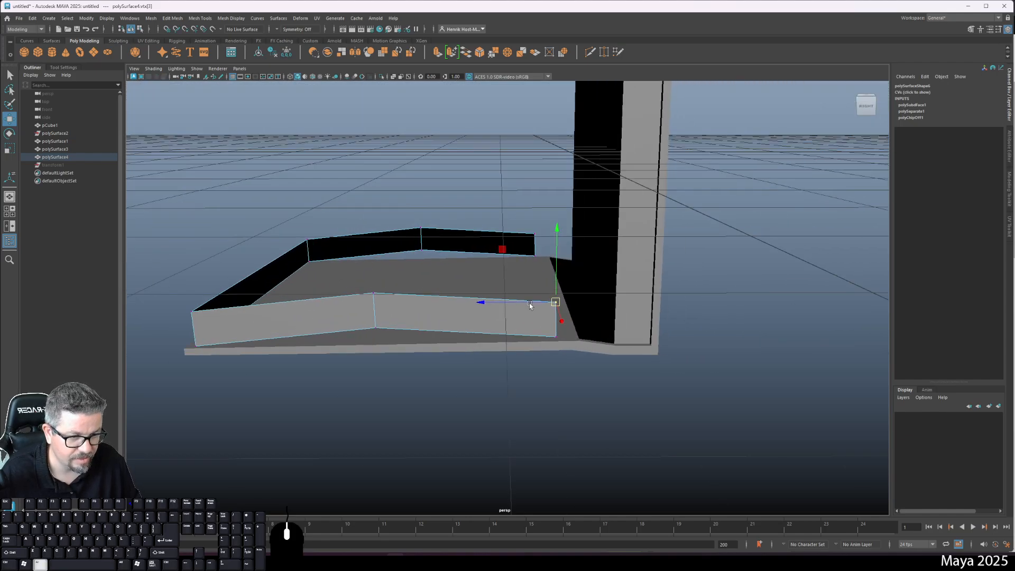
left_click(553, 331, "shift")
key("e")
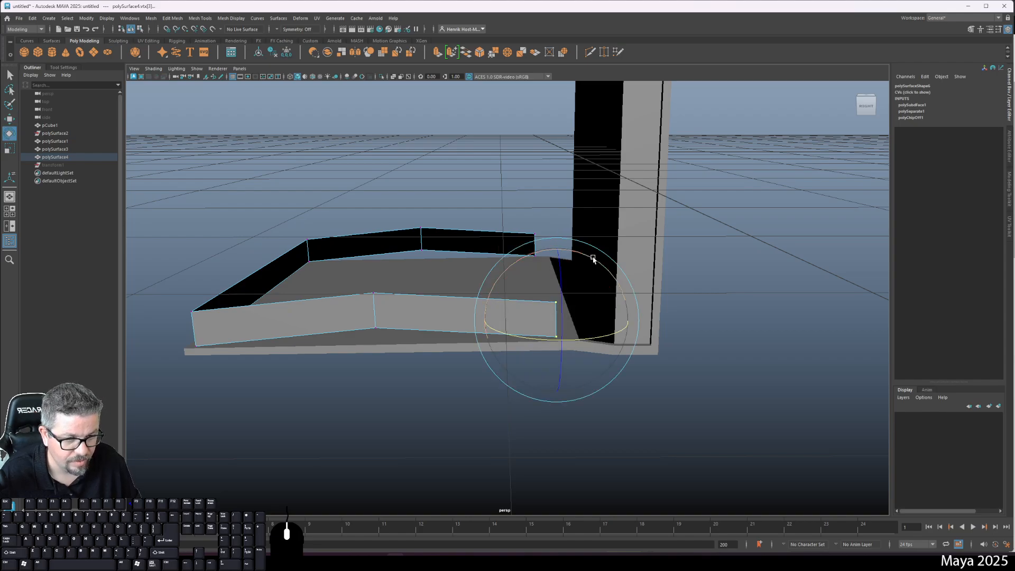
left_click_drag(594, 256, 576, 270)
- Add linear divisions of 2 in U and 1 in V to the four faces along both page sides
right_click_drag(458, 209, 444, 281, "alt")
left_click(471, 205, "shift")
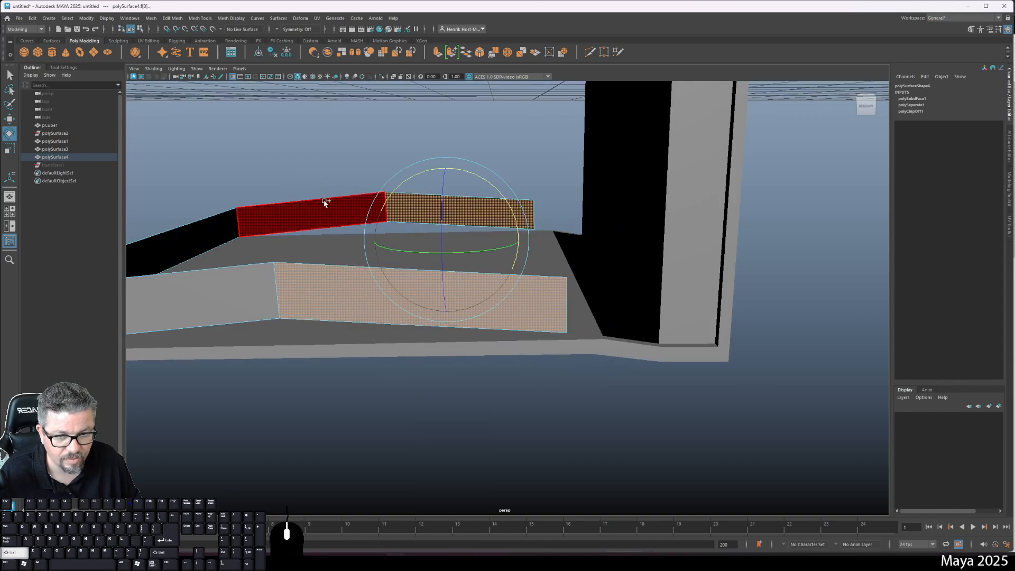
left_click(324, 206, "shift")
left_click(235, 293, "shift")
right_click_drag(234, 292, 233, 353, "shift")
left_click_drag(344, 307, 392, 298, "alt")
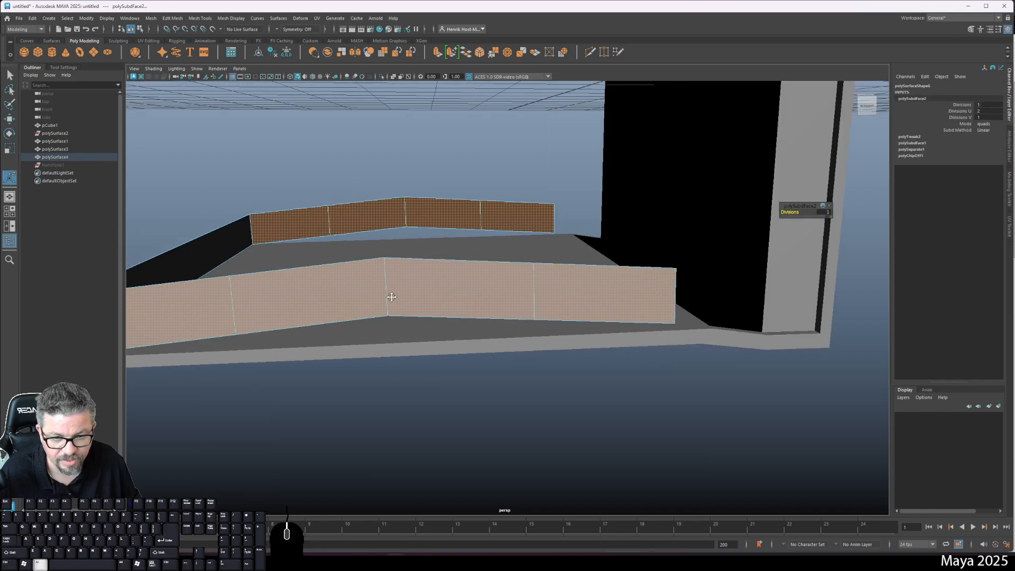
- Raise the new vertical edges nearest the spine on both page sides slightly along Y
right_click_drag(516, 290, 531, 274)
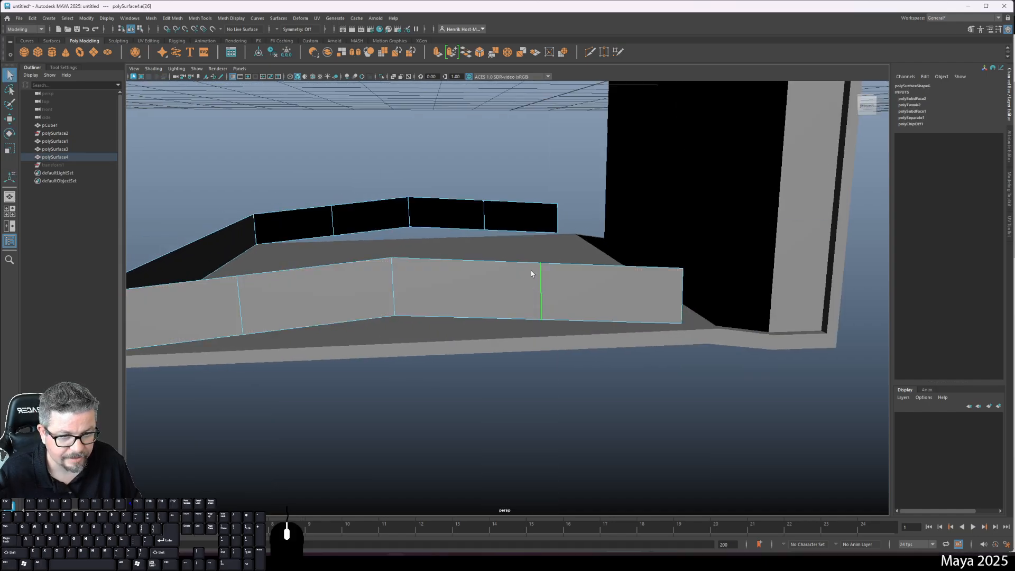
left_click(491, 205)
key("w")
left_click_drag(503, 168, 508, 161)
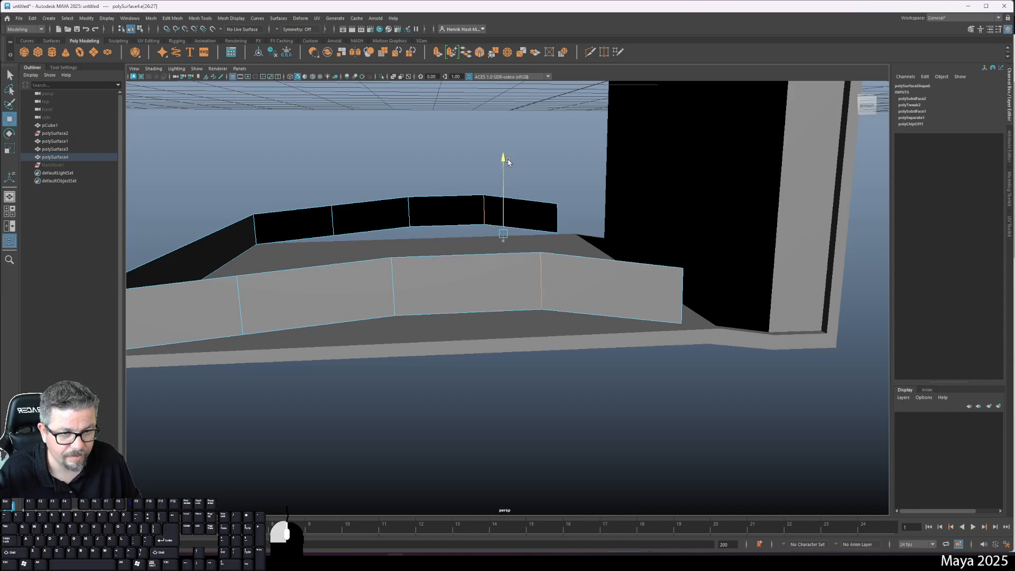
- Raise the middle edge pair and the pair nearest the fore edge along Y to round the page curve
left_click(388, 284)
left_click(411, 198, "shift")
left_click_drag(401, 163, 401, 149)
left_click(241, 296)
left_click(328, 222, "shift")
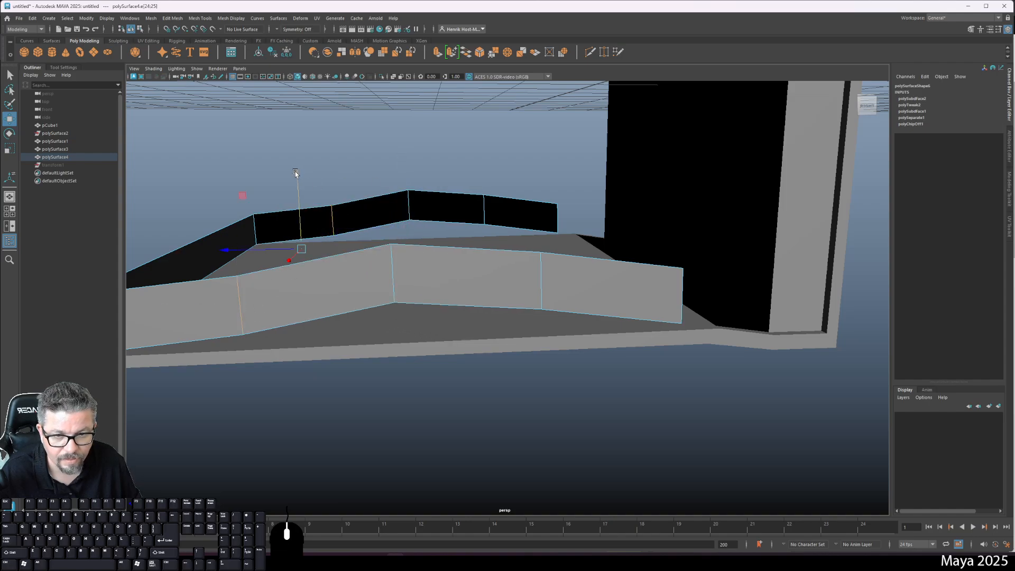
left_click_drag(295, 173, 299, 162)
- Bridge the upper edges nearest the fore edge on both page sides to start the curved top page surface
left_click_drag(438, 290, 418, 334, "alt")
right_click_drag(417, 334, 349, 312, "alt")
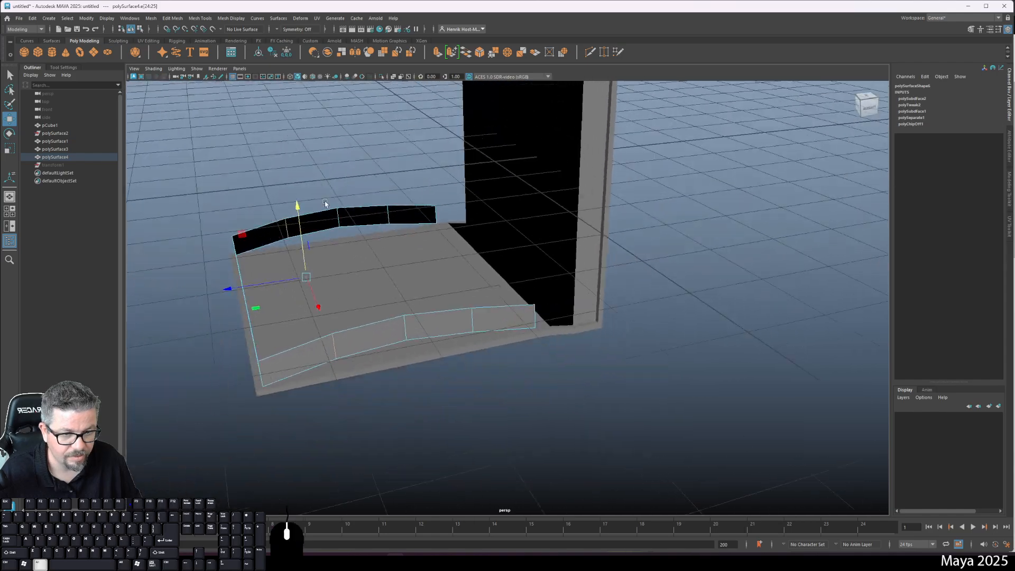
left_click_drag(391, 307, 423, 278, "alt")
right_click_drag(449, 274, 486, 312, "alt")
left_click_drag(394, 324, 428, 342, "alt")
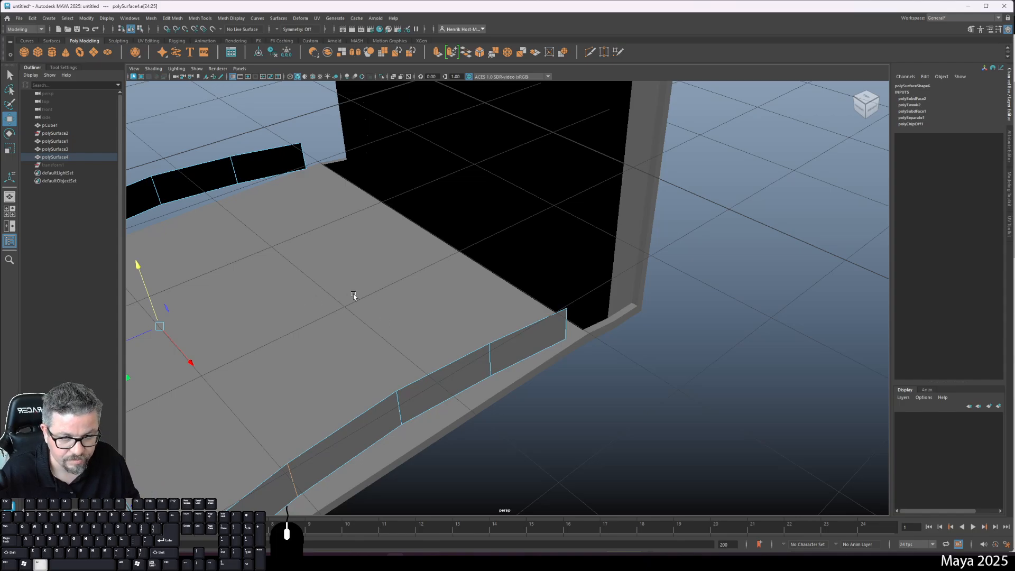
left_click_drag(354, 296, 392, 252, "alt")
right_click_drag(348, 211, 347, 195)
left_click(346, 207)
left_click(359, 400, "shift")
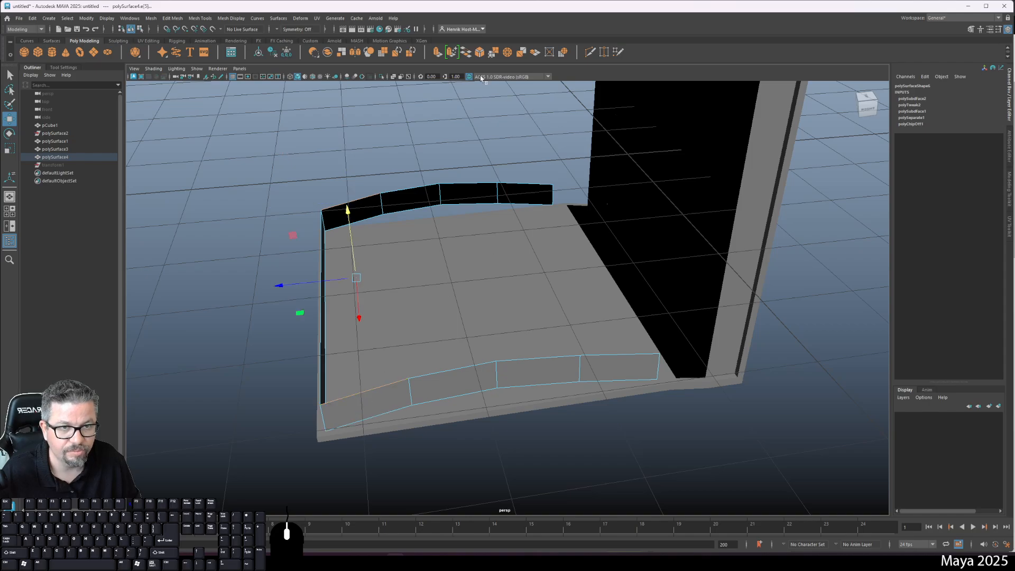
left_click(467, 55)
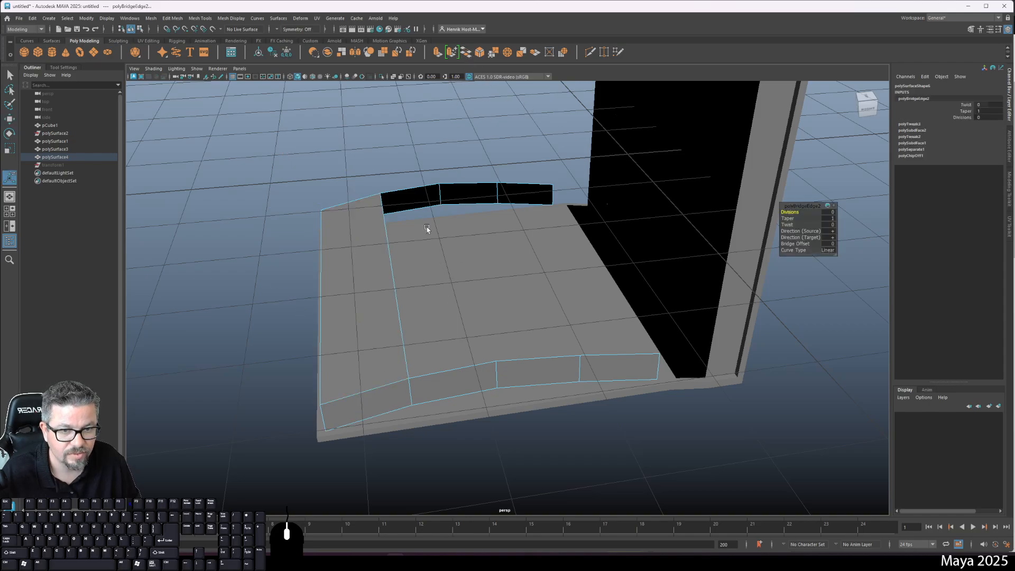
- Bridge the three remaining pairs of upper page-side edges toward the spine to complete the curved top surface
left_click(409, 193)
left_click(437, 373, "shift")
right_click_drag(437, 373, 472, 202, "shift")
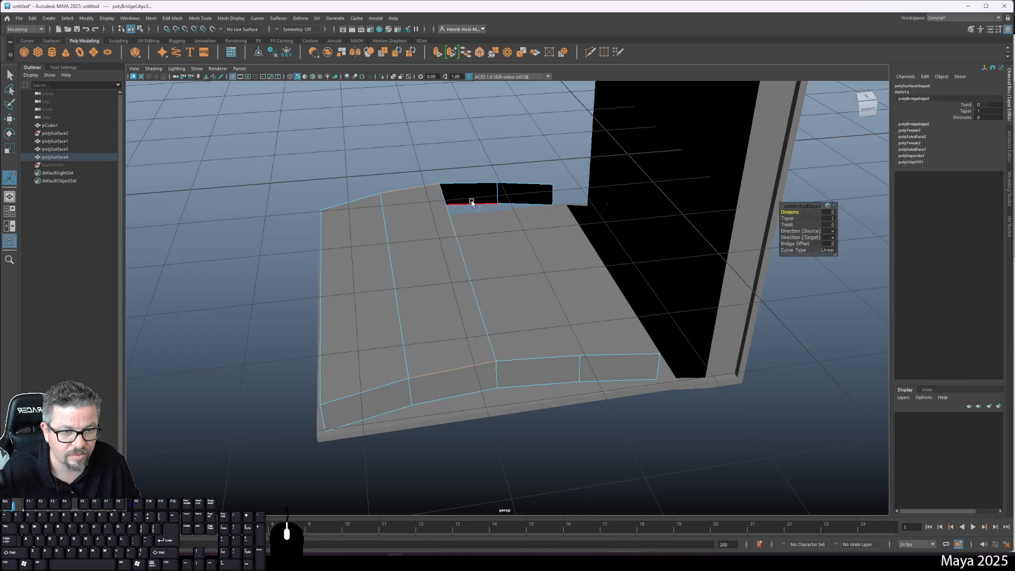
left_click(465, 181)
left_click(526, 354, "shift")
key("g")
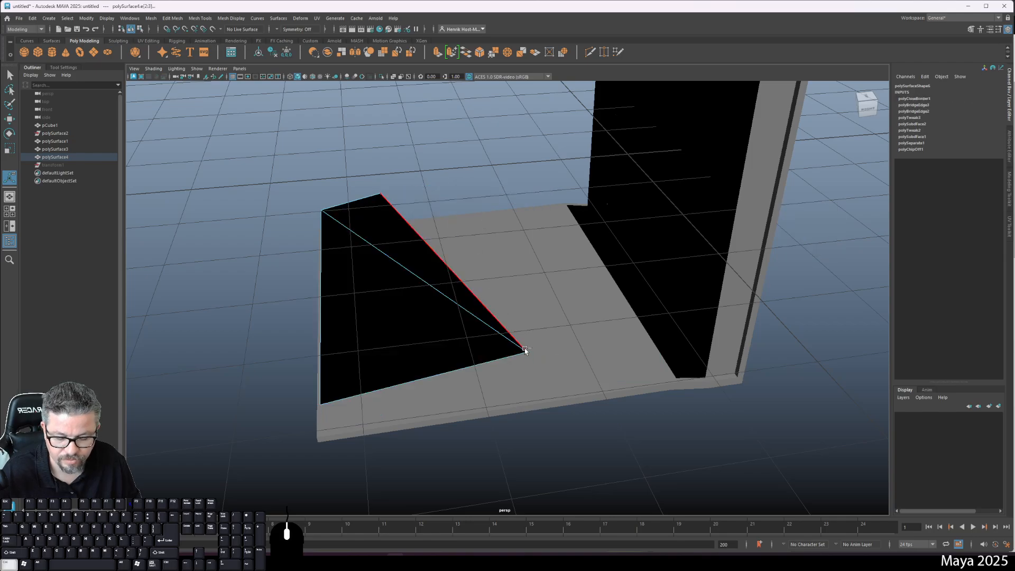
key("z")
left_click(537, 369, "shift")
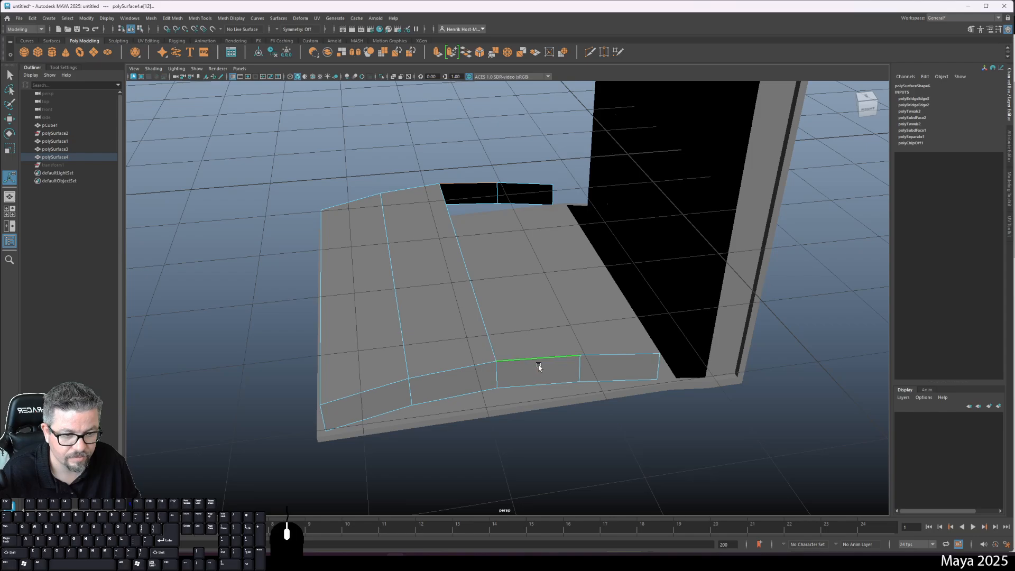
right_click_drag(538, 364, 539, 197, "shift")
key("g")
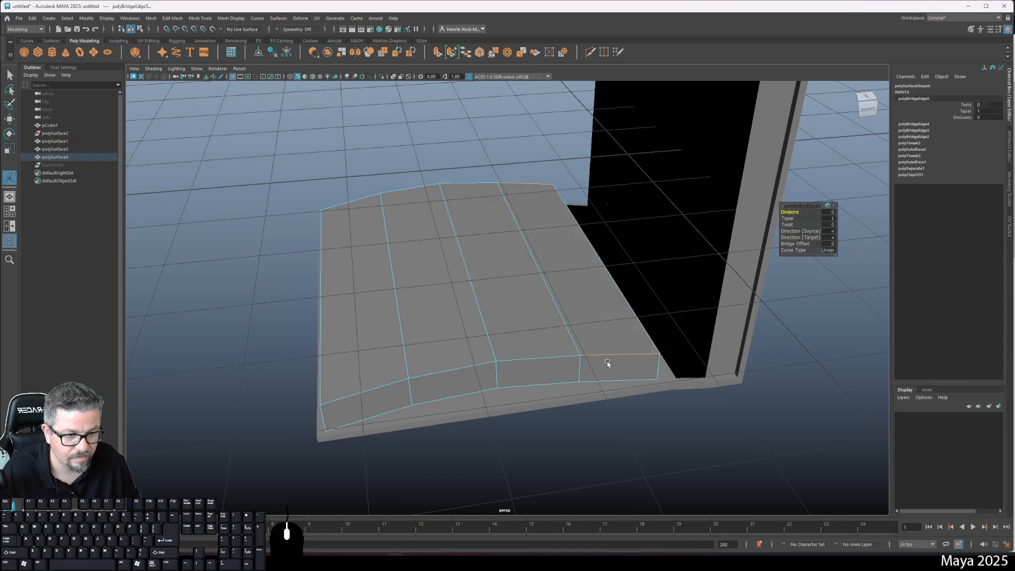
- Bridge the two pairs of lower page-side edges nearest the spine on the underside of the page block
left_click_drag(607, 361, 535, 285, "alt")
right_click_drag(535, 286, 521, 309, "alt")
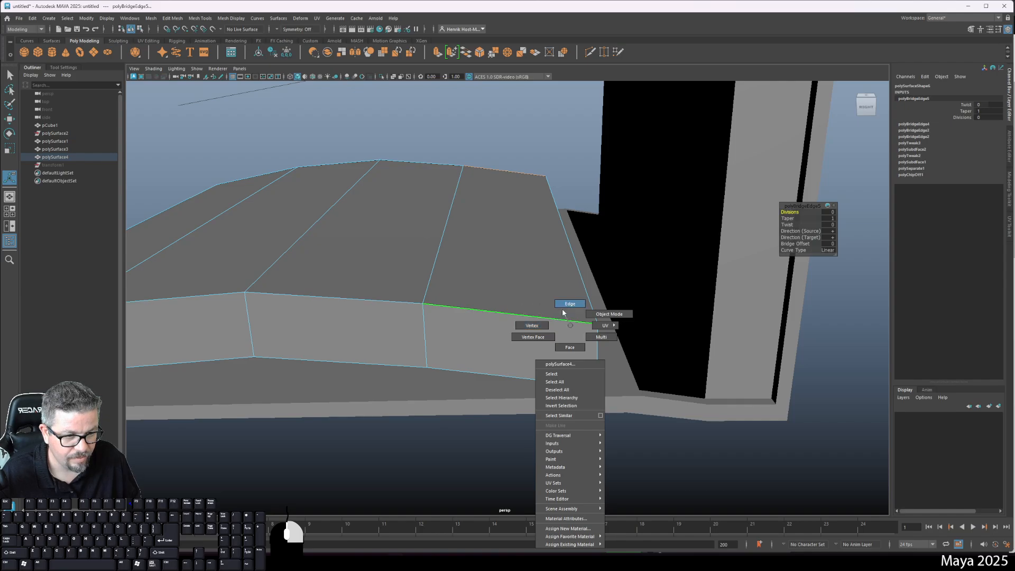
right_click_drag(562, 312, 564, 311)
left_click(551, 333)
left_click_drag(551, 333, 368, 267, "alt")
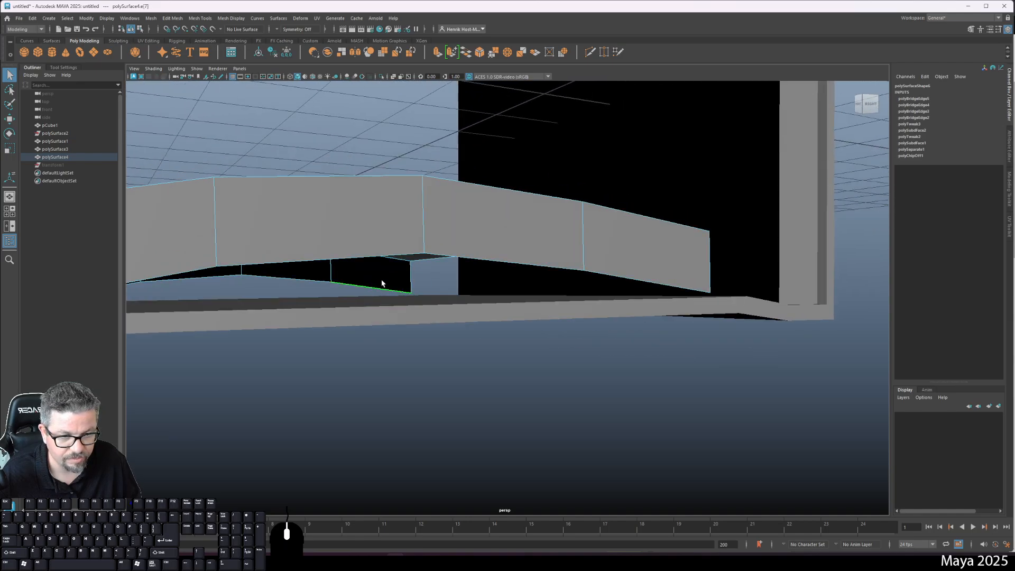
left_click(644, 277, "shift")
left_click(470, 54)
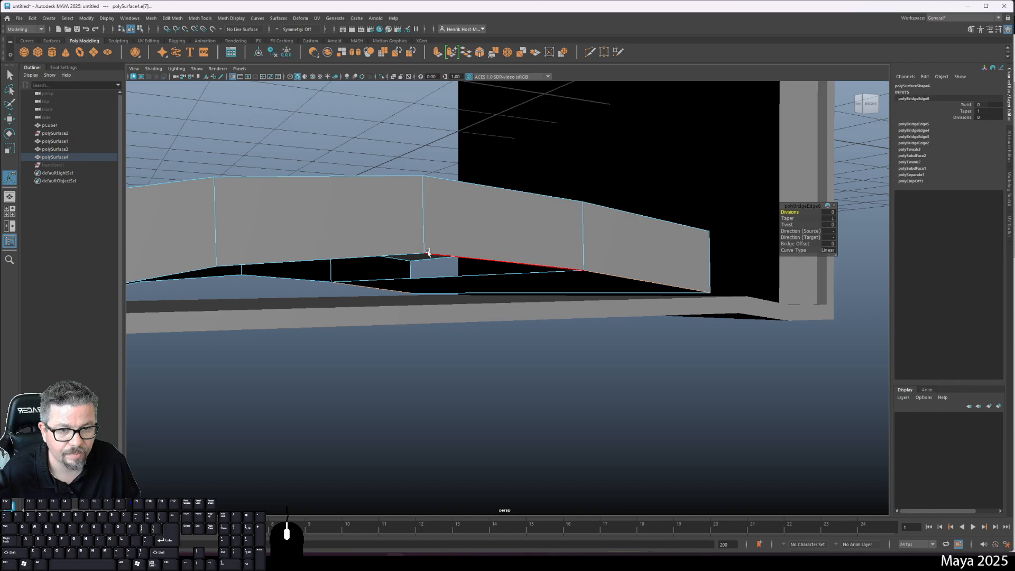
key("g")
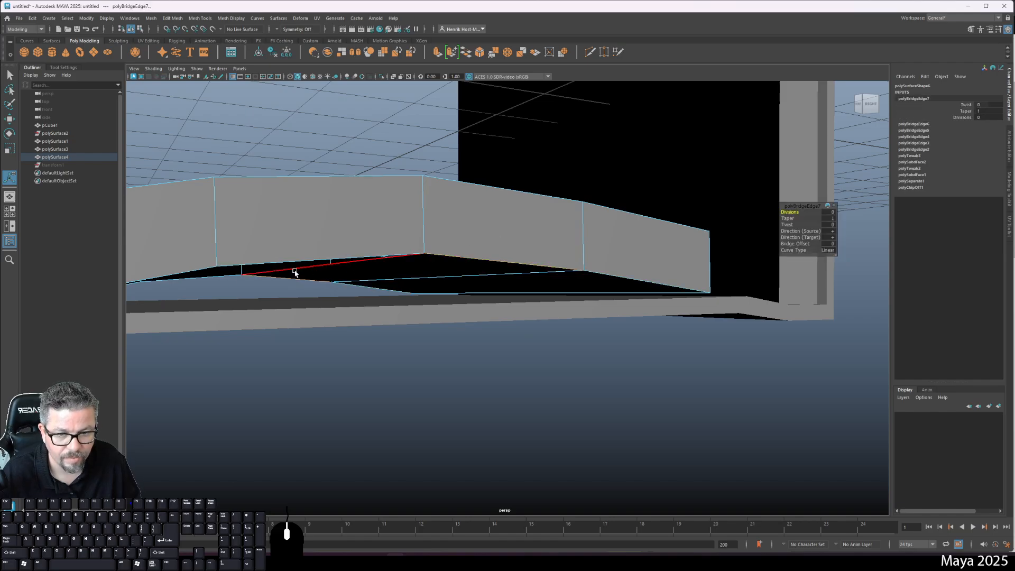
- Bridge the two remaining pairs of lower page-side edges toward the fore edge to close the underside
left_click(200, 278)
left_click(280, 245, "shift")
key("g")
middle_click_drag(281, 245, 422, 220, "alt")
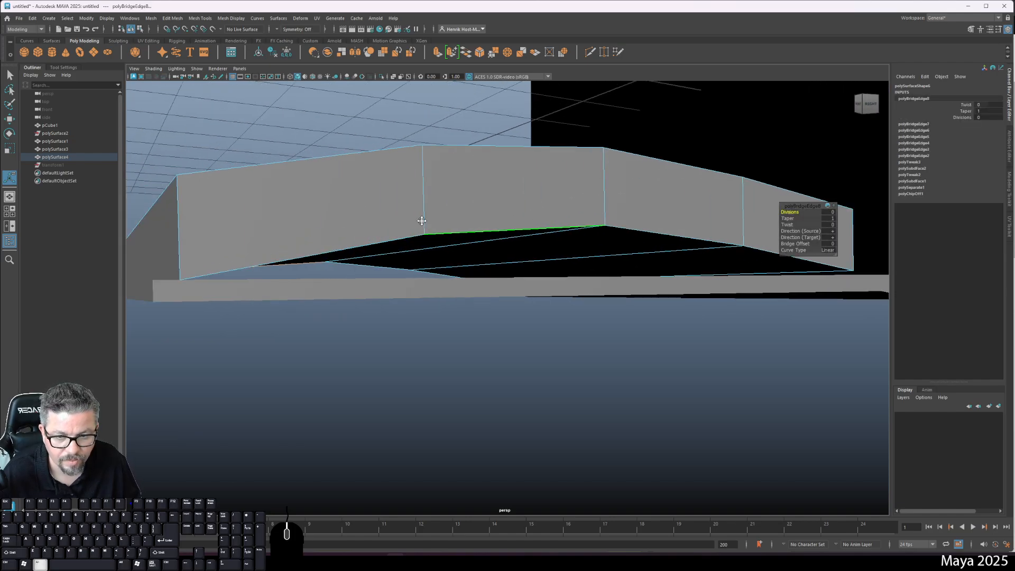
left_click_drag(422, 220, 285, 272, "alt")
left_click(285, 272)
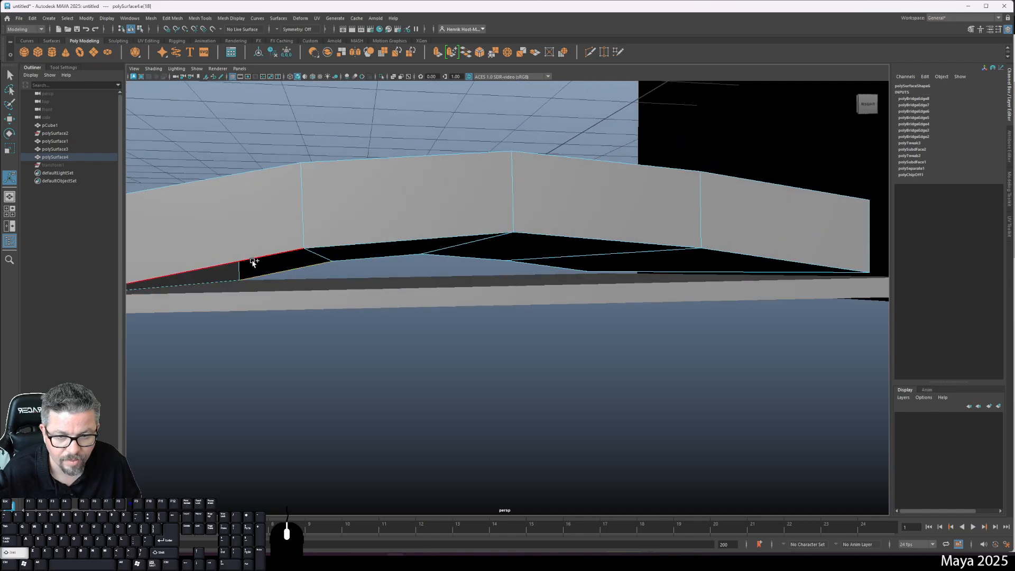
left_click(249, 259, "shift")
key("g")
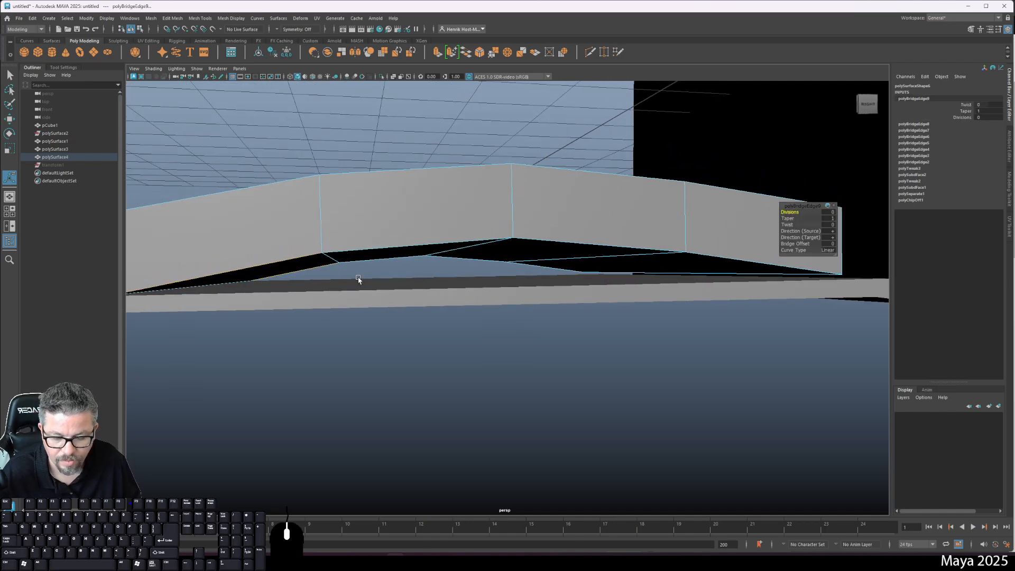
- Preview the page block with smoothing, and return to the unsmoothed display
key("3")
left_click_drag(356, 276, 461, 379, "alt")
key("1")
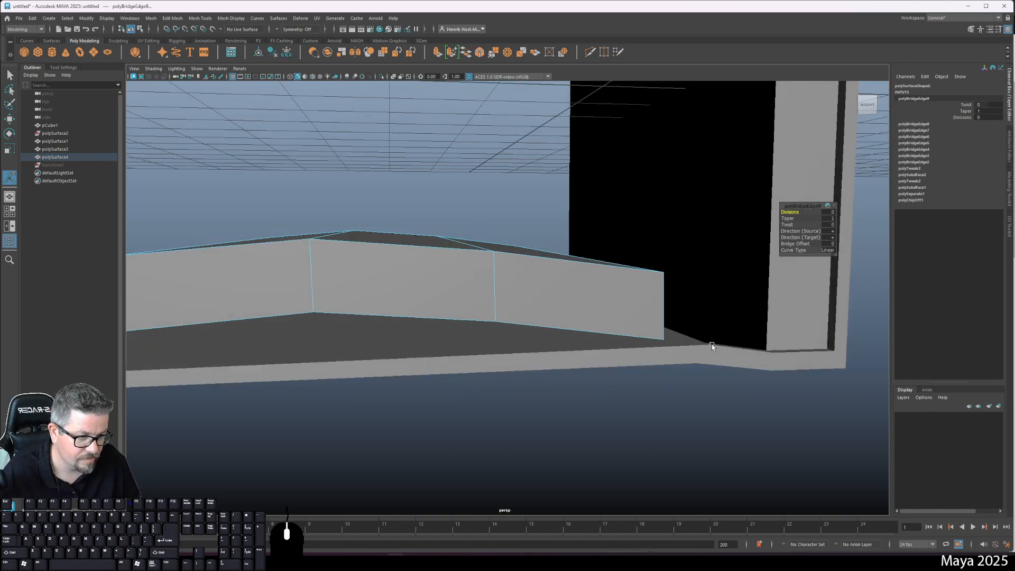
- Move the near page side's lower spine-end corner vertex toward the spine so the page end slants outward
left_click_drag(711, 344, 596, 399, "alt")
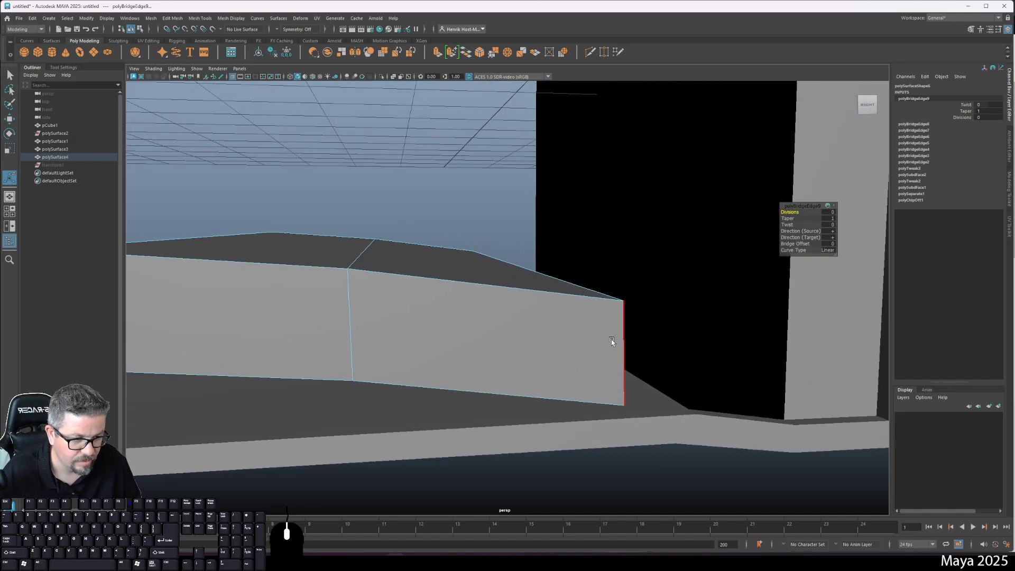
right_click_drag(612, 342, 613, 313)
left_click(613, 324)
left_click_drag(612, 331, 580, 360, "alt")
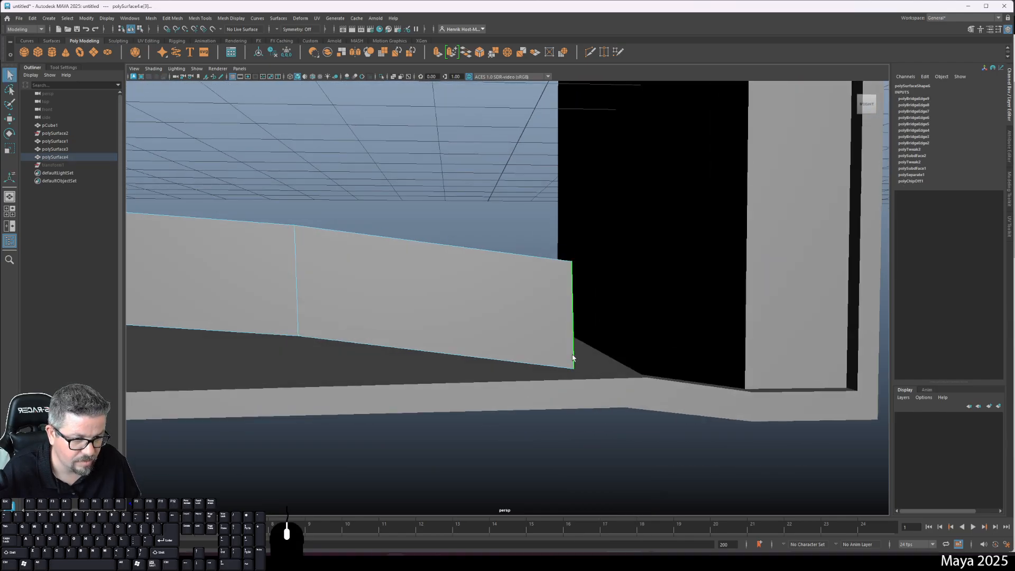
right_click_drag(572, 365, 555, 347)
left_click(573, 366)
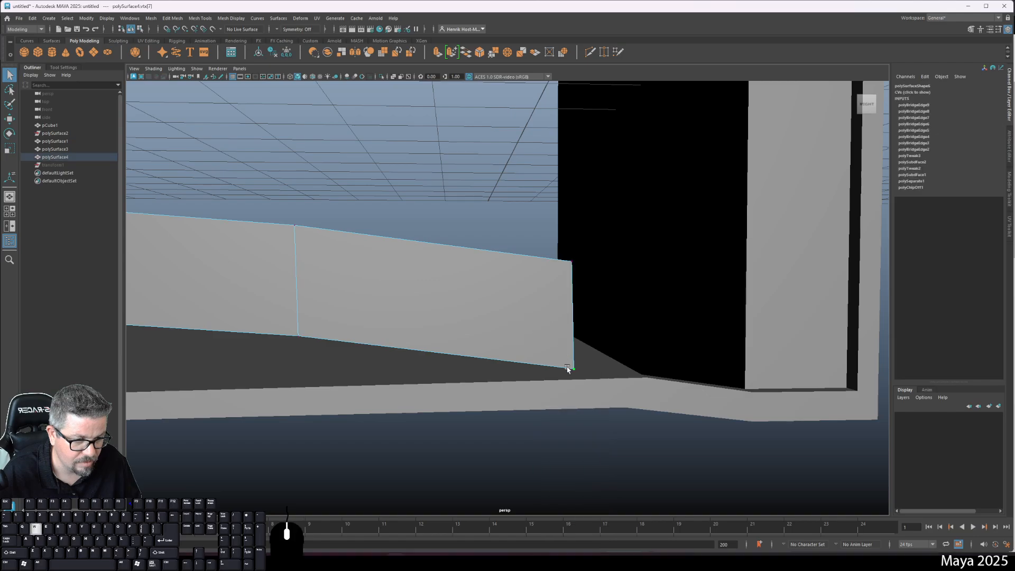
key("w")
left_click_drag(572, 366, 633, 376)
left_click_drag(555, 327, 546, 336, "alt")
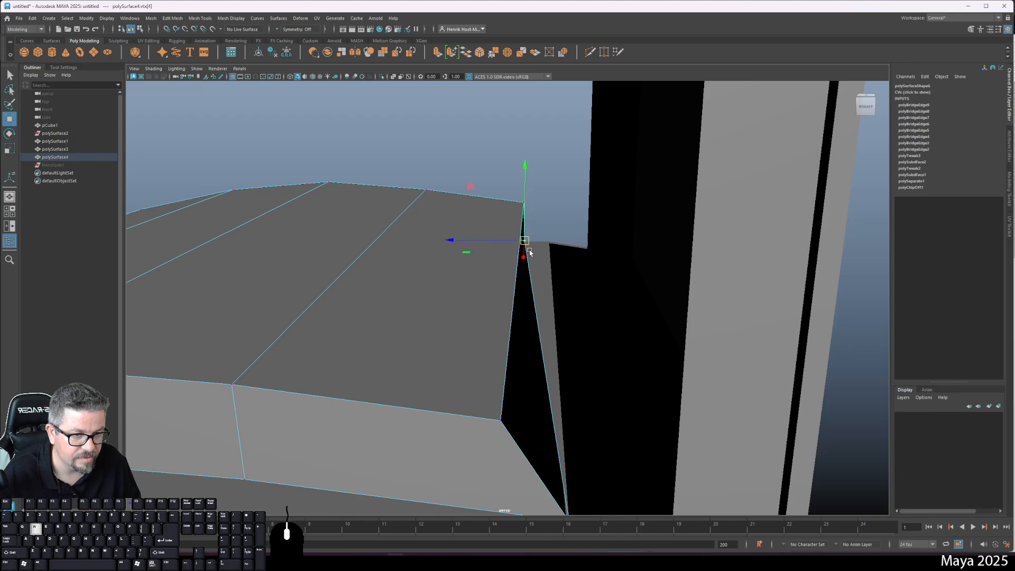
- Move the far page side's lower spine-end corner vertex toward the spine to match the near corner
left_click_drag(525, 243, 546, 245)
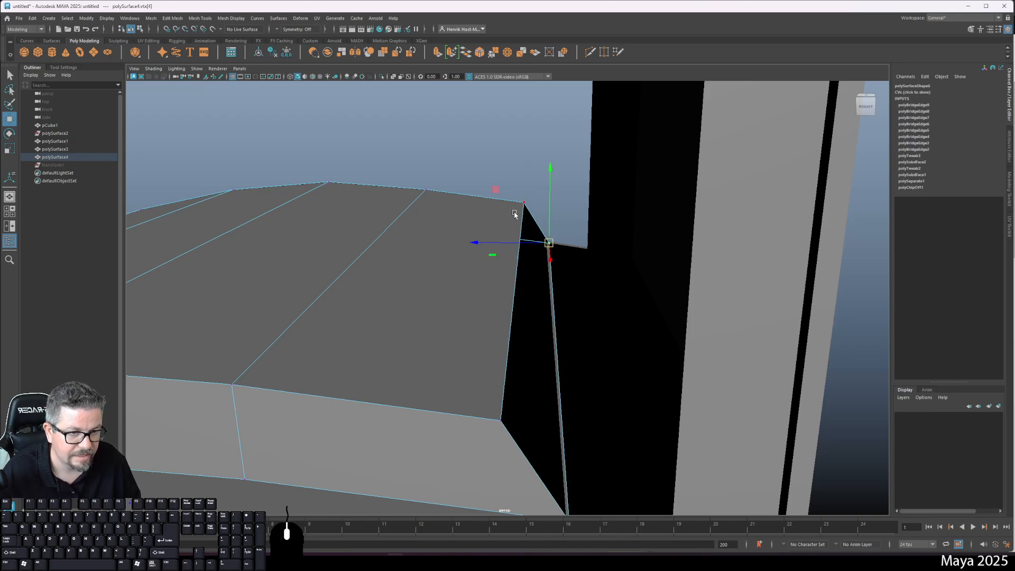
- Try to extrude the page block's upper spine-end edge toward the spine
right_click_drag(514, 214, 516, 203)
left_click(523, 234)
left_click_drag(482, 316, 514, 317, "alt")
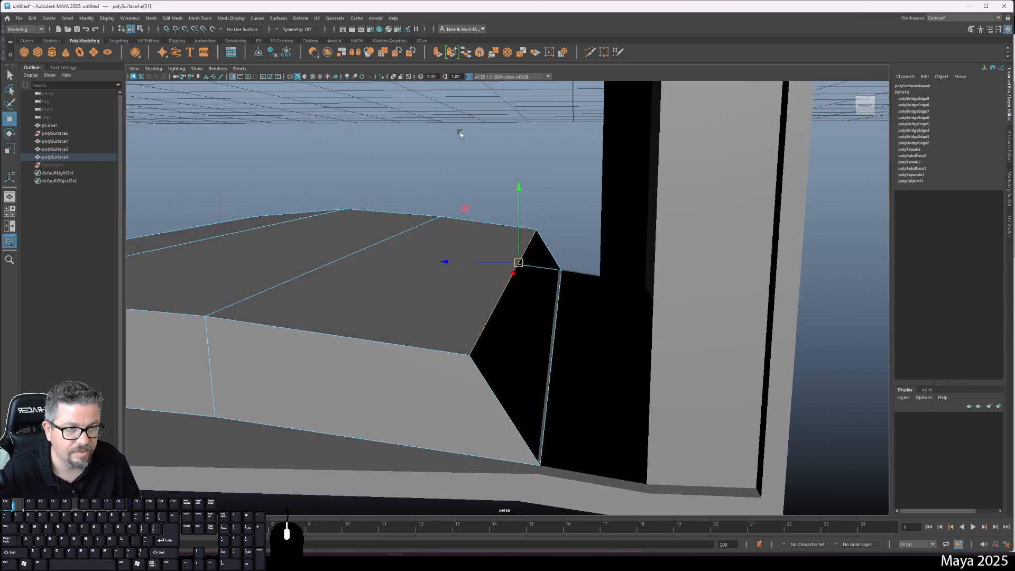
left_click(439, 52)
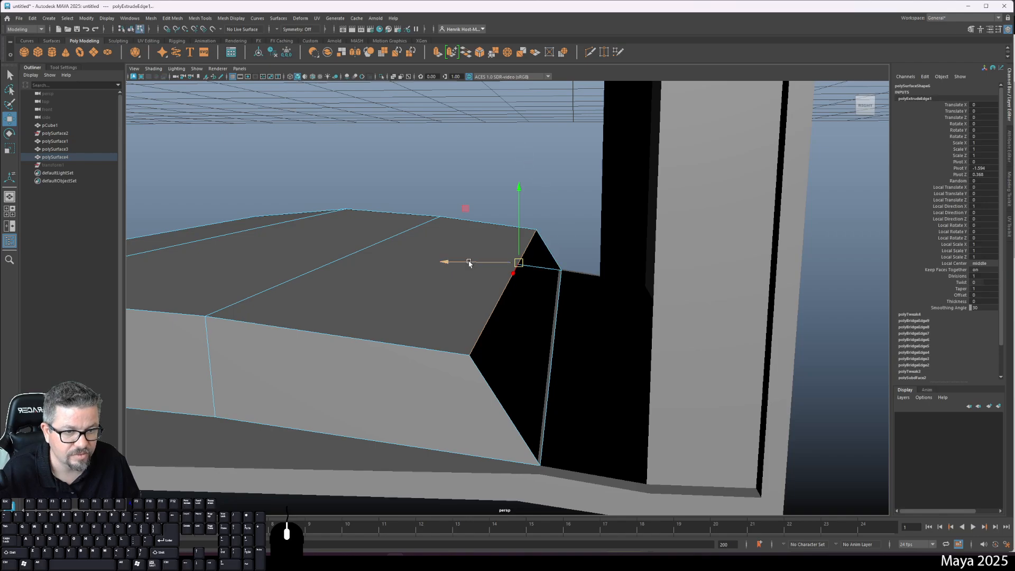
left_click_drag(469, 263, 512, 282)
key("ctrl+z")
key("F9")
left_click(519, 264)
left_click(514, 271)
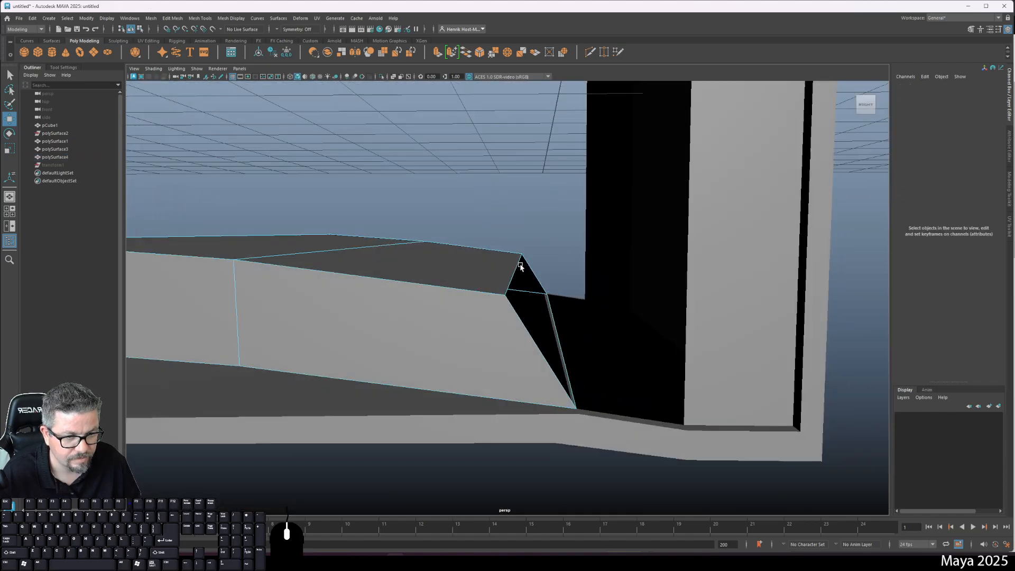
left_click(528, 291)
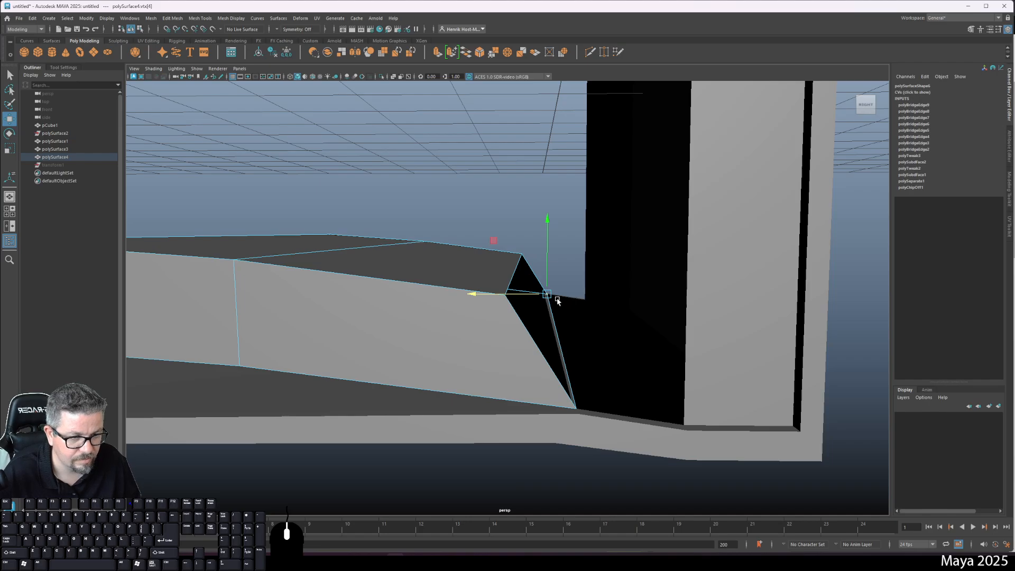
key("f")
left_click_drag(553, 292, 689, 306, "alt")
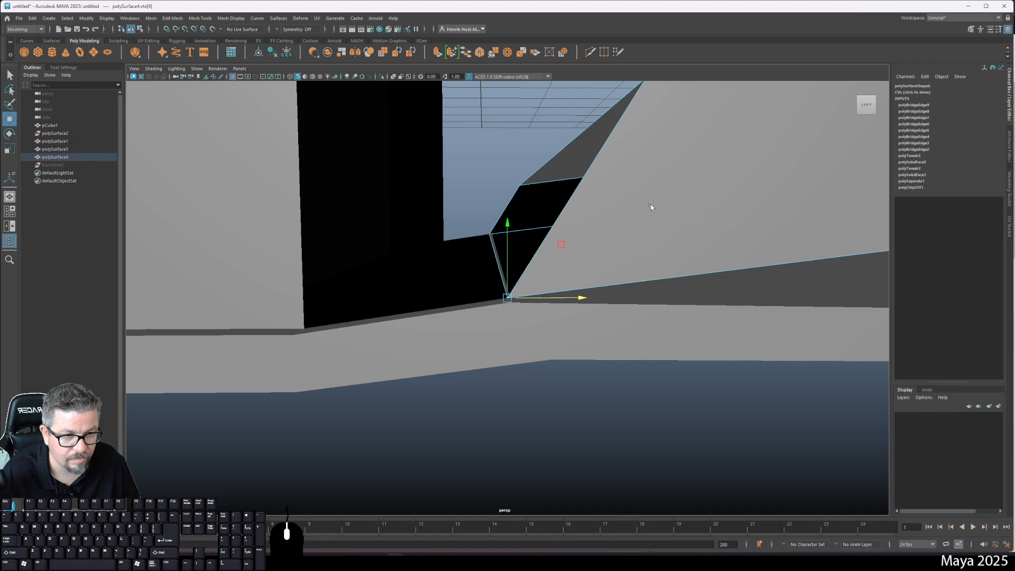
- Extrude the open spine-end edges of the page block outward toward the spine
right_click_drag(651, 206, 650, 182)
left_click(596, 120)
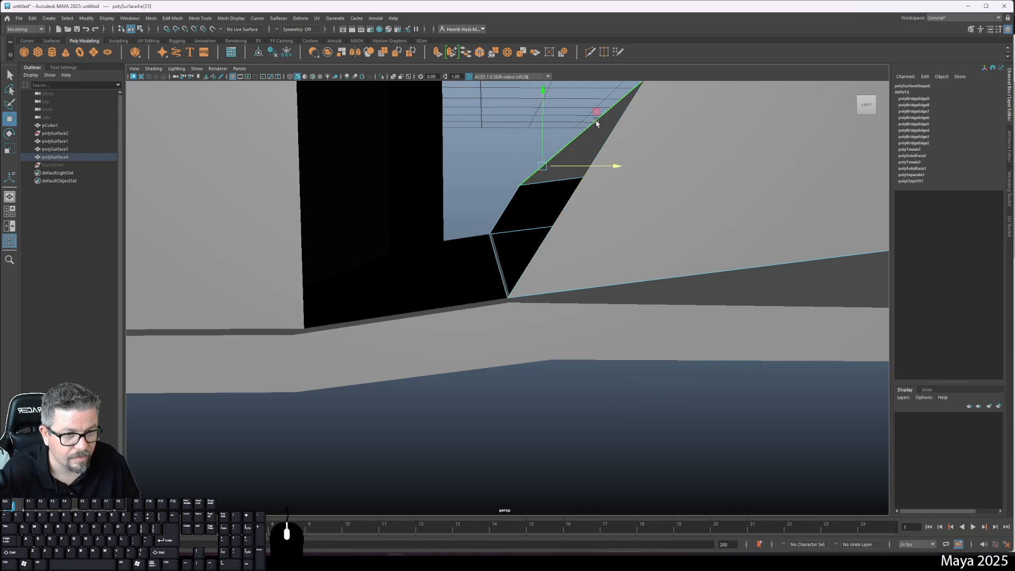
left_click(573, 227, "shift")
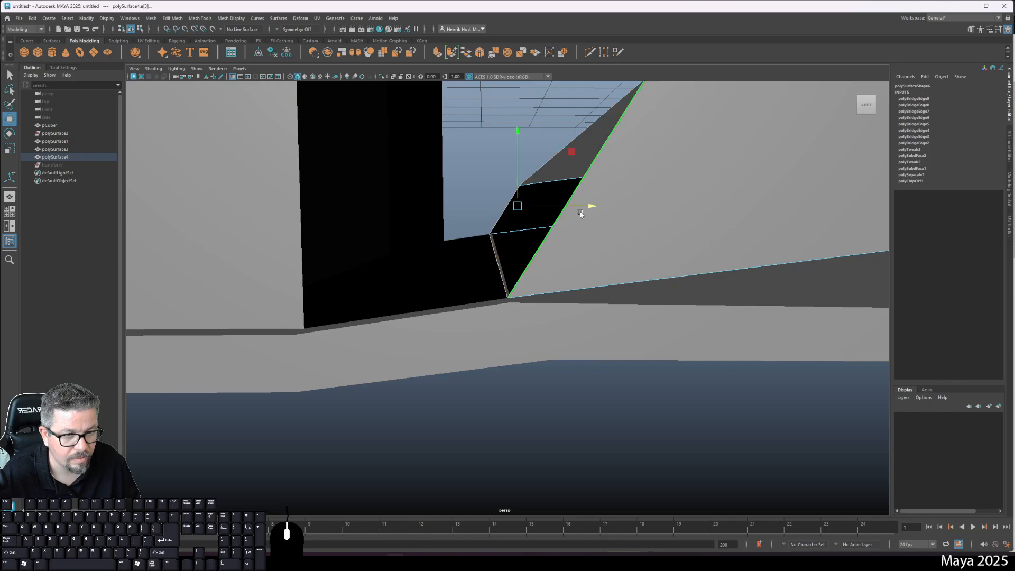
left_click(438, 53)
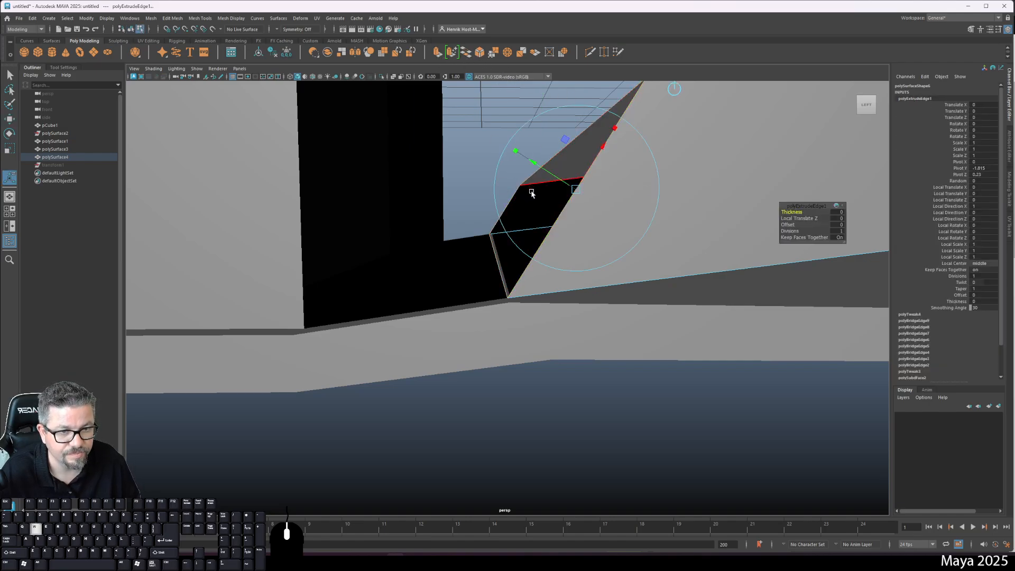
left_click_drag(560, 233, 609, 222, "alt")
left_click_drag(621, 133, 500, 83)
- Rotate the extruded spine-end edges so their lower part sits close to the page block's bottom edge
key("e")
key("ctrl+z")
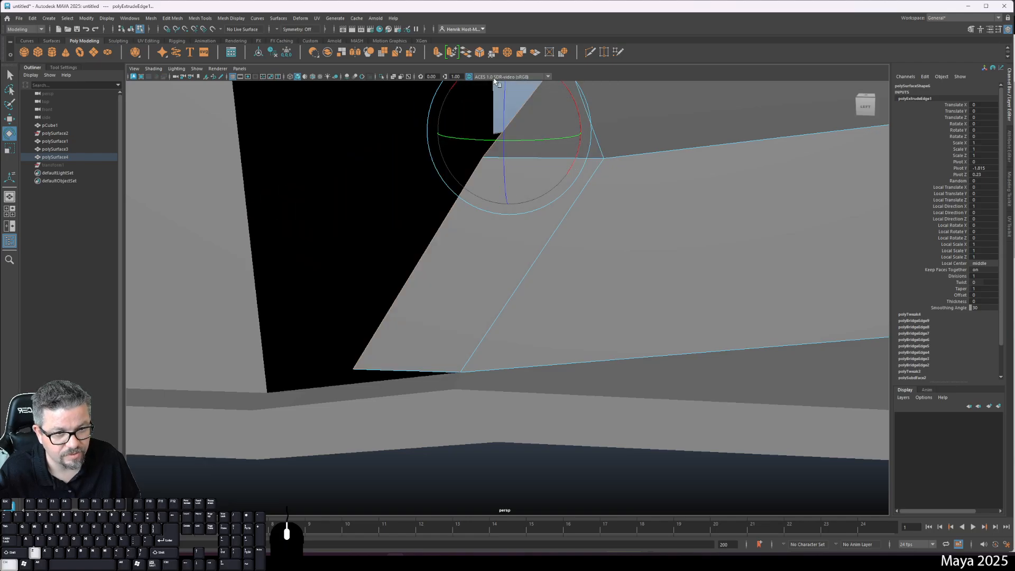
left_click_drag(508, 241, 382, 311, "alt")
left_click_drag(546, 150, 482, 159)
- Delete the near side face of the extruded spine-end strip
scroll(439, 249, "up", 5)
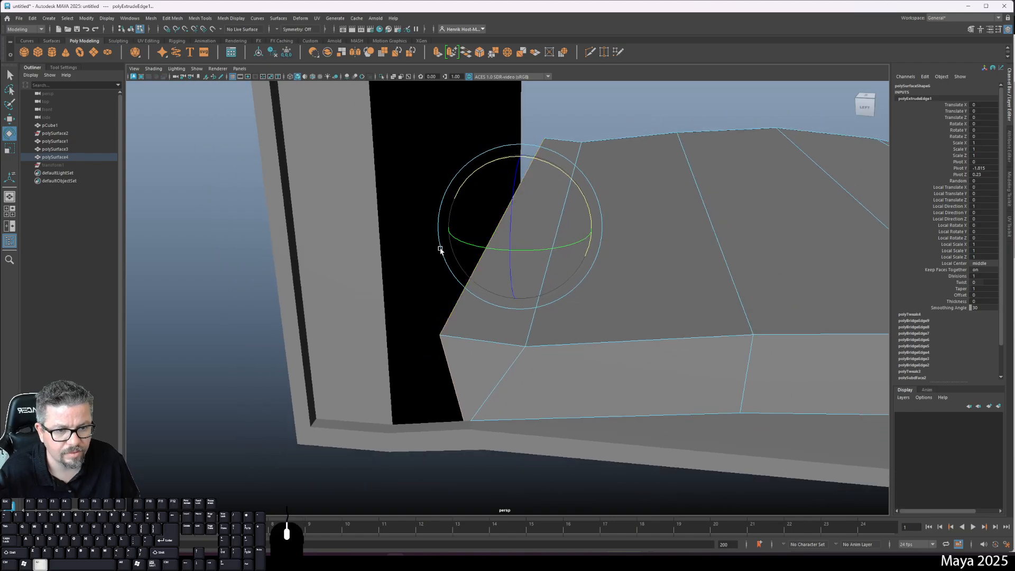
middle_click_drag(539, 272, 562, 256, "alt")
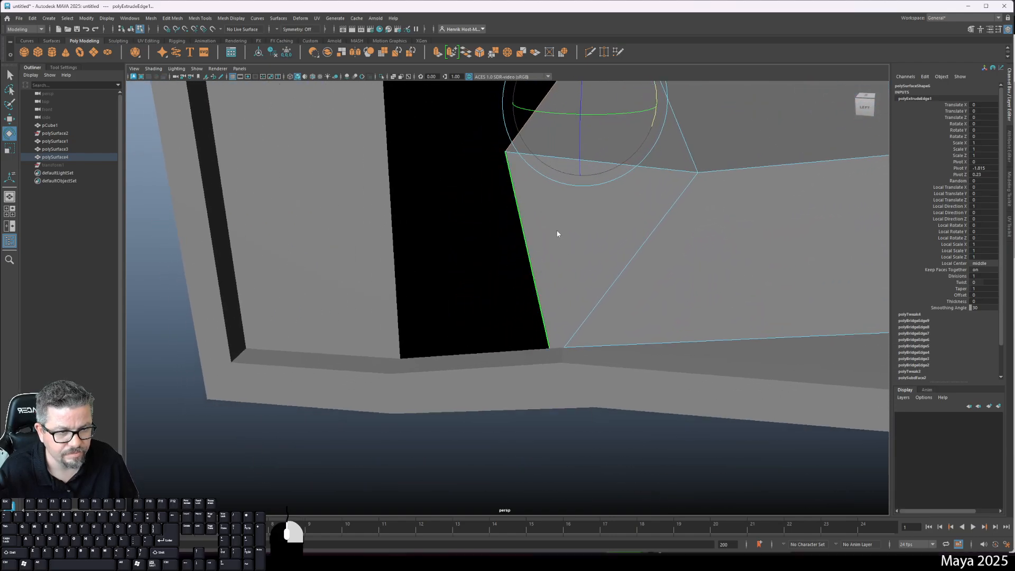
left_click(603, 233)
left_click_drag(603, 233, 412, 166, "alt")
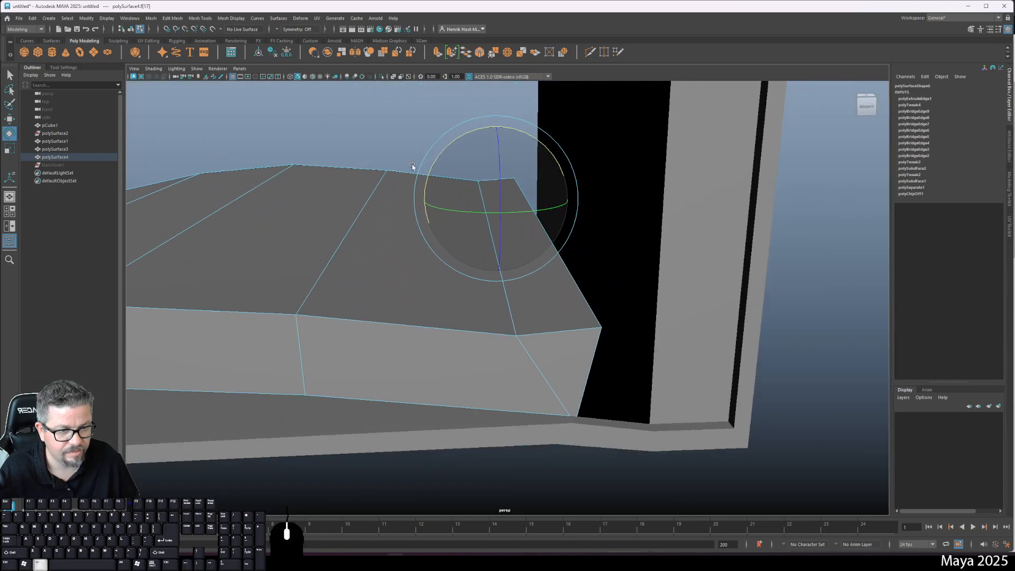
left_click(559, 372)
key("Delete")
- Try snapping the extruded strip's two outer top corner vertices down to the cover beside the spine
right_click(538, 317)
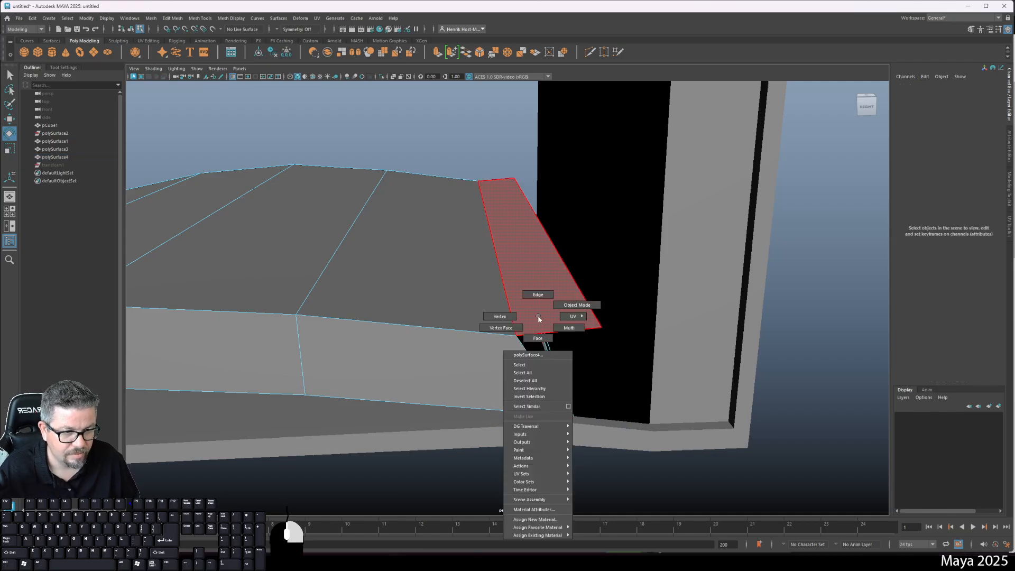
right_click_drag(531, 304, 525, 312)
left_click(591, 323)
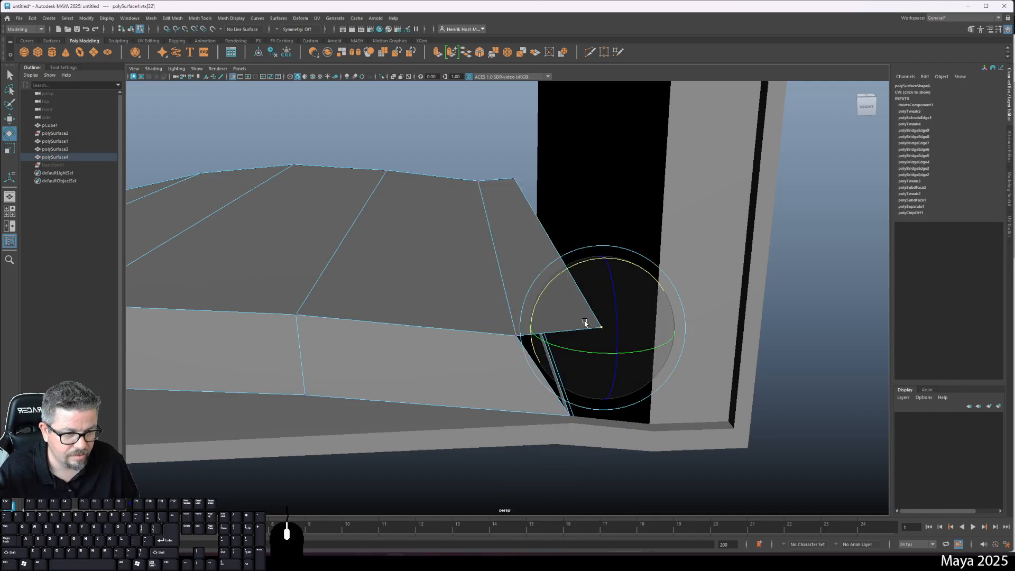
key("w")
key("b")
key("v")
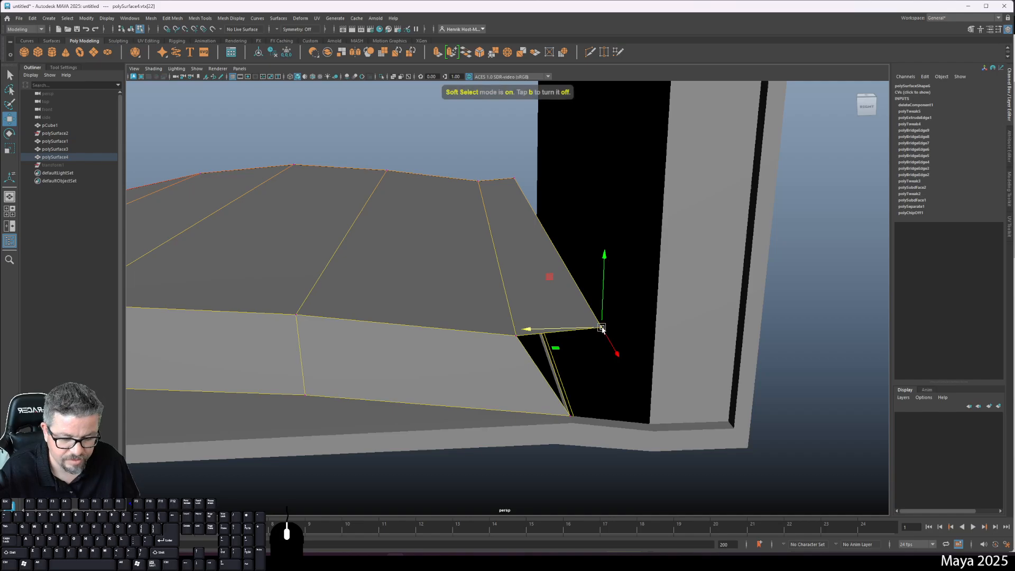
left_click_drag(602, 328, 689, 269)
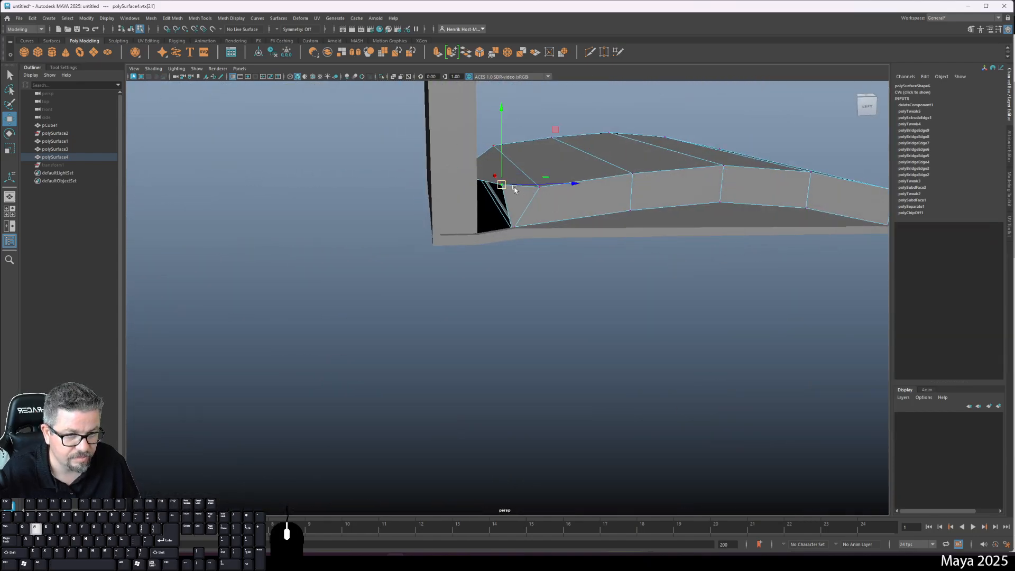
left_click_drag(515, 189, 473, 229)
left_click_drag(537, 203, 518, 217, "alt")
right_click_drag(518, 214, 550, 201)
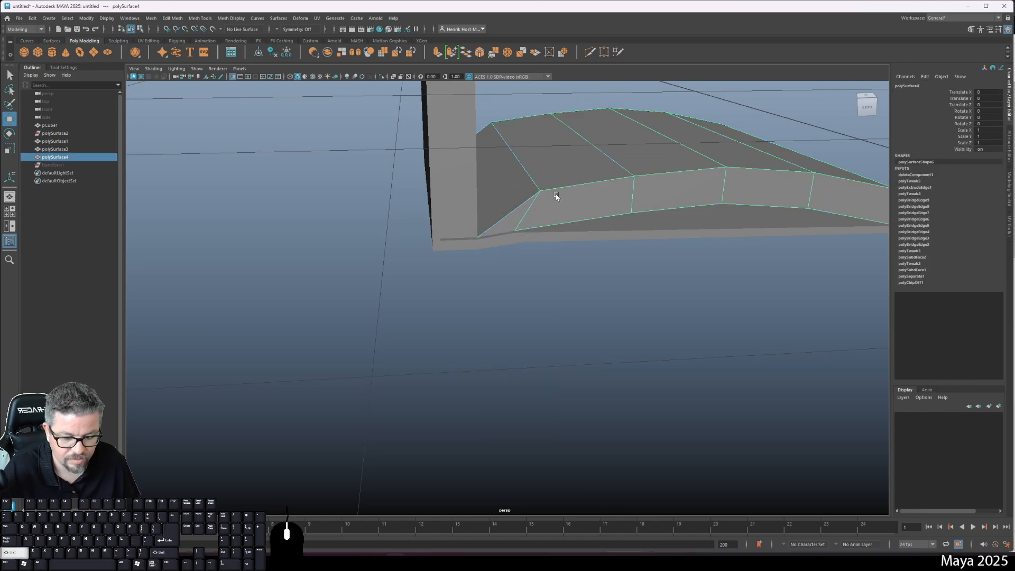
- Isolate the page block and delete the narrow underside face of the extruded spine-end strip
key("ctrl+1")
left_click_drag(548, 206, 510, 186, "alt")
mouse_move(510, 185)
right_mouse_down()
mouse_move(509, 202)
mouse_move(515, 186)
right_mouse_up()
left_click(526, 222)
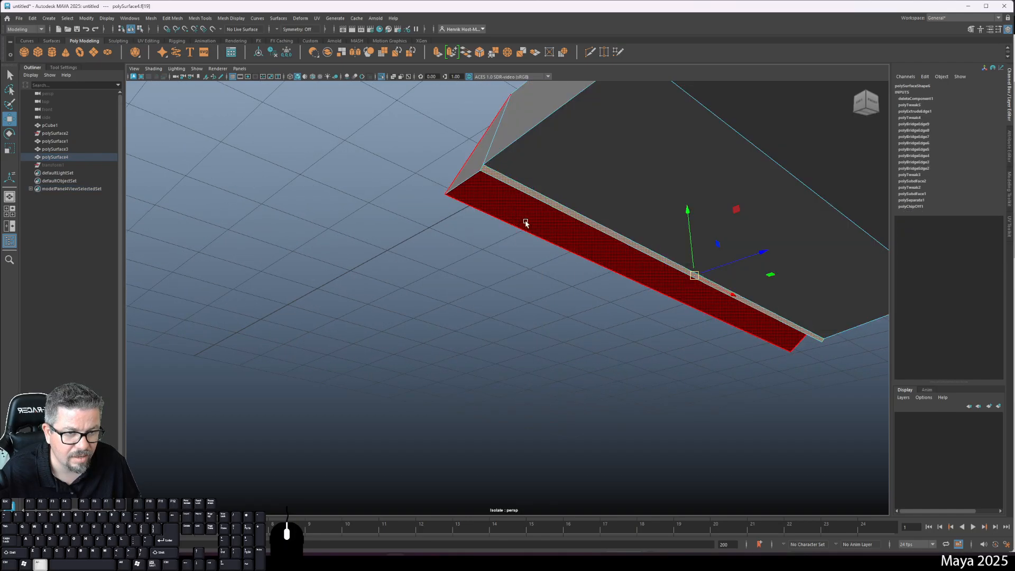
left_click_drag(526, 222, 652, 289, "alt")
left_click(640, 286)
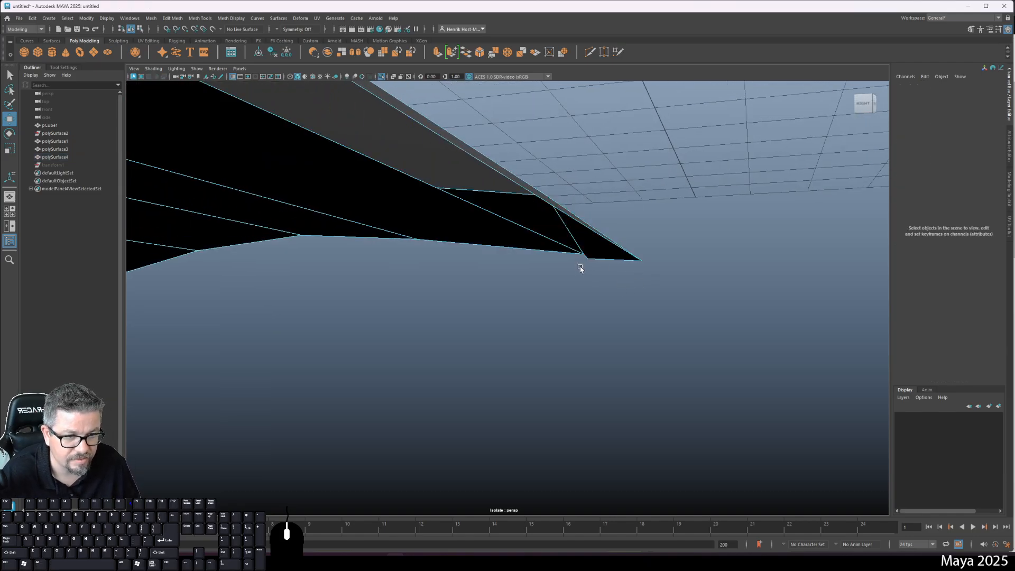
- Select the page block's lower spine-end corner vertex, and turn off isolation to show the whole book
mouse_move(580, 268)
left_mouse_down("alt")
mouse_move(578, 249)
mouse_move(566, 259)
left_mouse_up("alt")
right_click_drag(528, 247, 542, 256)
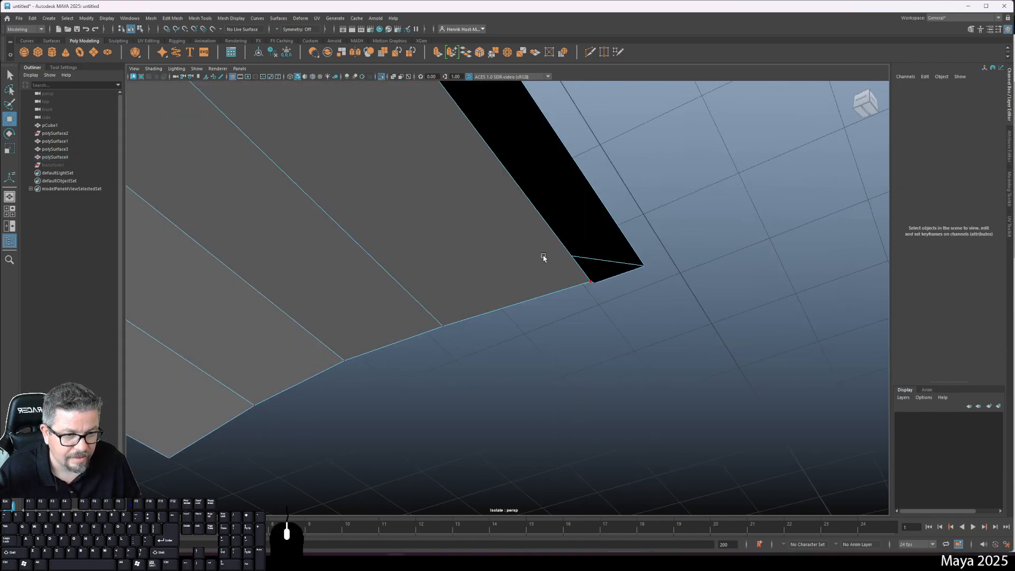
left_click(579, 278)
left_click_drag(605, 278, 458, 318, "alt")
right_click(503, 270)
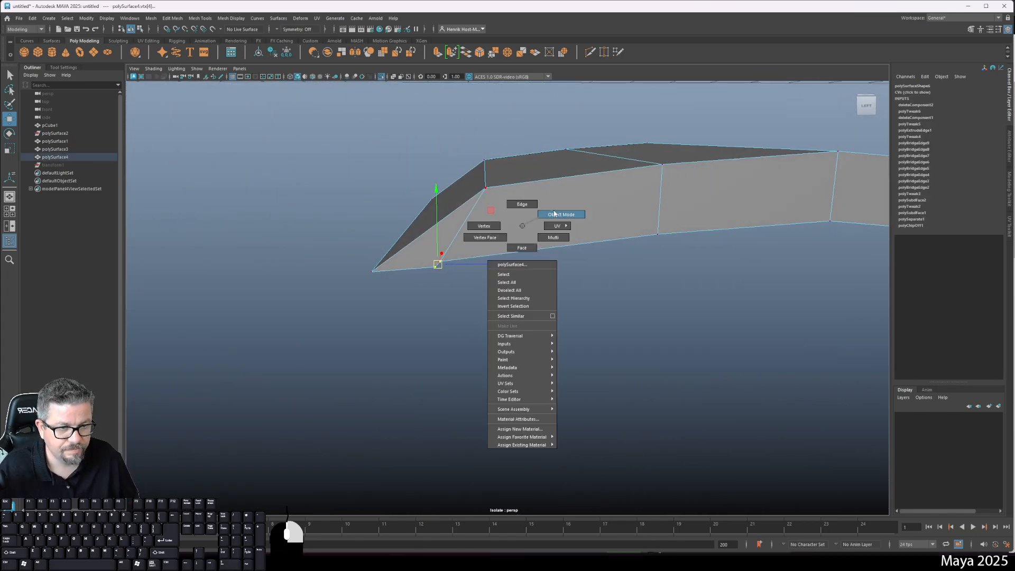
left_click(581, 331)
key("shift+i")
left_click(459, 280)
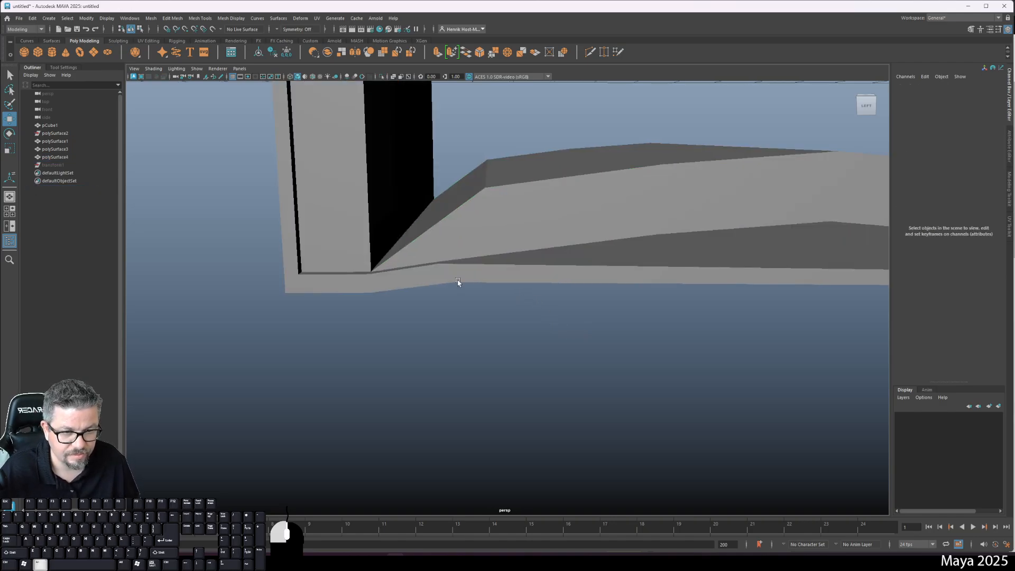
- Delete the triangular face on the opposite side of the extruded spine-end strip
left_click_drag(451, 278, 729, 345, "alt")
right_click_drag(431, 344, 376, 370)
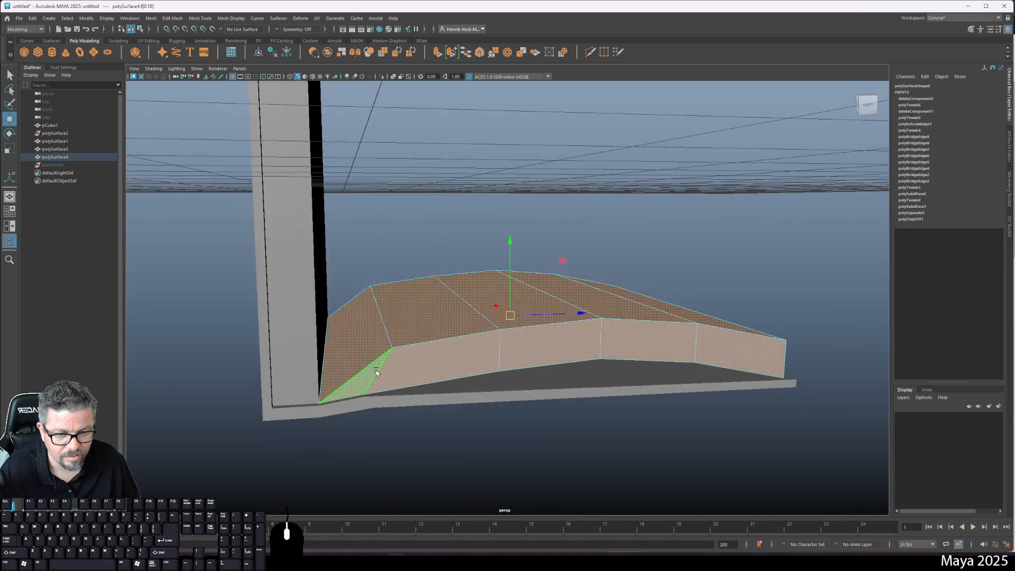
left_click(376, 370)
key("Delete")
- Preview the slanted page block with smoothing, and return to the unsmoothed display
left_click_drag(400, 379, 578, 378, "alt")
mouse_move(634, 325)
right_mouse_down()
mouse_move(631, 316)
mouse_move(635, 335)
right_mouse_up()
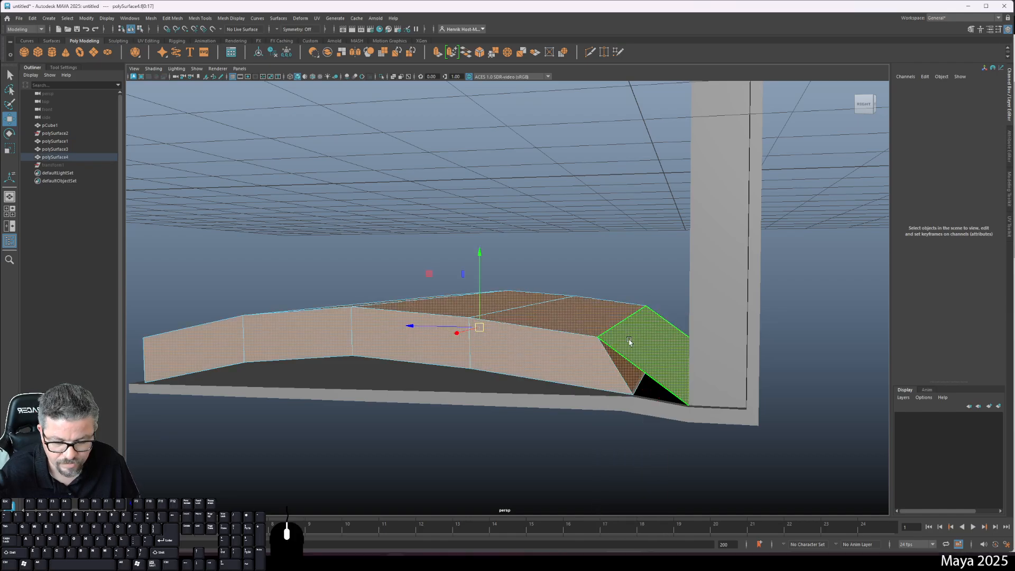
key("3")
left_click_drag(629, 342, 630, 369, "alt")
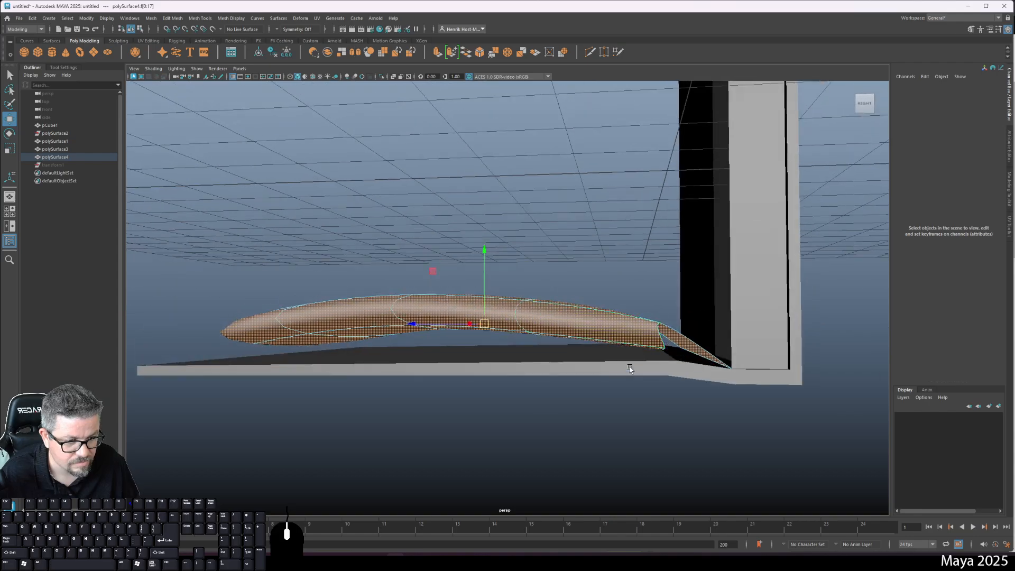
key("1")
- Select the open edges bordering the near-side gap at the page block's spine end
right_click(656, 326)
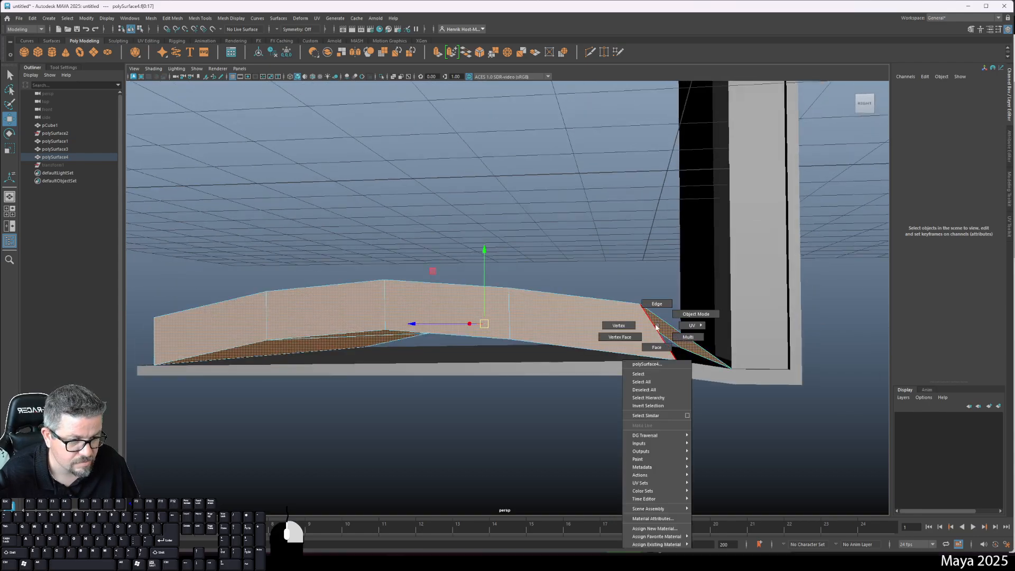
left_click(652, 331)
left_click(679, 333)
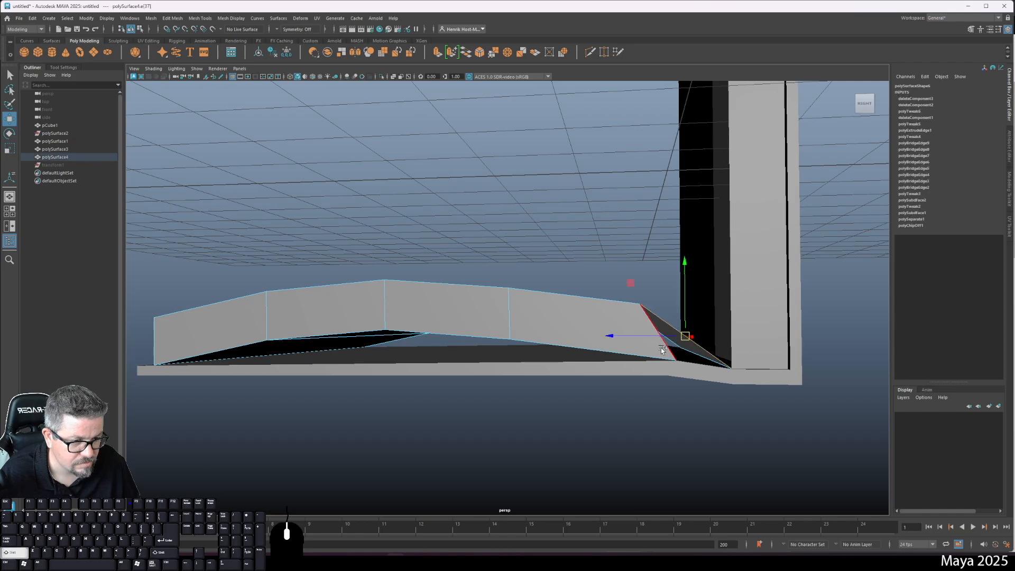
left_click(662, 350, "shift")
left_click_drag(592, 239, 682, 404, "alt")
scroll(693, 367, "up", 2)
middle_click_drag(692, 366, 691, 345, "alt")
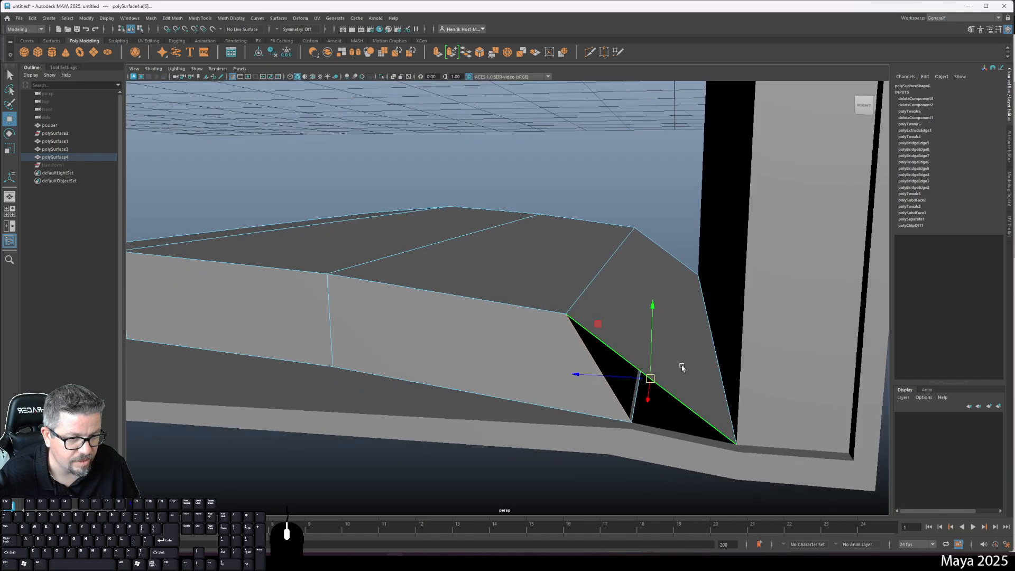
- Undo the recent face deletions and the snapping of the extruded strip's corner vertices
key("F8")
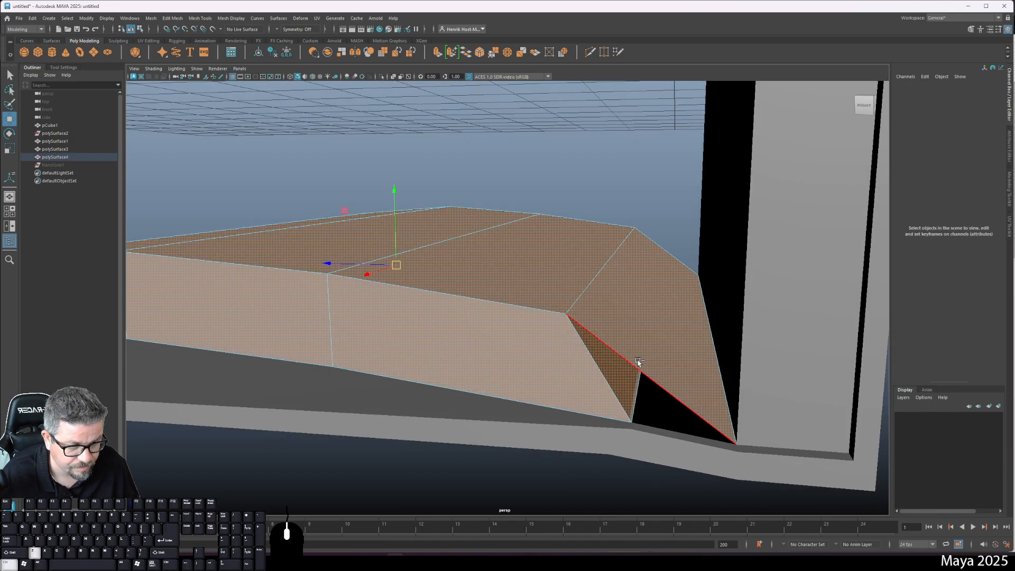
key("ctrl+1")
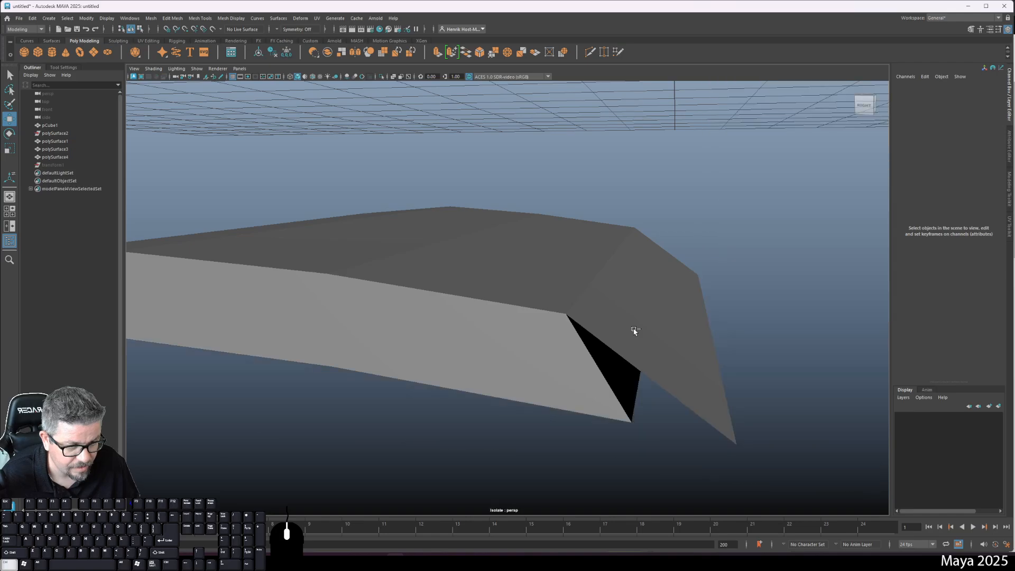
left_click(634, 331)
key("F11")
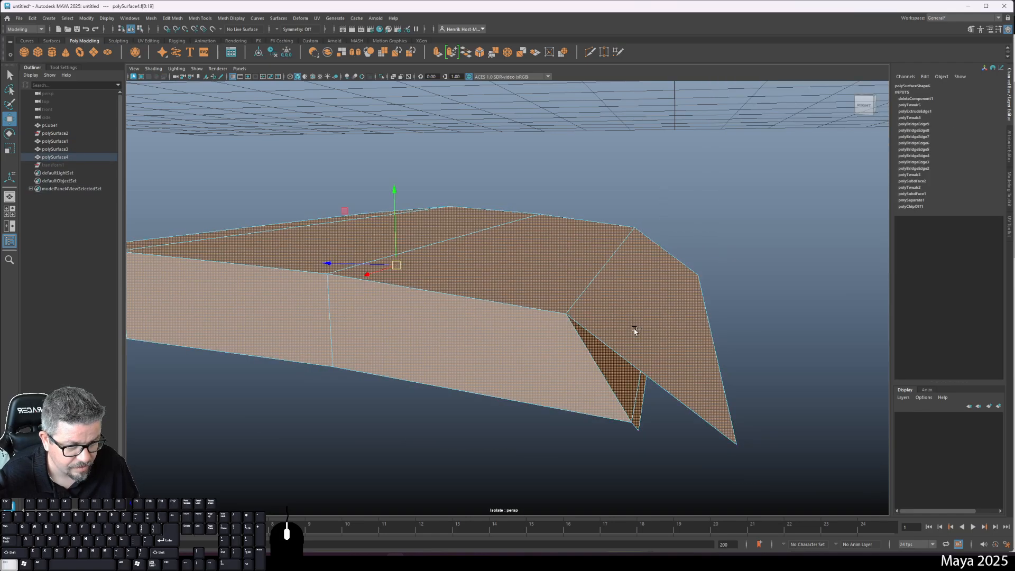
key("F8")
key("ctrl+1")
key("F9")
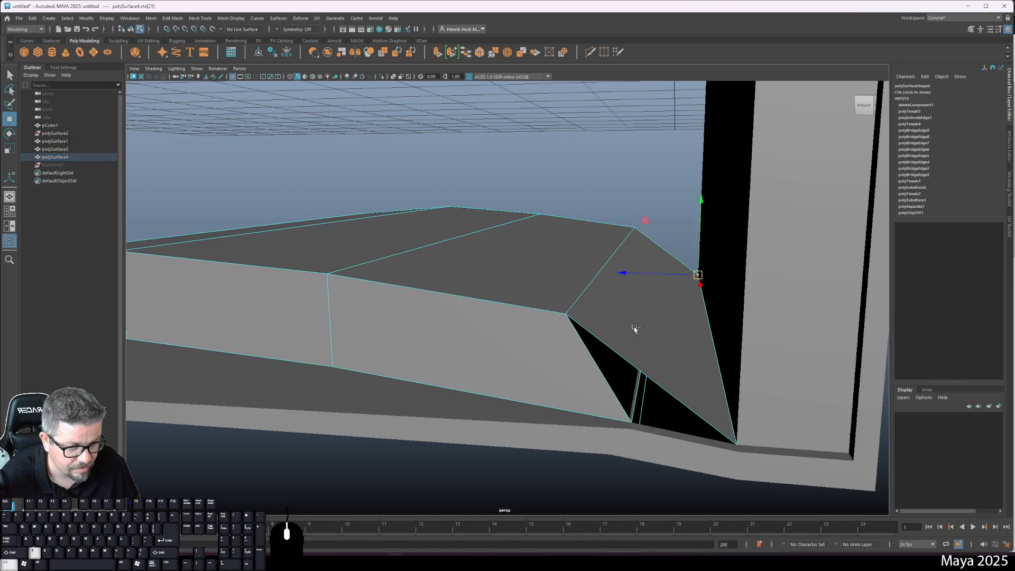
key("ctrl+z")
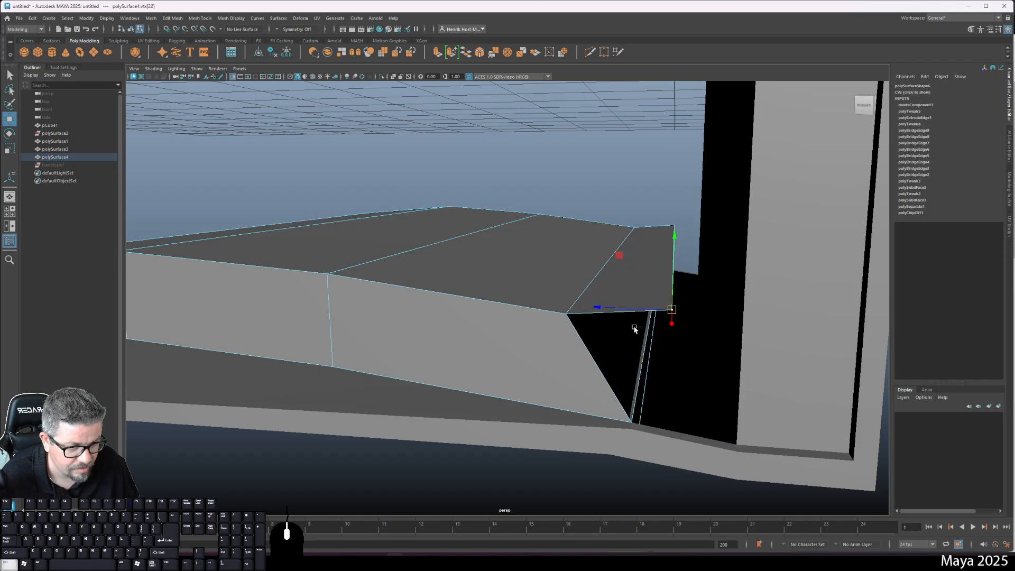
- Delete the remaining faces of the old extruded strip at the page block's spine end, including its narrow side faces
right_click_drag(616, 255, 629, 270)
left_click(634, 268)
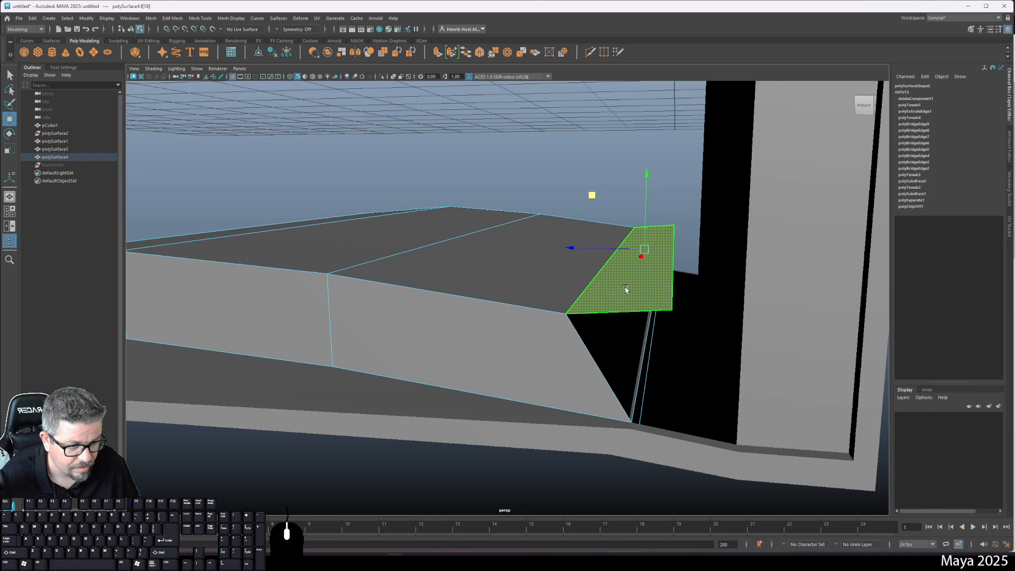
key("Delete")
left_click(646, 356)
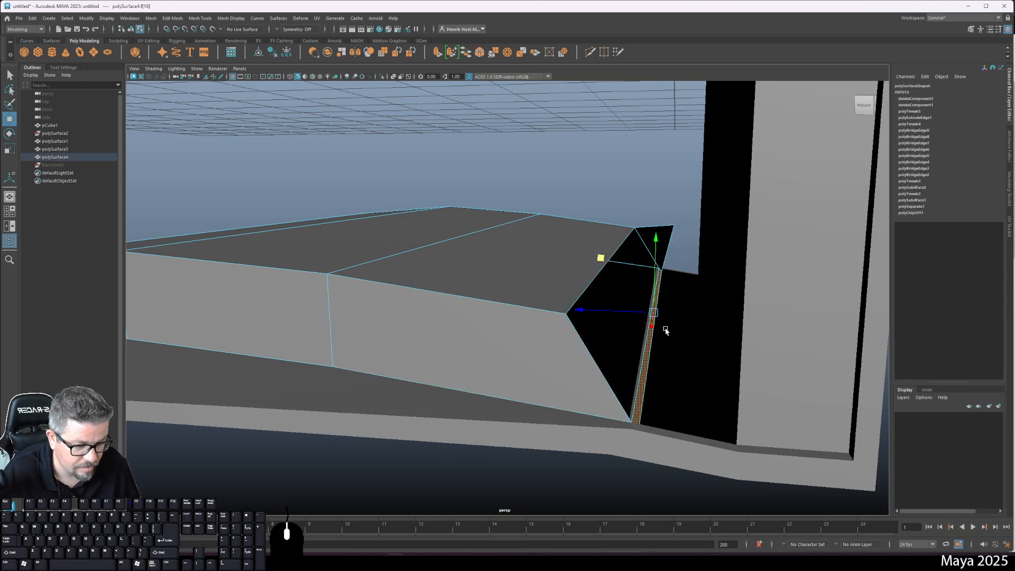
left_click(669, 334)
scroll(658, 336, "up", 5)
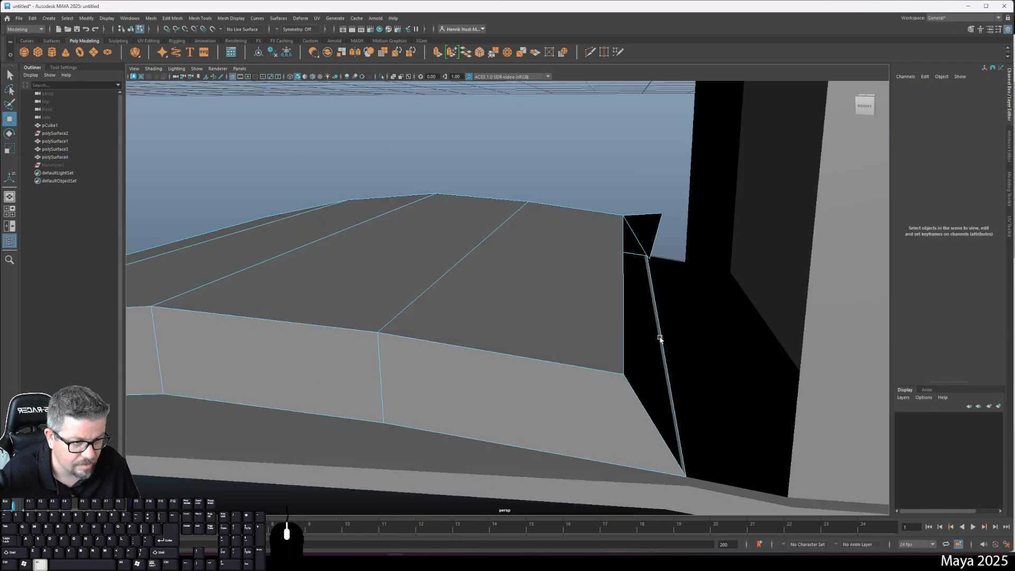
left_click(656, 246)
key("Delete")
- Extrude the open border edges at the page block's spine end and pull them a short distance toward the spine
right_click_drag(603, 236, 626, 227)
left_click(624, 229)
left_click_drag(612, 249, 576, 331, "alt")
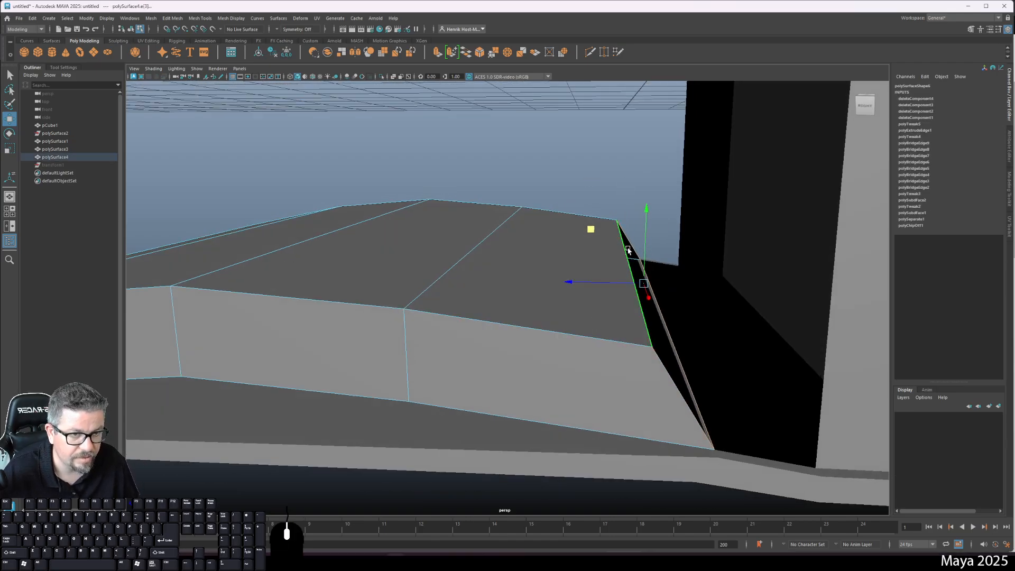
left_click(439, 56)
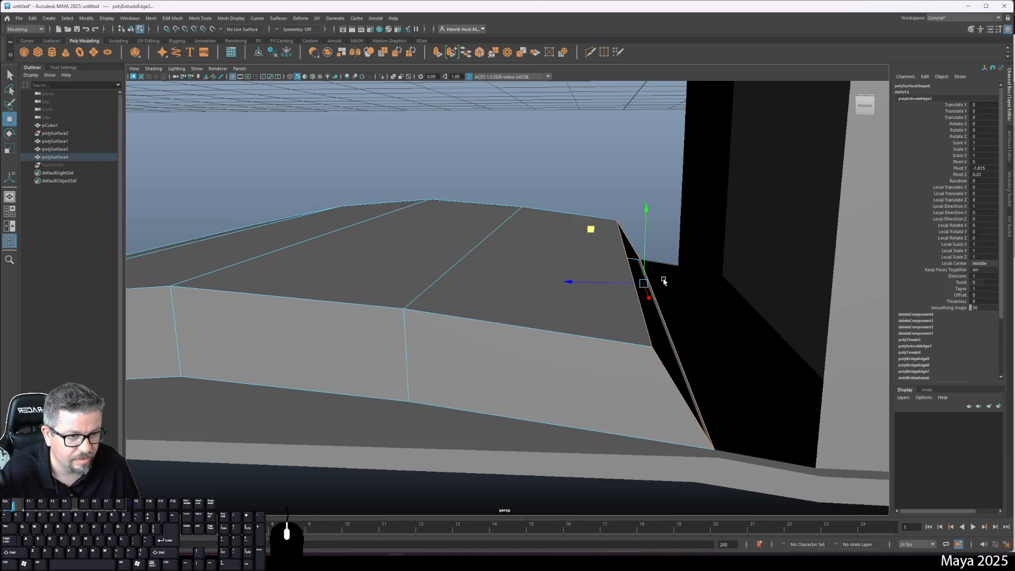
left_click_drag(575, 282, 589, 283)
- Snap the new strip's near-side corner vertices down to the cover's inner corner at the spine
right_click_drag(618, 229, 616, 221)
left_click(626, 223)
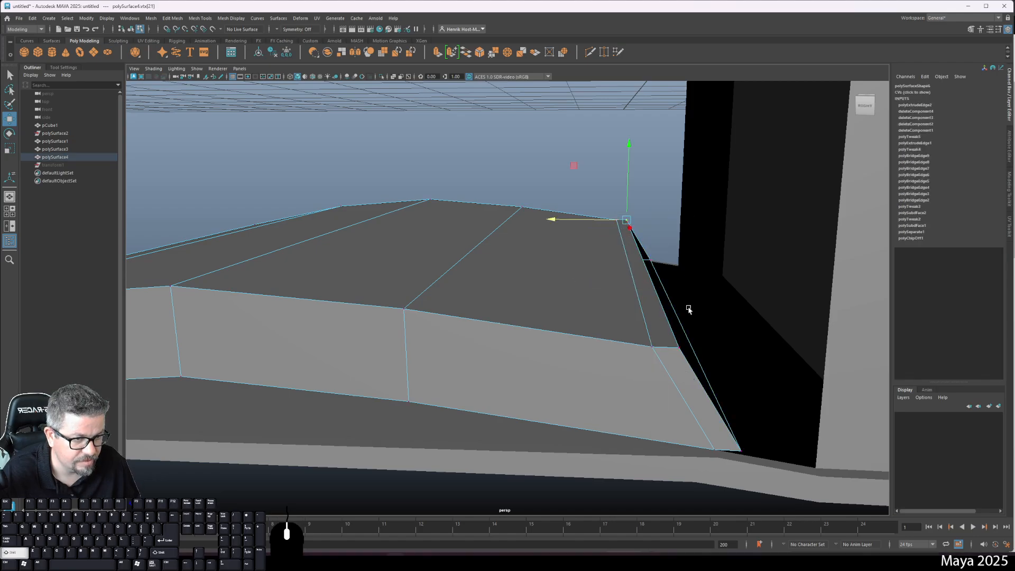
left_click_drag(513, 241, 630, 383, "alt")
left_click_drag(631, 295, 481, 405)
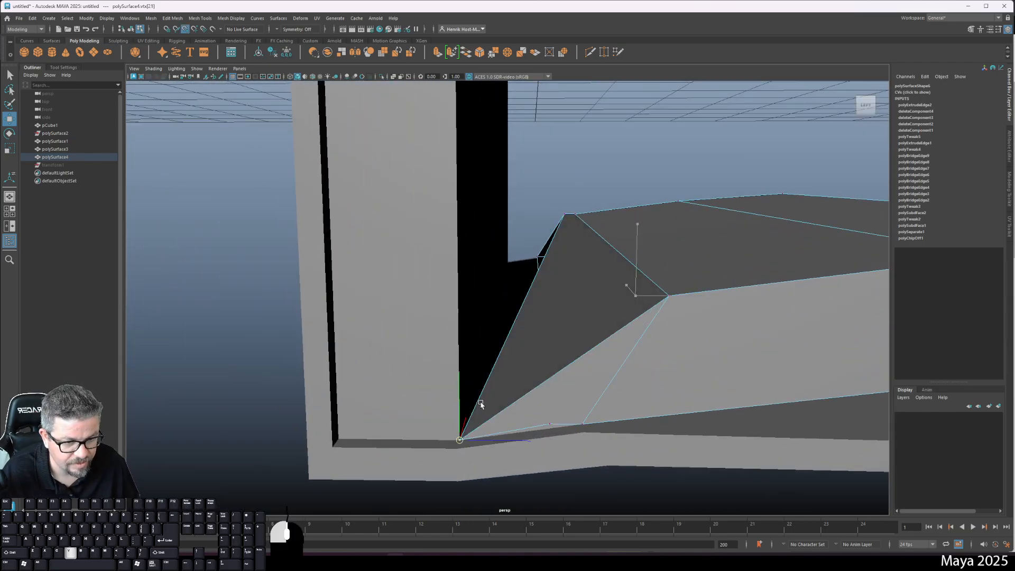
left_click_drag(553, 426, 557, 425)
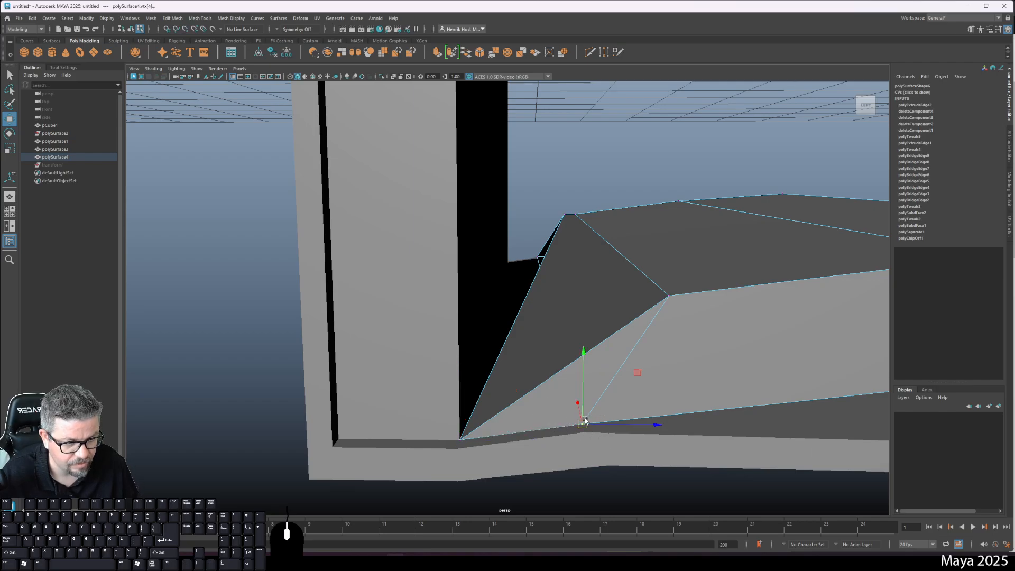
- Merge the overlapping vertices where the page block's inner edge meets the spine strip, at both ends of the book
right_click_drag(586, 421, 573, 350, "shift")
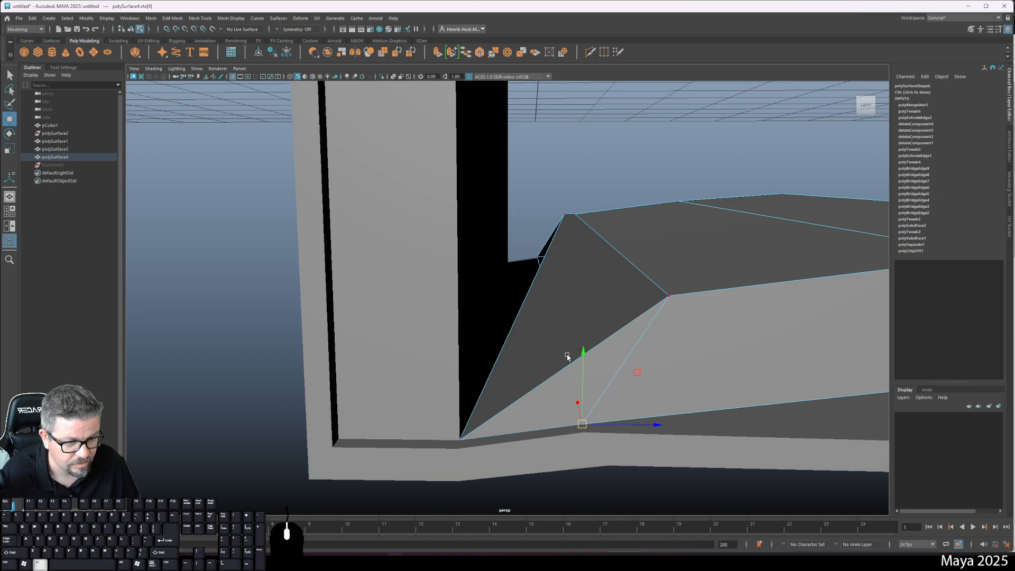
left_click_drag(566, 356, 369, 386, "alt")
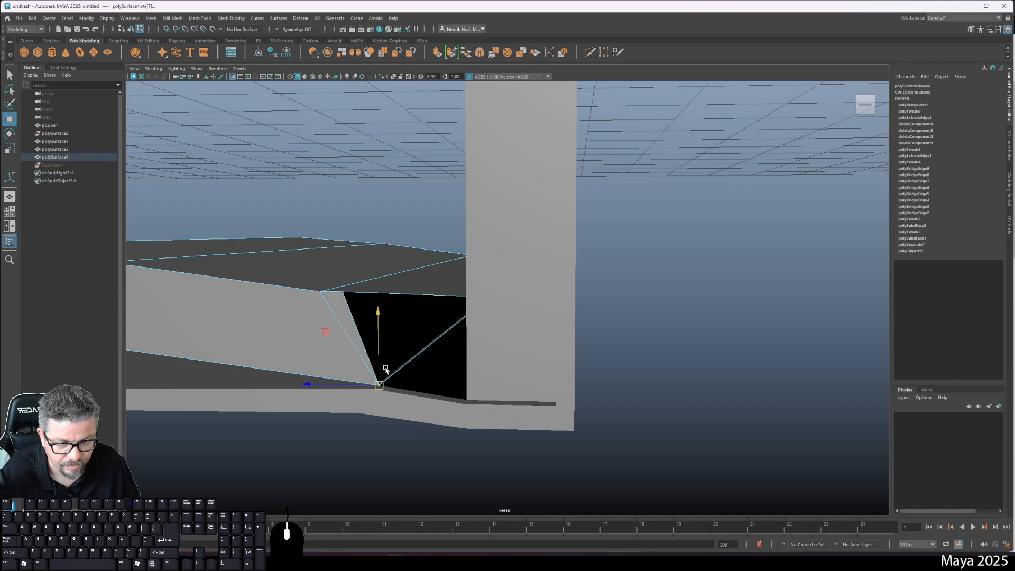
right_click_drag(379, 372, 373, 379, "shift")
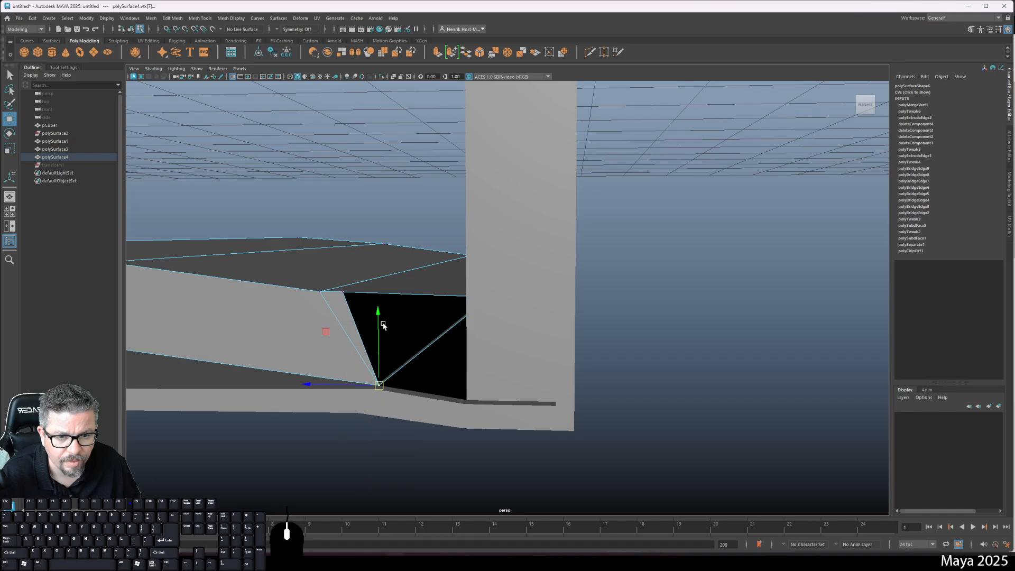
- Move the loose upper vertex of the page block's inner edge down to the bottom corner of the upright cover
left_click_drag(422, 304, 444, 320, "alt")
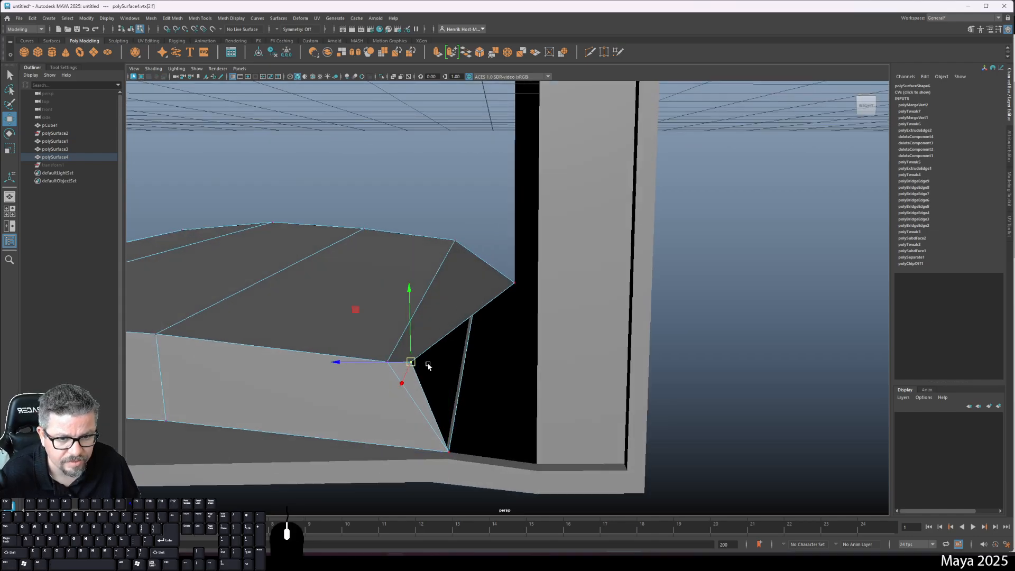
left_click_drag(412, 361, 435, 255)
right_click_drag(435, 255, 345, 175, "alt")
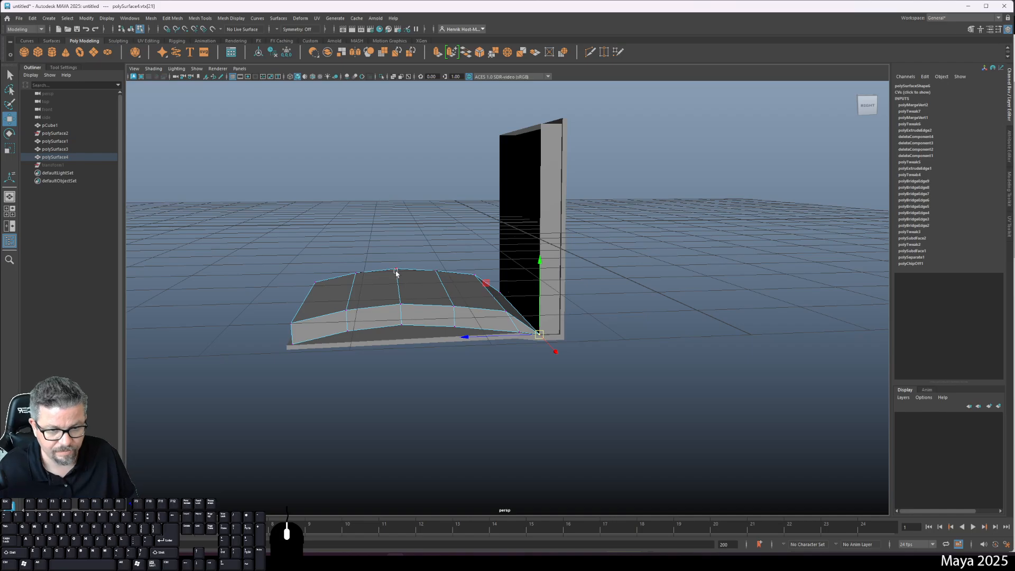
- Select all faces of the sloped spine strip at the base of the upright cover and extract them as a separate piece
mouse_move(396, 273)
left_mouse_down("alt")
mouse_move(417, 290)
mouse_move(391, 267)
left_mouse_up("alt")
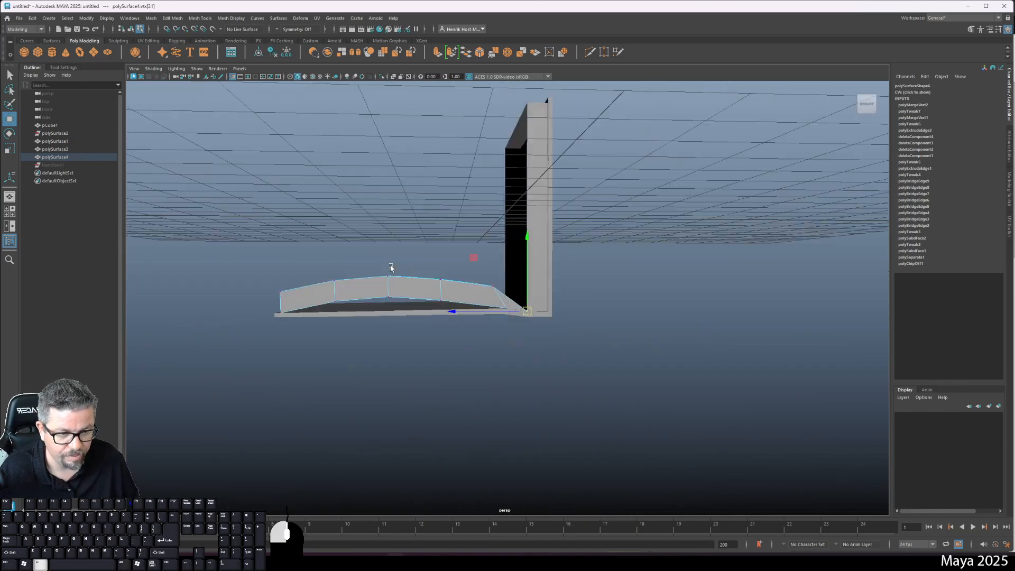
right_click_drag(391, 267, 483, 396, "alt")
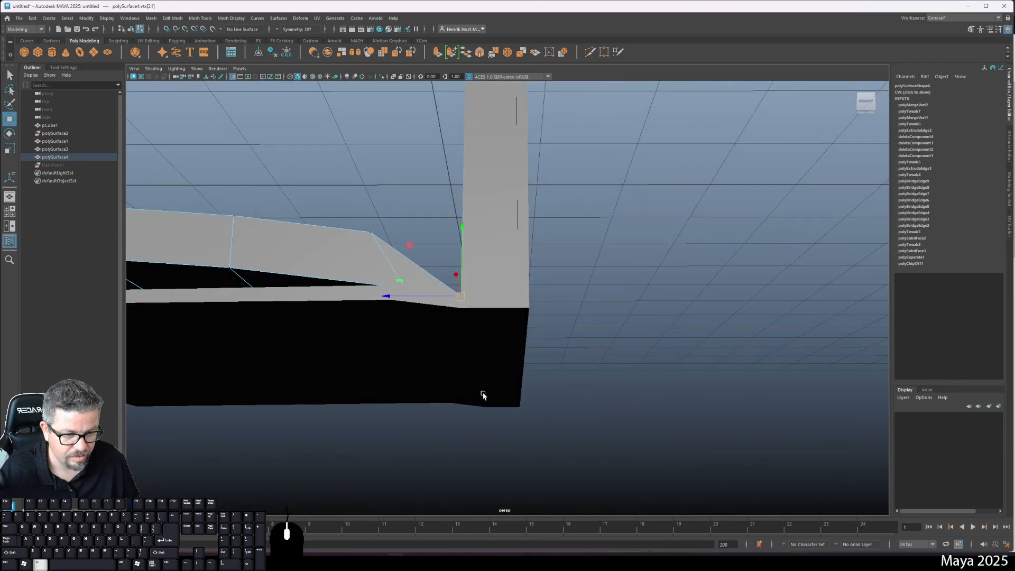
left_click(487, 331)
left_click_drag(494, 294, 485, 354, "alt")
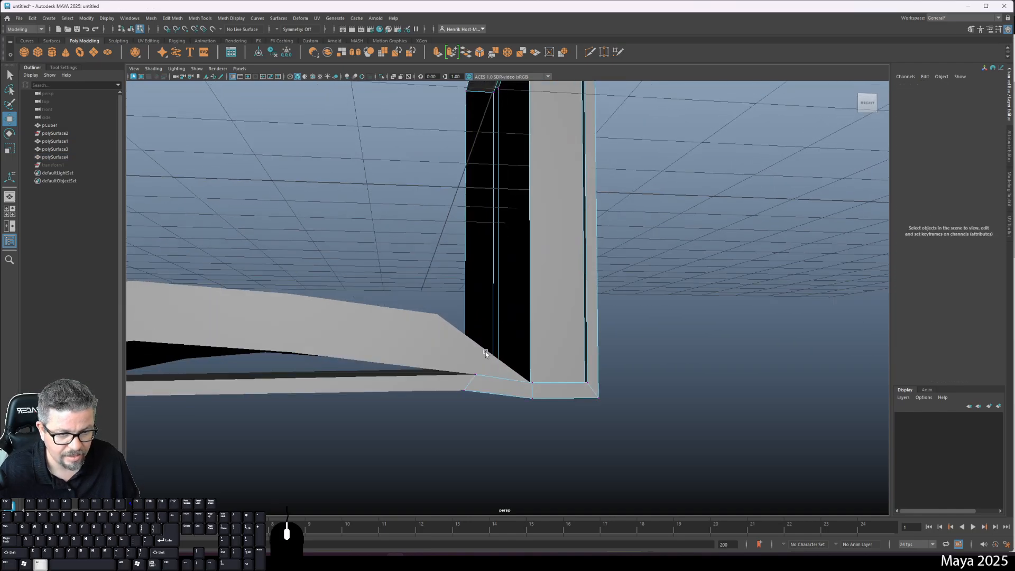
right_click_drag(481, 379, 485, 374)
left_click(478, 382)
left_click_drag(471, 403, 469, 451, "alt")
right_click_drag(469, 451, 423, 250, "alt")
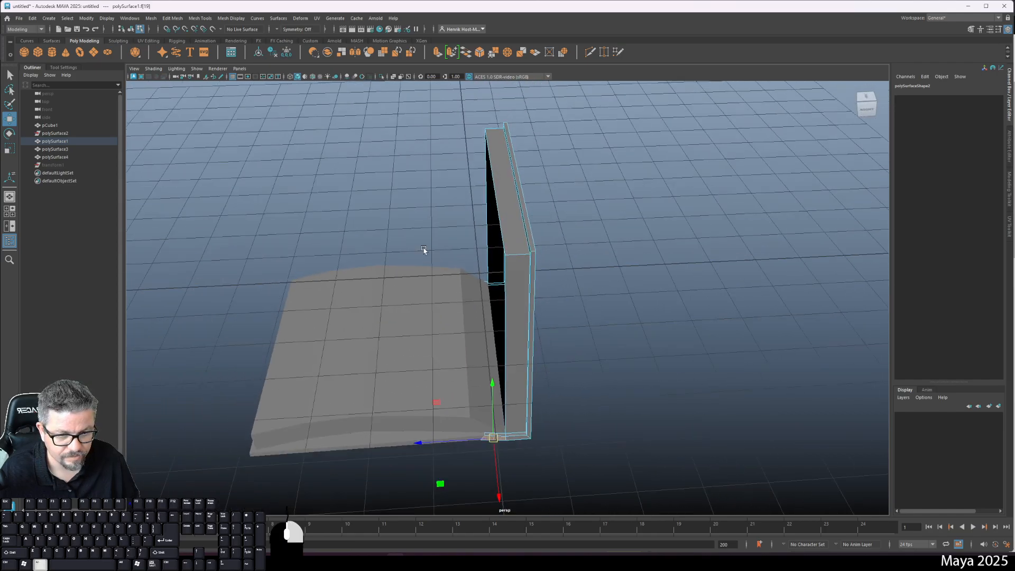
left_click_drag(424, 251, 487, 524)
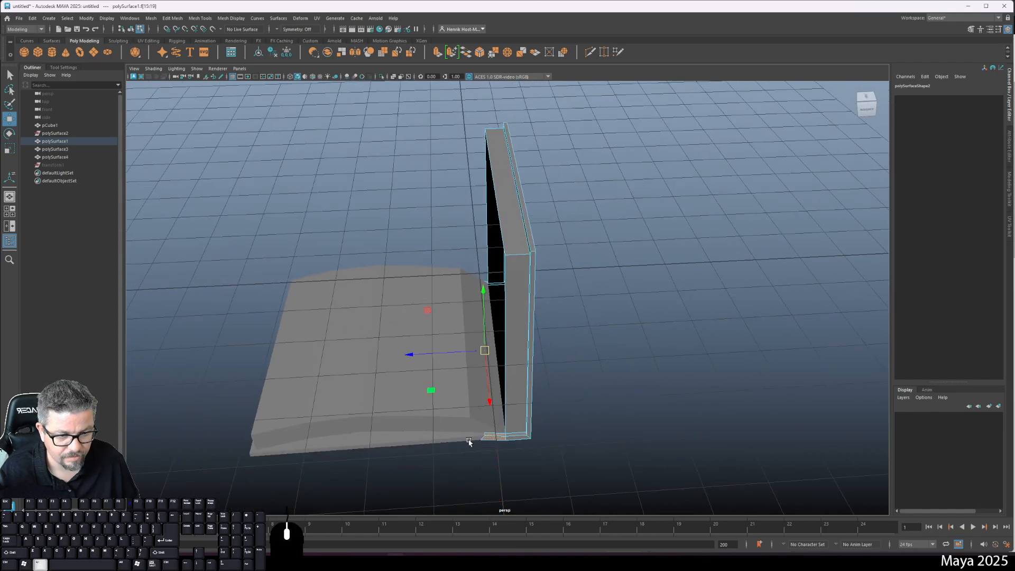
left_click_drag(469, 442, 457, 231, "alt")
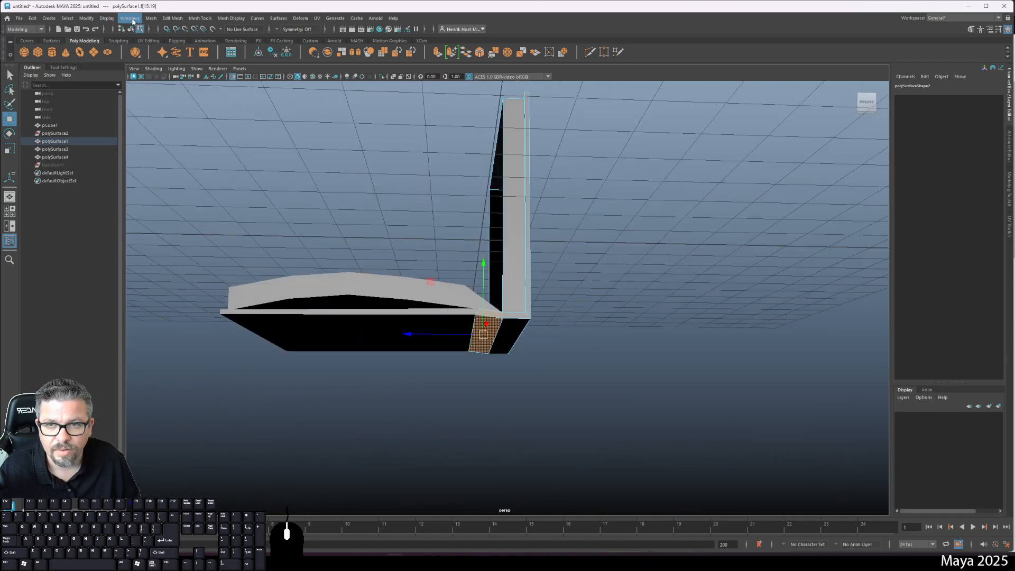
left_click(173, 18)
left_click(211, 252)
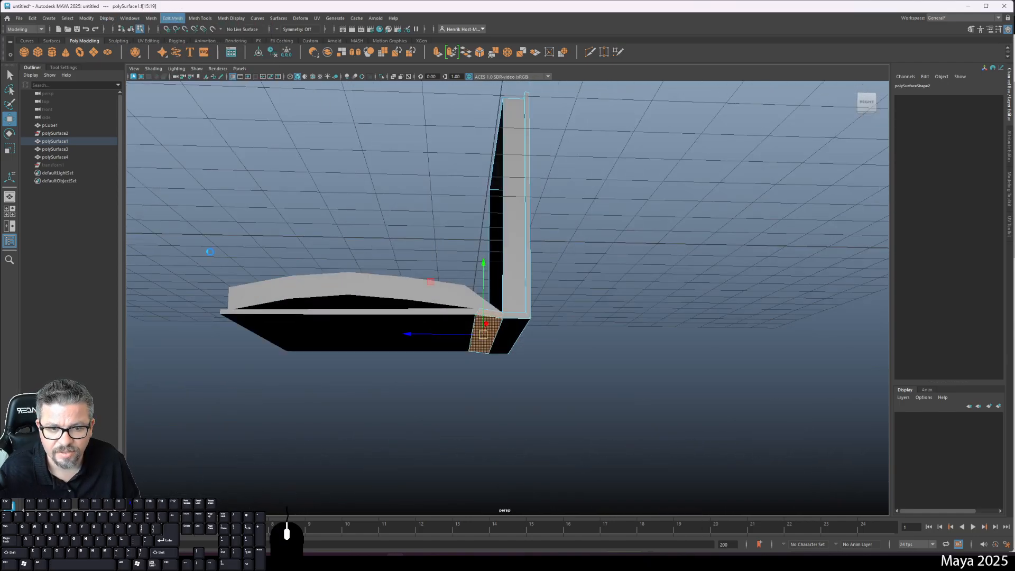
- Combine the page block with the extracted spine strip into one mesh
left_click_drag(434, 317, 435, 334, "alt")
scroll(435, 334, "up", 3)
right_click_drag(280, 349, 317, 303)
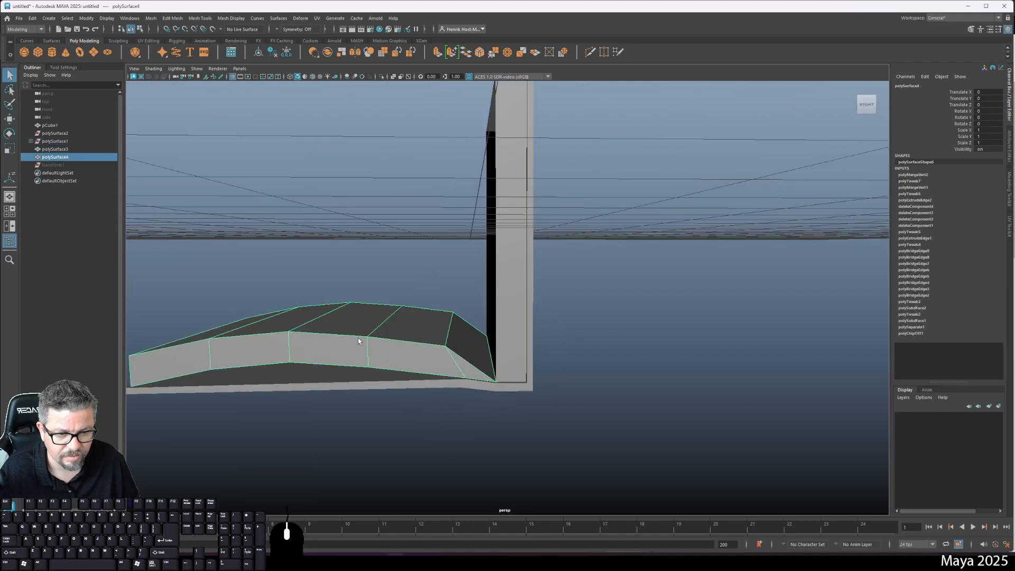
left_click(476, 383)
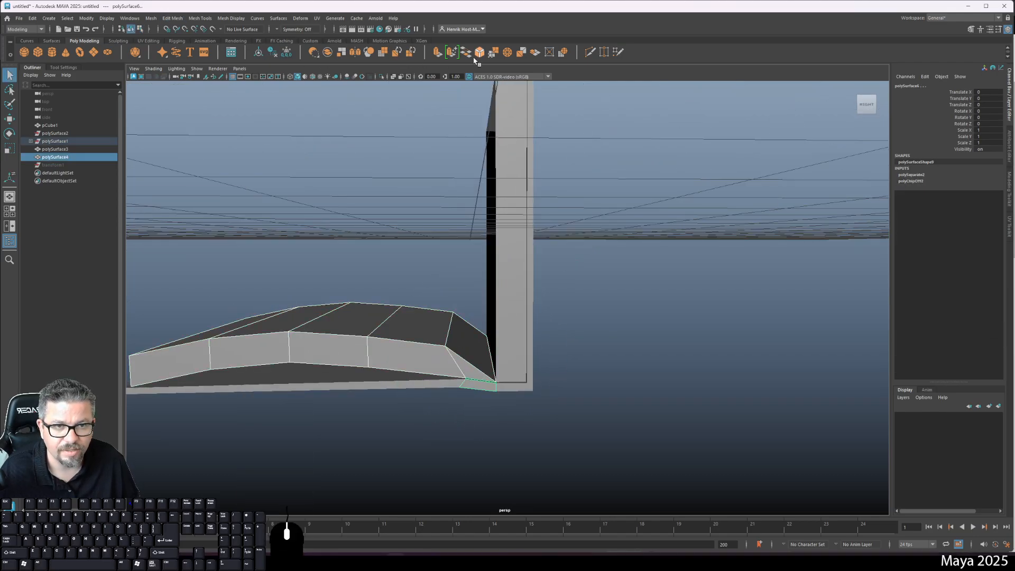
left_click(328, 53)
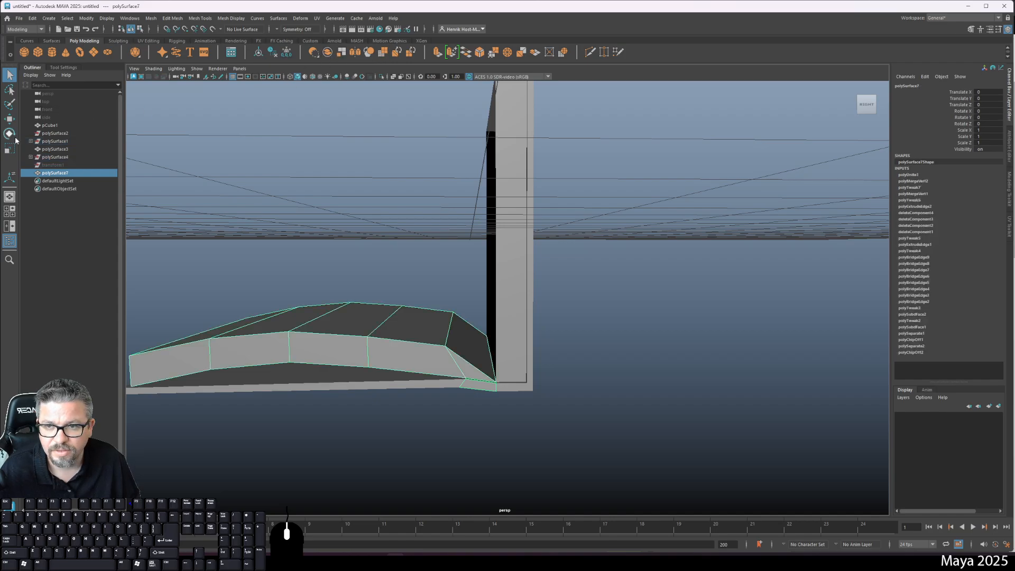
- Ungroup polySurface1, polySurface4 and polySurface6, and delete the construction history of the whole scene
left_click(55, 141)
left_click(32, 18)
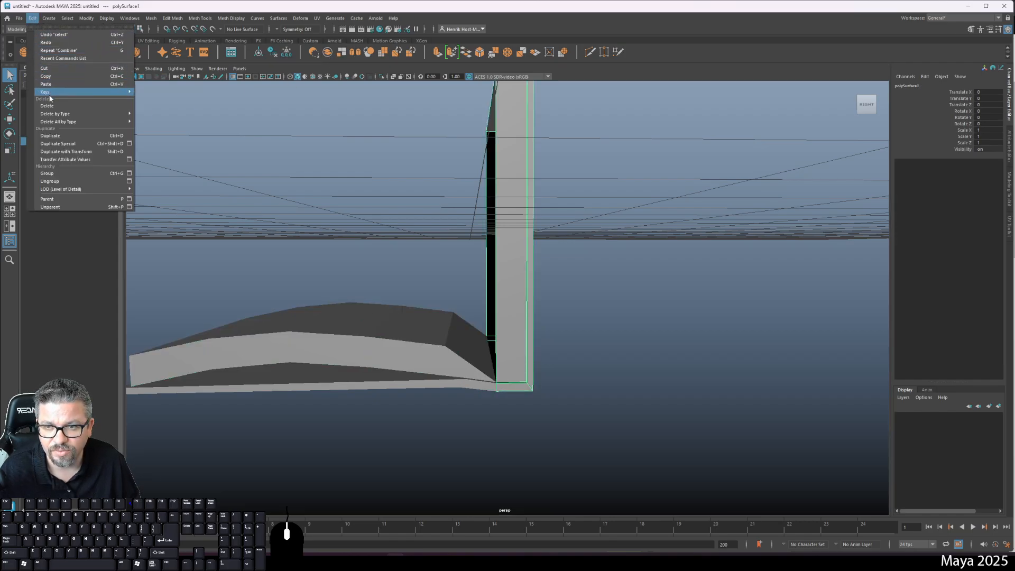
left_click(58, 181)
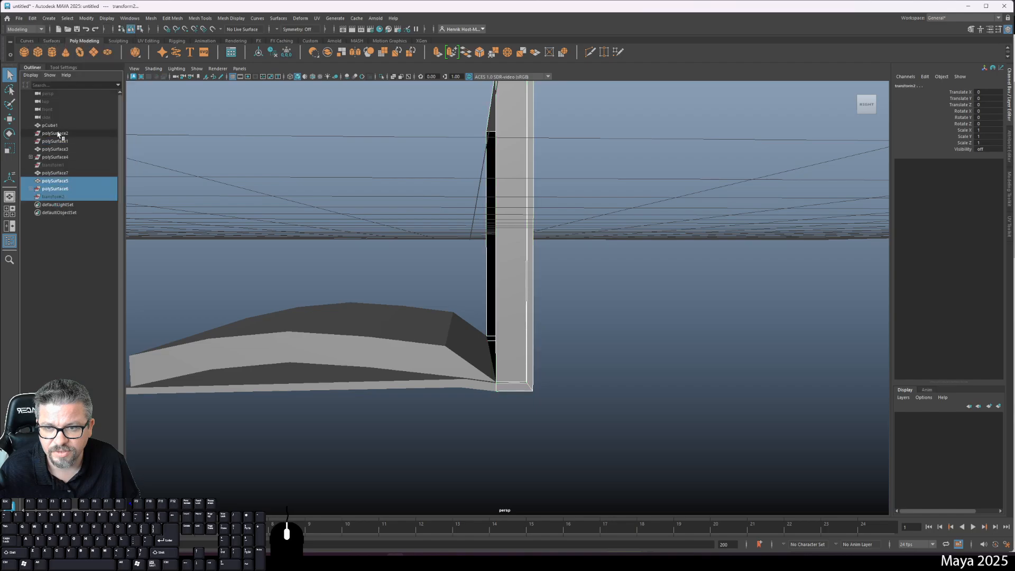
left_click(51, 158)
key("g")
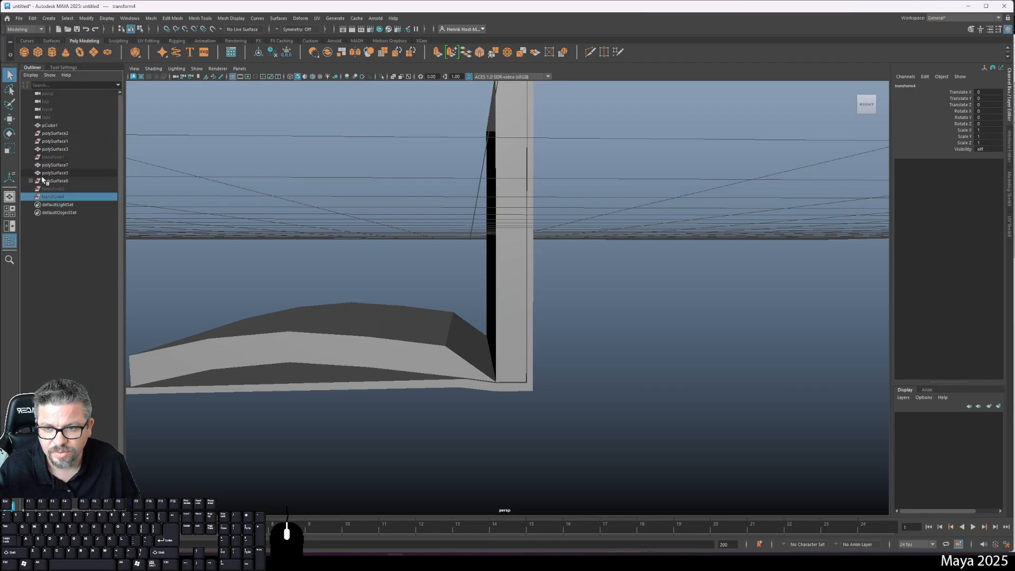
left_click(50, 182)
key("g")
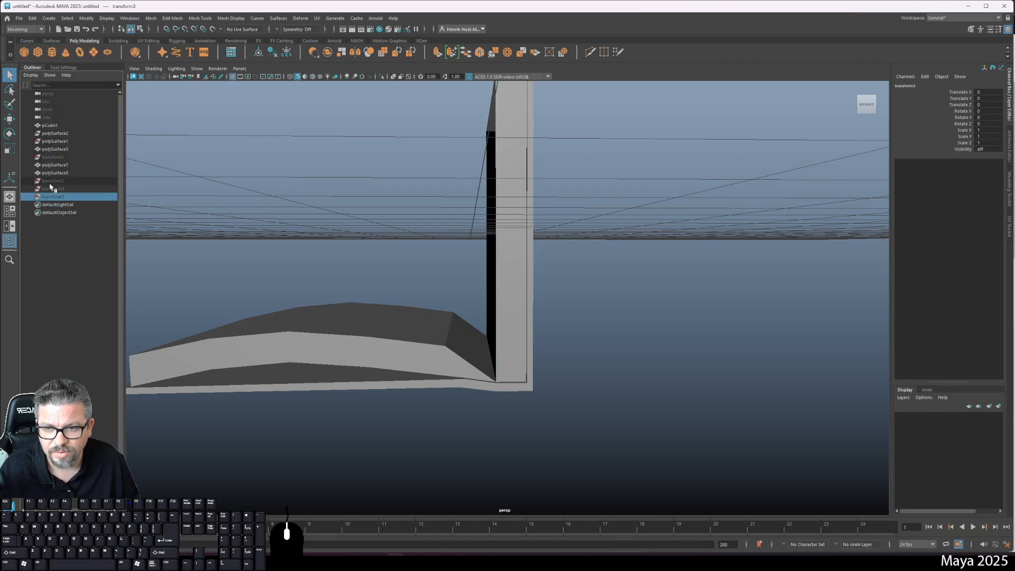
left_click(32, 18)
mouse_move(63, 120)
left_click(175, 121)
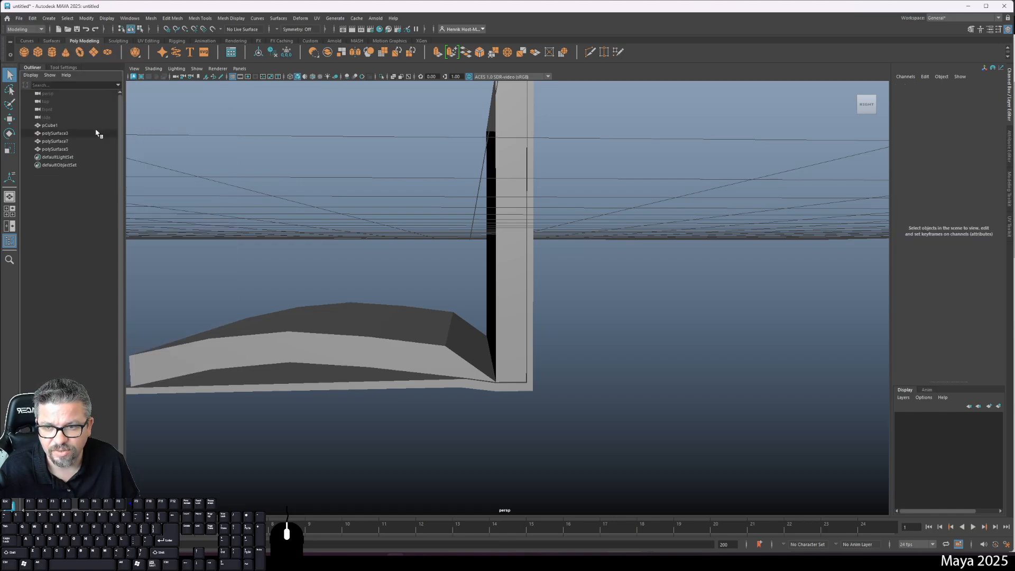
- Combine the joined page and spine mesh with the flat lower cover, polySurface3
left_click(378, 355)
left_click_drag(378, 354, 397, 304, "alt")
right_click_drag(397, 304, 429, 338, "alt")
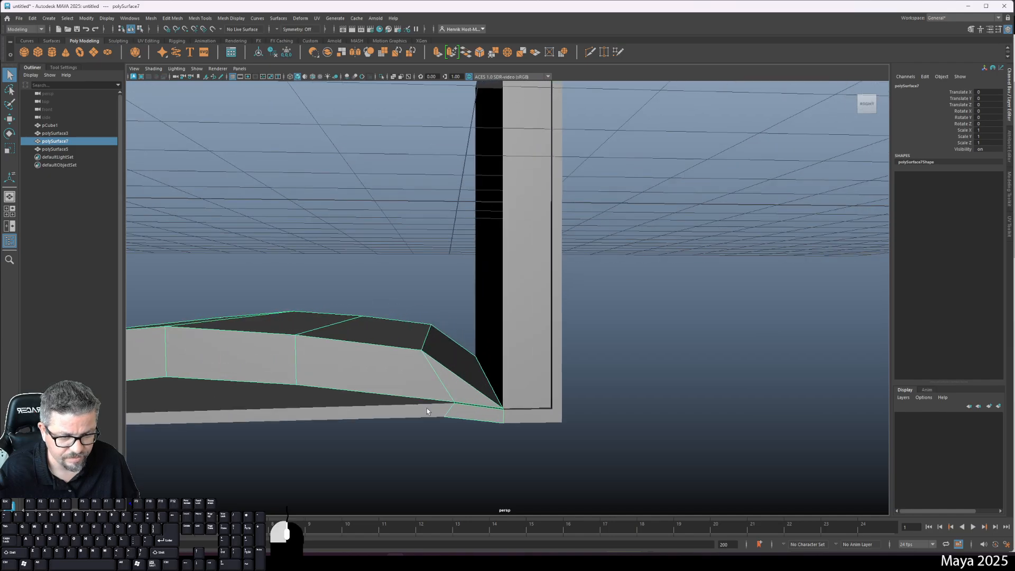
left_click(427, 408)
left_click_drag(455, 412, 498, 378, "alt")
left_click(462, 379, "shift")
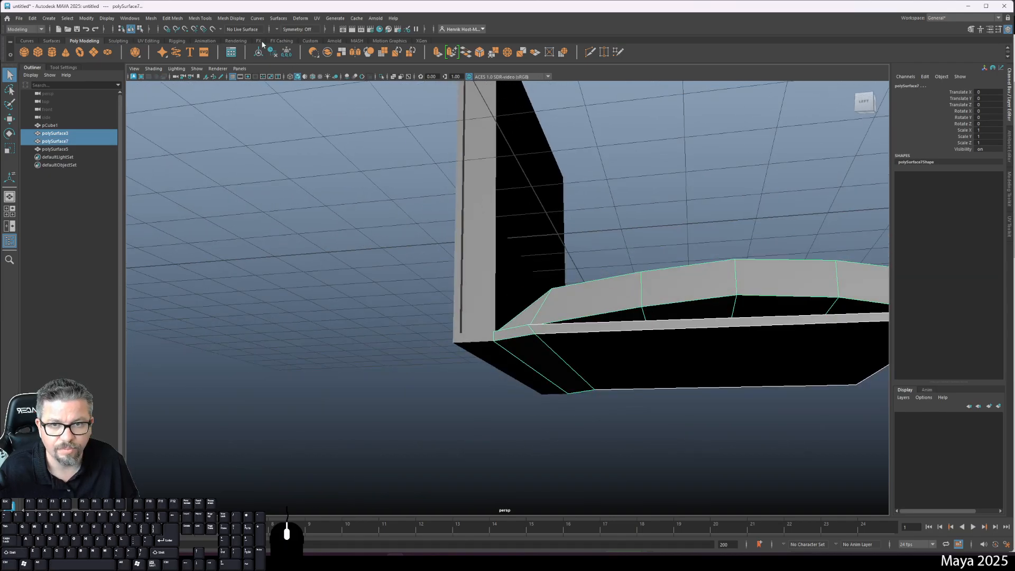
left_click(327, 56)
- Select the vertices around the spine strip of the combined mesh and merge the coincident ones with the Merge Vertices options
left_click_drag(505, 369, 527, 374, "alt")
right_click_drag(577, 305, 540, 305)
left_click_drag(514, 389, 540, 397, "alt")
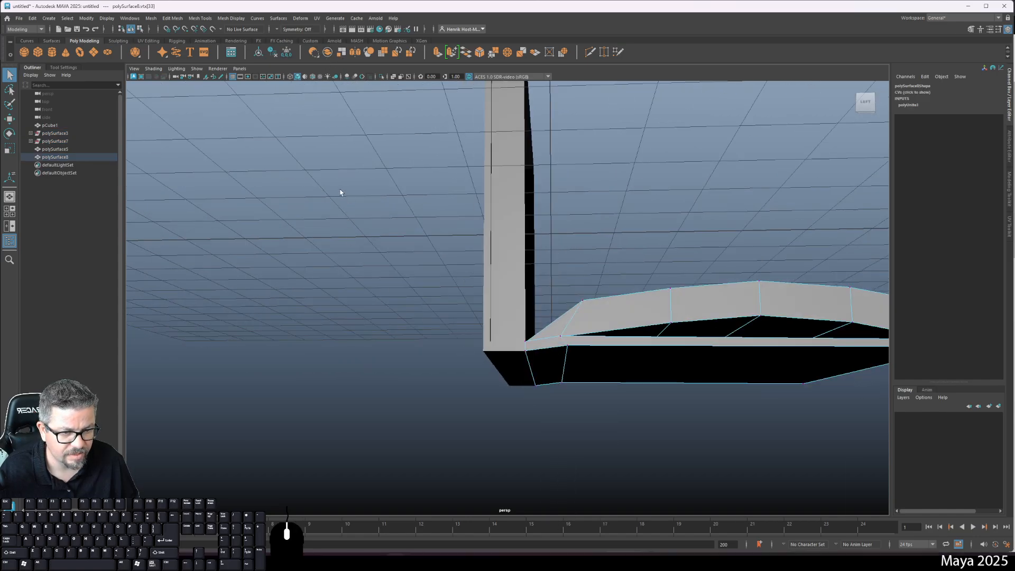
left_click_drag(340, 189, 608, 544)
right_click_drag(563, 365, 622, 305, "shift")
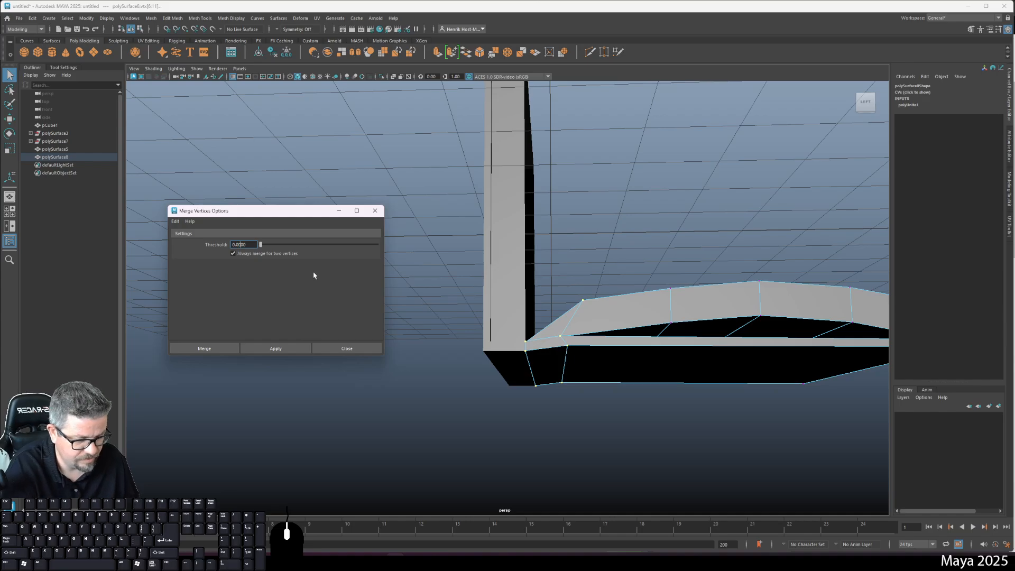
left_click(229, 350)
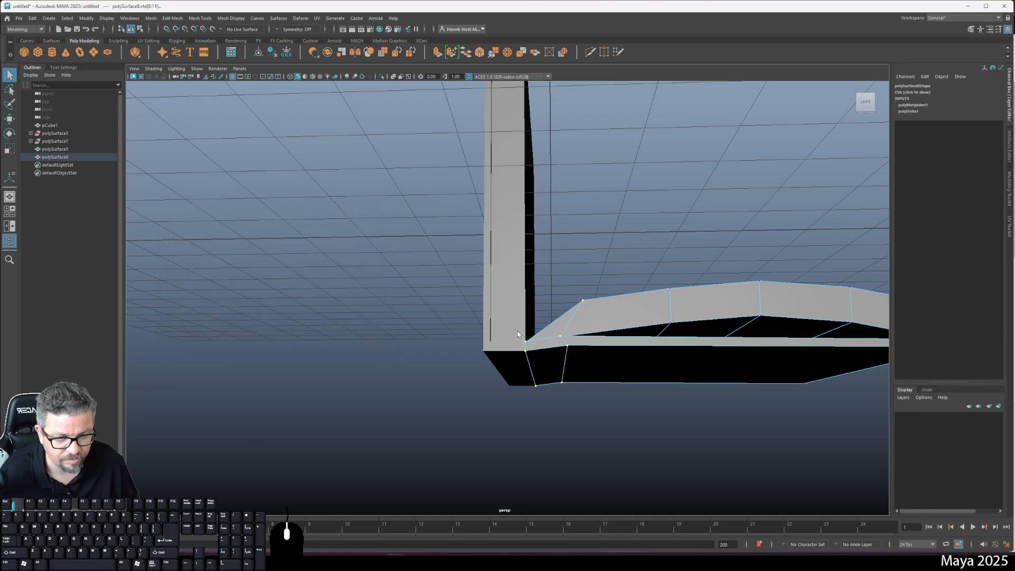
- Check the joined book mesh in smooth preview and restore the unsmoothed display
left_click_drag(562, 360, 452, 334, "alt")
key("3")
key("1")
- Return to object selection and delete the upright cover
key("F8")
left_click(635, 442)
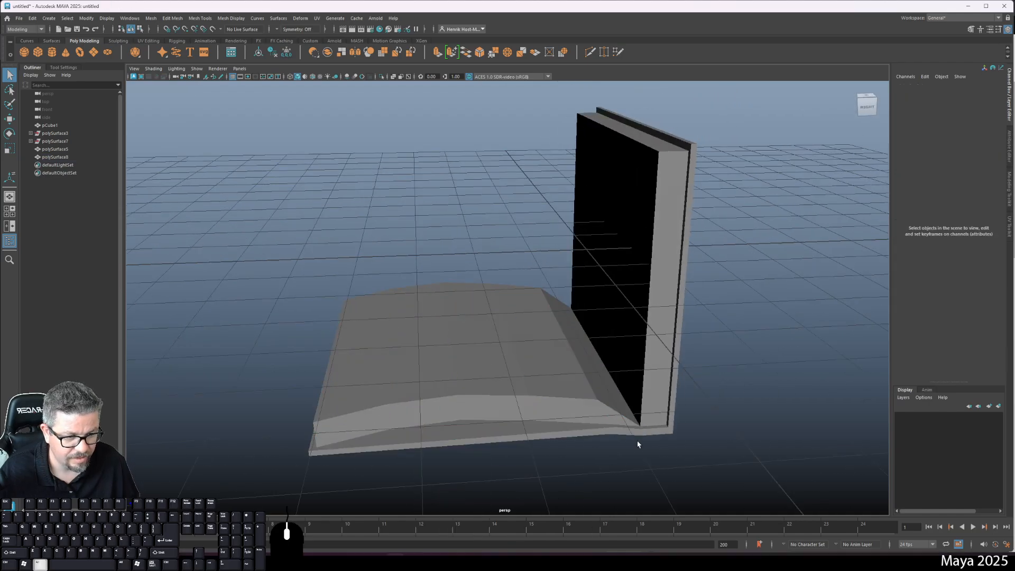
left_click(663, 408)
key("Delete")
- Duplicate the remaining book half in place
left_click(523, 379)
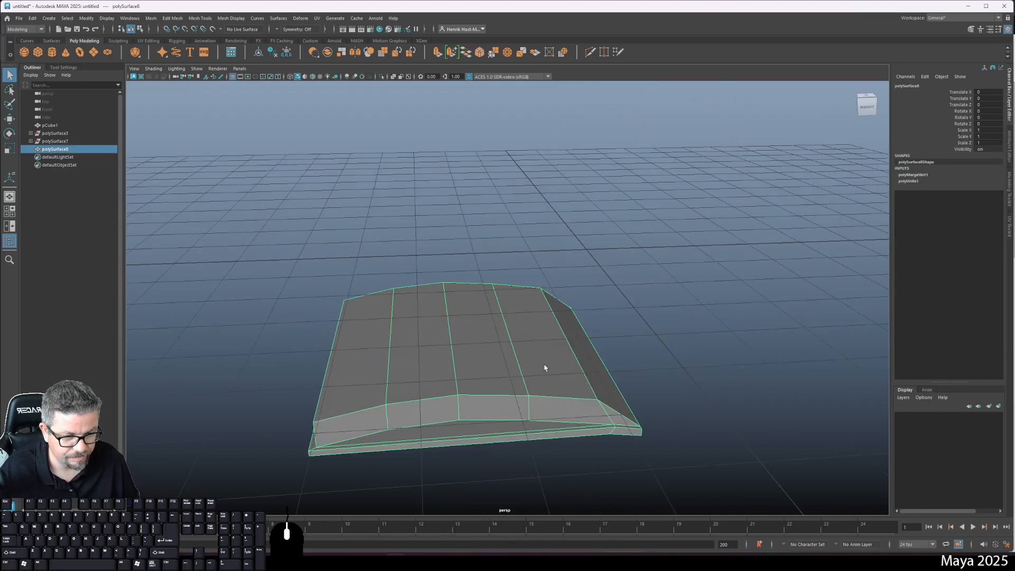
left_click_drag(547, 367, 511, 359, "alt")
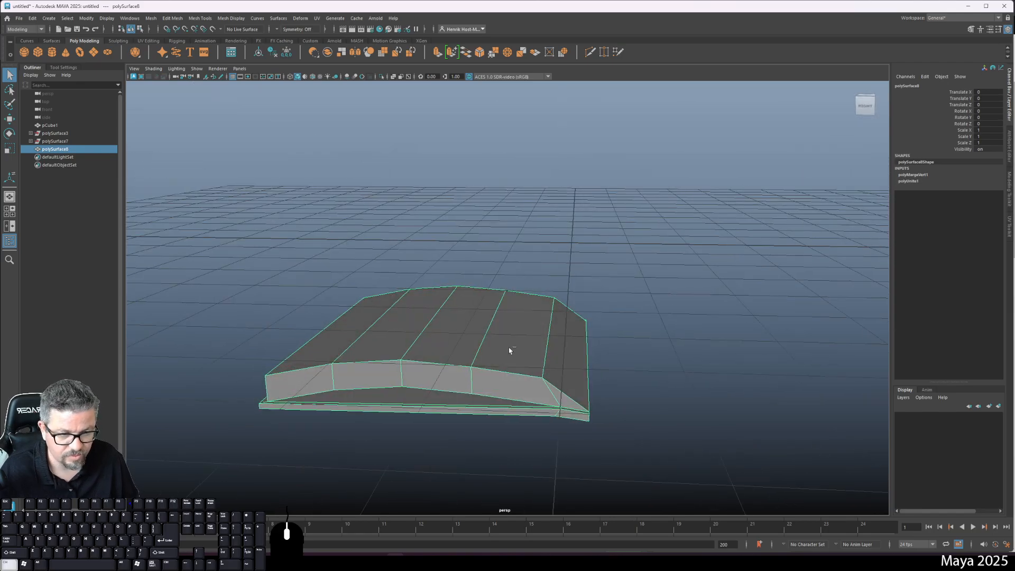
key("ctrl+d")
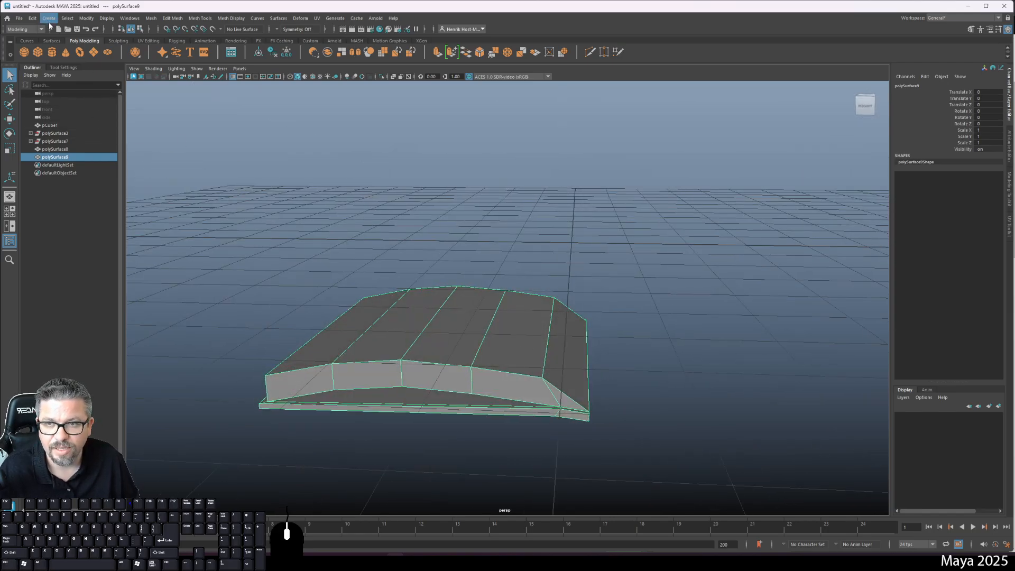
- Ungroup the leftover polySurface3 and polySurface7 groups
left_click(51, 133)
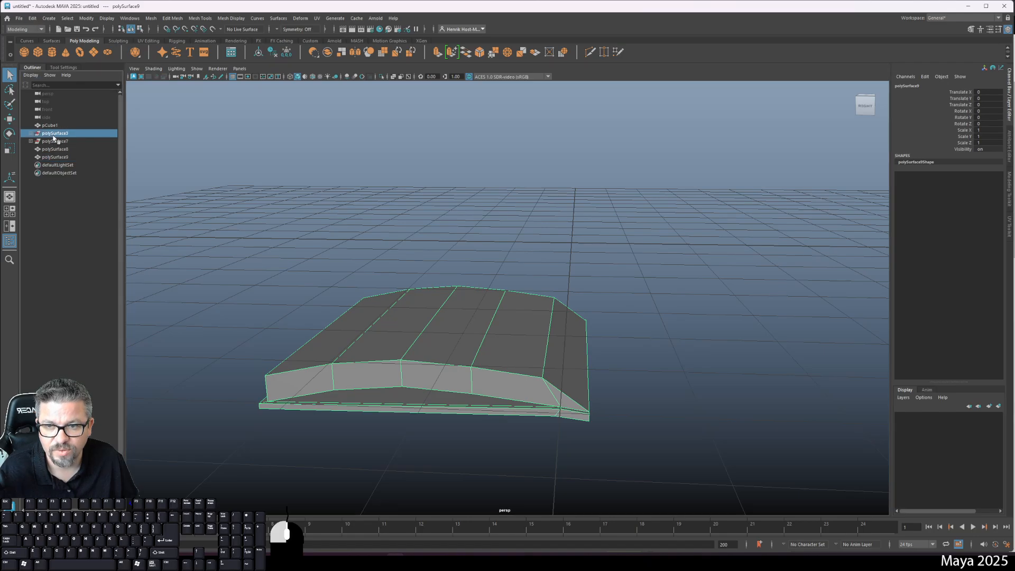
left_click(36, 20)
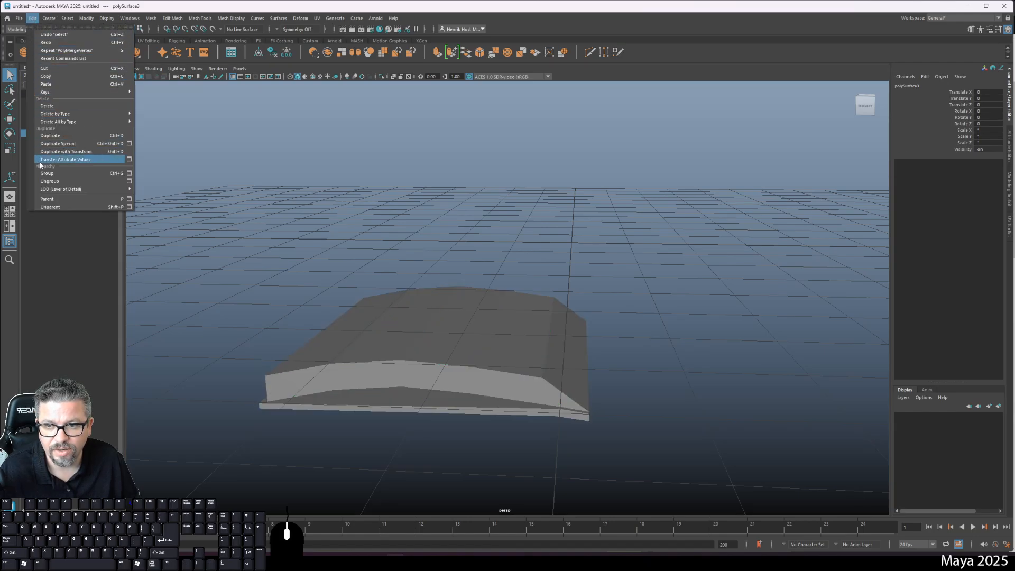
left_click(49, 183)
left_click(50, 136)
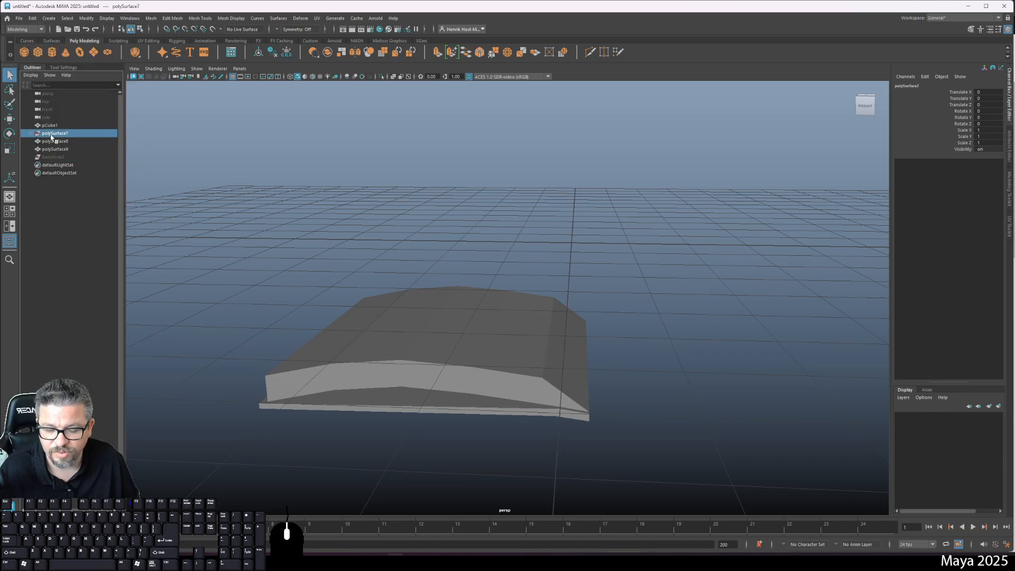
key("g")
- Select the duplicated book half and snap its pivot to the spine edge where the two halves meet
left_click(466, 335)
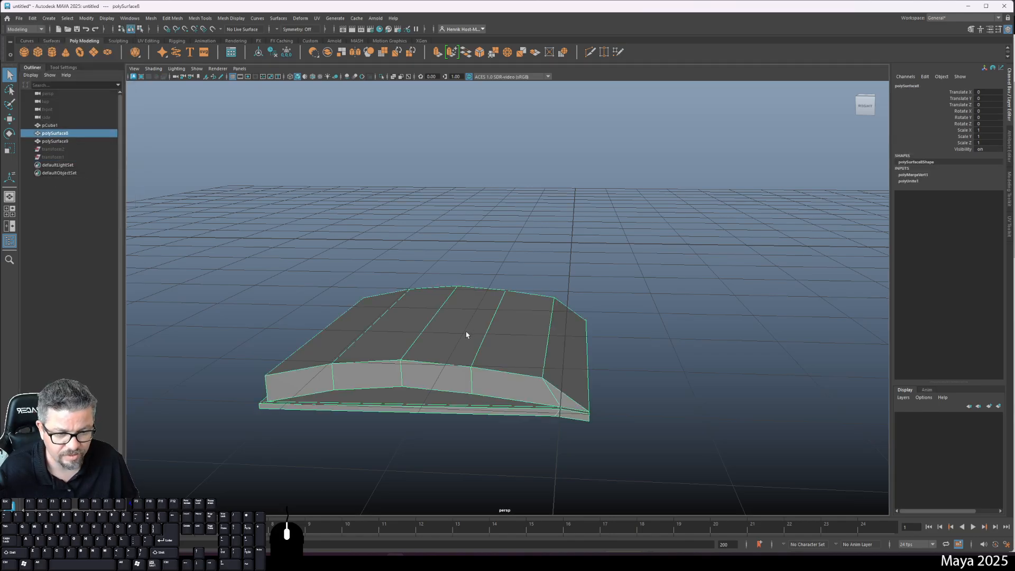
key("e")
left_click_drag(476, 363, 483, 358)
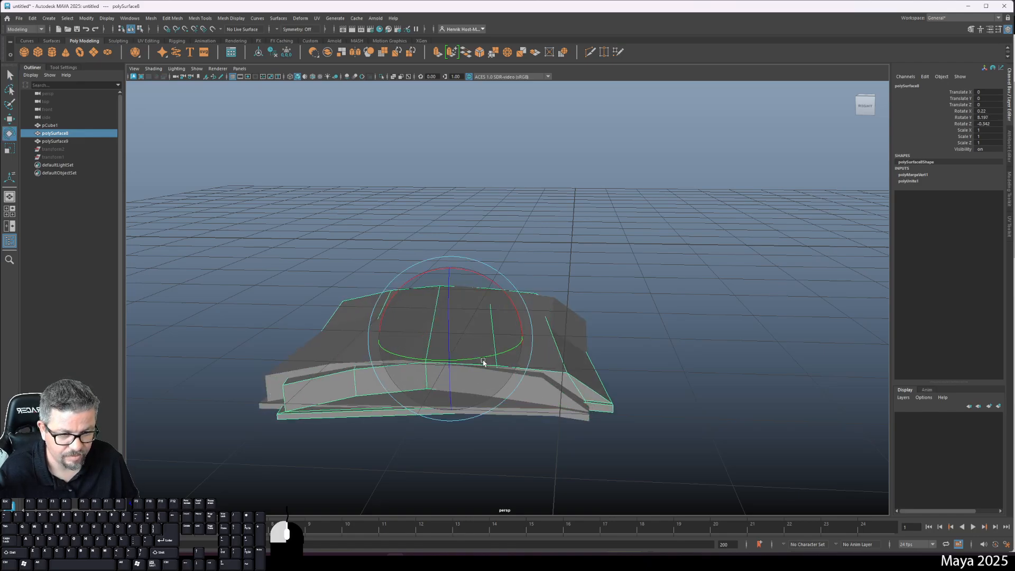
key("ctrl+z")
key("d")
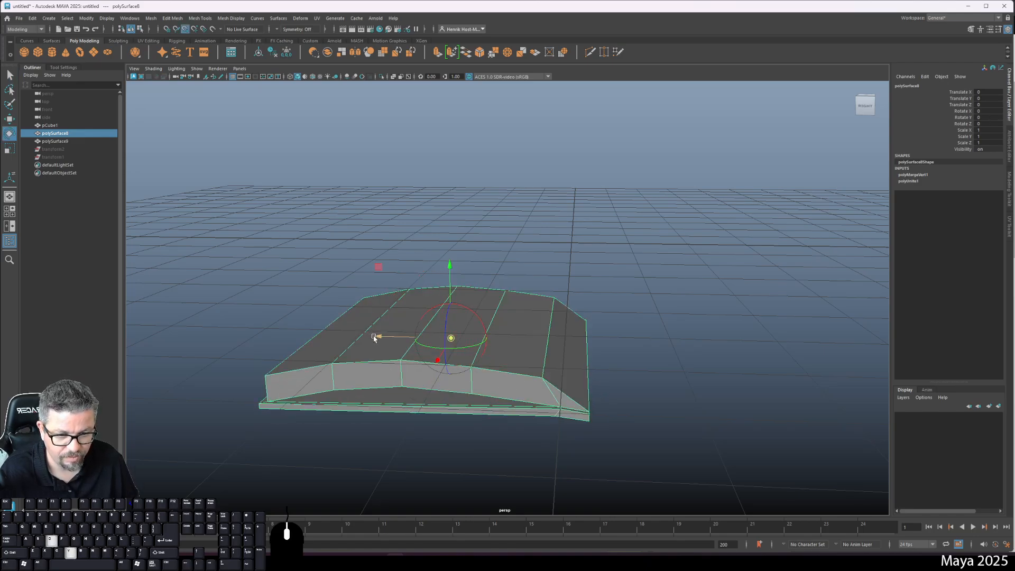
left_click_drag(378, 338, 403, 342)
- Rotate the duplicated half 180 degrees around Y so it forms the opposite side of the open book
left_click_drag(618, 383, 688, 243, "alt")
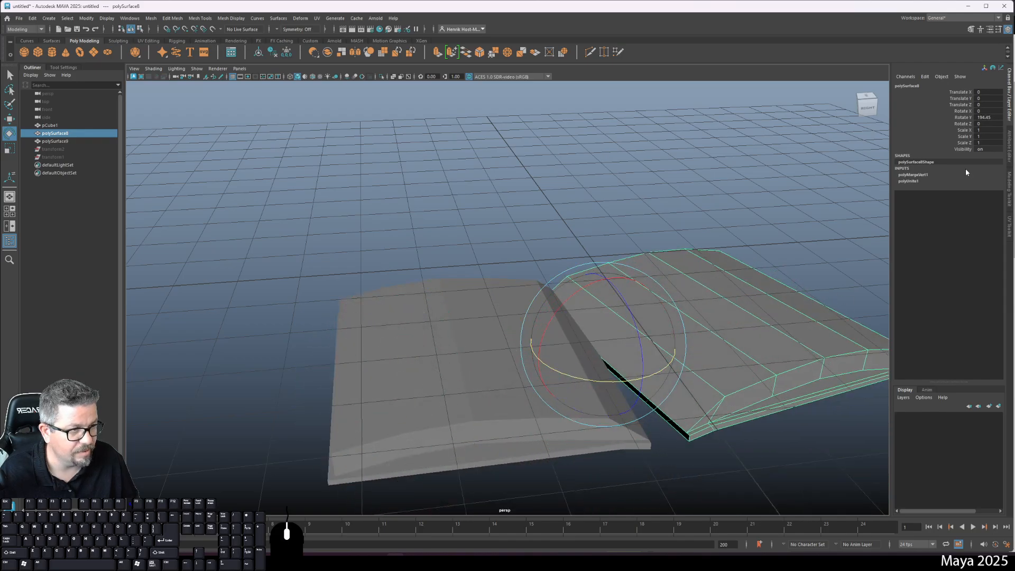
left_click(990, 118)
type("180")
key("Return")
left_click_drag(877, 203, 601, 313, "alt")
right_click_drag(601, 313, 641, 411, "alt")
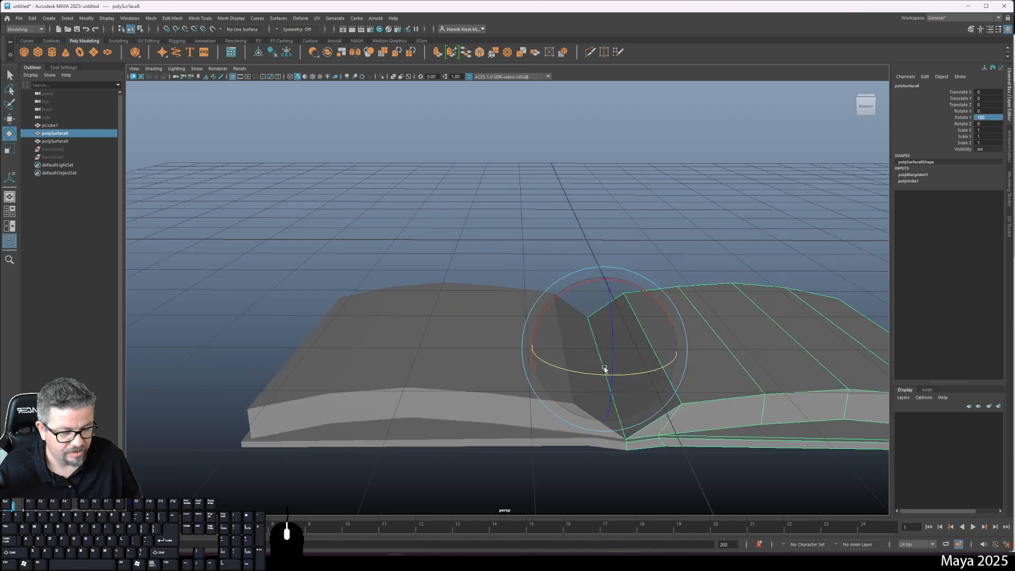
- Select both book halves and combine them into a single mesh
left_click_drag(472, 374, 394, 302, "alt")
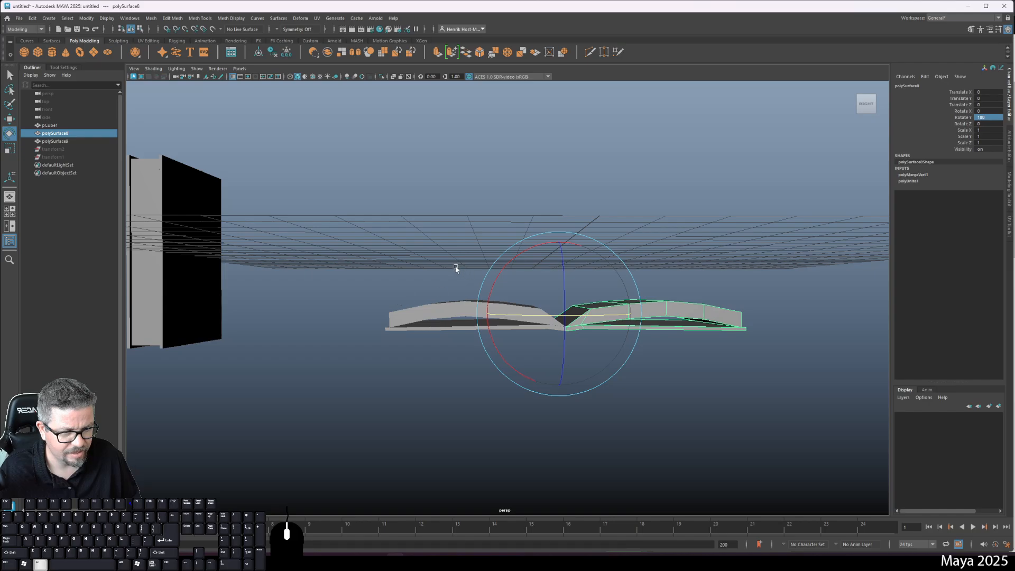
right_click_drag(456, 269, 552, 442, "alt")
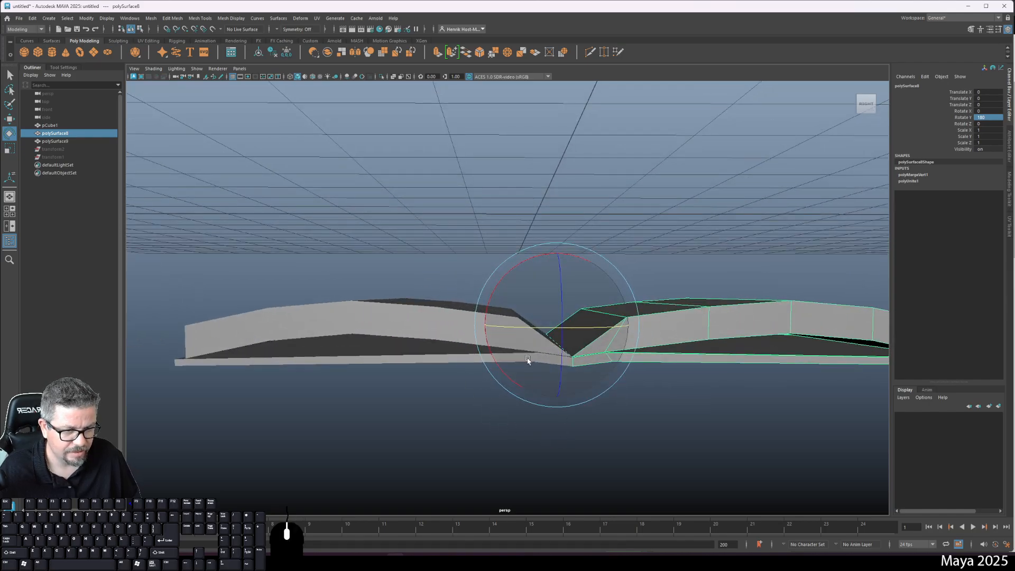
left_click(478, 281)
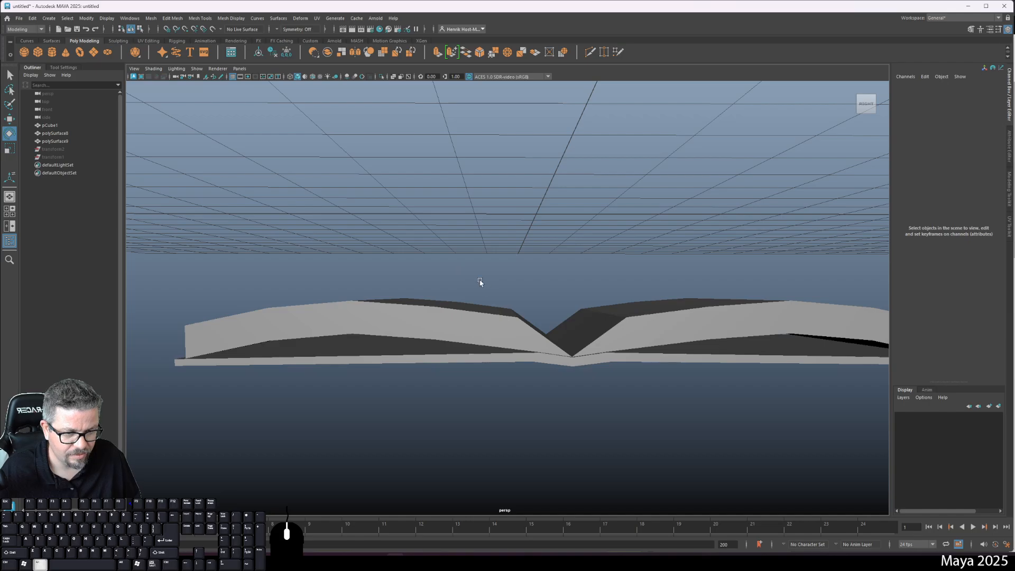
right_click_drag(478, 281, 508, 386, "alt")
left_click(504, 343)
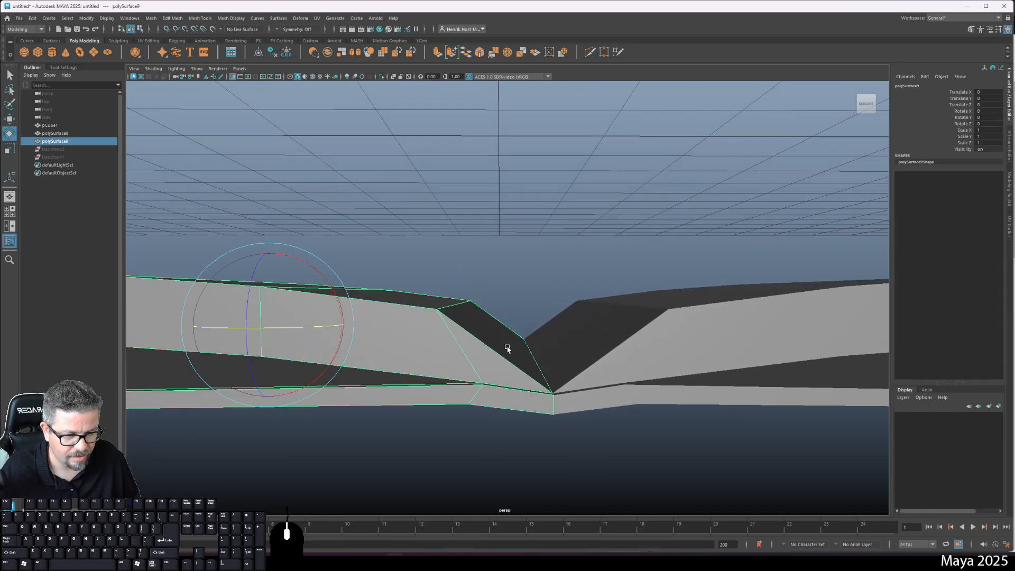
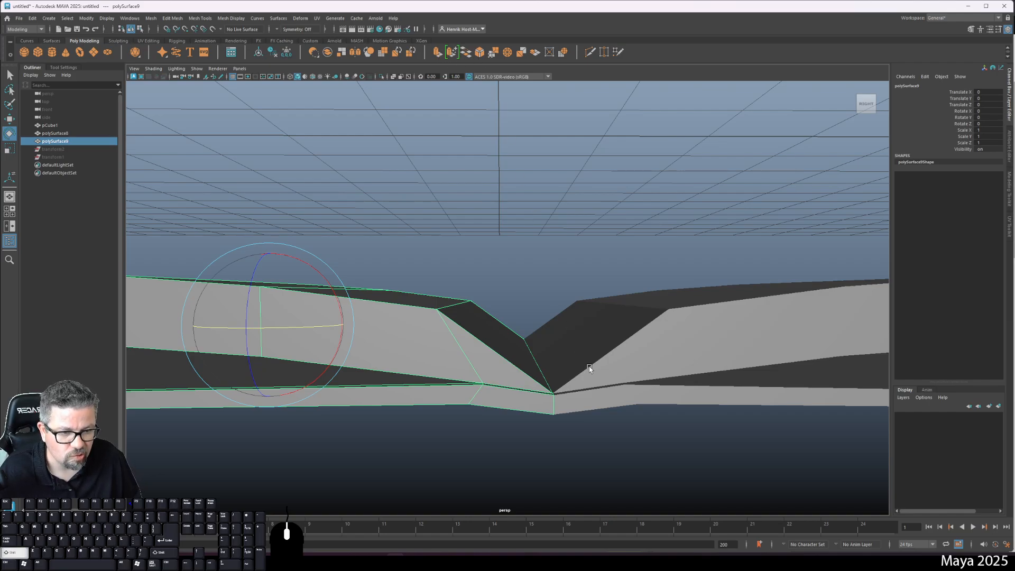
left_click(590, 347, "shift")
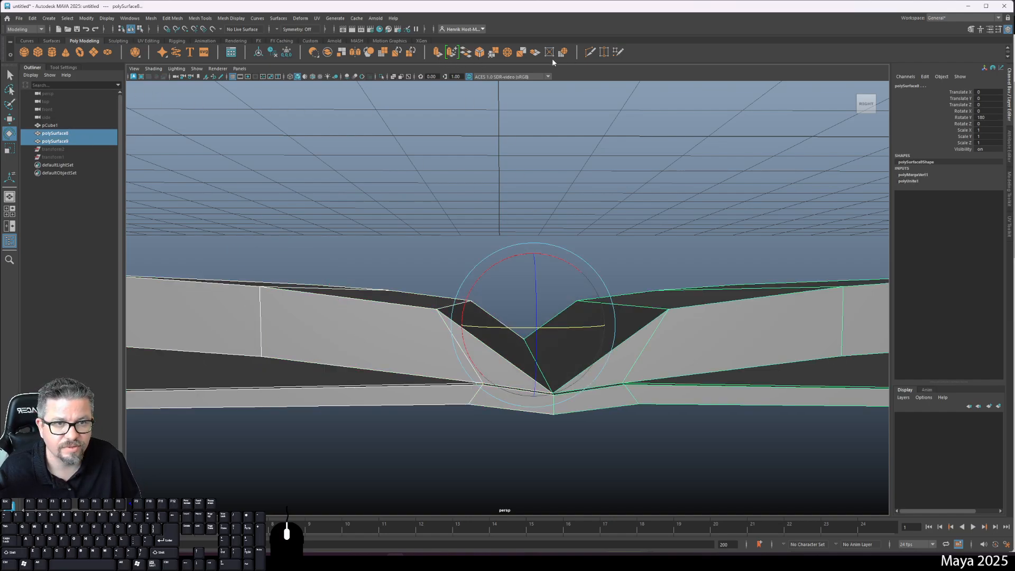
left_click(313, 51)
- Select the combined mesh's vertices along the central seam and merge them
left_click_drag(529, 349, 585, 415, "alt")
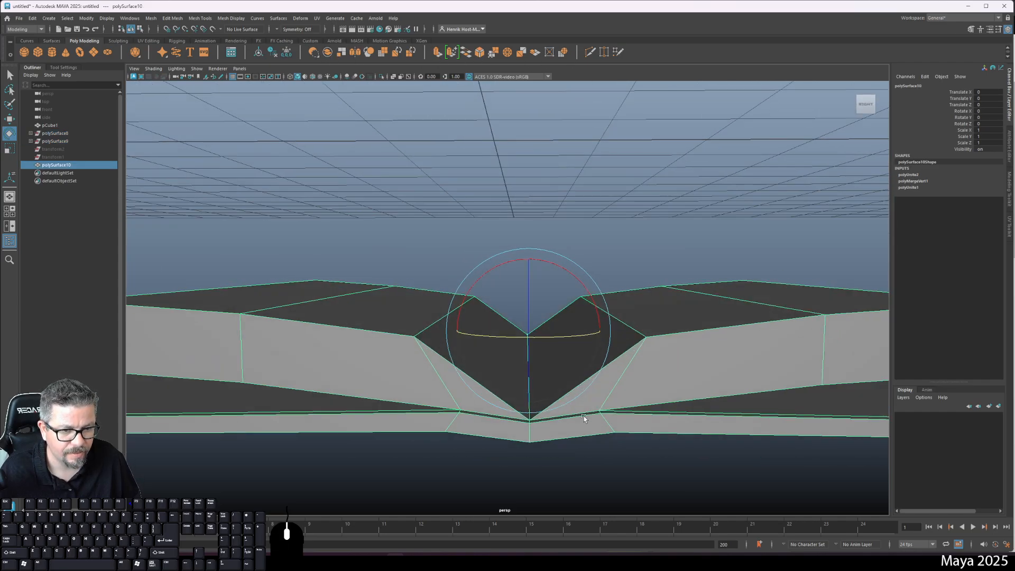
right_click_drag(584, 417, 535, 344)
left_click_drag(535, 345, 534, 389, "alt")
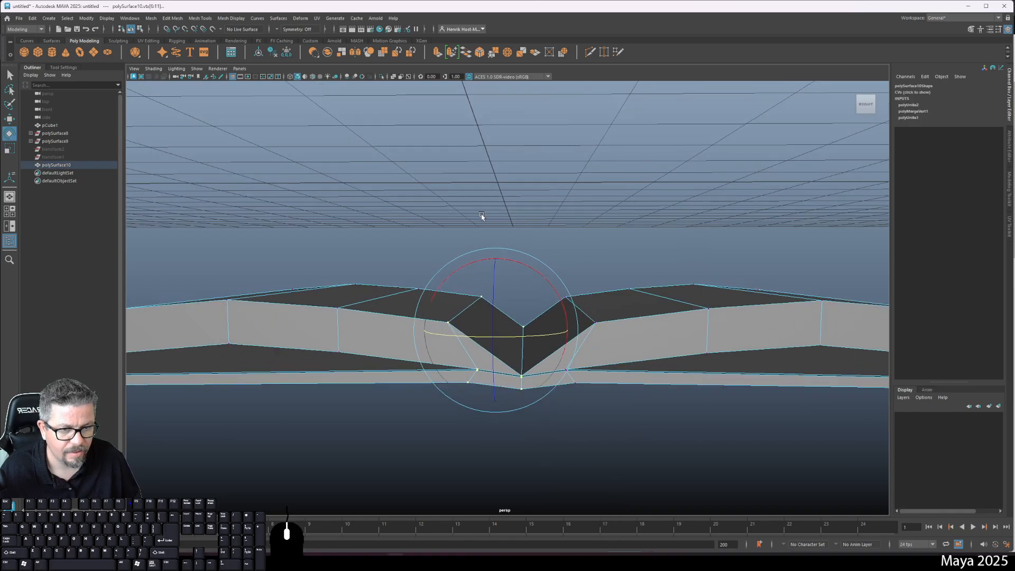
left_click_drag(482, 216, 555, 465)
right_click_drag(547, 420, 591, 343)
key("ctrl+z")
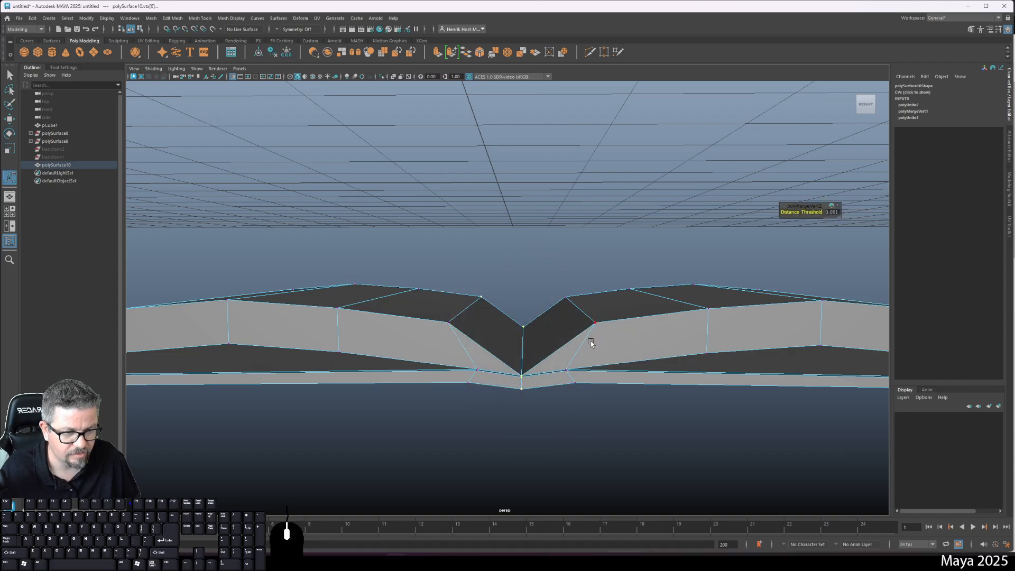
- Check the whole open book in smooth preview and return to the unsmoothed display
key("3")
left_click_drag(539, 362, 566, 344, "alt")
key("F8")
left_click_drag(597, 379, 412, 383, "alt")
right_click_drag(413, 384, 306, 113, "alt")
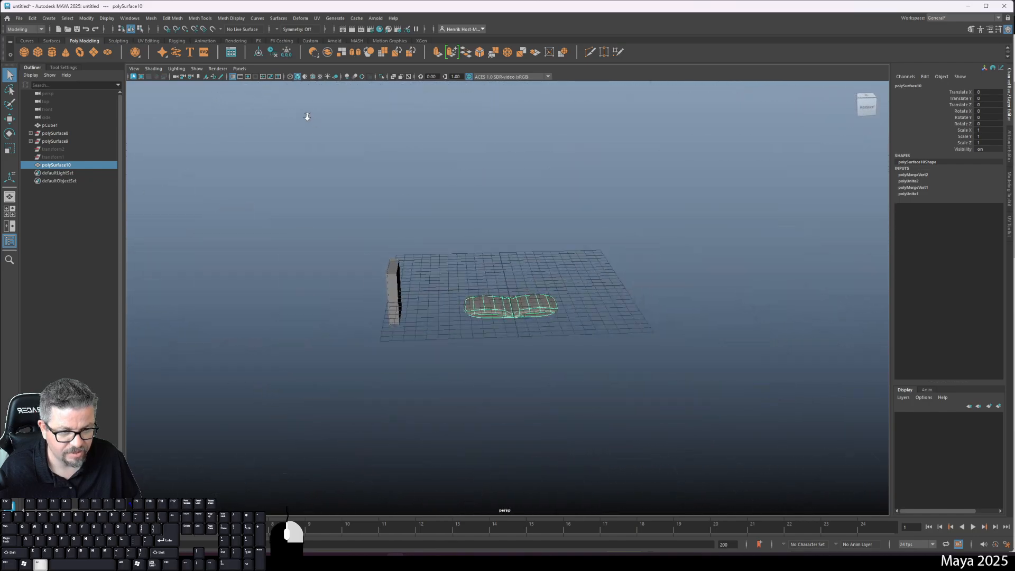
right_click_drag(460, 276, 547, 415, "alt")
scroll(520, 377, "up", 3)
key("1")
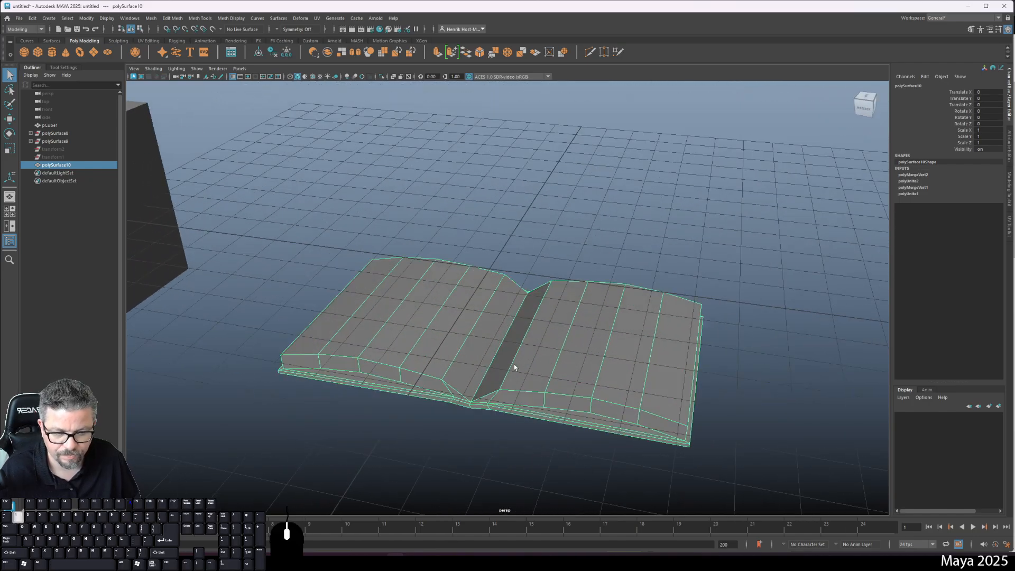
- Switch the joined book mesh to vertex selection with the end of the central gutter in view
left_click_drag(515, 370, 519, 301, "alt")
right_click_drag(519, 301, 628, 483, "alt")
left_click_drag(628, 483, 526, 340, "alt")
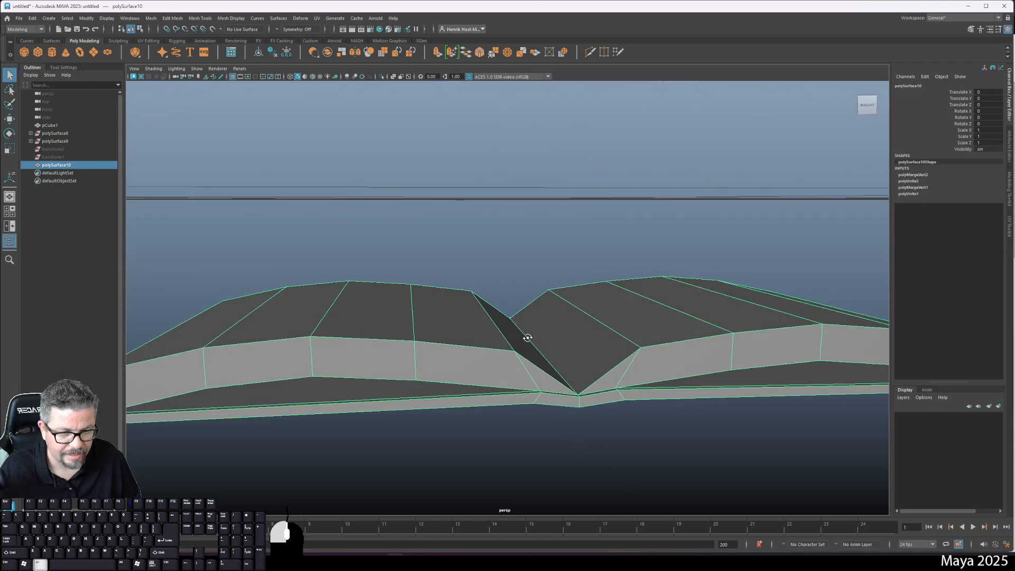
right_click(565, 325)
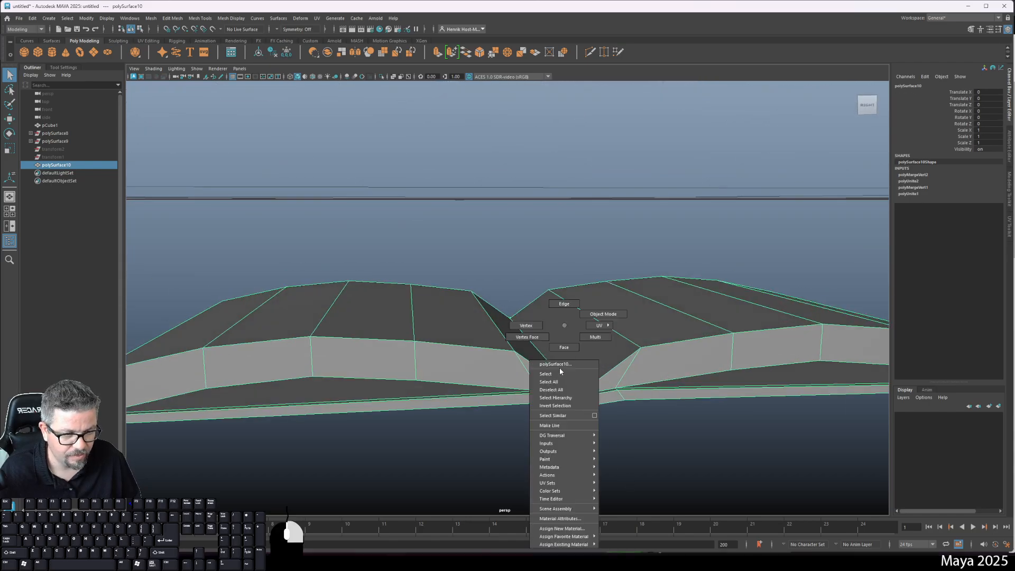
left_click(530, 323)
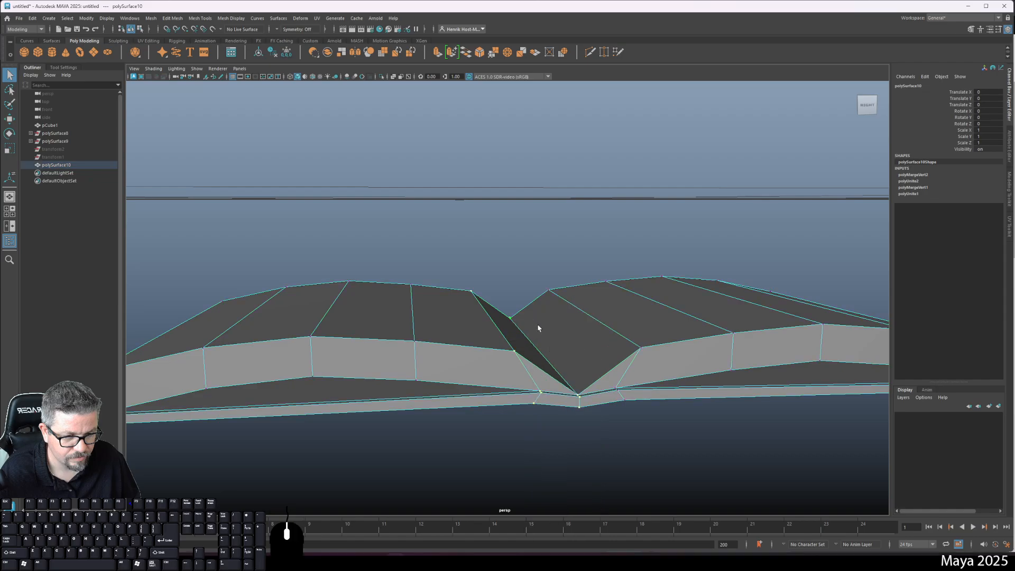
left_click_drag(540, 388, 477, 257, "alt")
- Try a Multi-Cut from the spine strip's corner vertex to the page edge near the gutter, and undo it
left_click(590, 52)
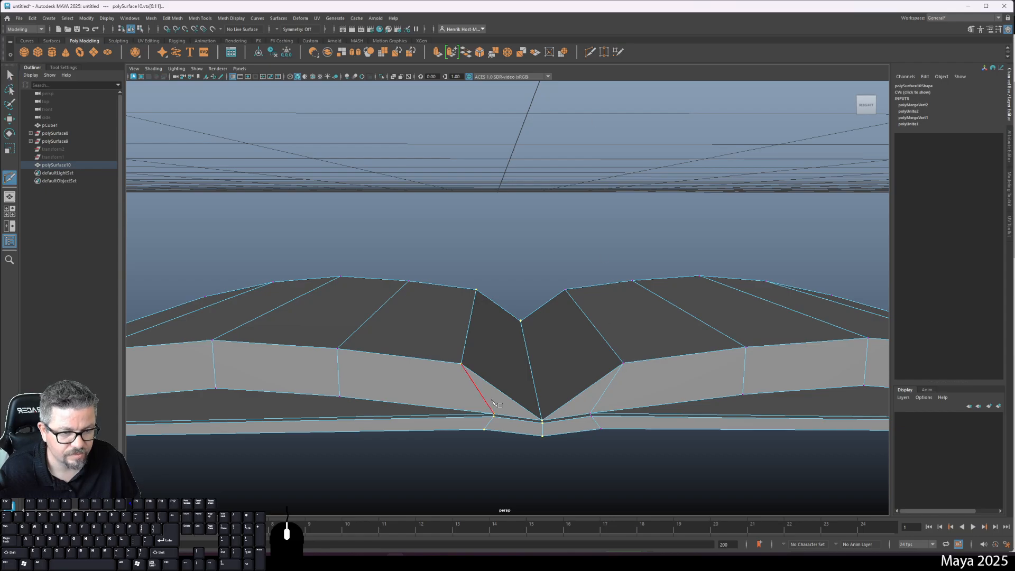
left_click(497, 414)
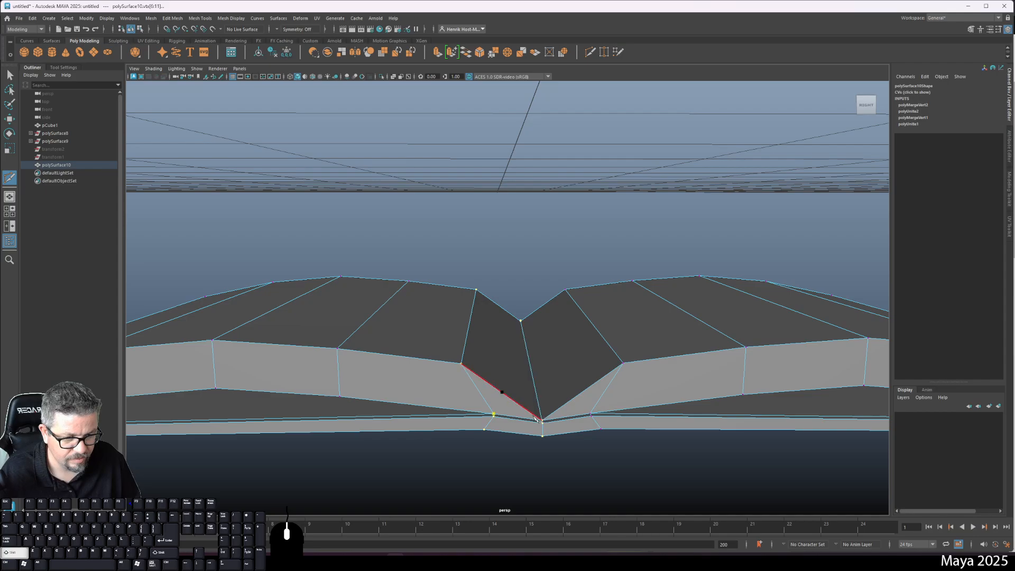
left_click_drag(537, 403, 531, 328, "alt")
scroll(607, 438, "up", 5)
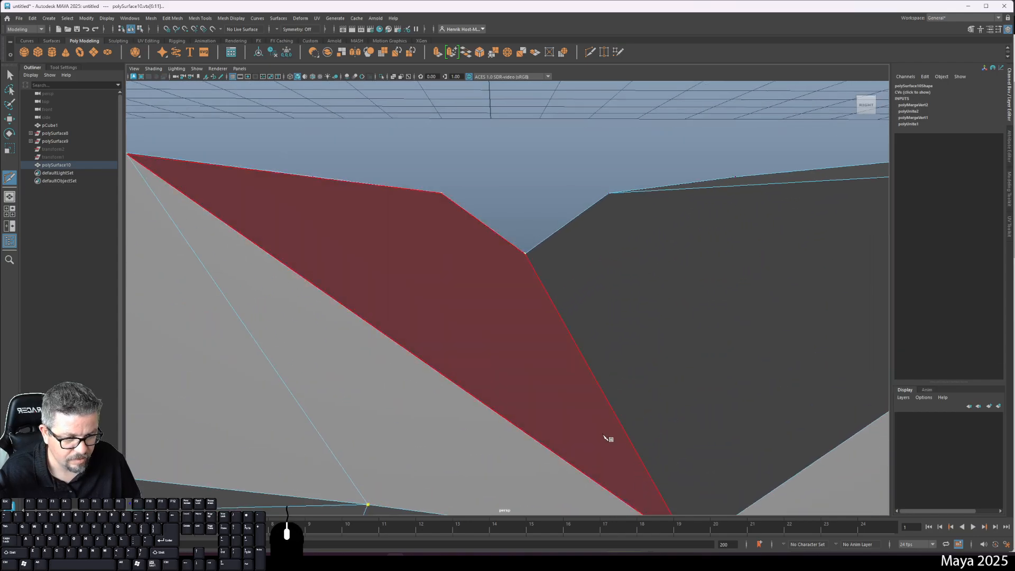
scroll(571, 469, "down", 3)
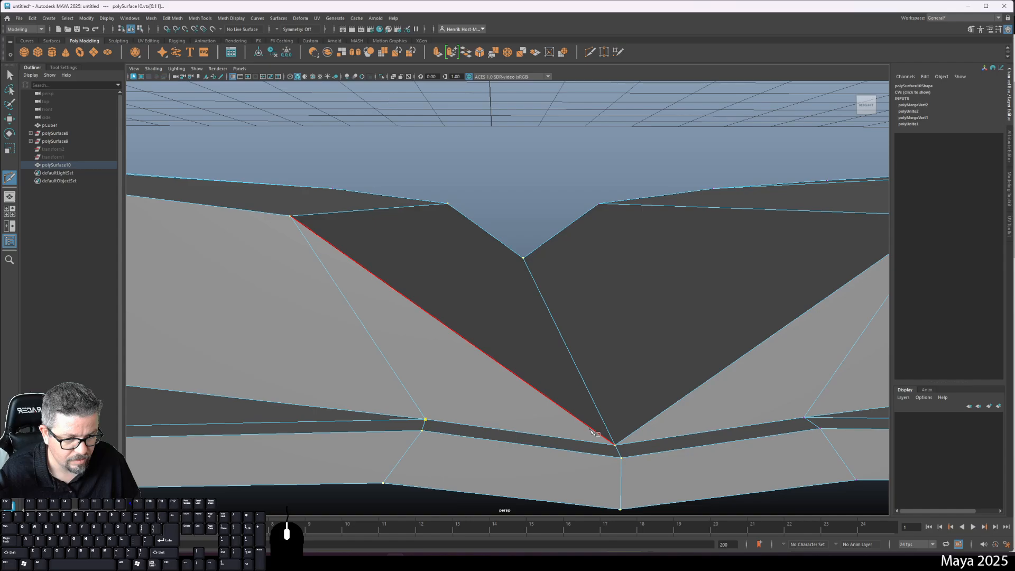
left_click_drag(591, 430, 584, 423)
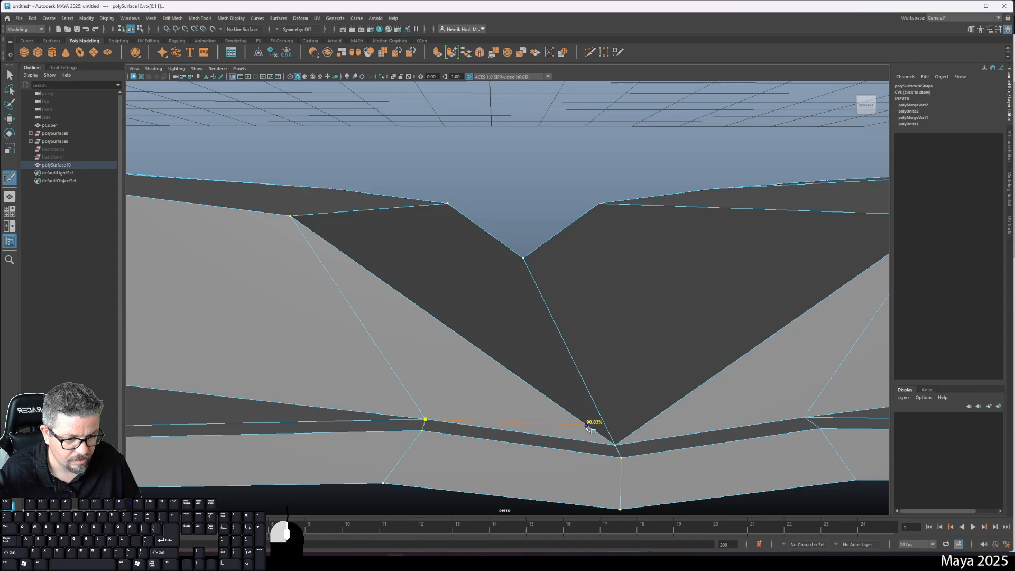
left_click_drag(586, 426, 586, 424)
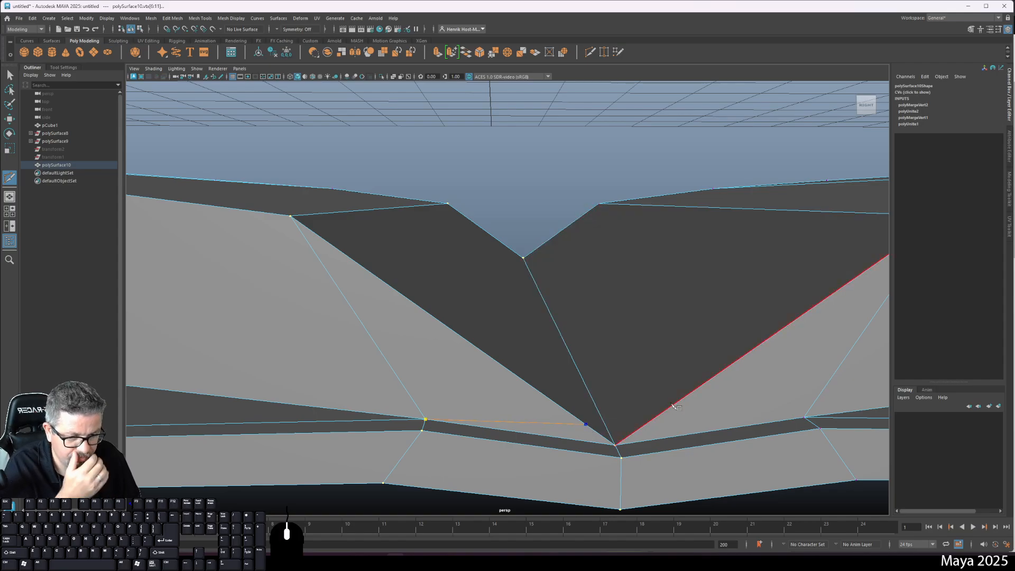
key("Return")
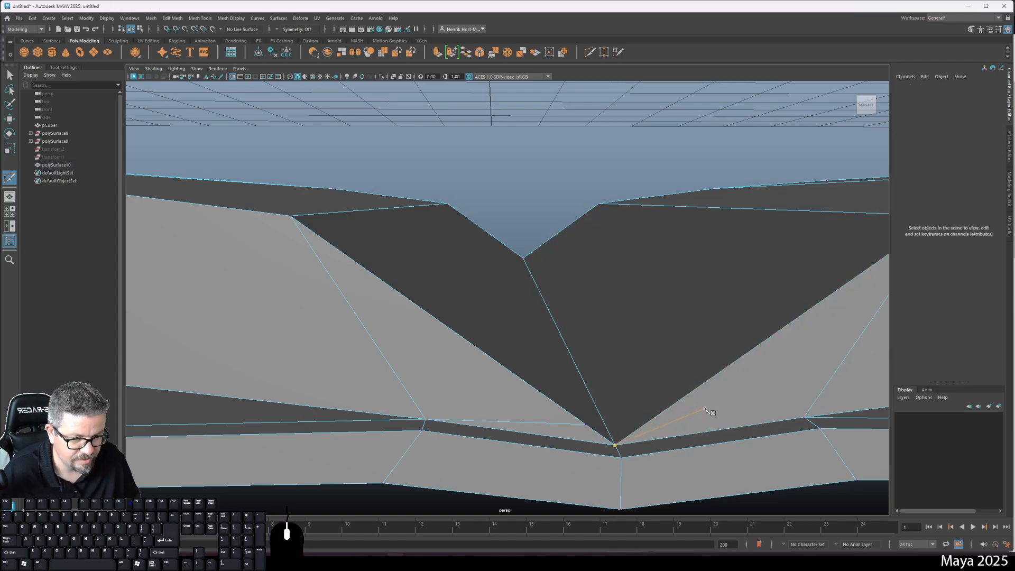
key("ctrl+z")
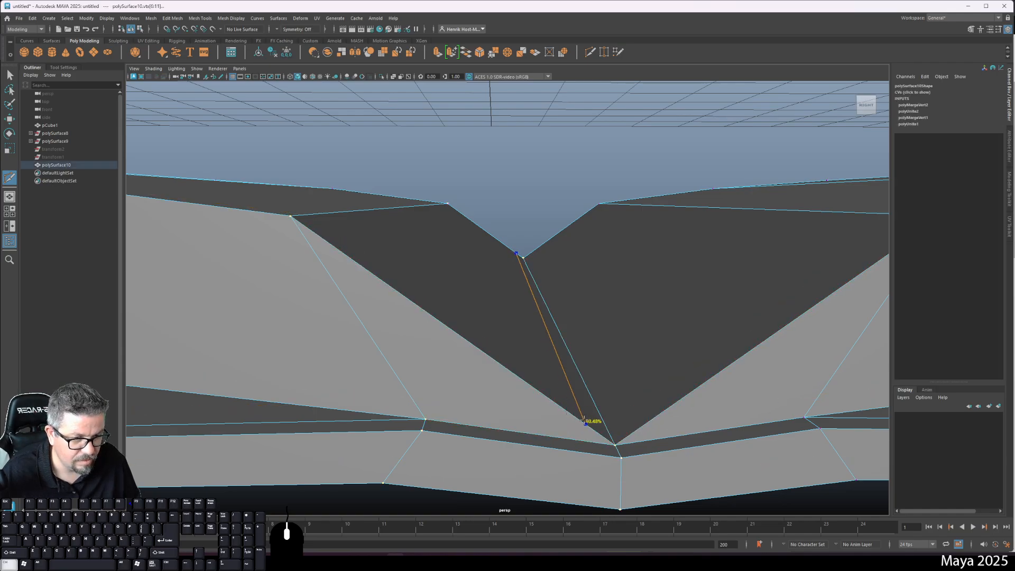
- Insert an edge loop beside the gutter crease on one page and cut both its ends to the adjacent spine strip corners
key("Return")
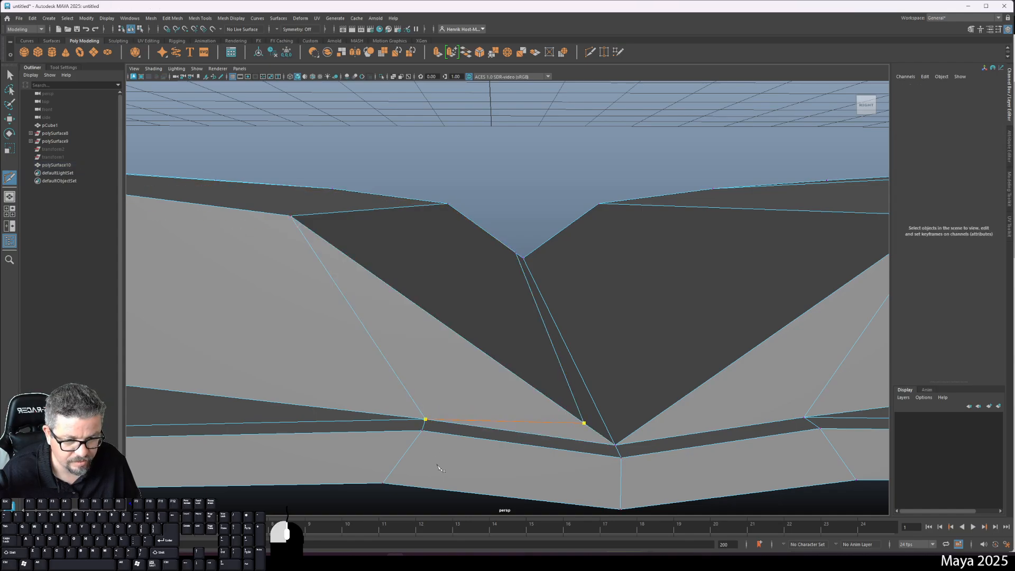
left_click(422, 431)
left_click_drag(496, 331, 625, 328, "alt")
left_click(570, 360)
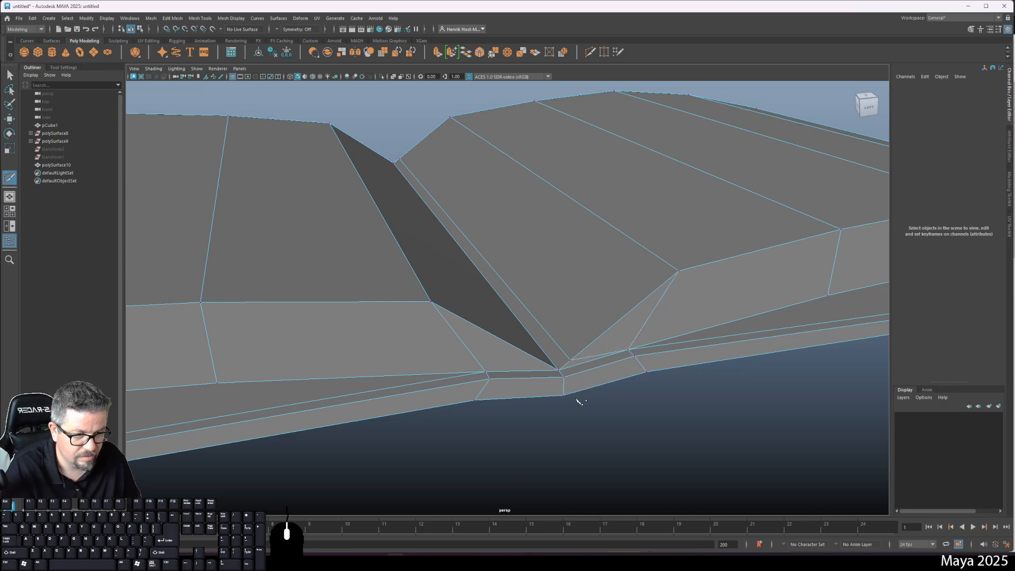
- Insert a matching edge loop on the opposite page beside the crease and cut its near end to the spine strip corner
left_click_drag(548, 343, 521, 329, "alt")
right_click_drag(521, 329, 519, 287, "alt")
key("shift")
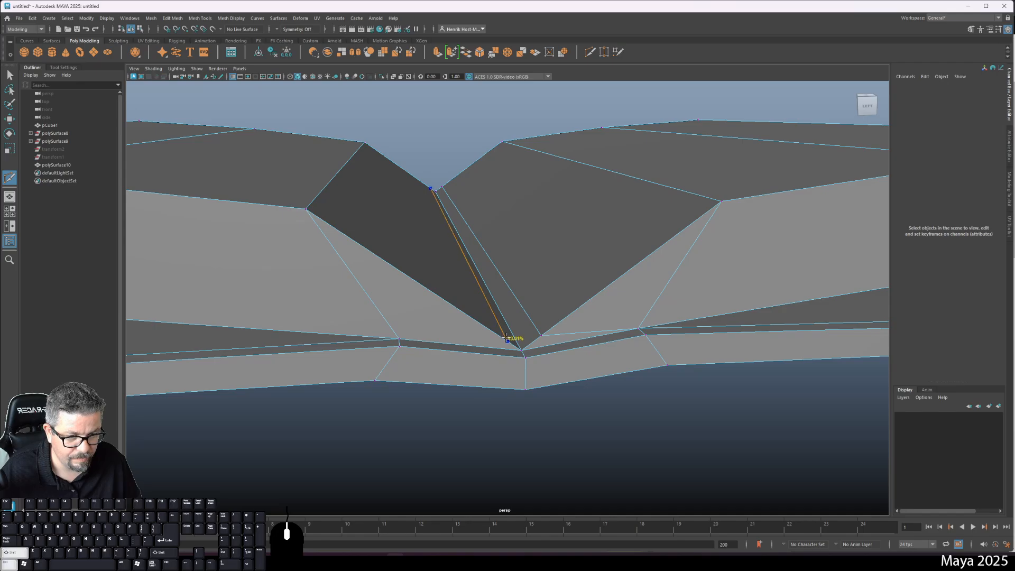
left_click(501, 337)
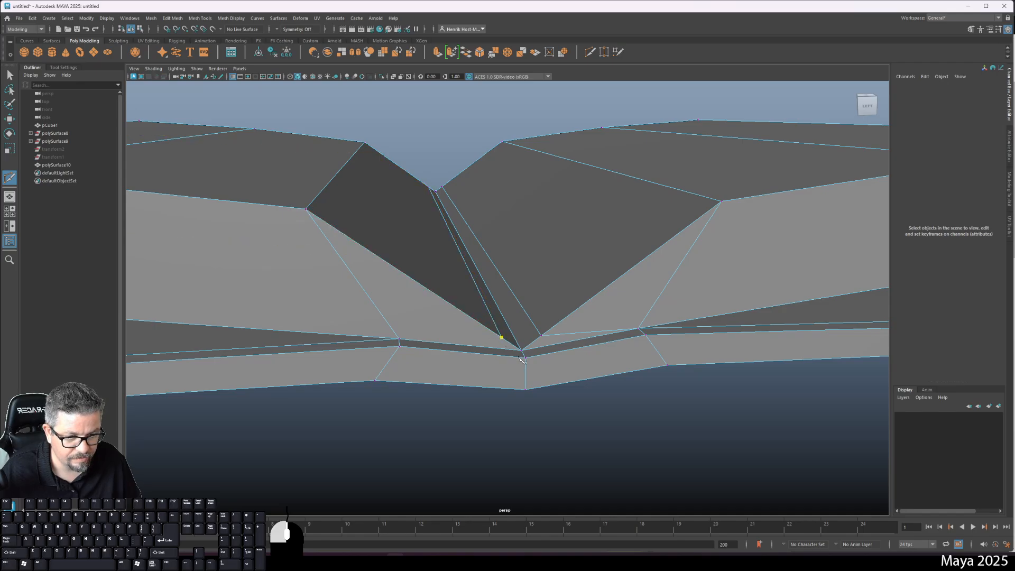
left_click(400, 339)
key("Return")
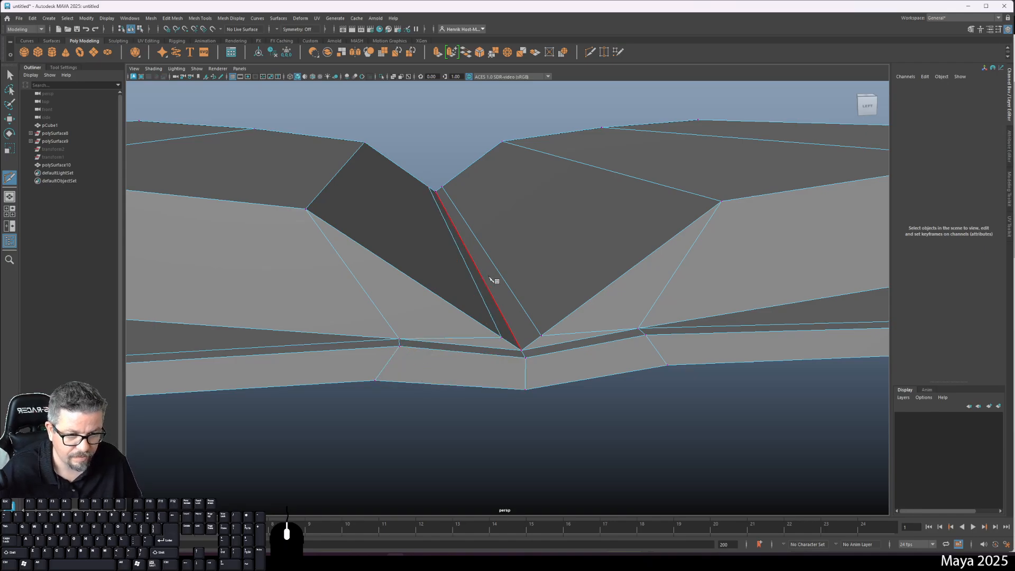
- Cut the second loop's remaining end to its adjacent spine strip corner and leave the Multi-Cut tool
left_click_drag(493, 281, 544, 204, "alt")
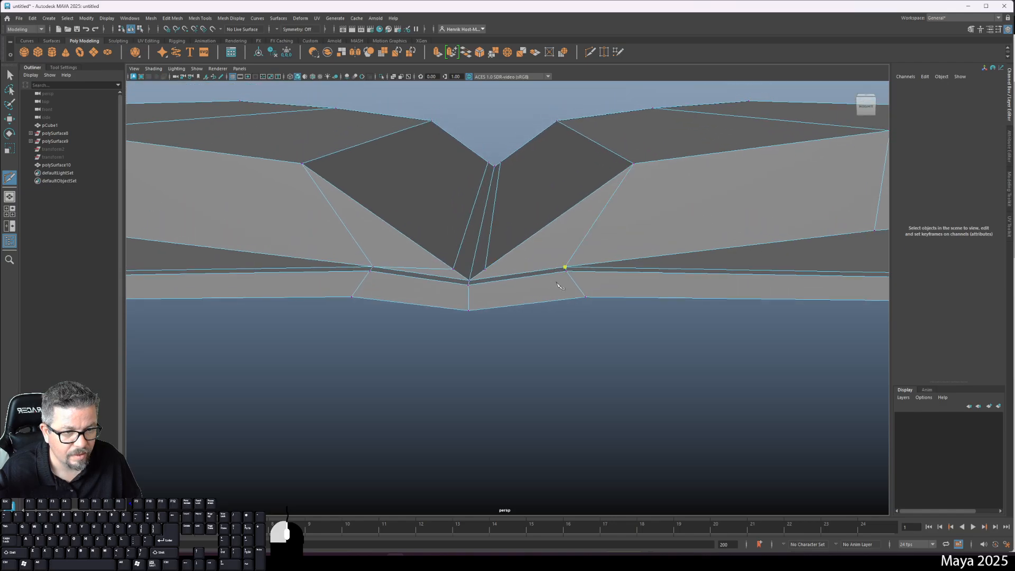
left_click(453, 269)
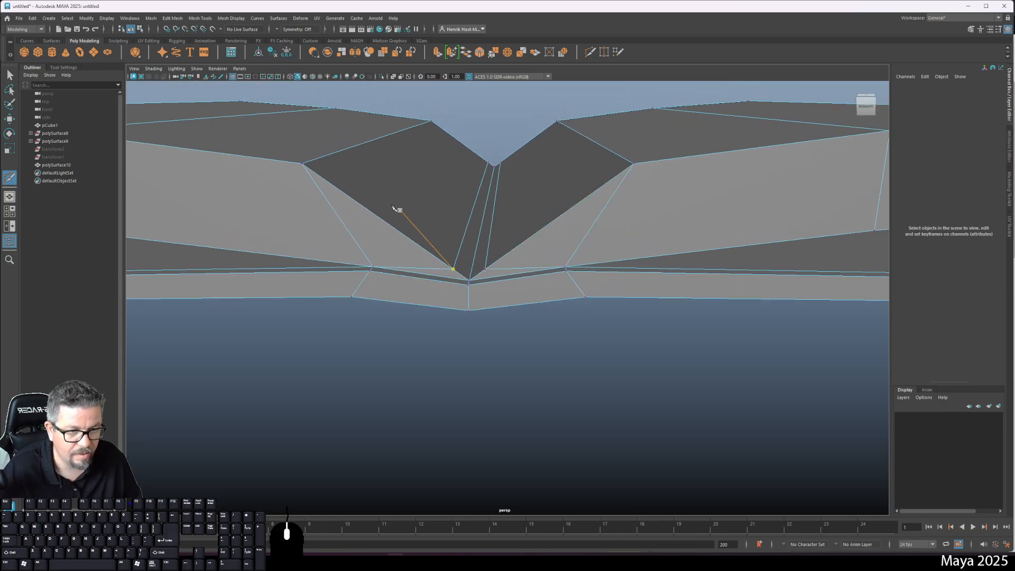
left_click(10, 75)
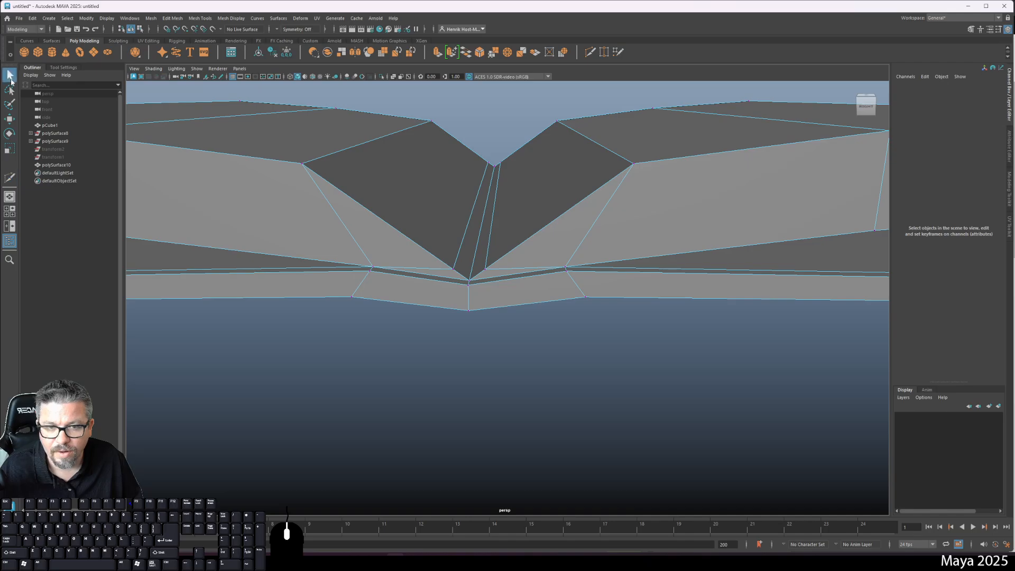
right_click(433, 264)
left_click(433, 286)
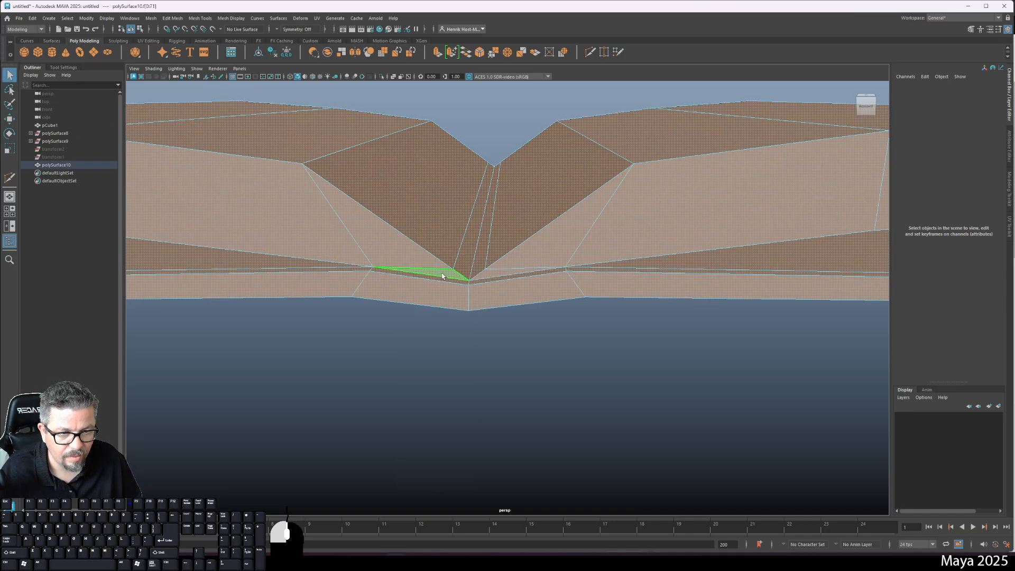
left_click(463, 275)
left_click(470, 279)
left_click(463, 271)
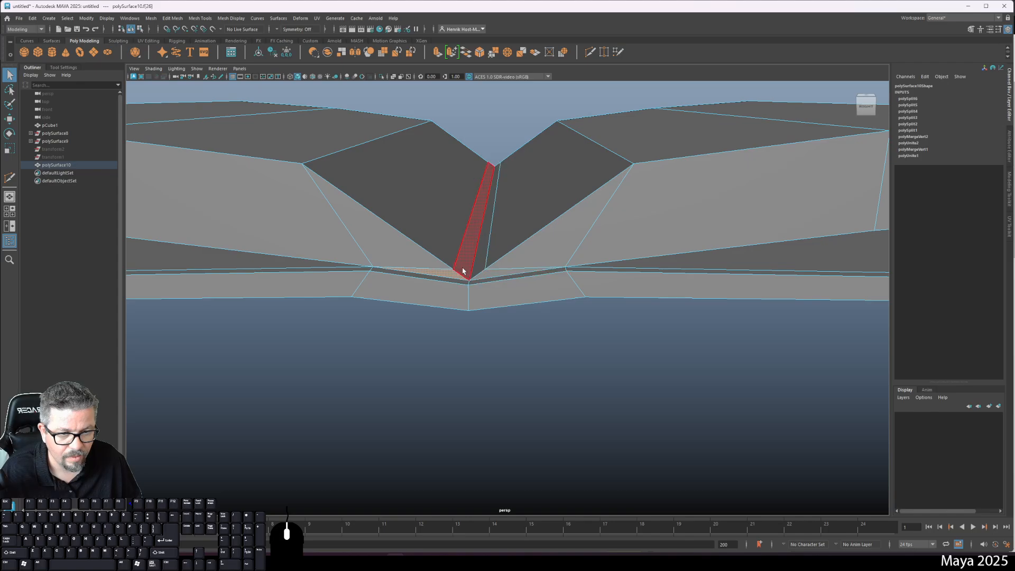
- Merge the two loop-end vertices flanking the gutter crease to their center, at both ends of the spine
right_click_drag(462, 271, 455, 271)
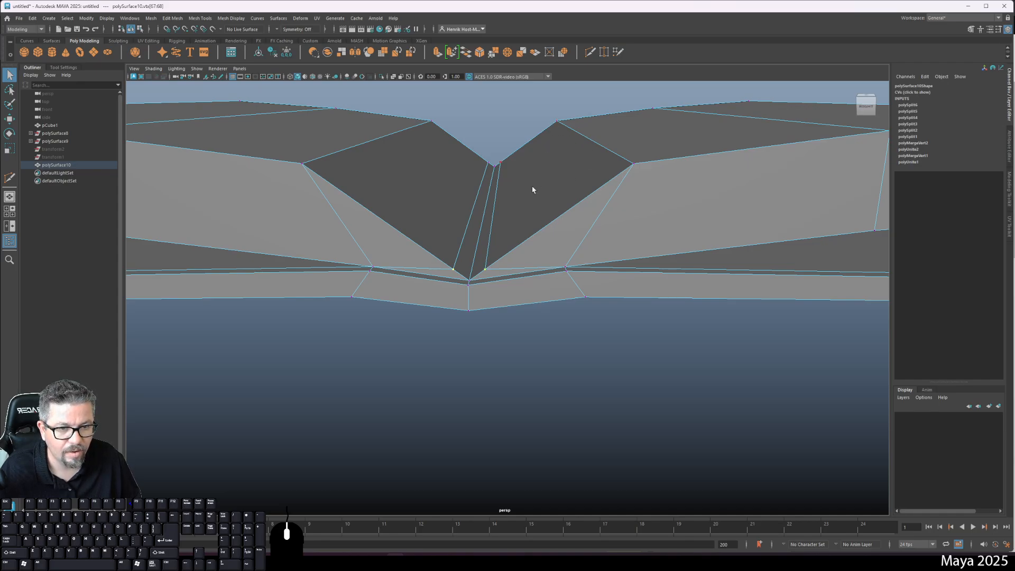
right_click_drag(533, 190, 559, 254, "alt")
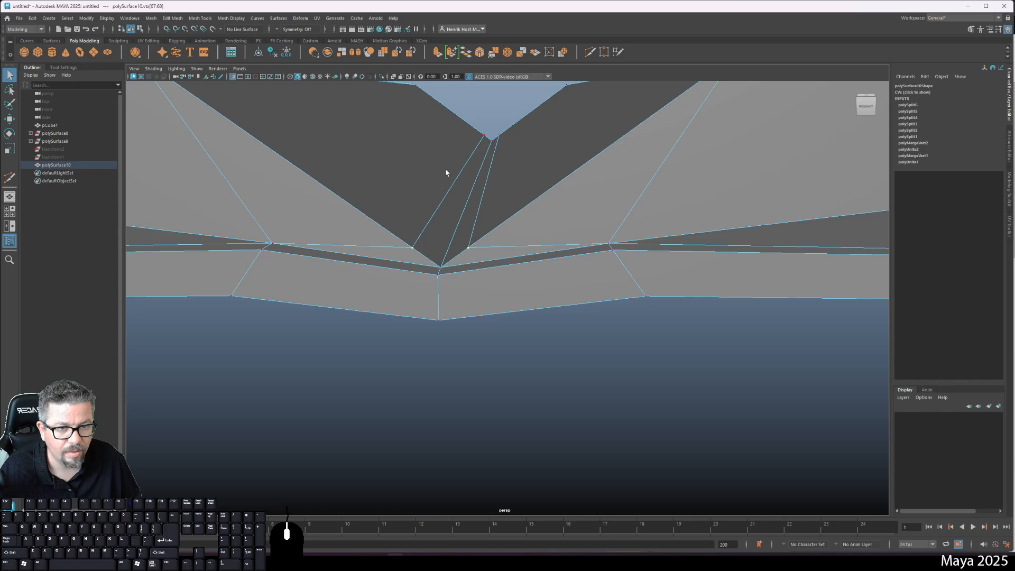
right_click_drag(449, 233, 476, 182, "shift")
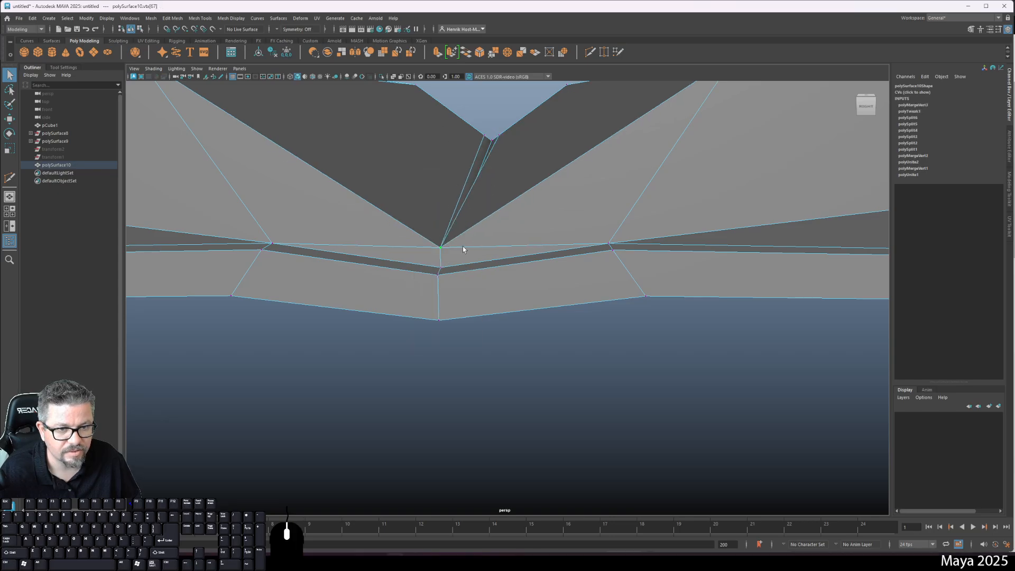
left_click_drag(464, 249, 549, 231, "alt")
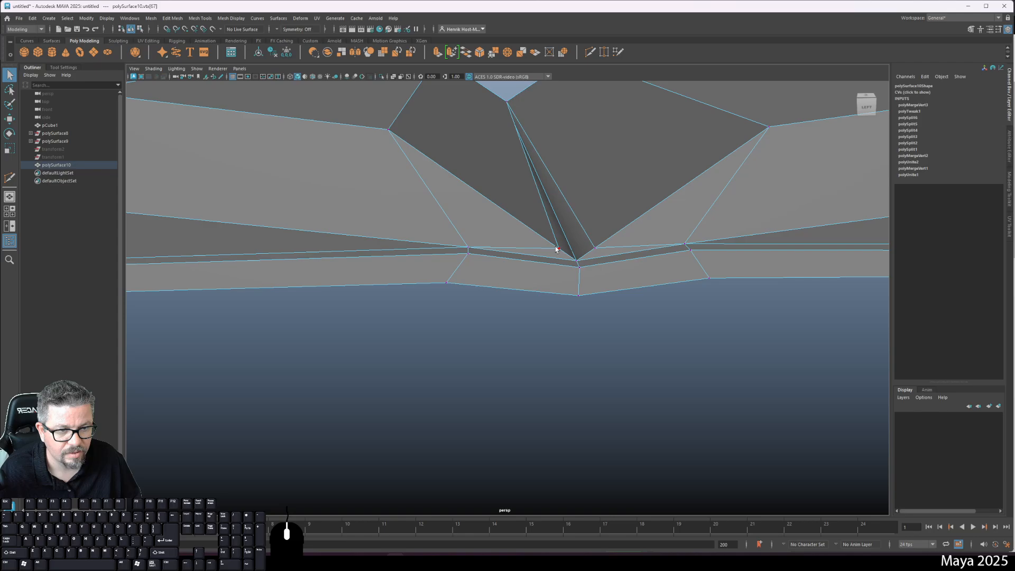
key("g")
- Delete the small triangular faces between the gutter crease and the spine strip at the book's ends
left_click_drag(600, 256, 512, 221, "alt")
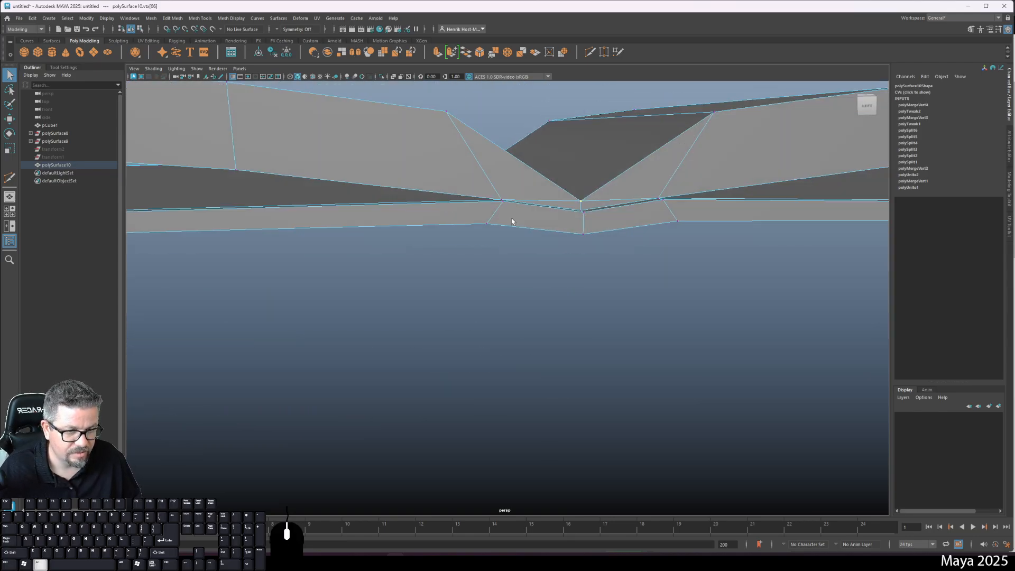
right_click_drag(583, 209, 583, 213)
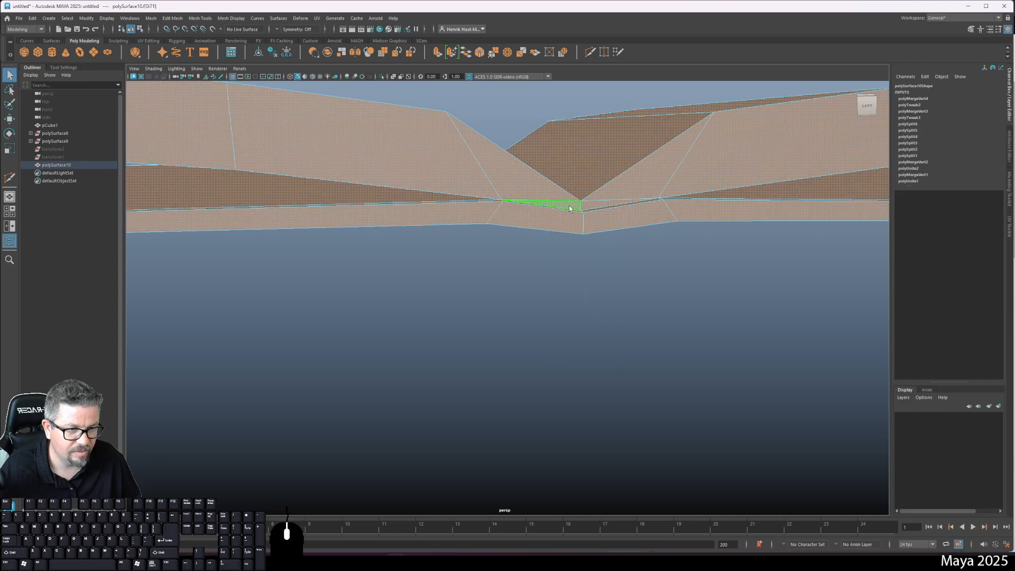
left_click(531, 226)
left_click_drag(530, 227, 630, 220, "alt")
left_click(657, 208, "shift")
key("Delete")
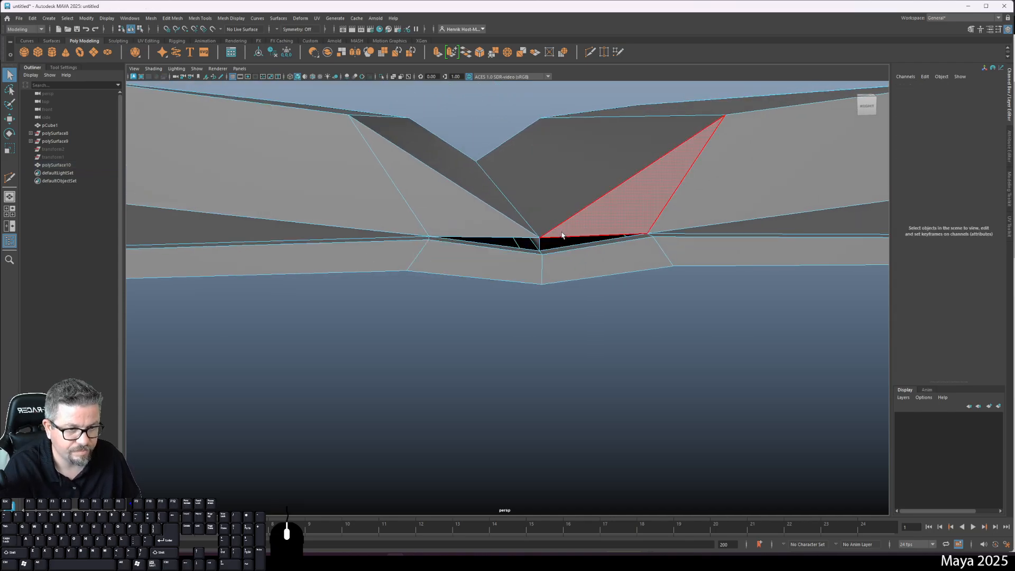
- Delete the two leftover interior faces inside the opening beneath the gutter
left_click_drag(510, 238, 496, 272, "alt")
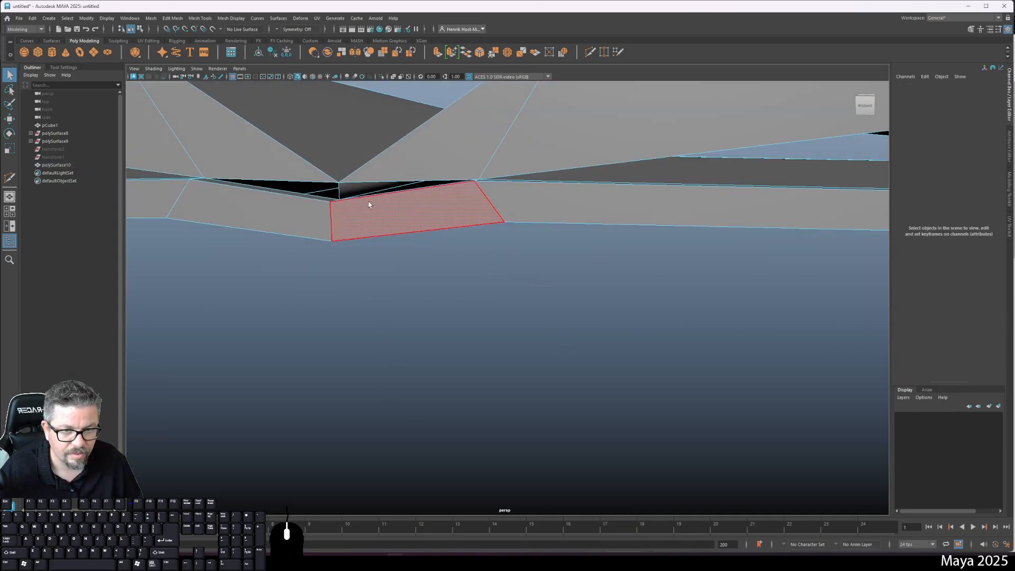
left_click(353, 193)
key("Delete")
left_click(354, 193)
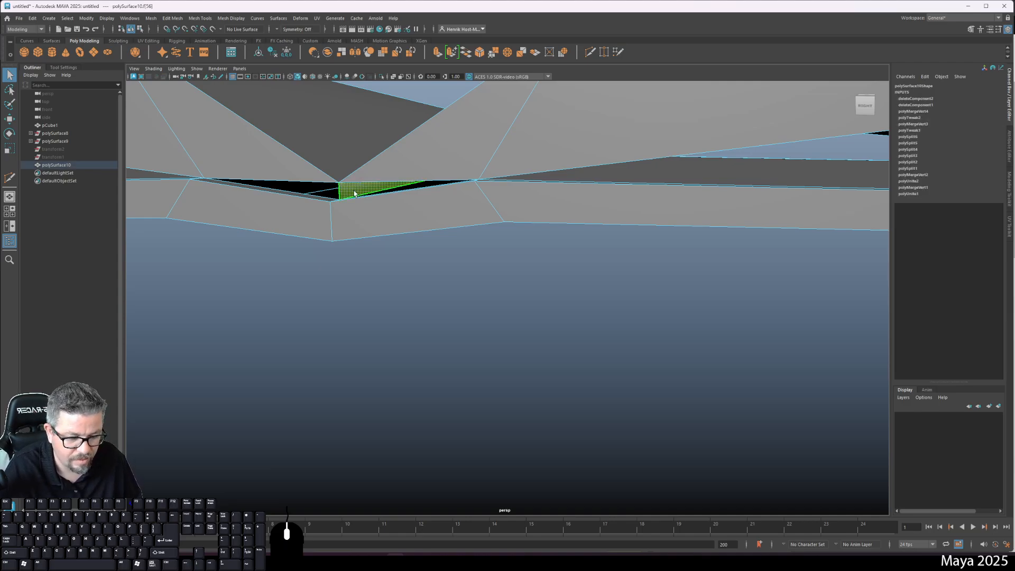
key("Delete")
- Try to fill the opening beneath the gutter from its border edges, and undo the fill
left_click_drag(411, 185, 506, 246, "alt")
right_click_drag(505, 246, 517, 217)
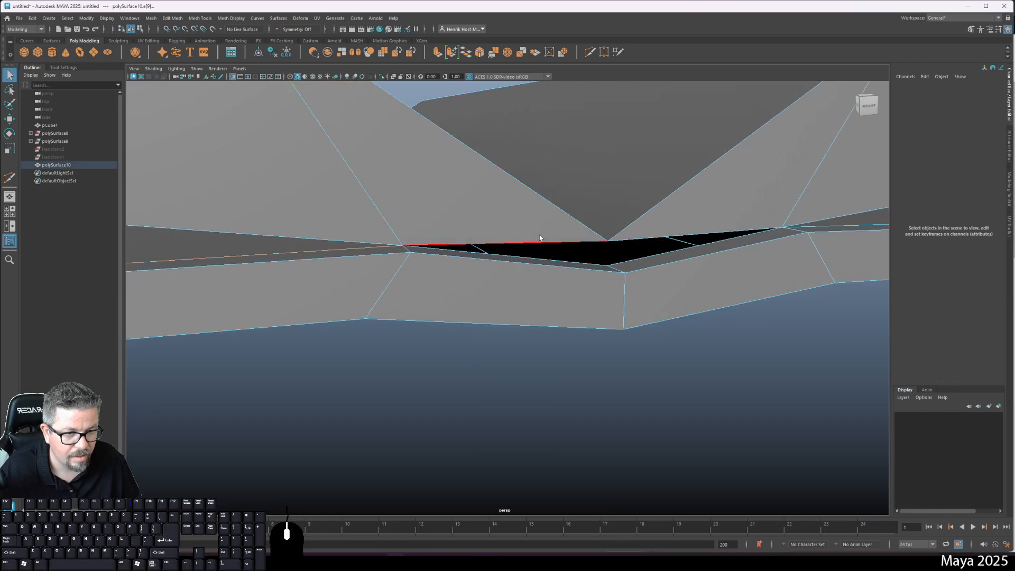
left_click(545, 242)
left_click(652, 237, "shift")
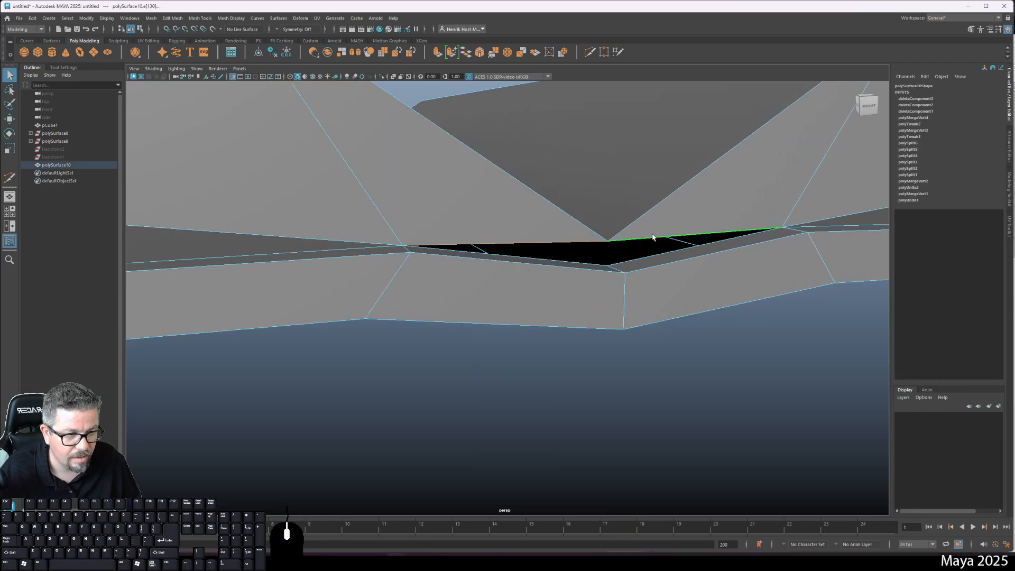
left_click(582, 264, "shift")
right_click_drag(581, 261, 582, 367, "shift")
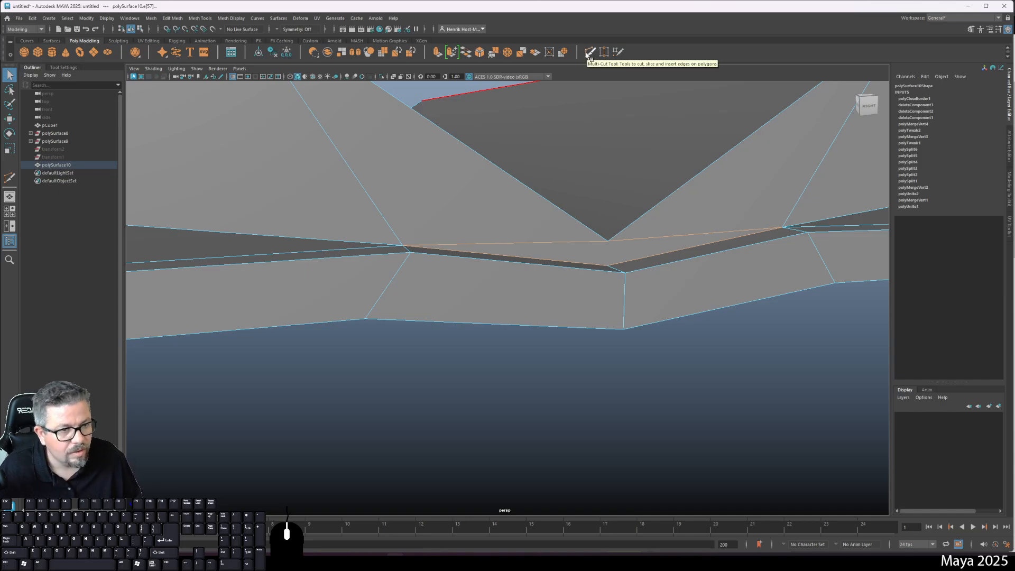
key("ctrl+z")
- Bridge the upper border edges of the two end openings across the spine's length, one pair on each side of the gutter
left_click_drag(606, 191, 709, 163, "alt")
scroll(706, 175, "up", 2)
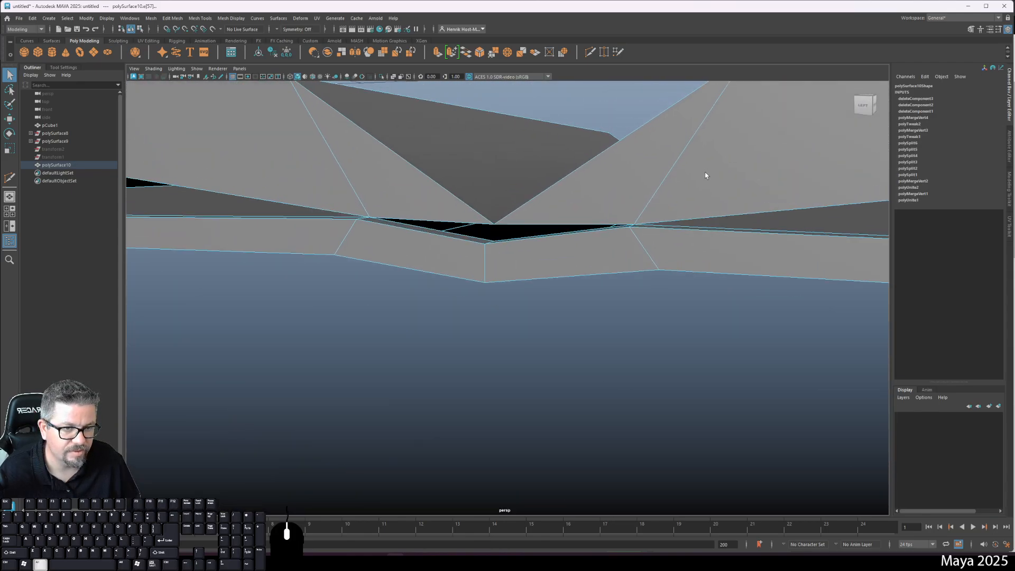
left_click_drag(571, 225, 426, 220, "alt")
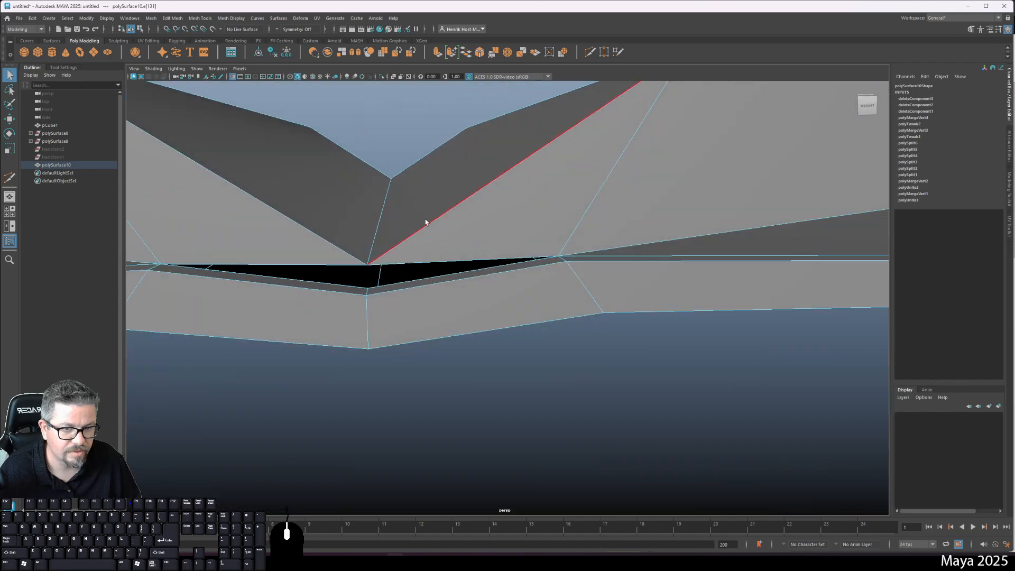
left_click(286, 266, "shift")
left_click(380, 217, "shift")
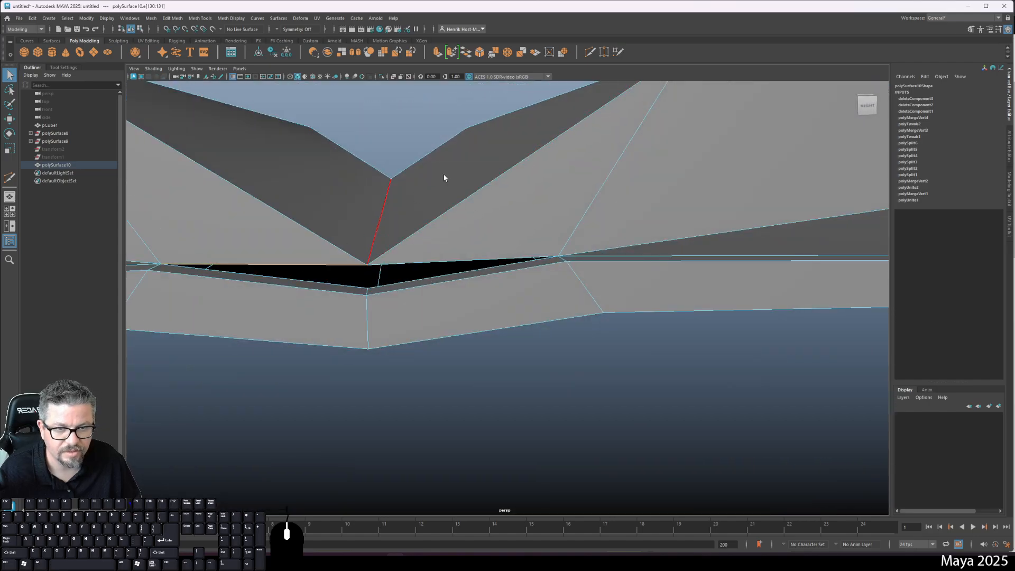
left_click(473, 54)
mouse_move(502, 233)
left_mouse_down("alt")
mouse_move(677, 231)
mouse_move(659, 198)
mouse_move(437, 188)
mouse_move(362, 86)
mouse_move(441, 174)
mouse_move(446, 163)
mouse_move(438, 158)
mouse_move(494, 239)
left_mouse_up("alt")
left_click(658, 196, "shift")
key("g")
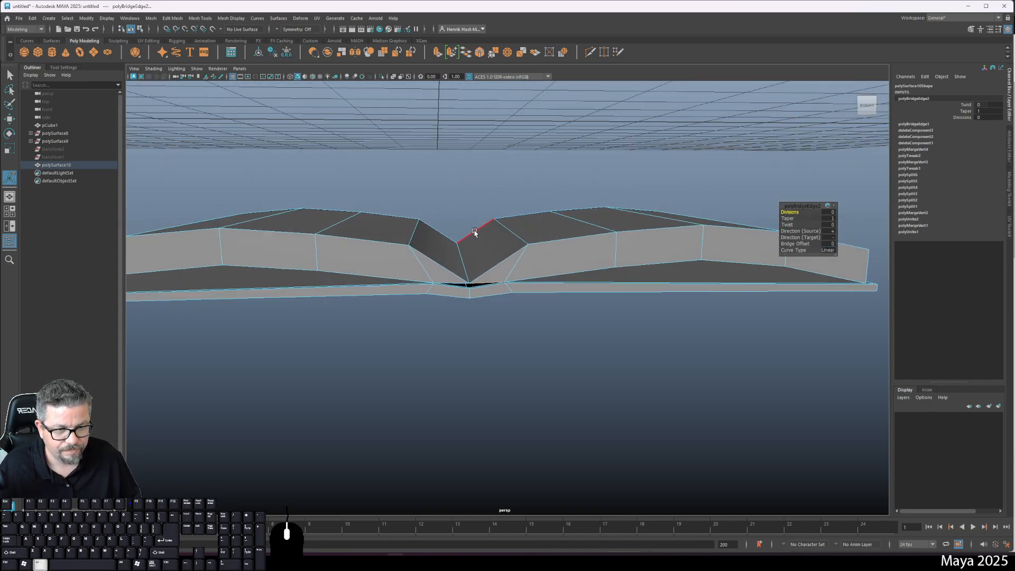
right_click_drag(464, 226, 502, 227, "alt")
left_click(503, 338)
- Delete the two bridged faces running beneath the gutter
right_click_drag(502, 338, 495, 317, "alt")
left_click_drag(496, 319, 481, 288, "alt")
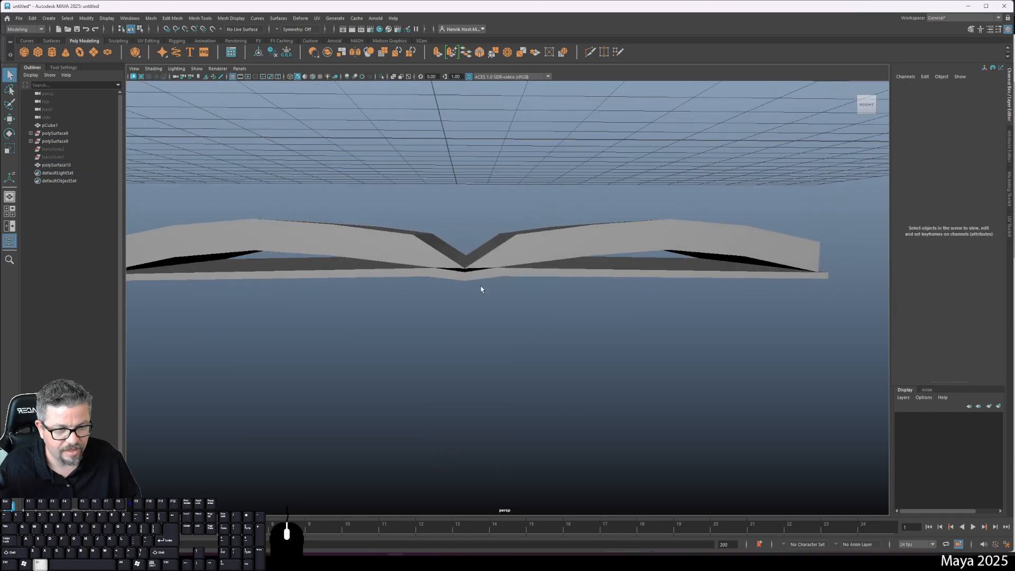
scroll(460, 290, "up", 3)
left_click(450, 274)
right_click_drag(450, 274, 421, 275)
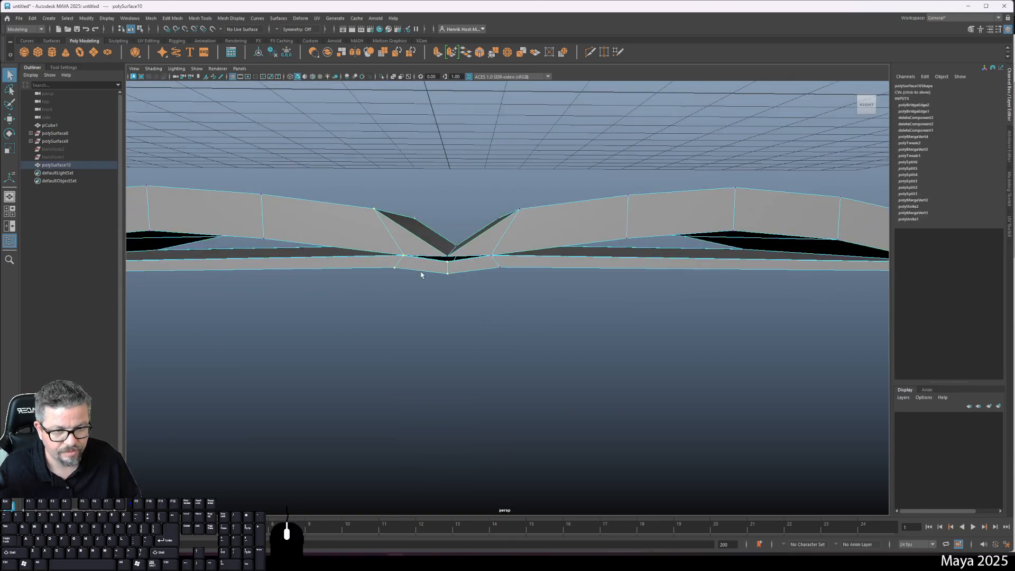
left_click_drag(389, 260, 446, 264, "alt")
double_click(475, 272)
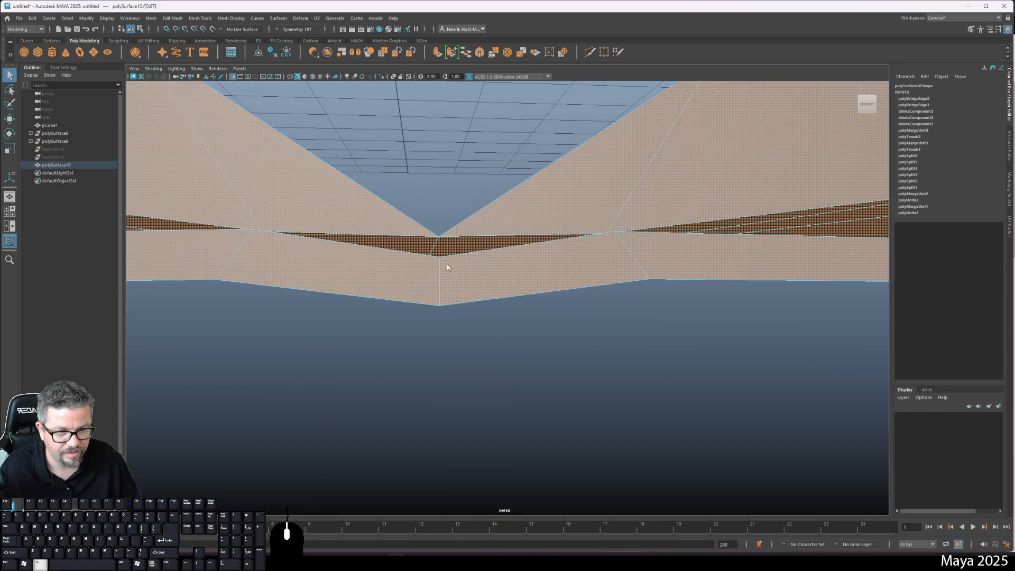
left_click(421, 248)
left_click(455, 247, "shift")
key("Delete")
- Fill the opening beneath the gutter at one spine end and cut an edge from the crease vertex down to the spine strip vertex
right_click_drag(458, 229, 490, 321)
left_click(476, 234)
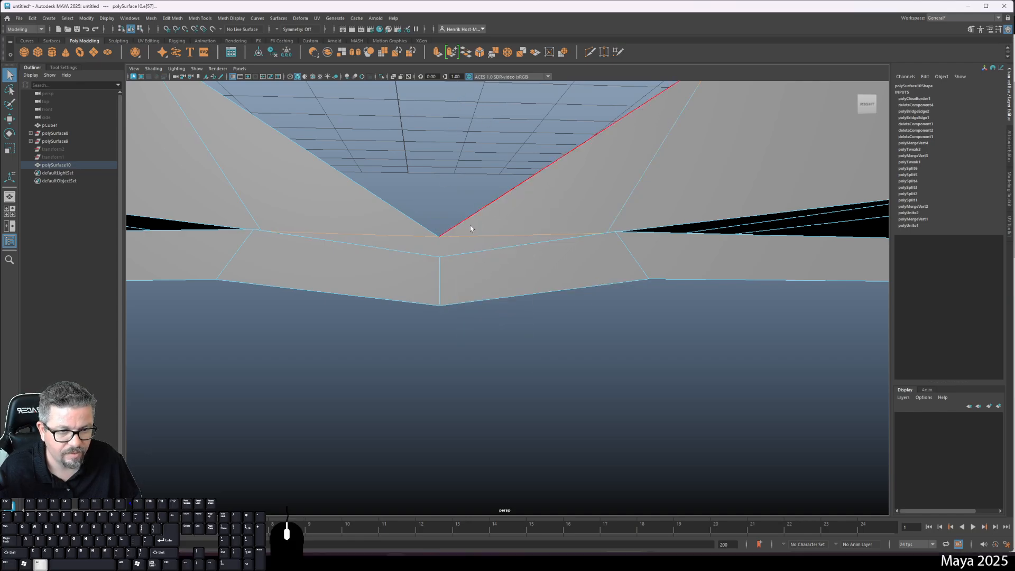
left_click_drag(471, 226, 480, 218, "alt")
left_click(589, 52)
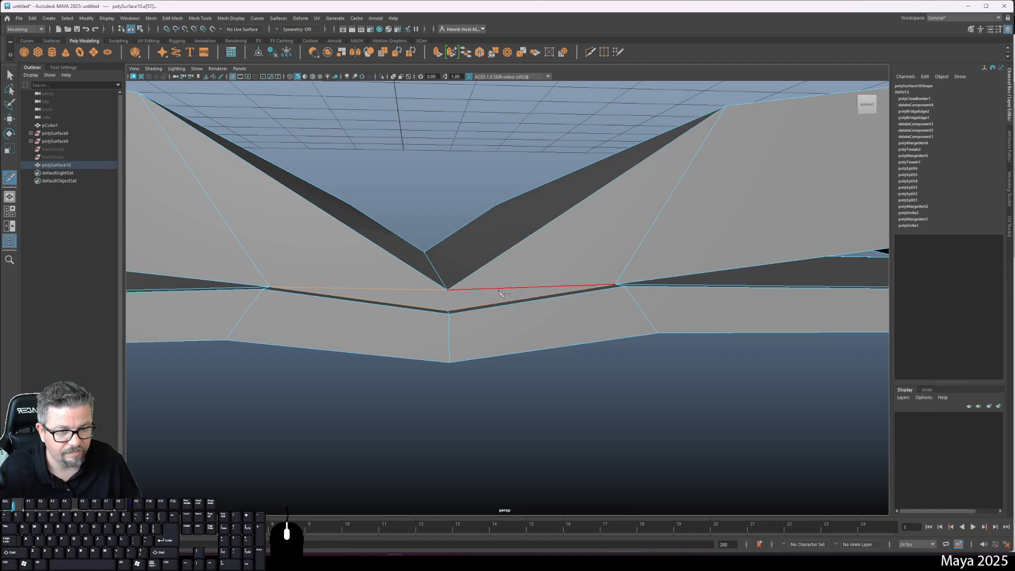
left_click(448, 290)
left_click(448, 311)
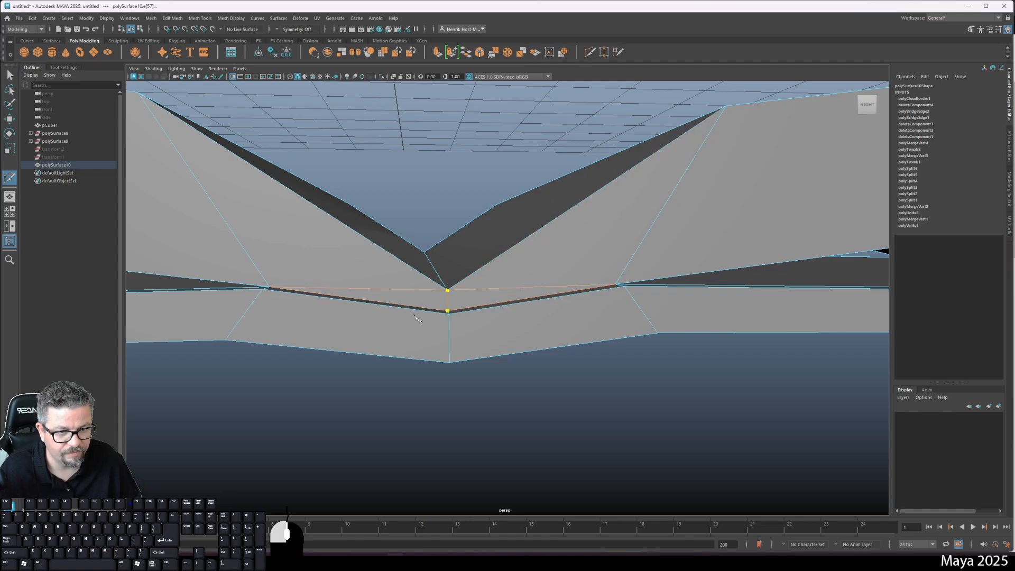
right_click(367, 319)
- Fill the opening at the opposite spine end and split it with a Multi-Cut from the crease vertex to the spine strip vertex
left_click_drag(362, 318, 468, 318, "alt")
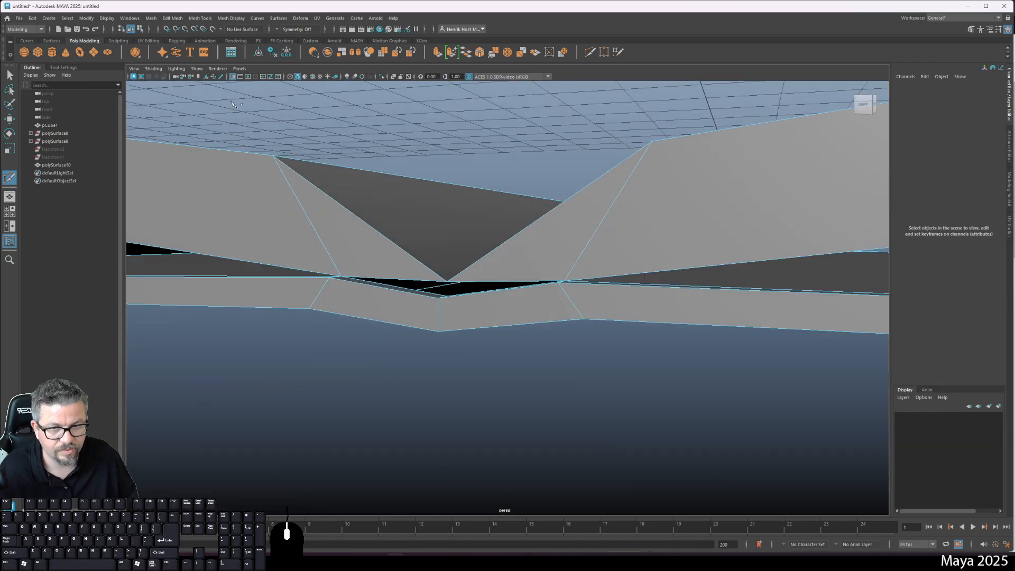
key("q")
left_click(412, 277)
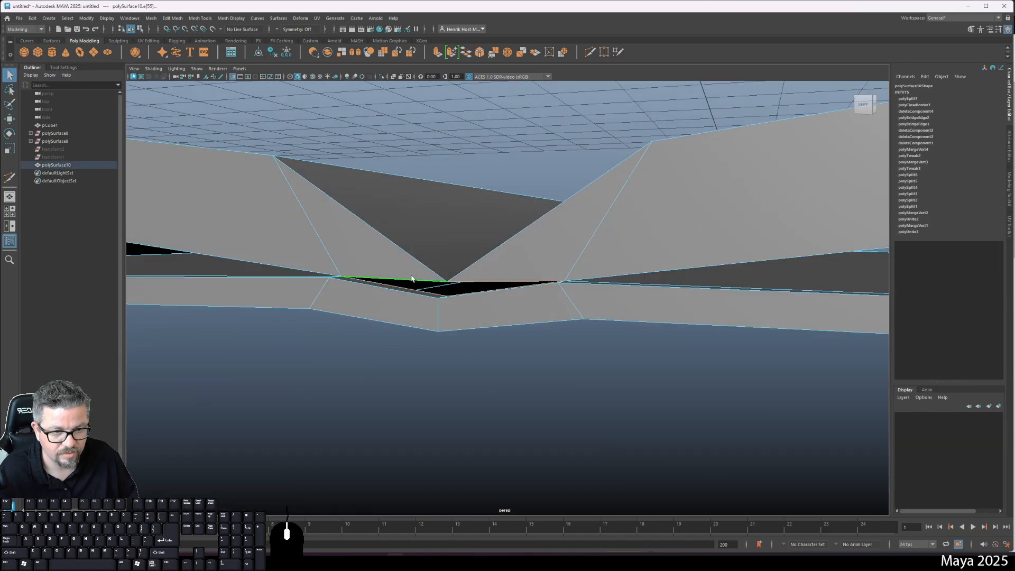
right_click_drag(412, 276, 418, 379, "shift")
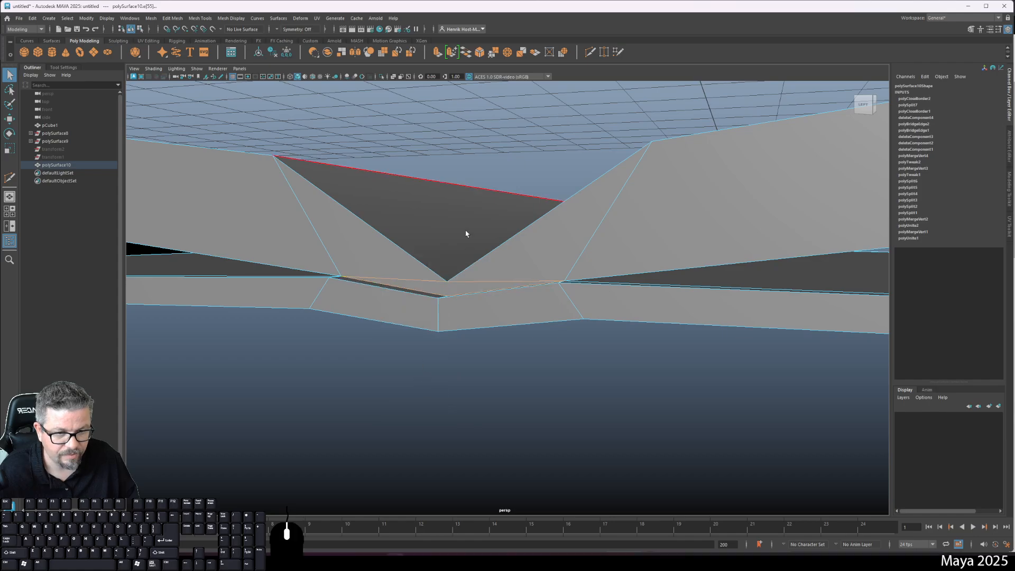
left_click(591, 57)
left_click_drag(497, 281, 431, 292)
key("Return")
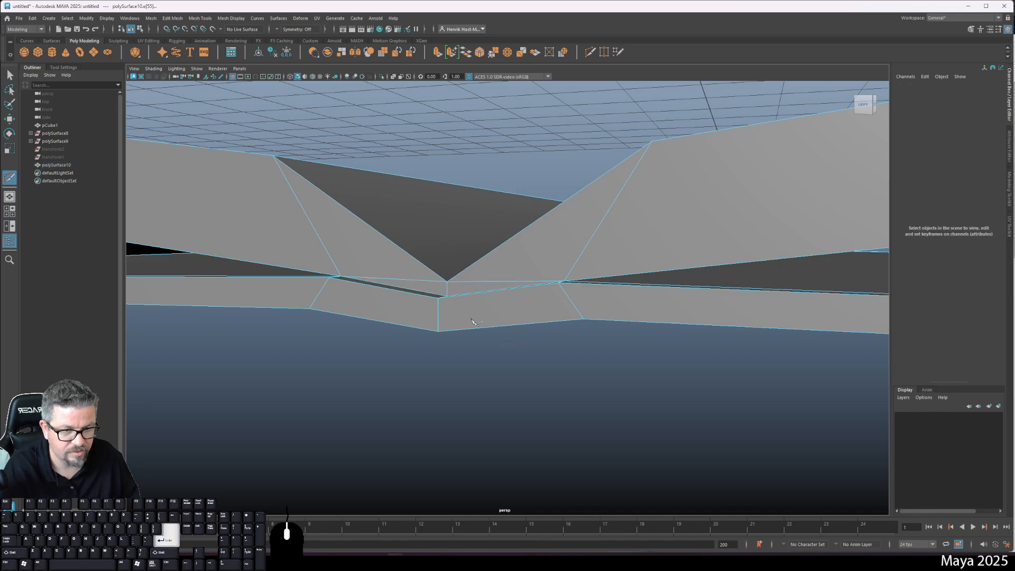
left_click(10, 75)
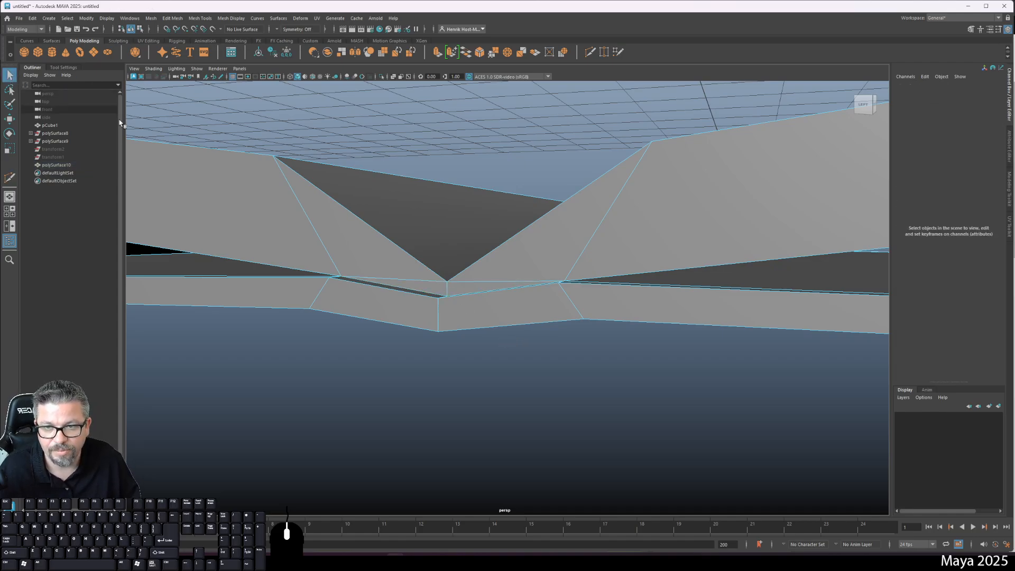
- Extrude the four filled faces at both spine ends and scale them inward along the spine's length
right_click_drag(381, 245, 389, 275)
left_click(458, 294, "shift")
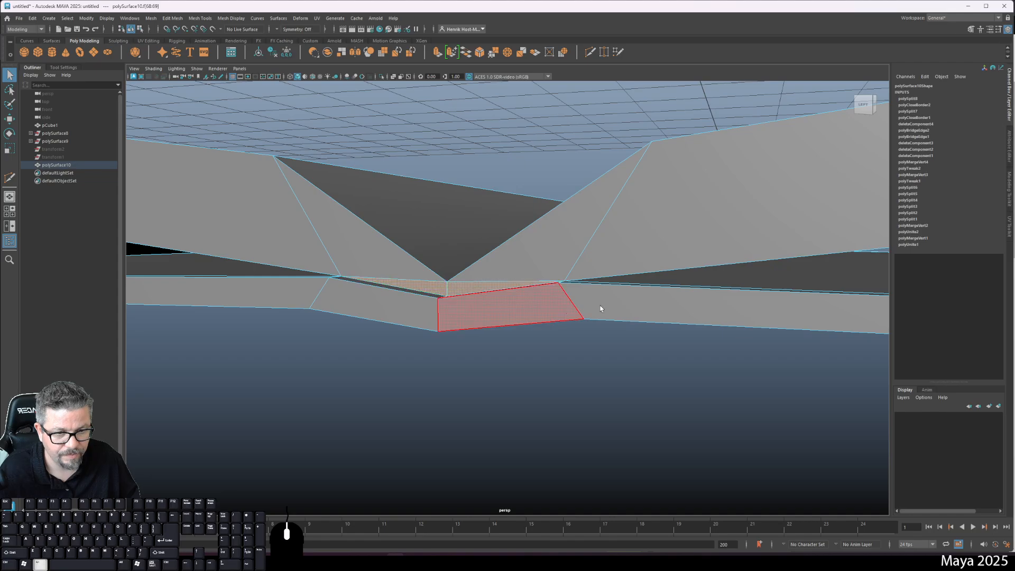
left_click_drag(600, 311, 431, 350, "alt")
left_click(339, 356, "shift")
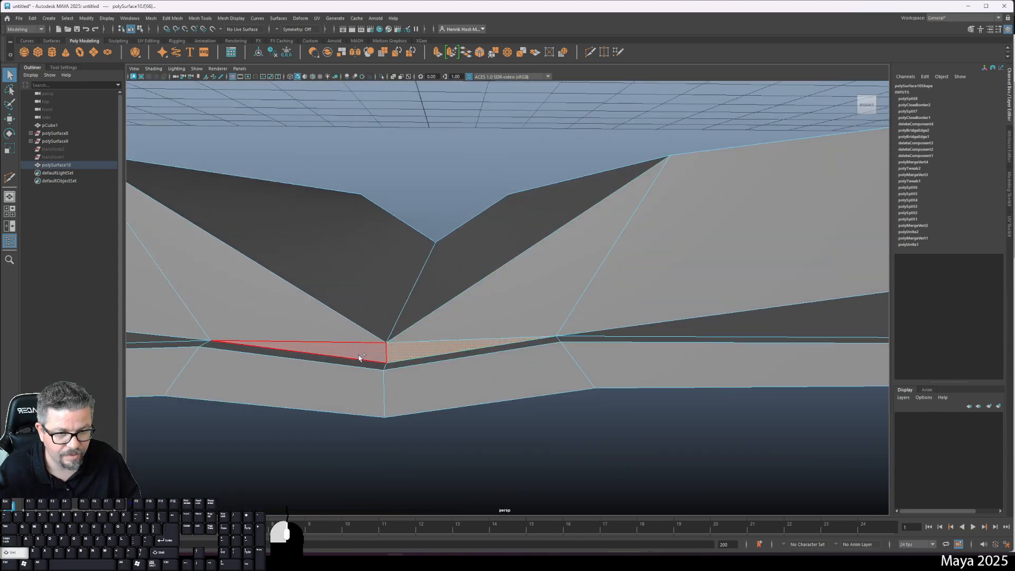
left_click_drag(338, 355, 512, 244, "alt")
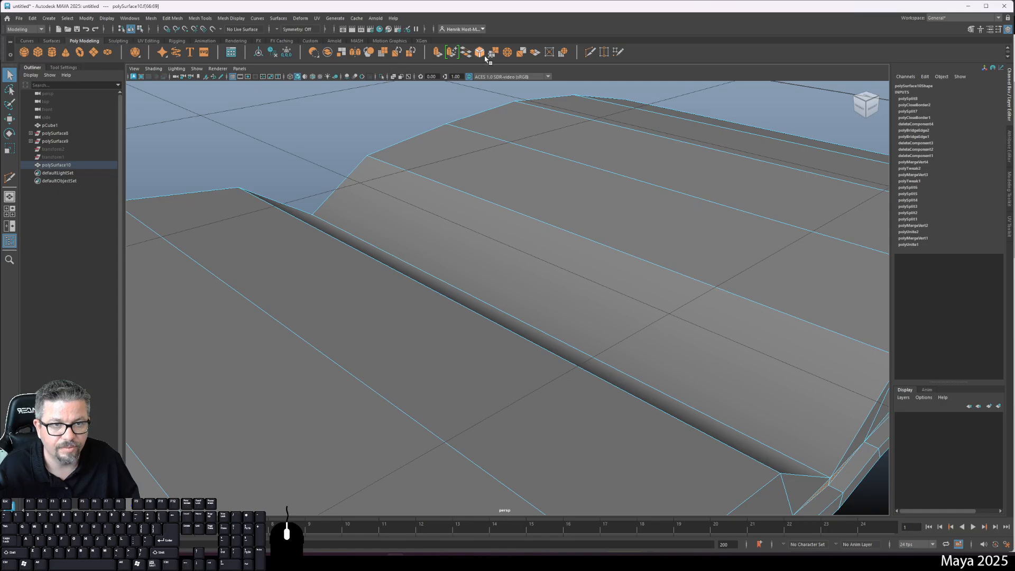
left_click(437, 53)
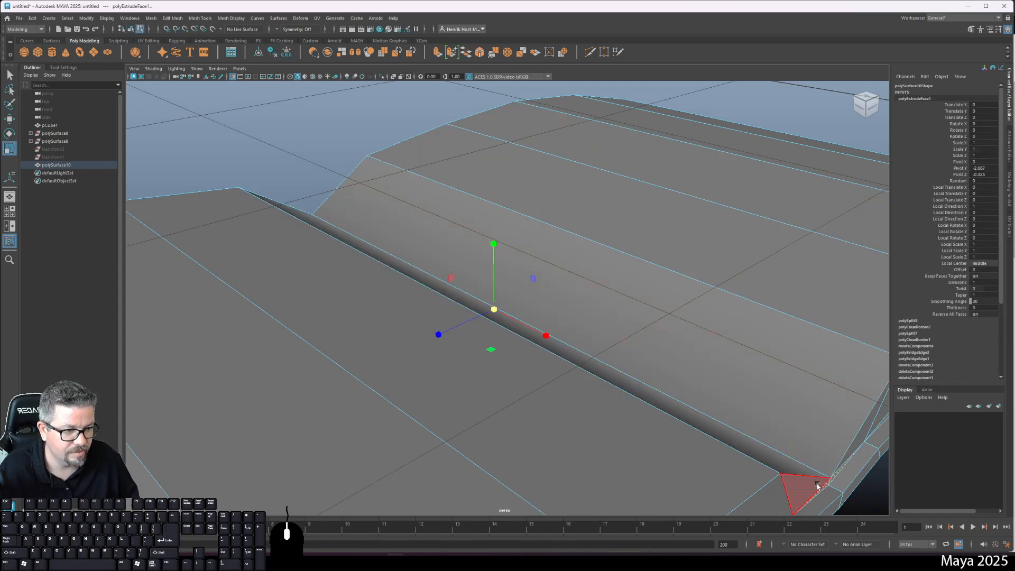
left_click_drag(545, 339, 510, 329)
left_click_drag(624, 390, 546, 367, "alt")
right_click_drag(407, 234, 443, 222)
left_click(433, 370)
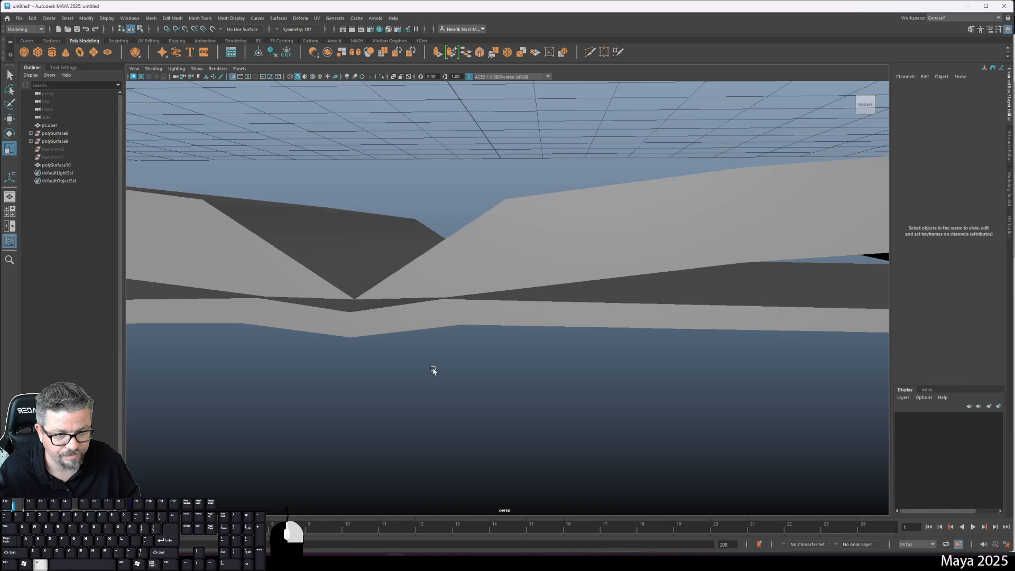
- Examine the recessed spine end, the gutter and the overall shape of the open book
right_click_drag(433, 370, 340, 268, "alt")
left_click_drag(340, 267, 360, 281, "alt")
left_click(515, 312)
right_click_drag(496, 301, 497, 280)
left_click_drag(470, 276, 447, 236, "alt")
right_click_drag(446, 236, 540, 368, "alt")
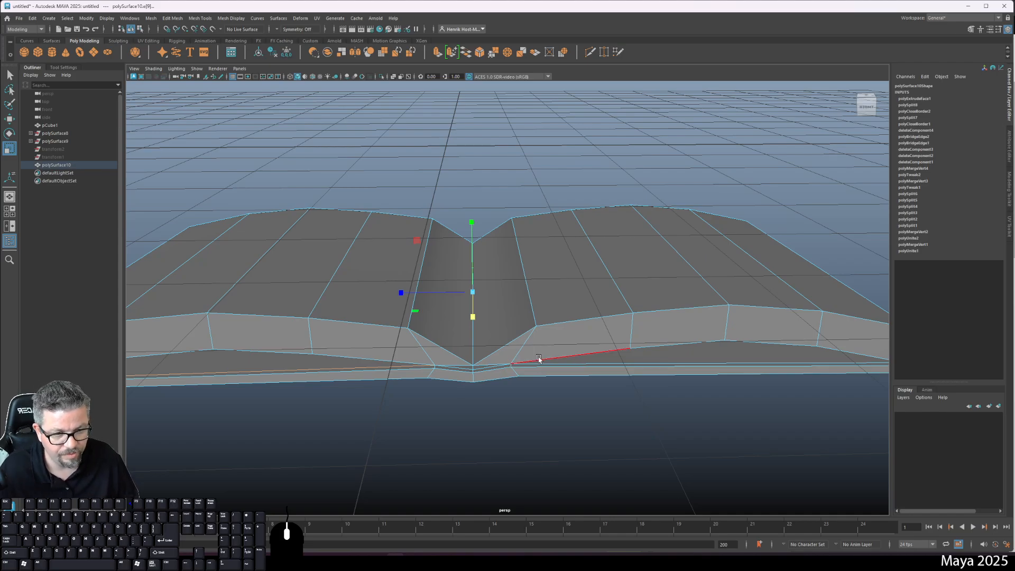
left_click_drag(536, 356, 549, 242, "alt")
right_click_drag(548, 242, 589, 256)
left_click_drag(589, 256, 486, 341, "alt")
right_click_drag(485, 340, 390, 220, "alt")
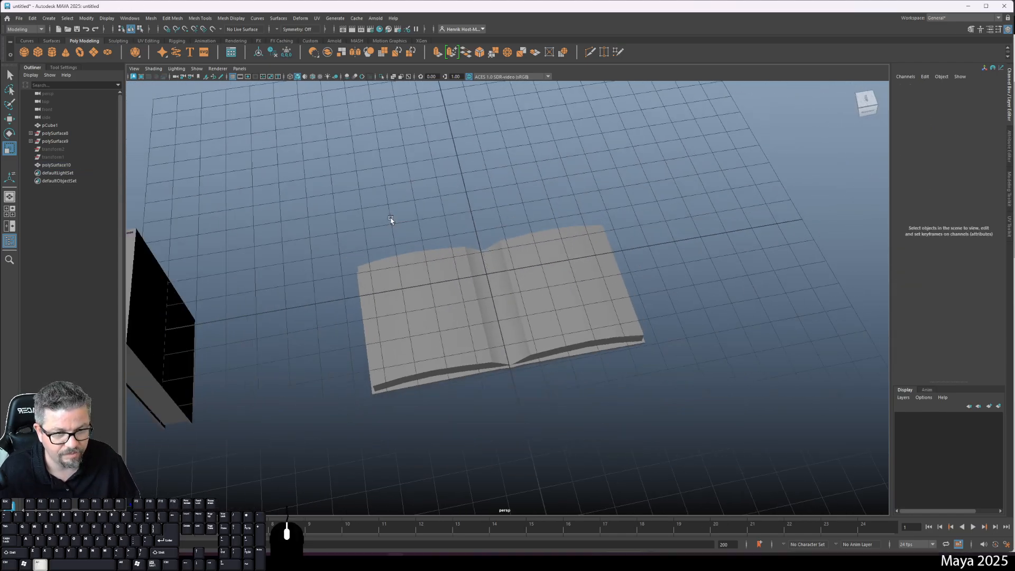
left_click_drag(390, 220, 451, 265, "alt")
- Soften the two lengthwise edges that flank the gutter on the open book's pages
left_click(454, 270)
key("f")
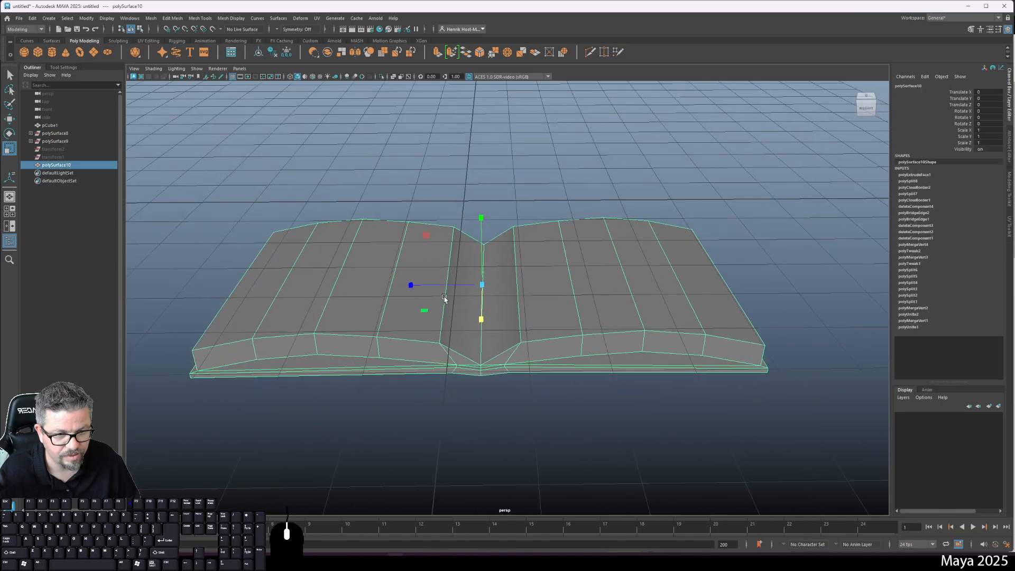
right_click_drag(444, 296, 444, 280)
left_click(531, 286)
left_click(533, 285, "shift")
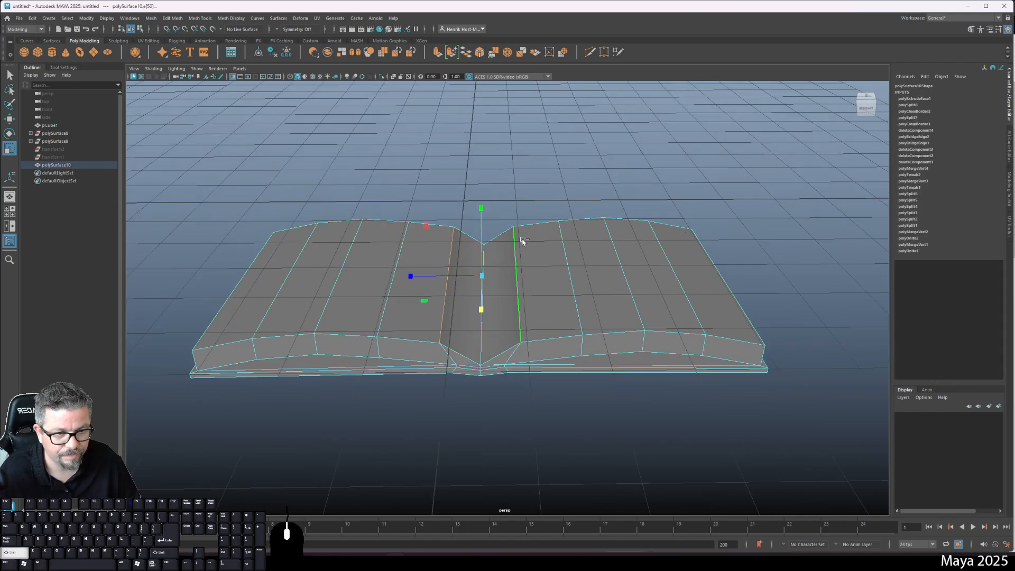
right_click_drag(522, 239, 587, 247, "shift")
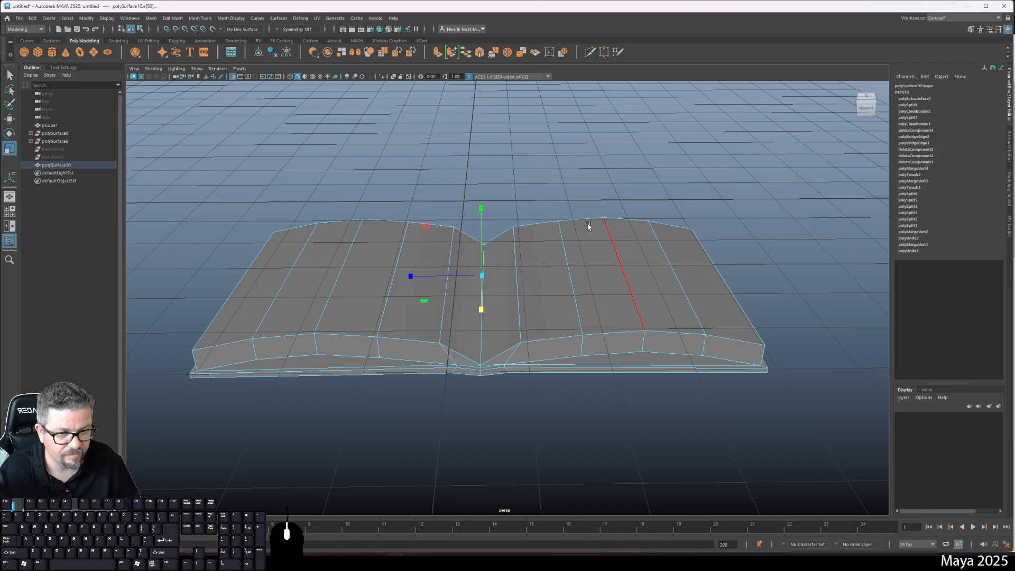
left_click(550, 254)
- Return the open book to object mode and delete all non-deformer history in the scene
left_click_drag(551, 254, 533, 263, "alt")
right_click_drag(583, 258, 531, 277)
left_click(489, 280)
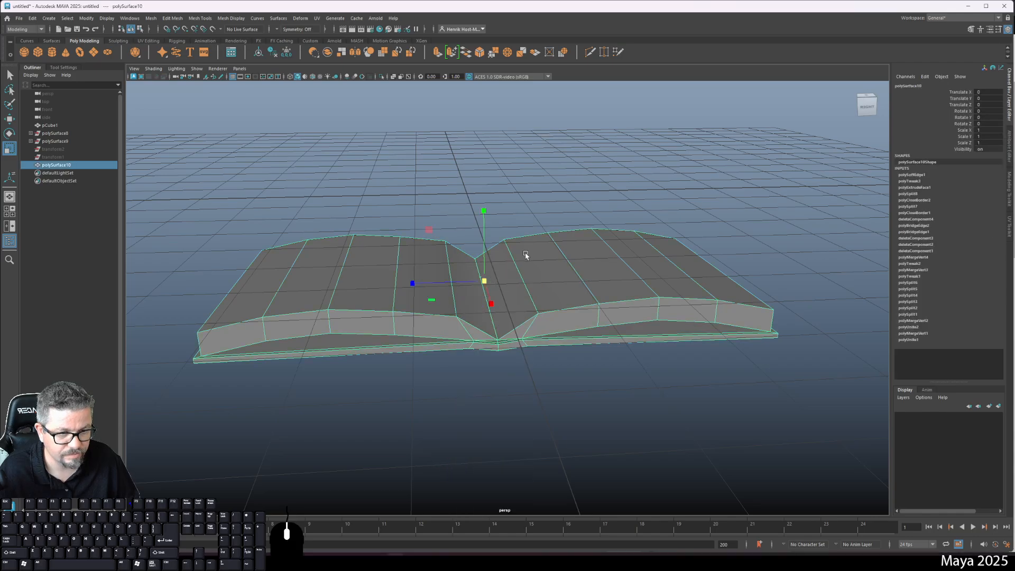
left_click(513, 282)
left_click(513, 281)
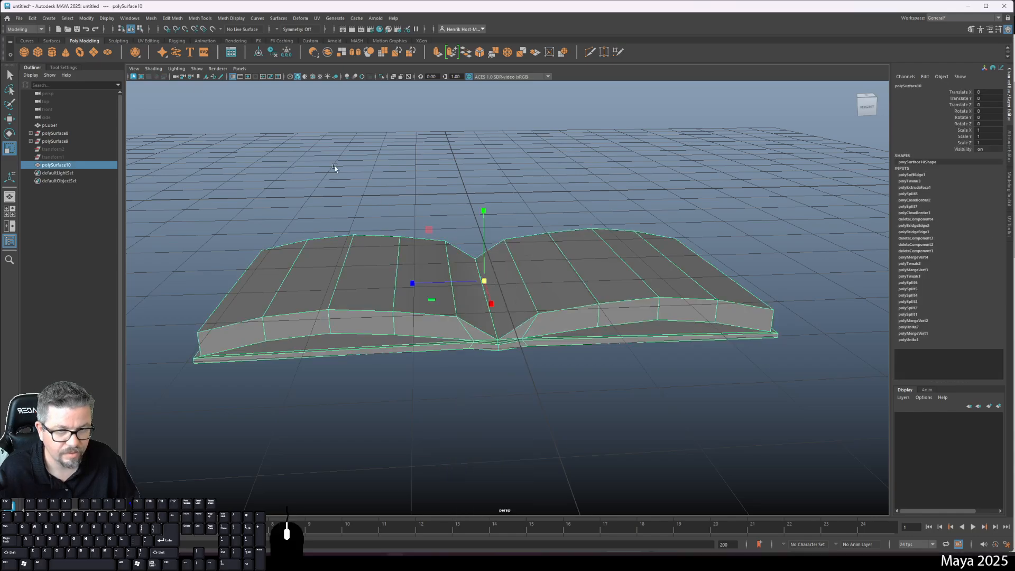
left_click(38, 20)
mouse_move(78, 121)
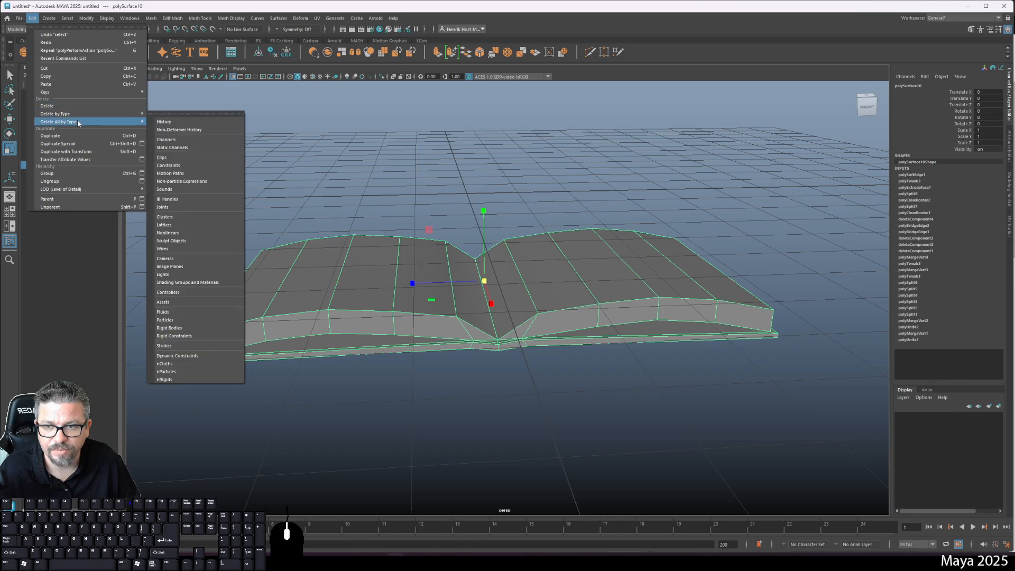
left_click(175, 130)
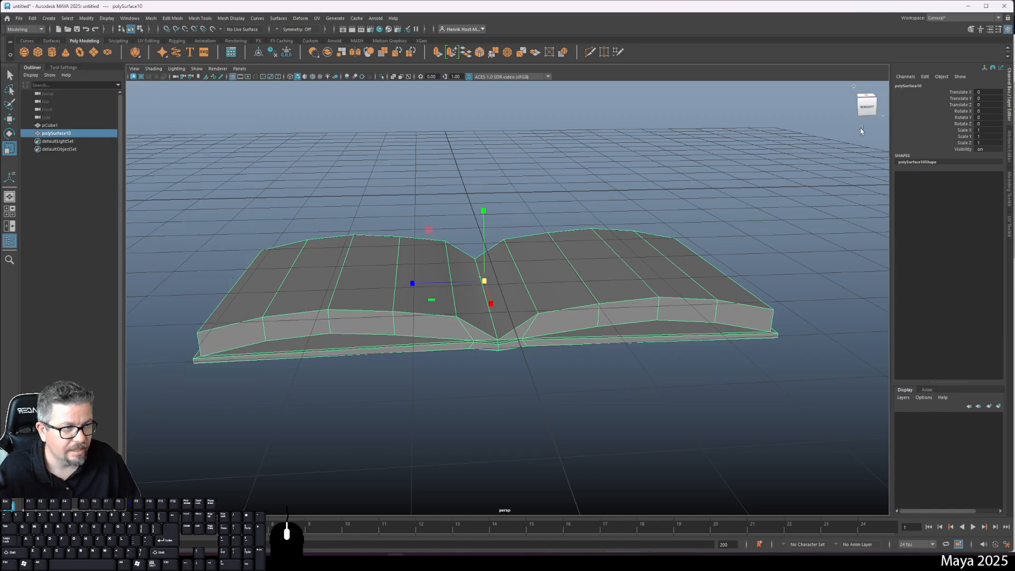
- Rename the open book object as Open_Book_Mesh
left_click(921, 86)
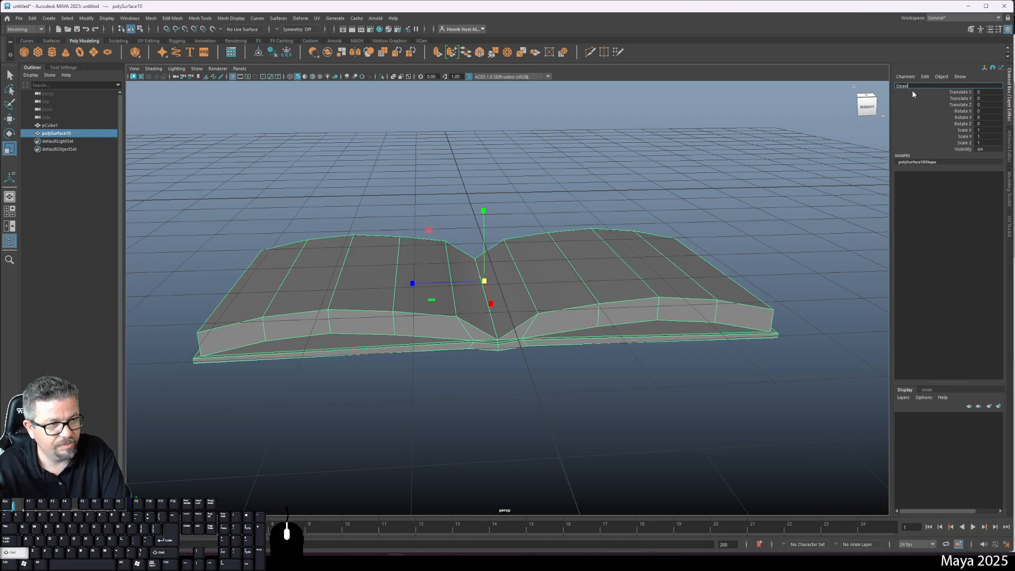
type("Open_Book_Me")
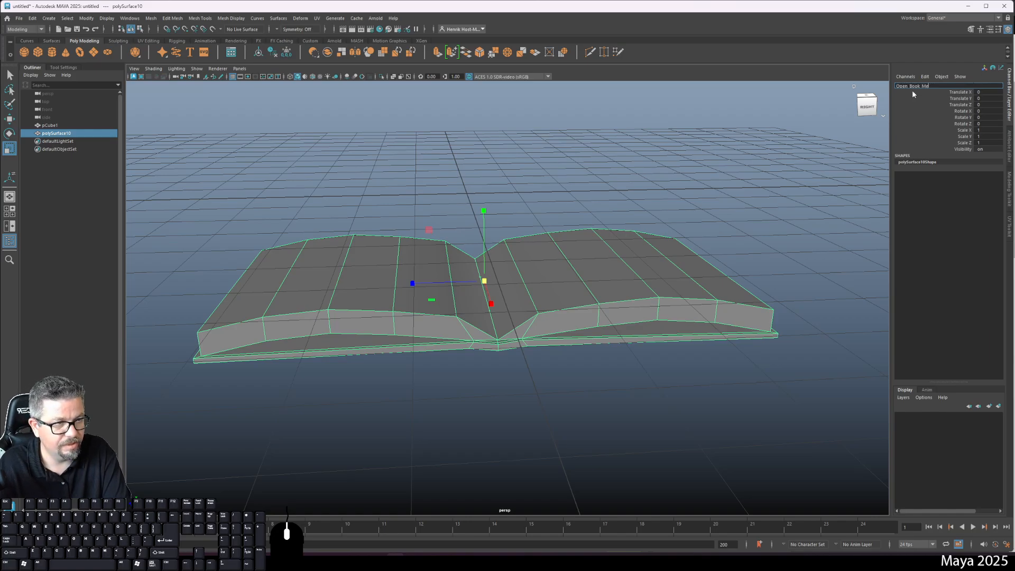
type("sh")
key("Return")
- Rename the standing closed book, pCube1, as Closed_Book_Mesh and clear the selection
right_click_drag(688, 328, 657, 340, "alt")
middle_click_drag(658, 340, 478, 314, "alt")
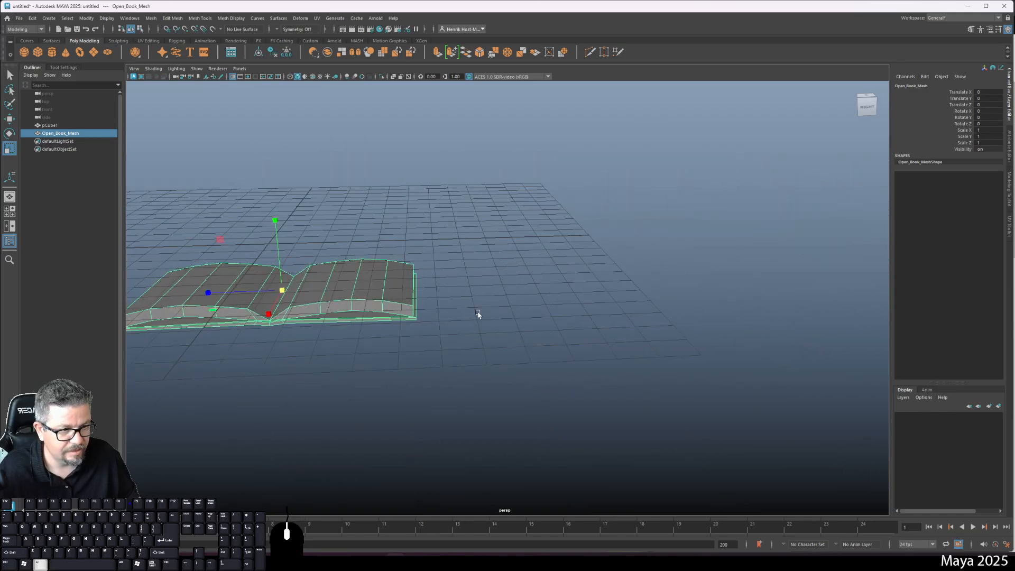
right_click_drag(478, 314, 478, 324, "alt")
middle_click_drag(478, 324, 497, 281, "alt")
left_click(426, 292)
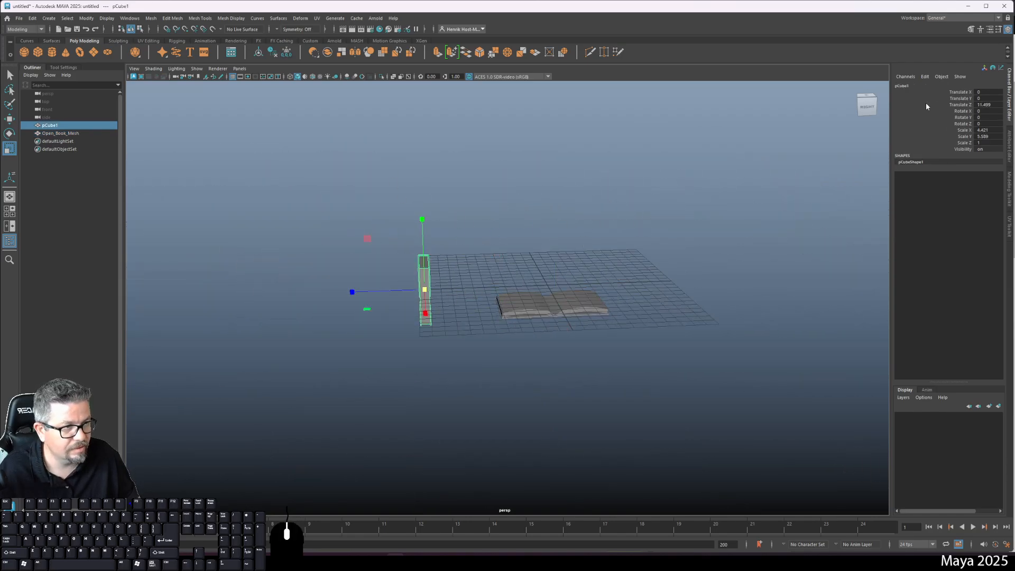
left_click(921, 85)
type("Closed_Bo")
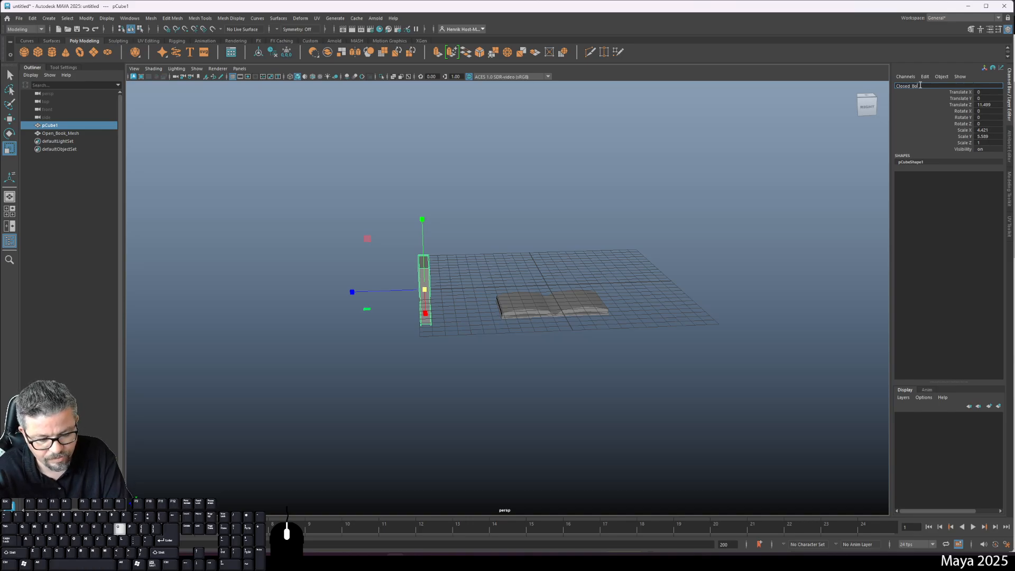
type("ok_Mesh")
key("Return")
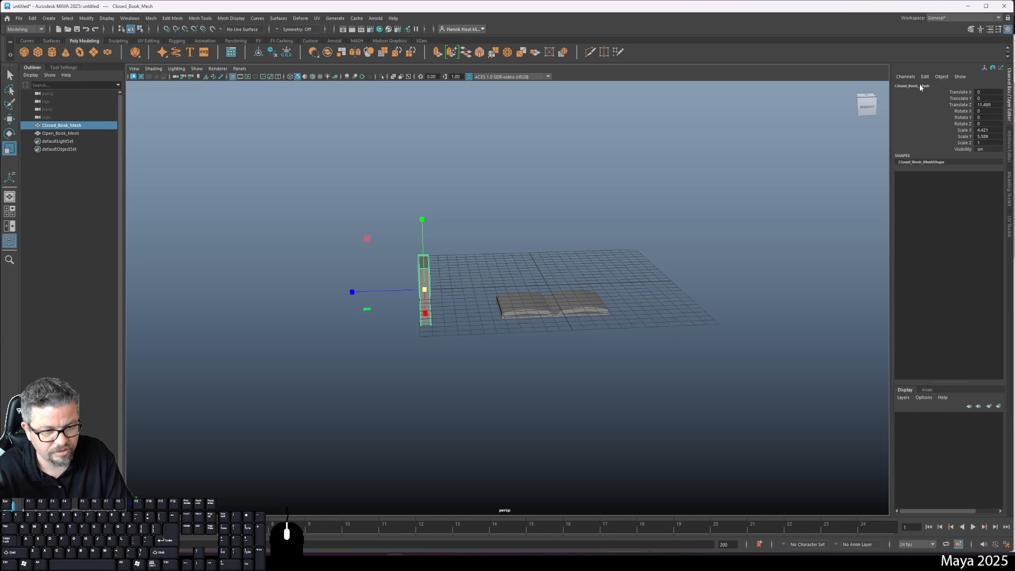
left_click(571, 279)
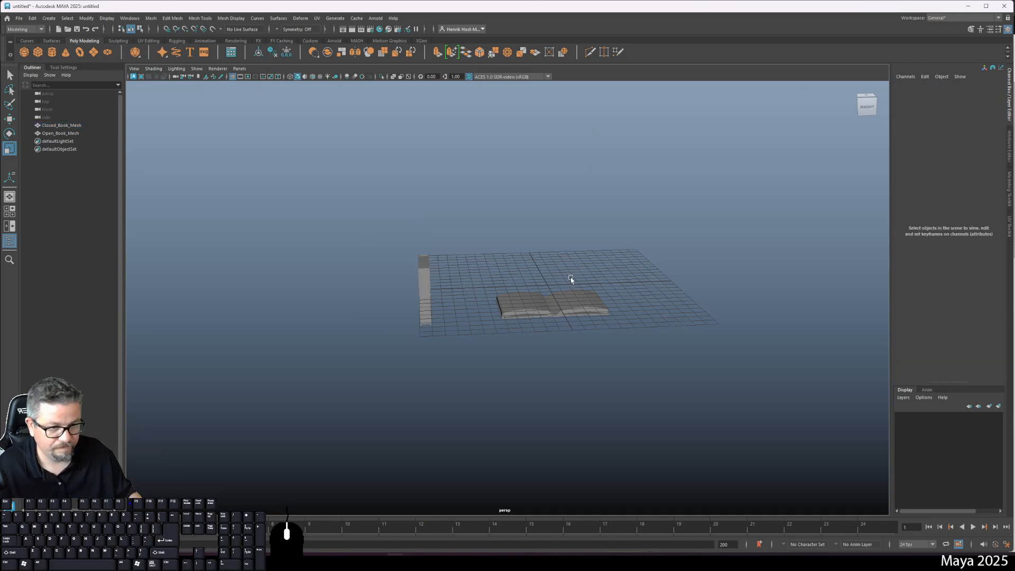
- Move the open book straight up to a Translate Y of about 2.07
left_click(551, 311)
scroll(615, 415, "up", 5)
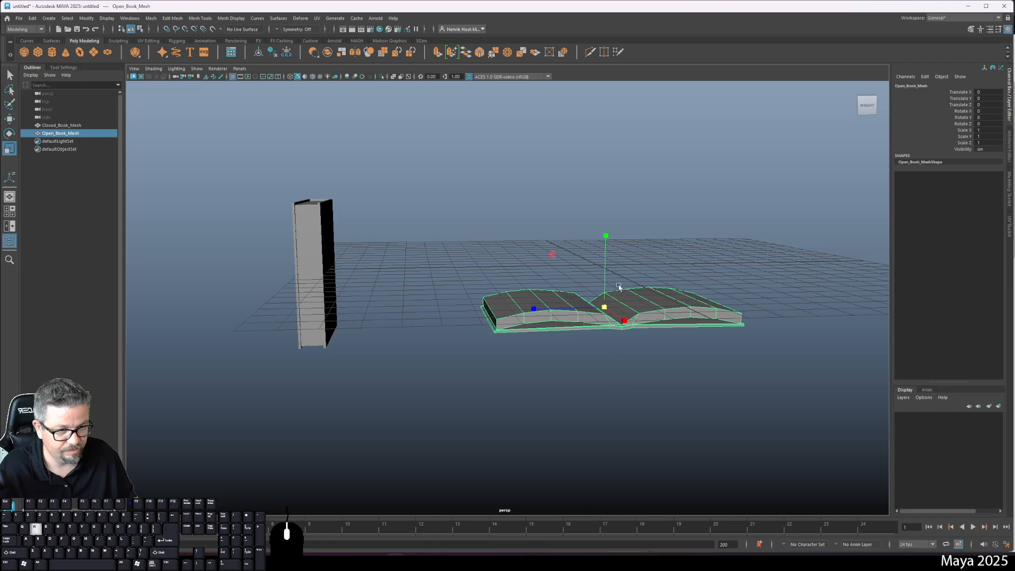
key("w")
left_click_drag(606, 235, 496, 305)
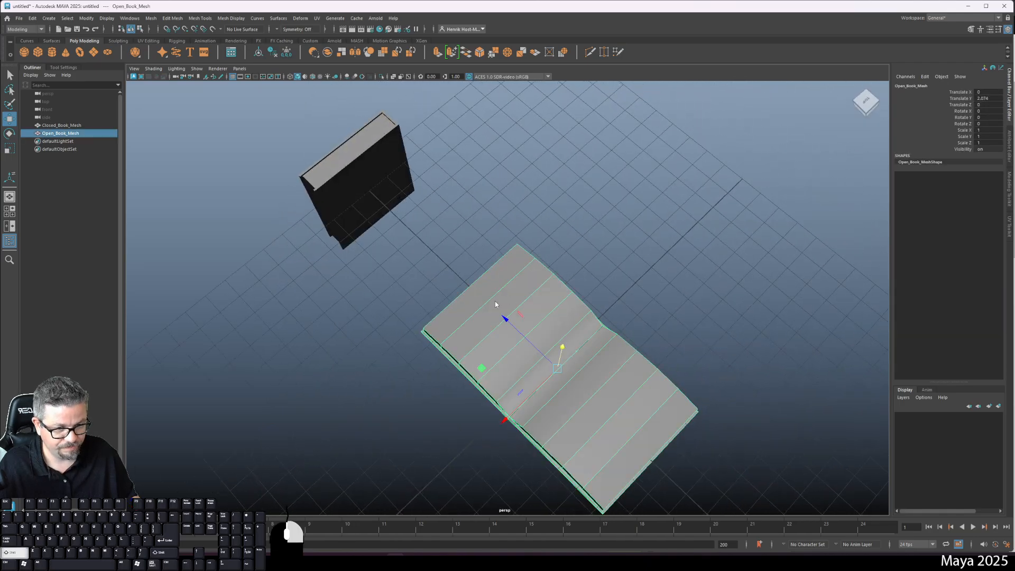
- Soften all edges of the open book mesh
right_click_drag(496, 304, 582, 331)
left_click(612, 326)
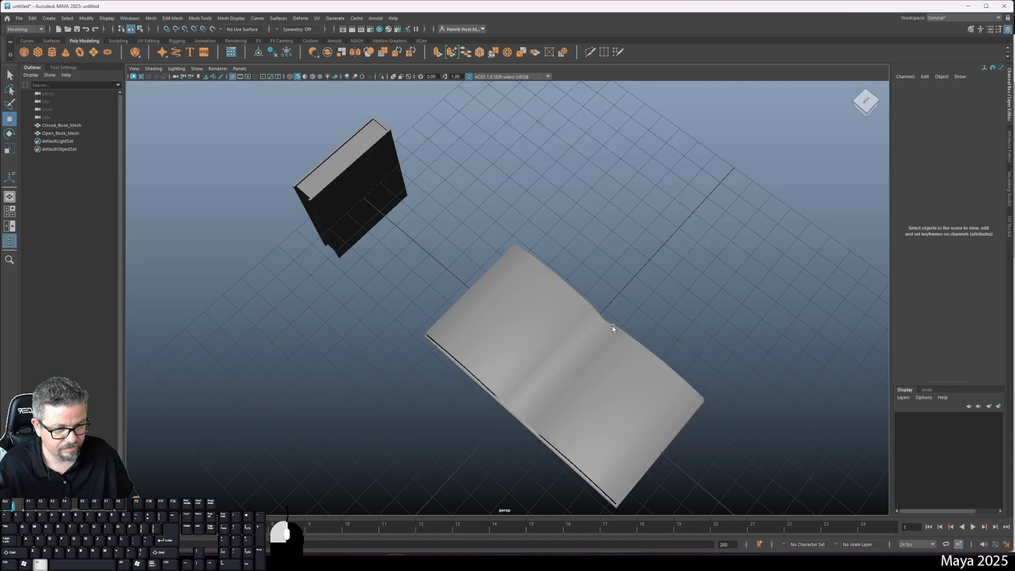
left_click_drag(613, 326, 658, 290, "alt")
- Select the upper outer edges of both page blocks on the open book and harden them
left_click(657, 290)
scroll(456, 281, "up", 3)
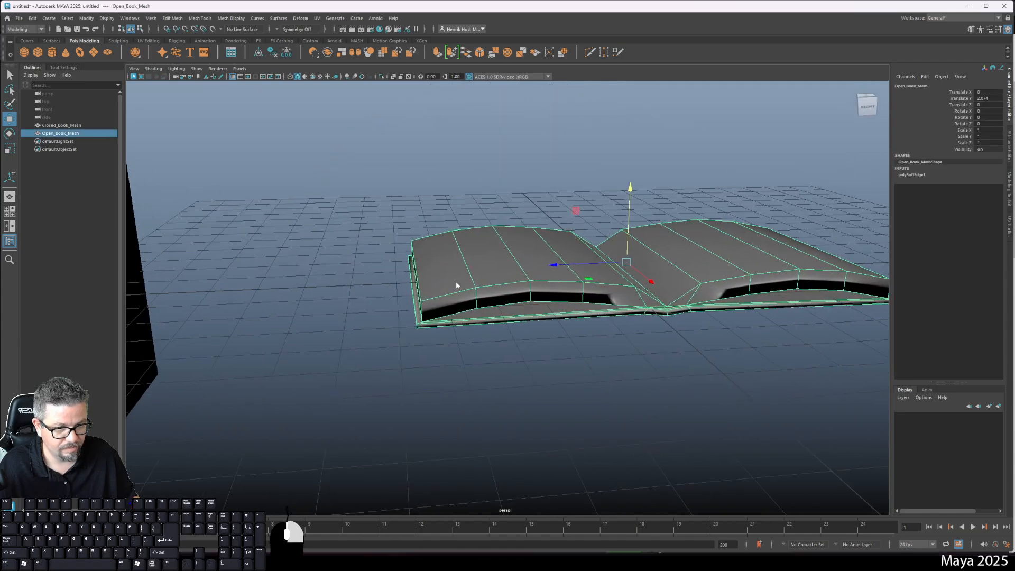
right_click_drag(456, 286, 456, 259)
left_click(461, 308)
left_click_drag(461, 308, 468, 378, "alt")
left_click(584, 299)
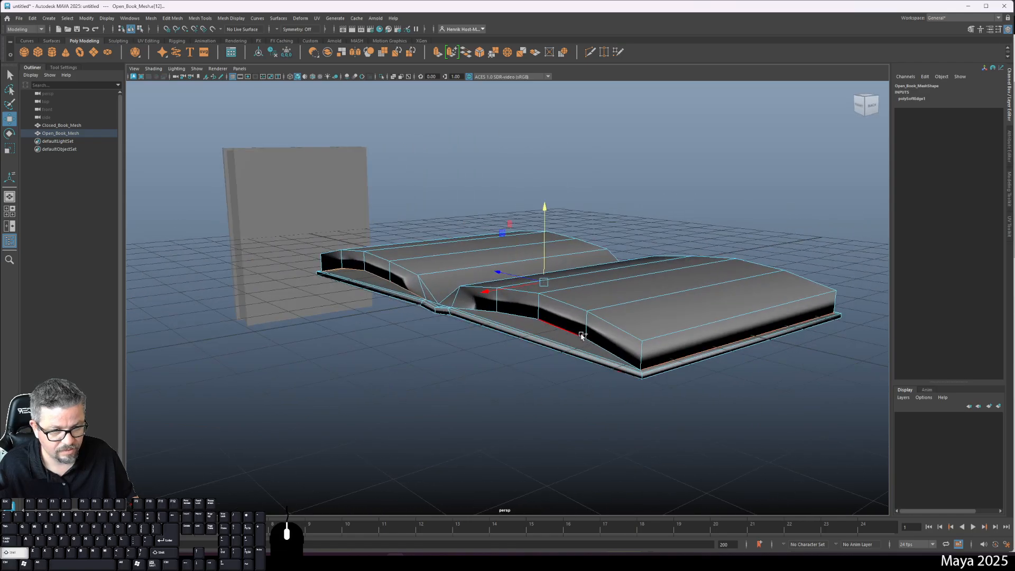
double_click(568, 308, "shift")
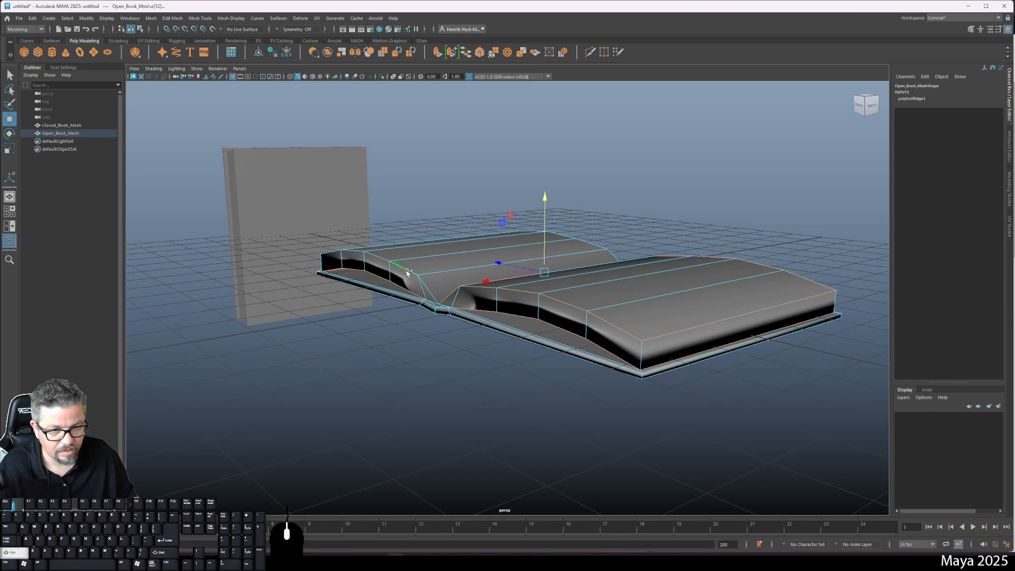
left_click_drag(407, 272, 519, 284, "alt")
right_click_drag(519, 284, 590, 288, "shift")
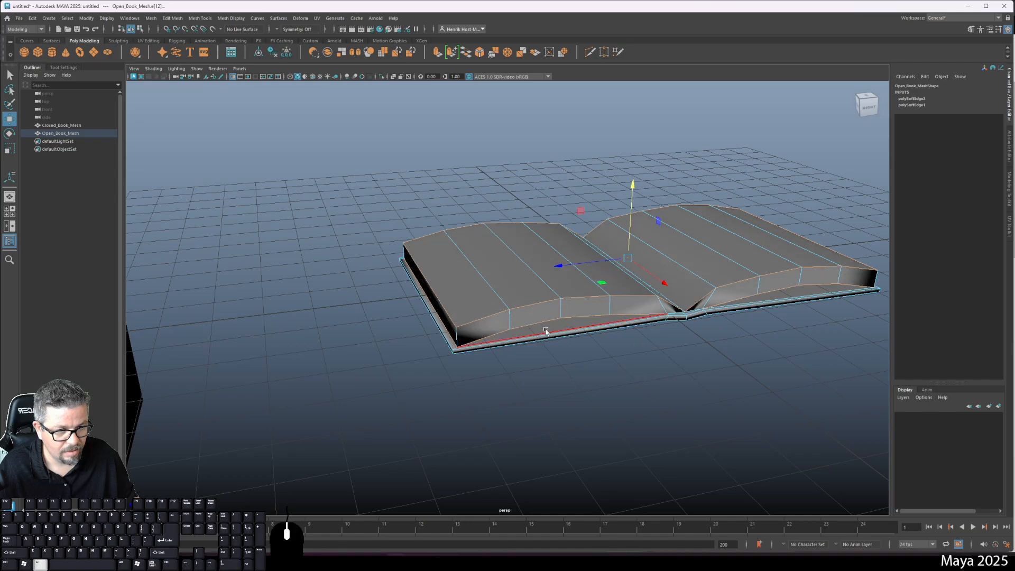
- Harden the vertical corner edges of one page block's fore edge and the edge where it meets the cover
left_click_drag(546, 336, 456, 336, "alt")
left_click_drag(422, 367, 501, 304, "alt")
double_click(442, 285)
key("g")
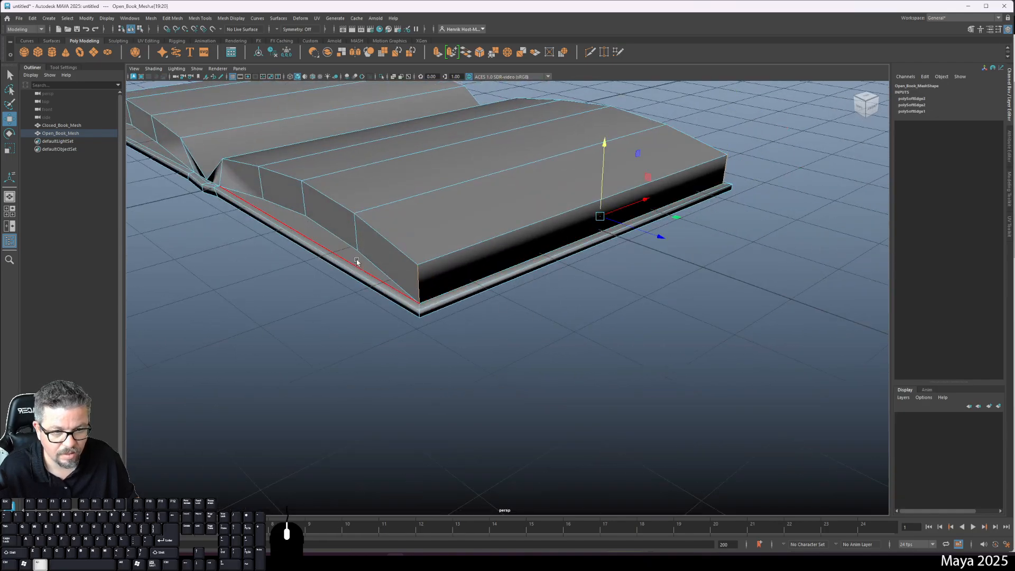
left_click_drag(358, 263, 340, 270, "alt")
left_click(430, 269)
key("g")
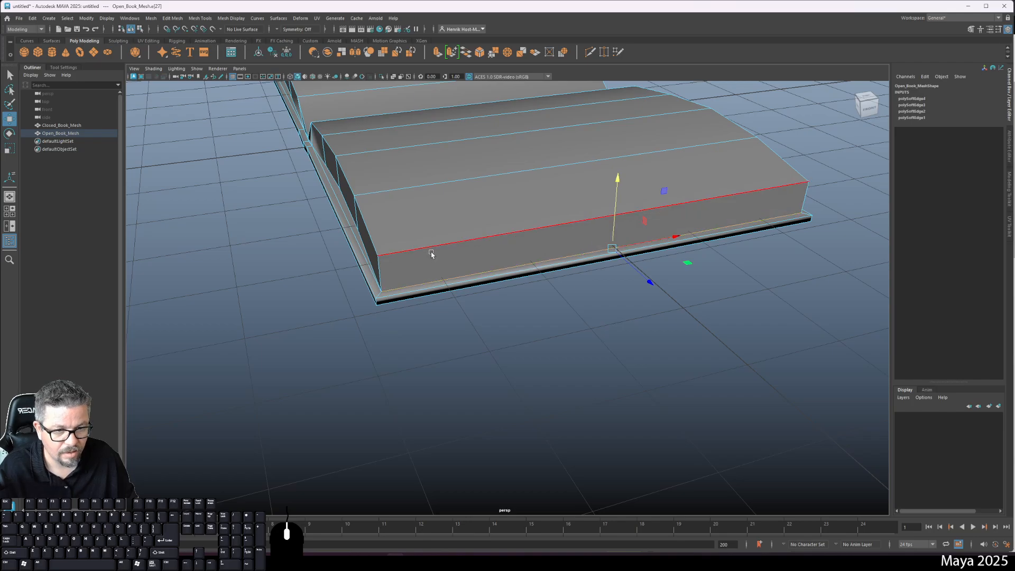
- Harden the edges around the recessed gutter faces at one spine end
left_click_drag(430, 268, 598, 281, "alt")
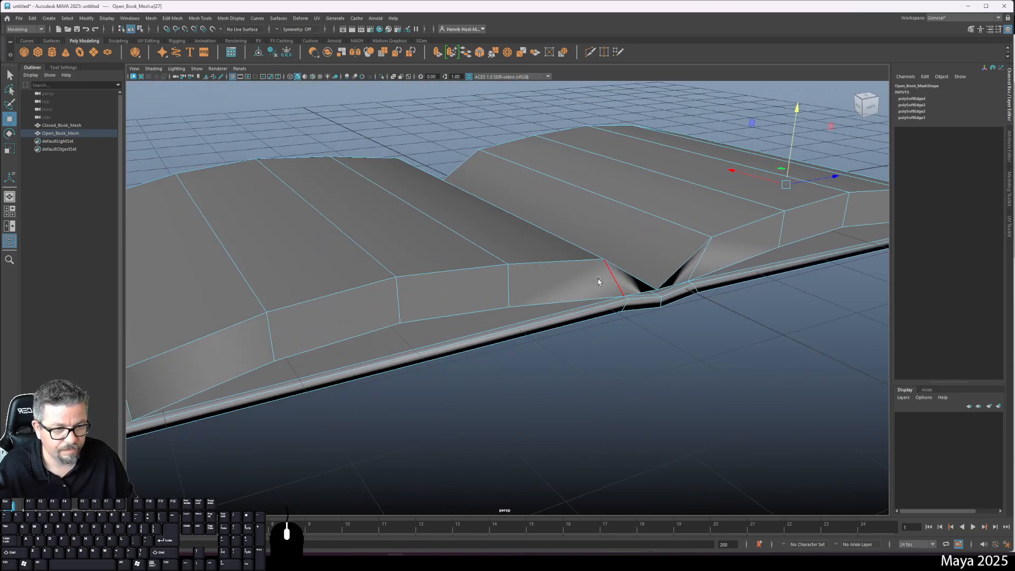
left_click(628, 274)
key("g")
left_click(685, 283)
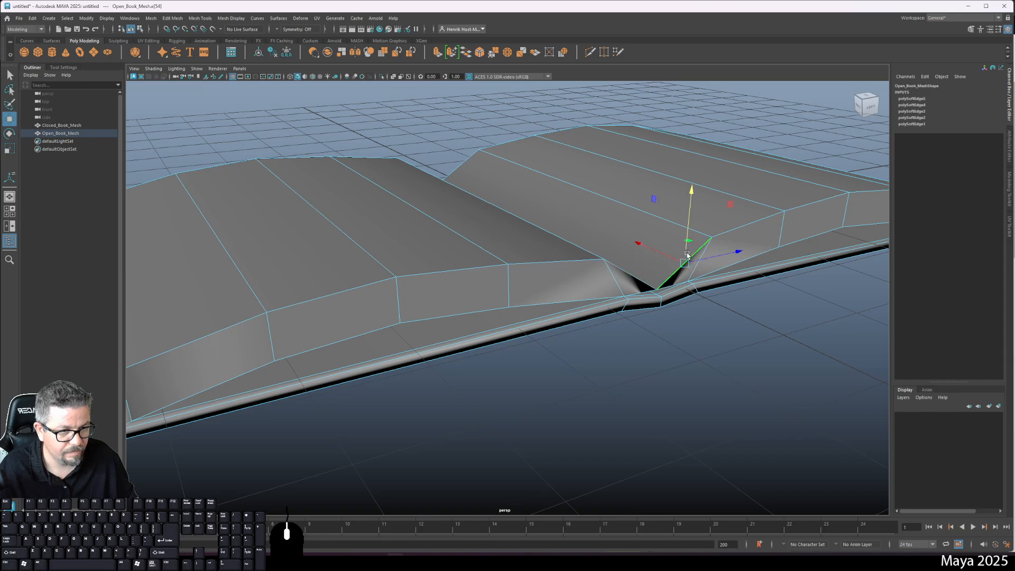
key("g")
left_click(668, 286)
key("g")
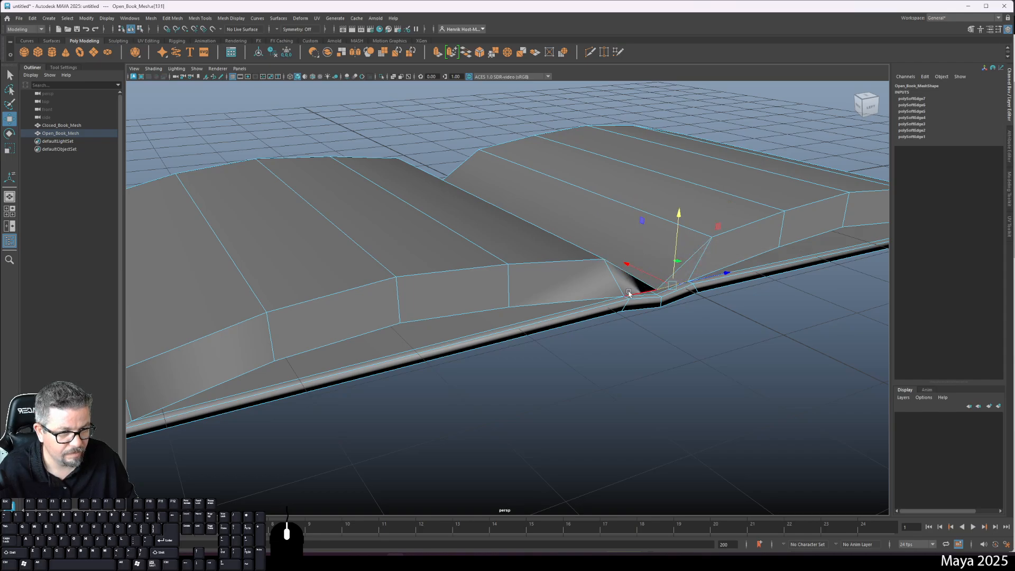
left_click(598, 301)
key("g")
- Harden the curved lower edges of the page block's end beside that gutter
left_click(566, 303)
left_click(452, 316, "shift")
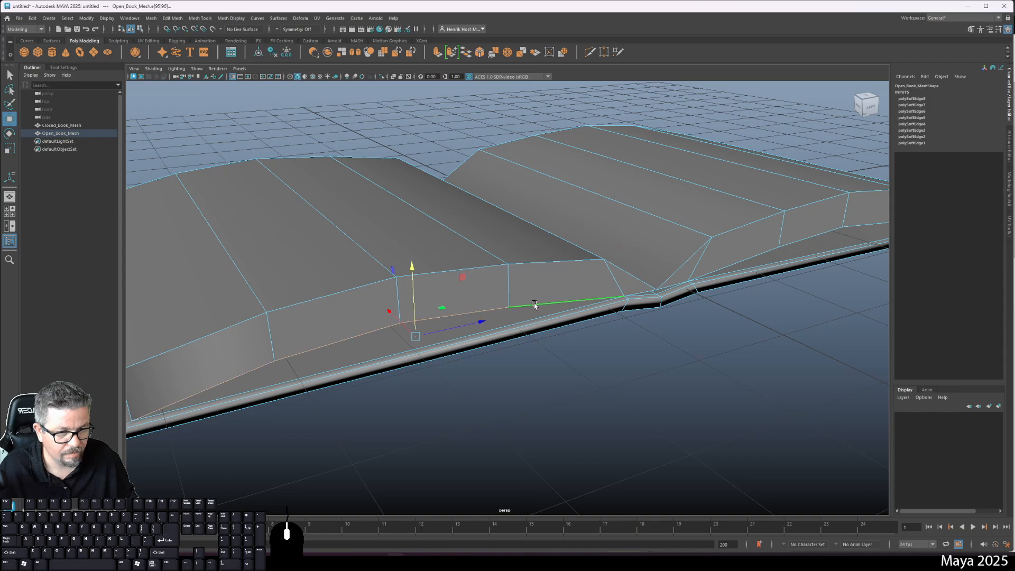
key("g")
- Harden the cover's upper and lower rim edges along the fore edge and its upper rim edge along the adjoining end
left_click_drag(459, 321, 503, 315, "alt")
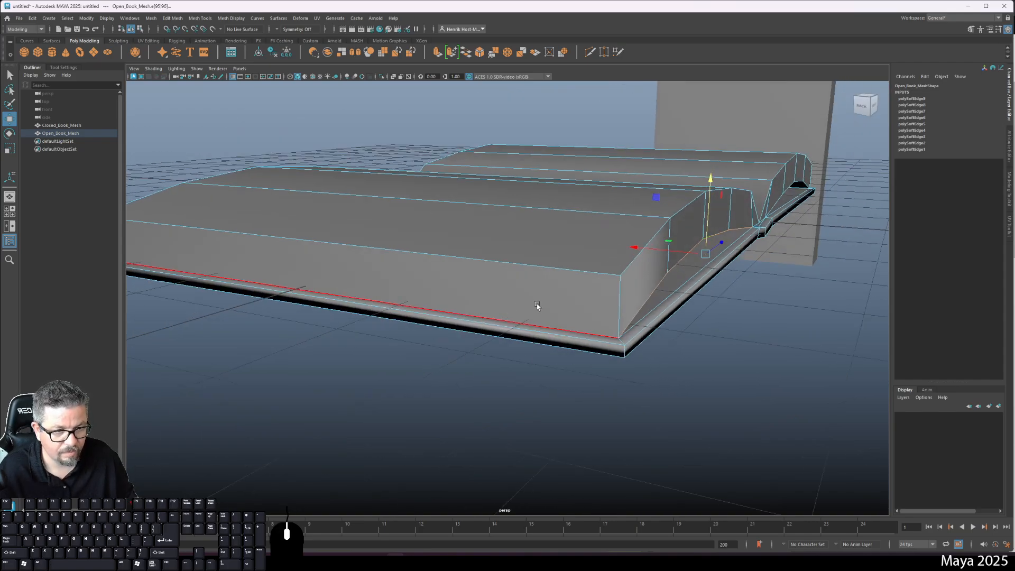
left_click(512, 343)
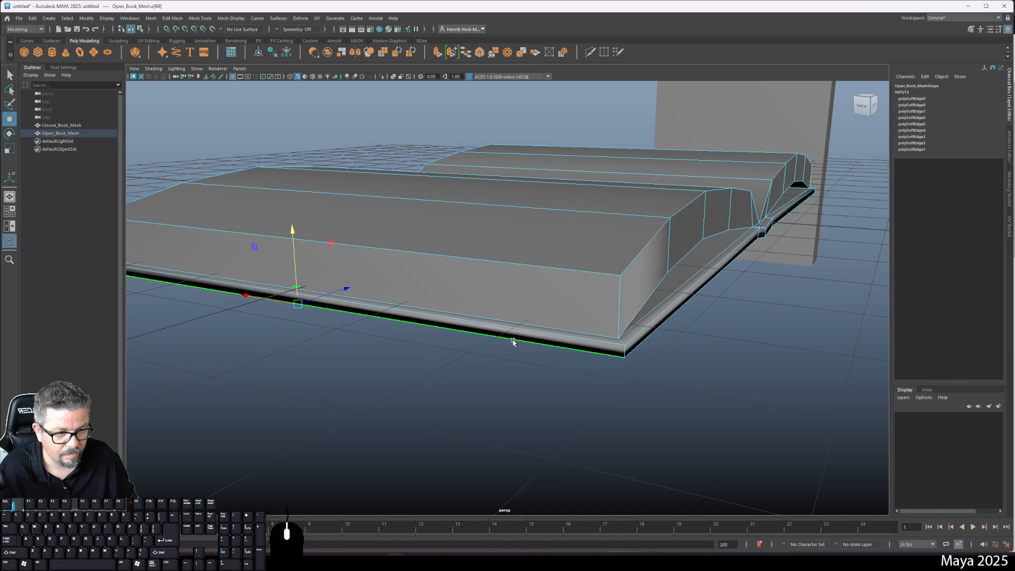
key("g")
left_click(627, 339)
key("g")
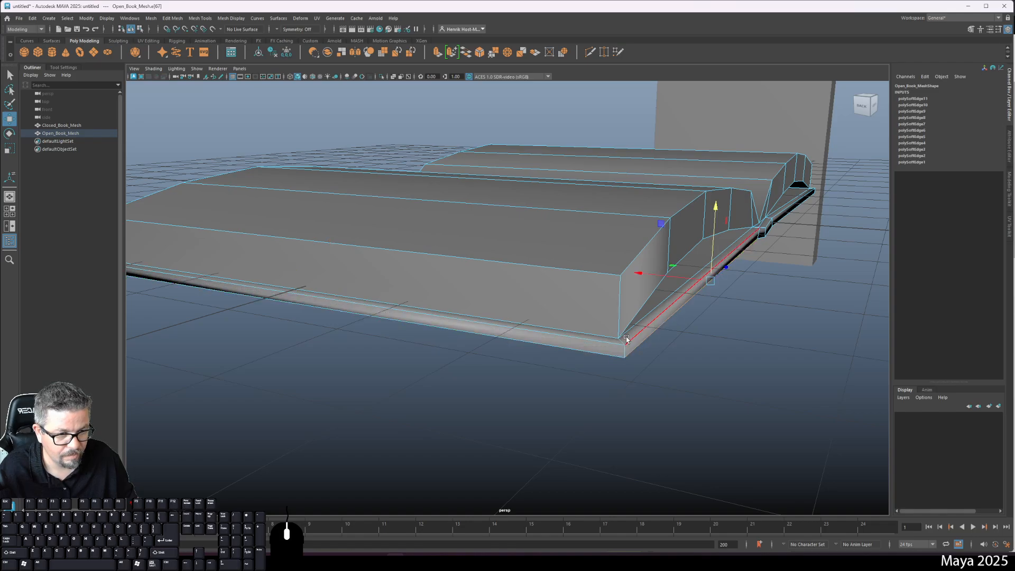
key("g")
left_click(564, 340)
key("g")
- Harden the cover rim edges running from the fore-edge corners to the spine at both ends of this cover half
left_click_drag(445, 315, 544, 309, "alt")
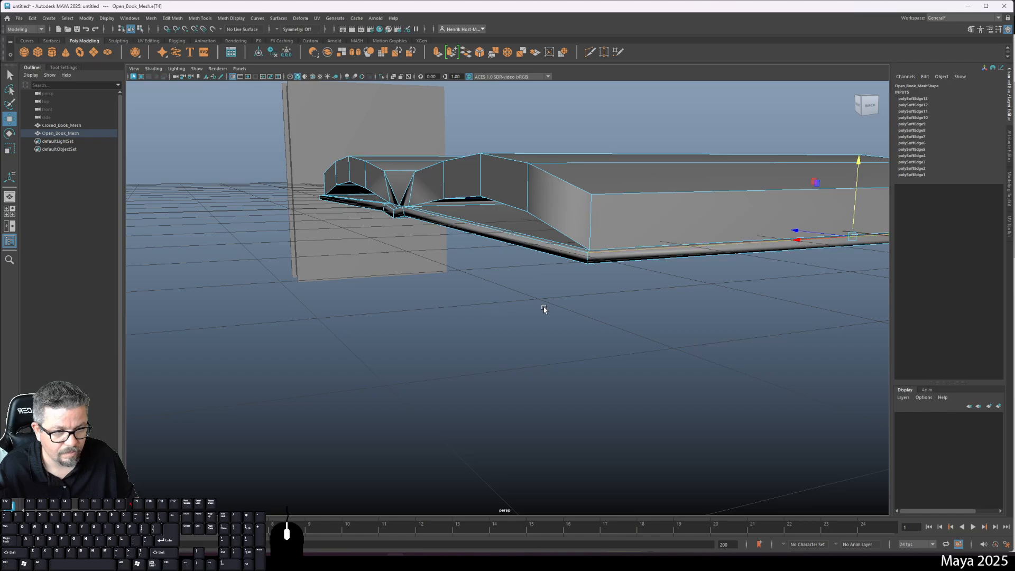
key("g")
left_click(544, 244)
key("g")
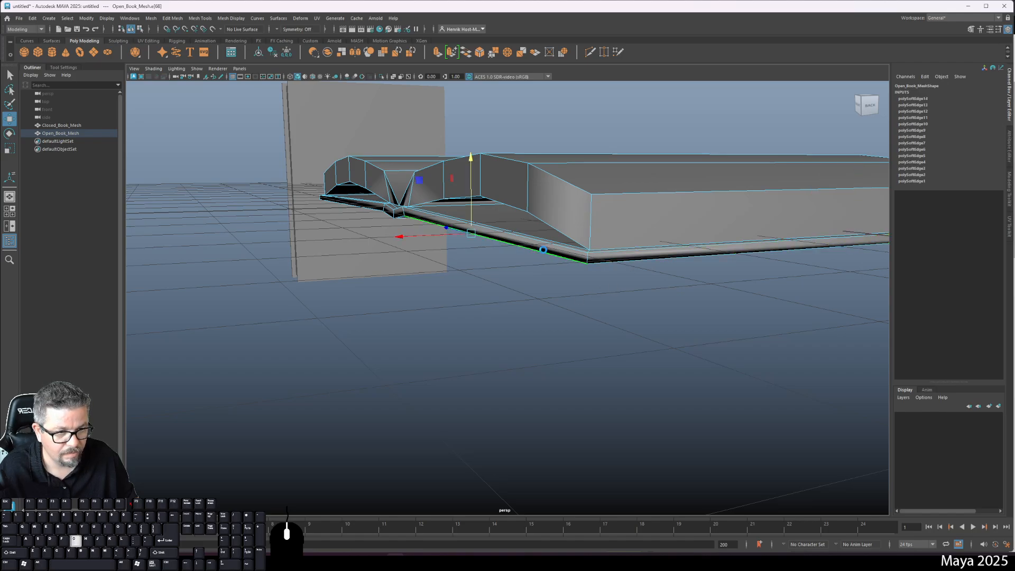
key("g")
left_click_drag(553, 247, 526, 278, "alt")
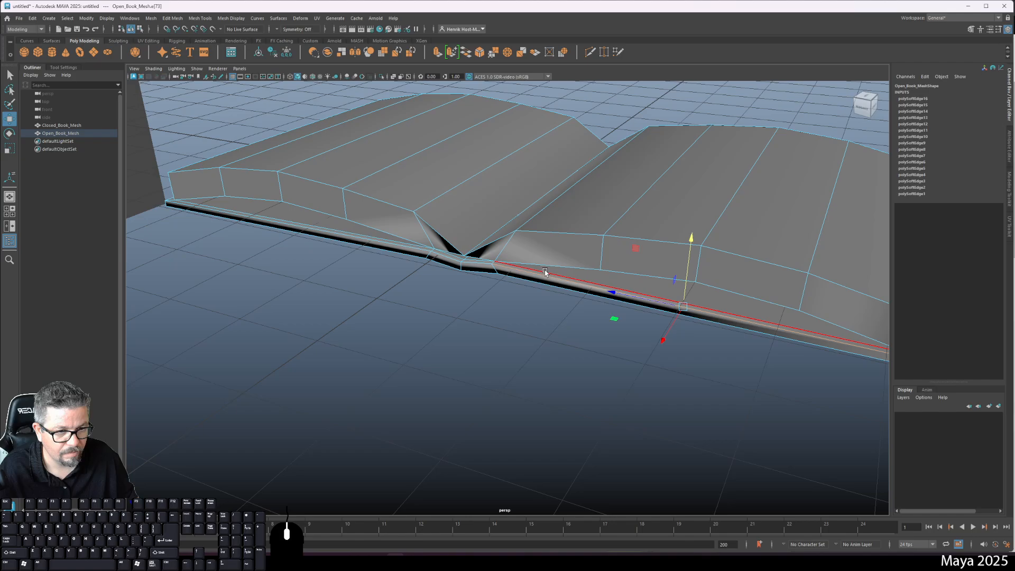
- Harden the upper rim edge of one cover half and the short rim edges across the spine at the same end
key("g")
left_click(483, 272)
key("g")
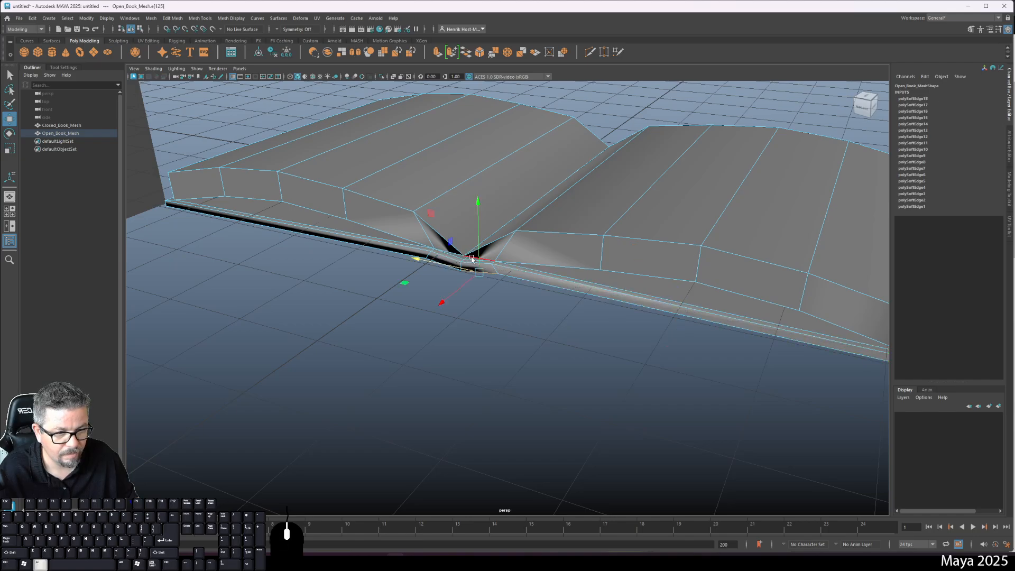
right_click_drag(472, 259, 549, 352, "alt")
key("g")
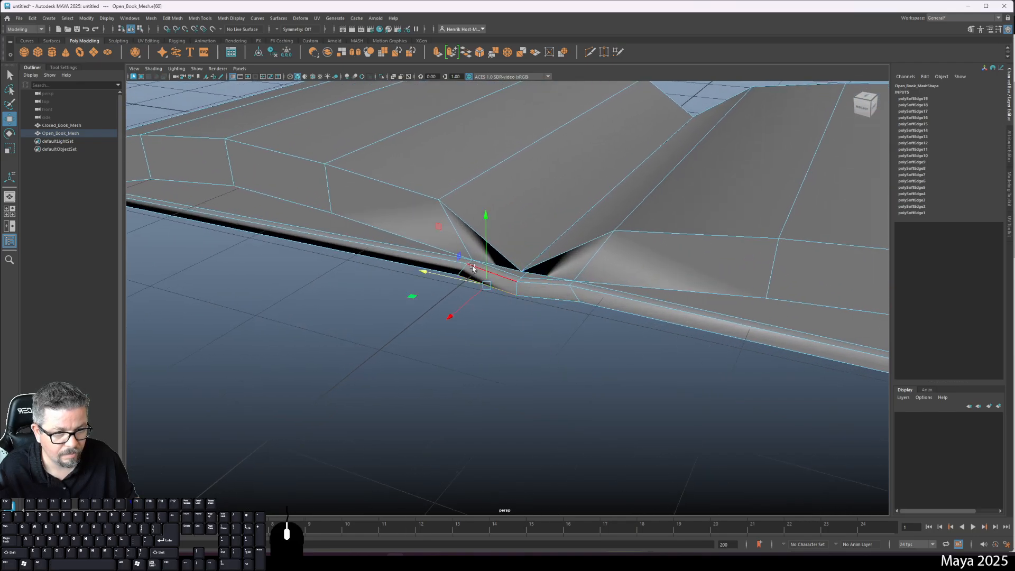
left_click(479, 270)
key("g")
- Harden the upper and lower rim edges of the other cover half along the same end
left_click(437, 257)
key("g")
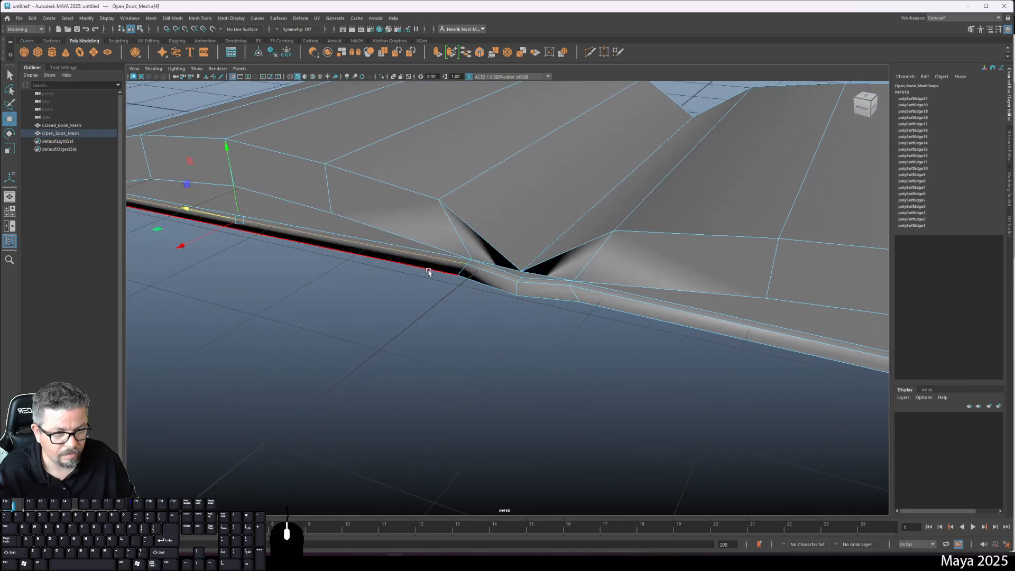
left_click(428, 272)
key("g")
- Harden the page edges framing the gutter and the short spine edges beneath it at this end of the book
right_click_drag(413, 284, 350, 259, "alt")
middle_click_drag(350, 259, 487, 324, "alt")
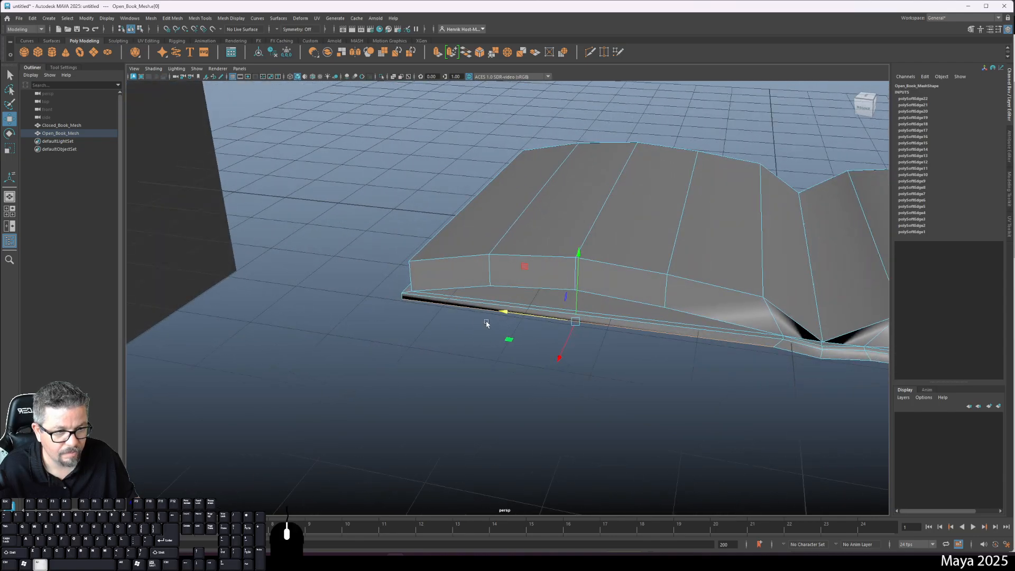
left_click(784, 317)
key("g")
left_click(860, 328)
key("g")
left_click(848, 344)
key("g")
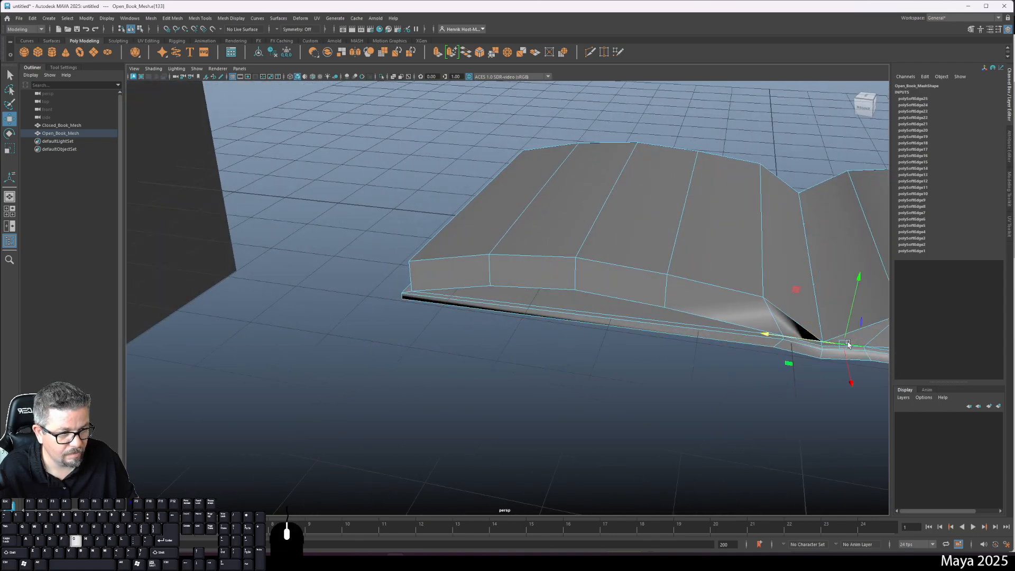
left_click(783, 328)
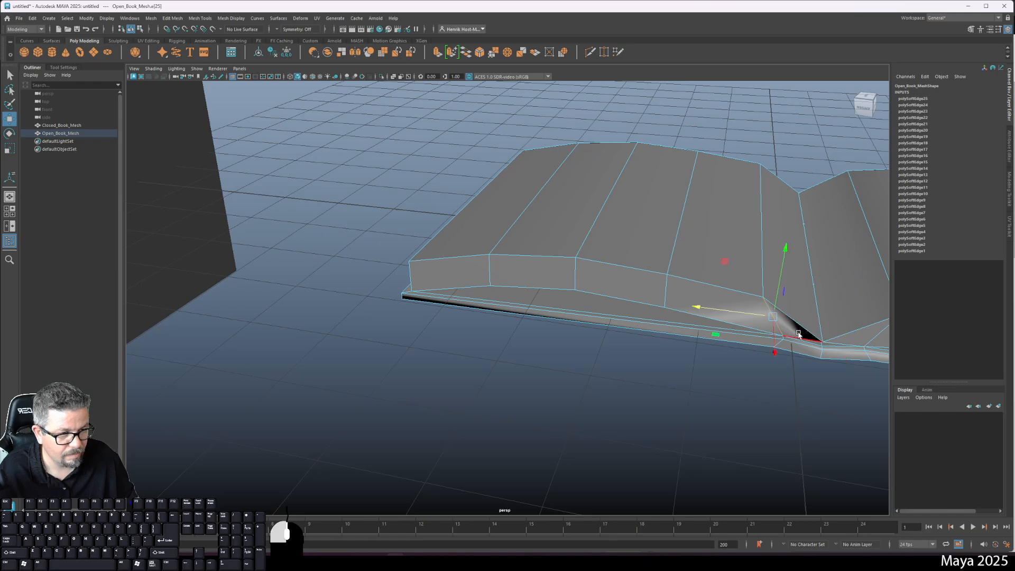
left_click(790, 346)
key("g")
- Harden the cover rim edges along the end of this half and the edge where its fore-edge pages meet the cover
left_click_drag(791, 346, 731, 342, "alt")
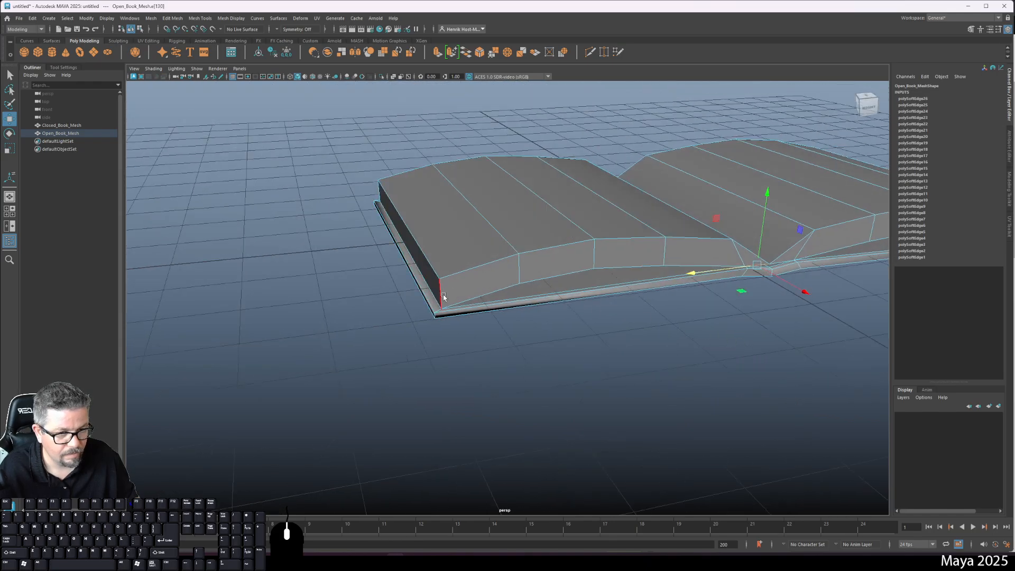
left_click(455, 311)
key("g")
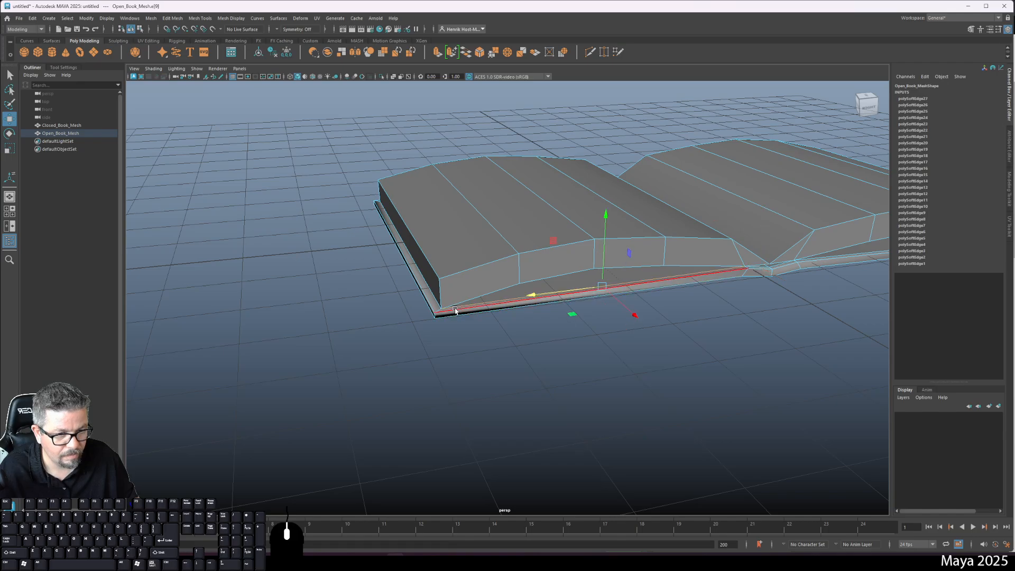
key("g")
left_click(432, 299)
key("g")
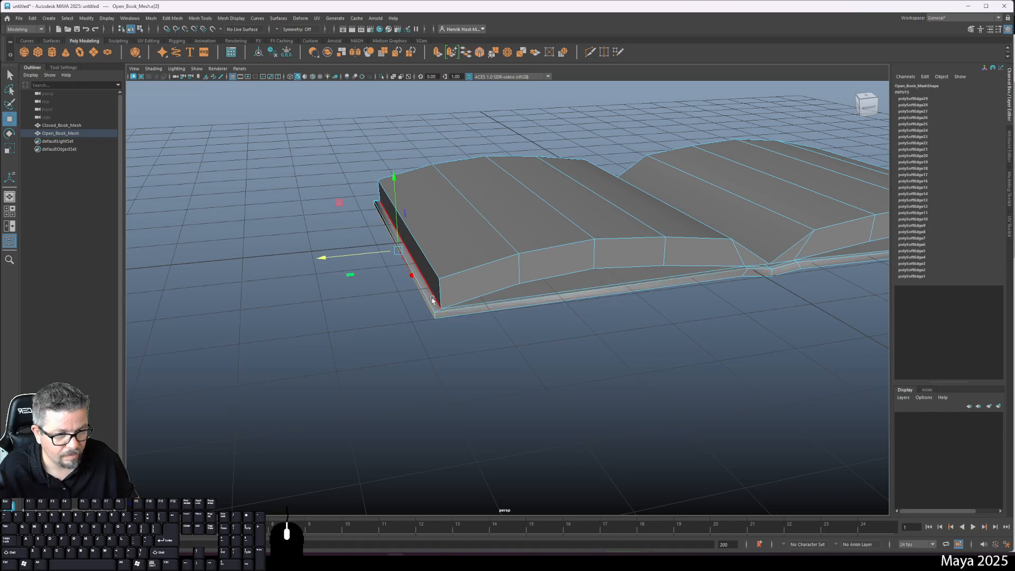
- Harden the remaining cover rim edges along the fore edge and at its far corner
left_click_drag(432, 302, 515, 318, "alt")
left_click(455, 307)
key("g")
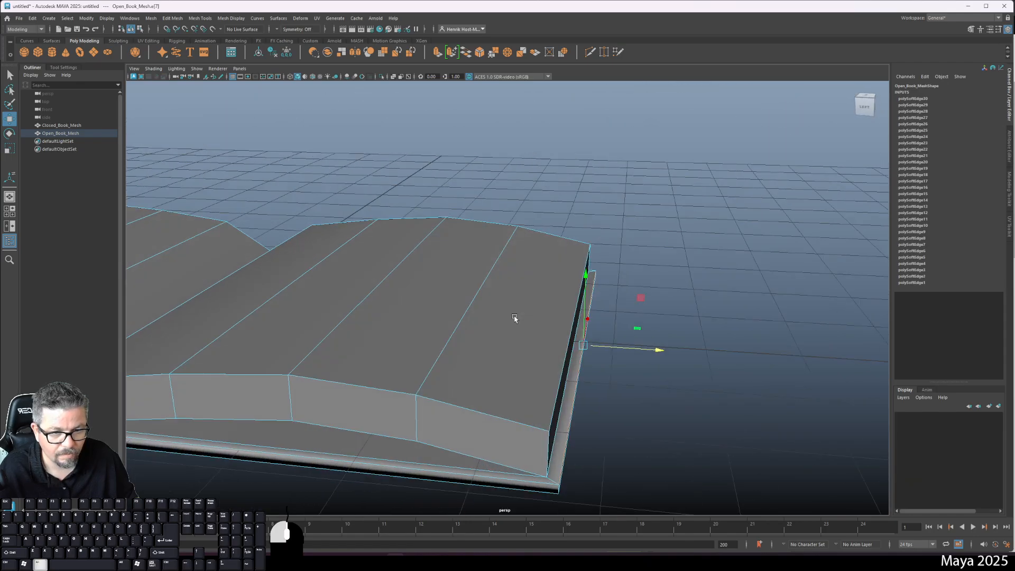
left_click(558, 492)
key("g")
- Harden the cover's lower rim edge and the short lower spine edges at the end now being worked on
left_click_drag(596, 438, 372, 397, "alt")
left_click(338, 452)
key("g")
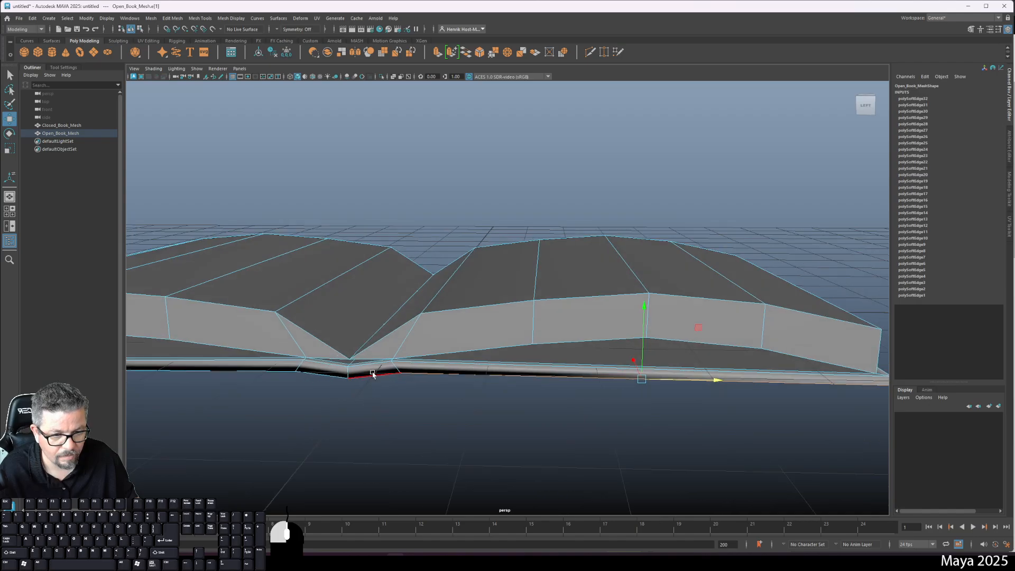
left_click(373, 374)
key("g")
left_click(337, 378)
key("g")
- Return the open book to object mode, deselect it and review its shading
left_click_drag(565, 434, 462, 380, "alt")
right_click_drag(463, 381, 549, 378, "alt")
left_click_drag(549, 378, 519, 369, "alt")
right_click(566, 325)
right_click_drag(565, 326, 605, 313)
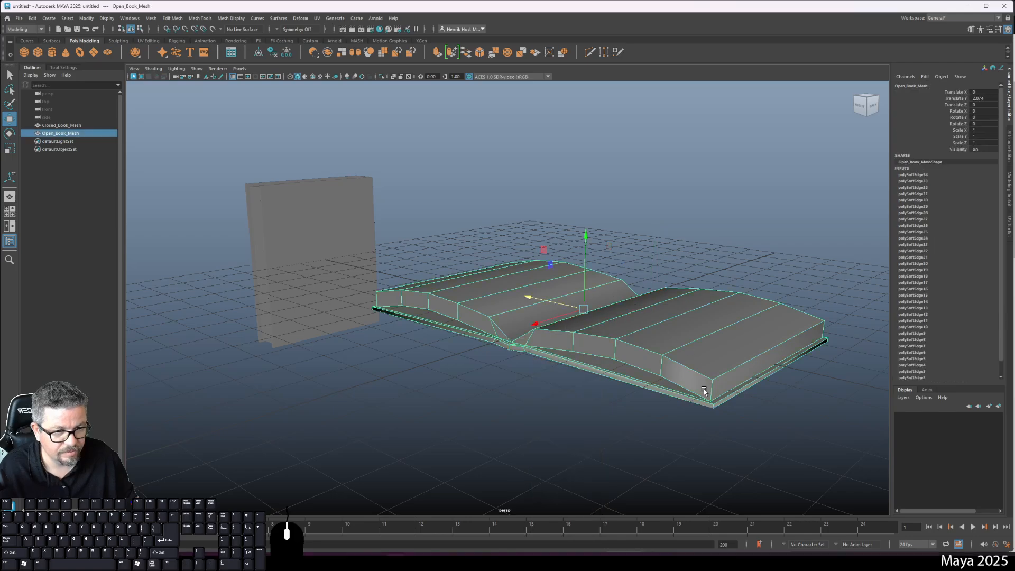
left_click(682, 435)
left_click_drag(520, 400, 582, 427, "alt")
- Delete the open book mesh's construction history, and deselect it
left_click(533, 261)
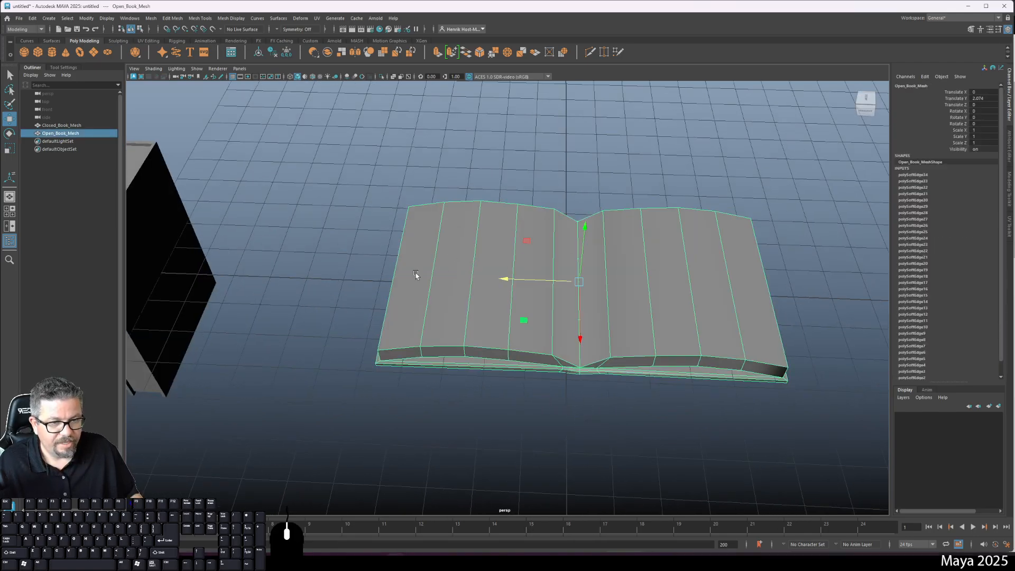
left_click(32, 18)
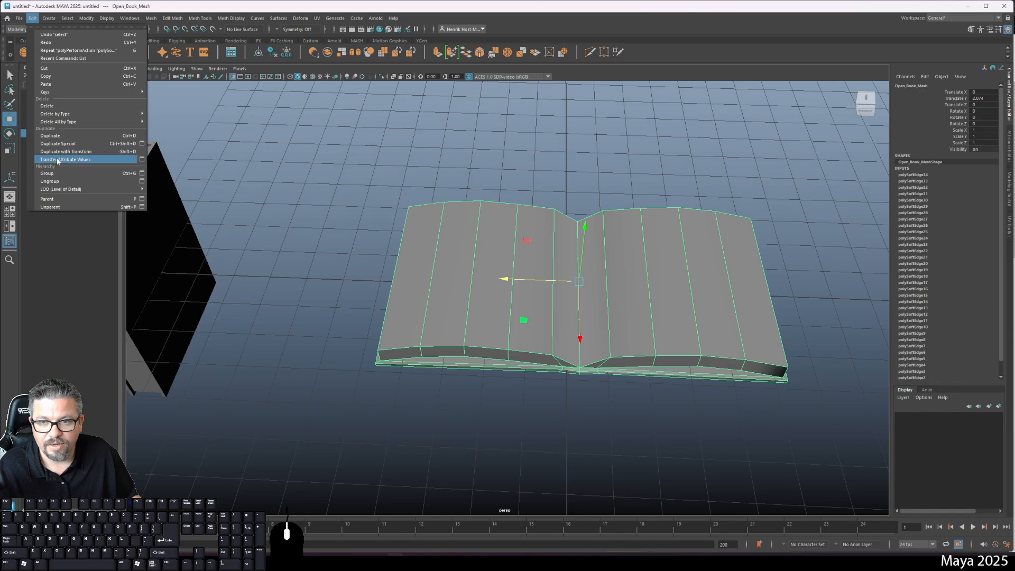
mouse_move(121, 121)
left_click(186, 124)
left_click_drag(478, 342, 484, 293, "alt")
left_click(521, 404)
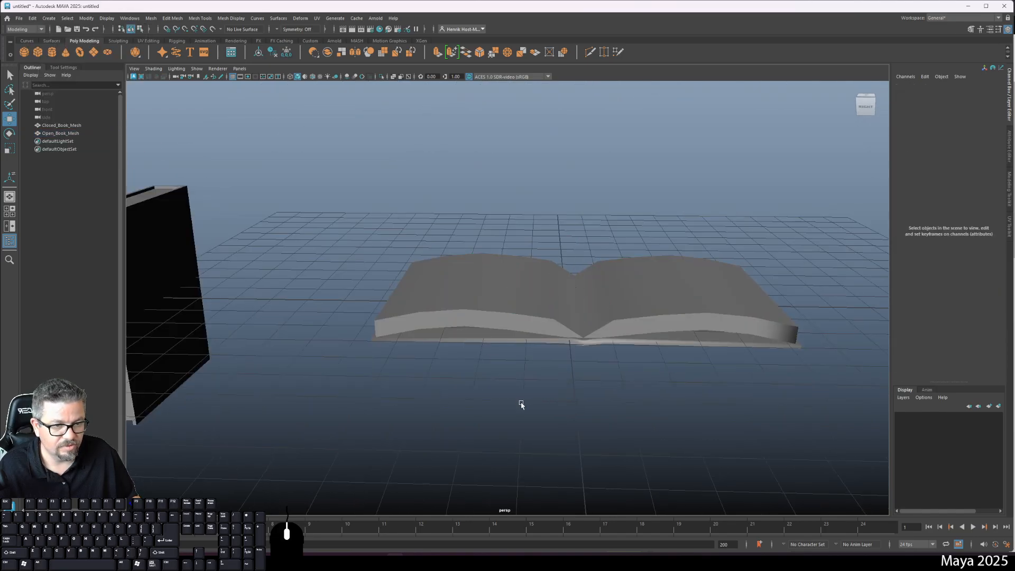
- Raise the page edge loops nearest the fore edges slightly on both halves of the open book
left_click_drag(504, 362, 392, 325, "alt")
left_click(417, 332)
right_click_drag(386, 301, 386, 280)
double_click(369, 311)
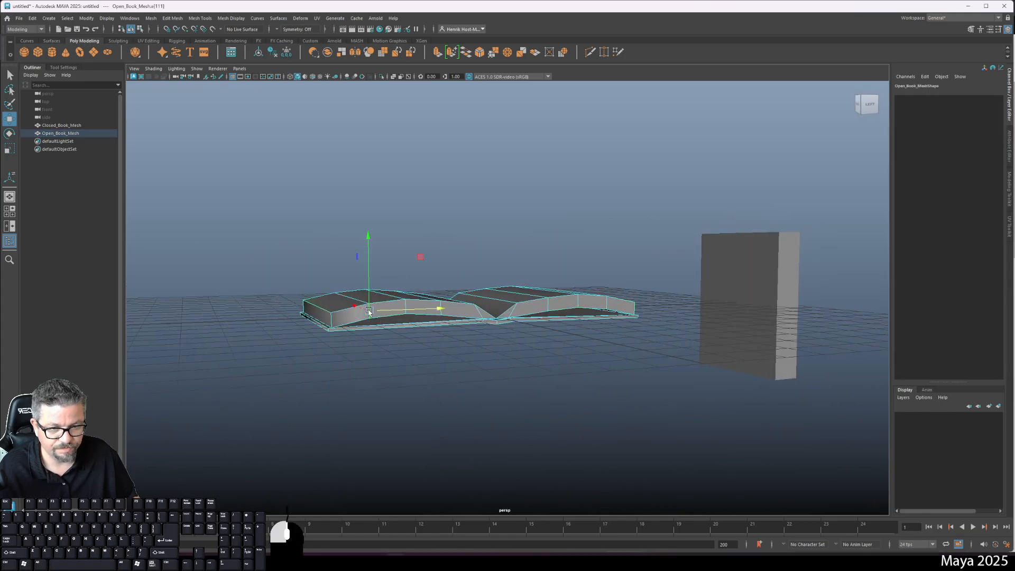
double_click(611, 305, "shift")
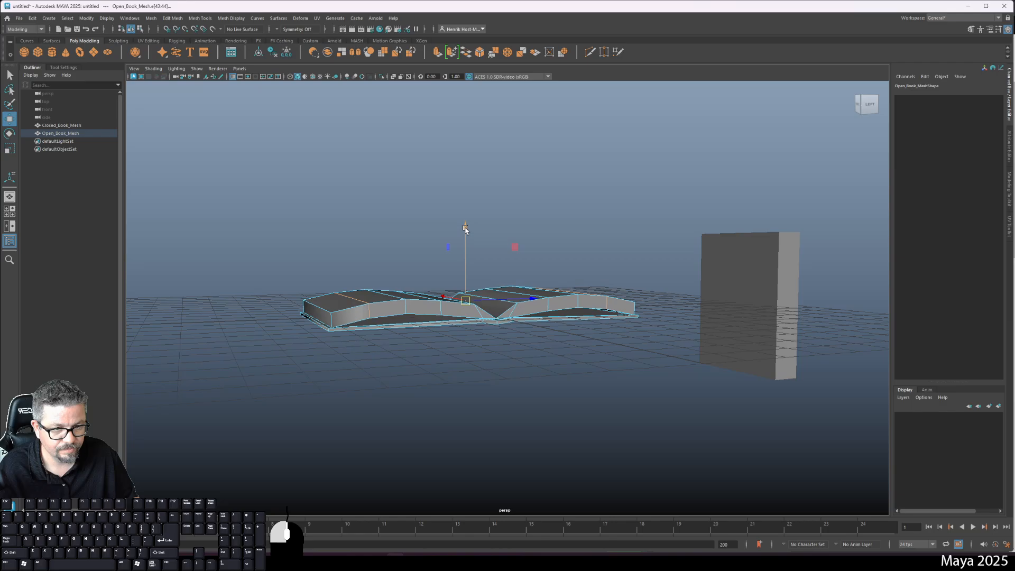
left_click_drag(466, 228, 470, 223)
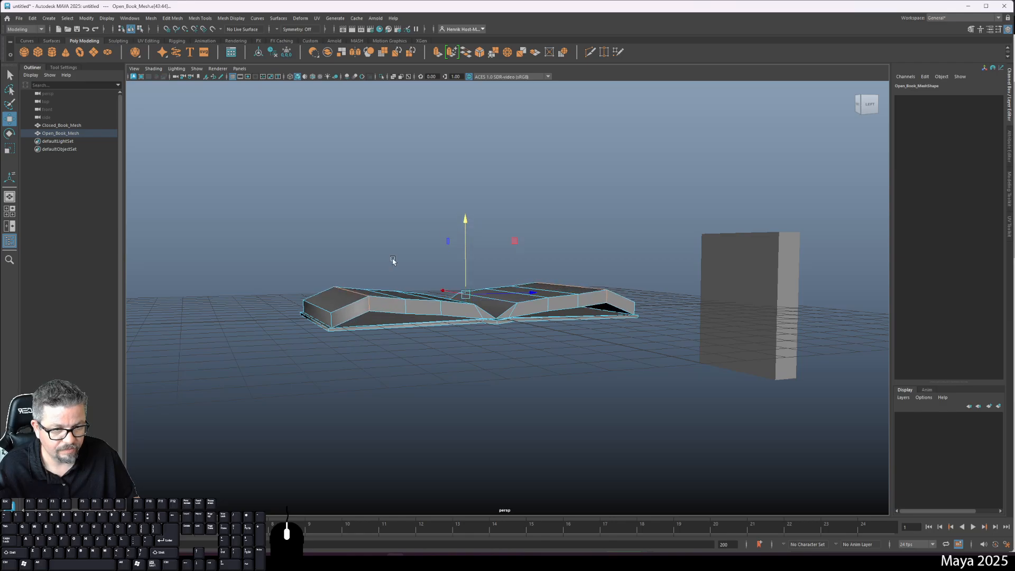
- Try to raise the next page edge loops inward from the fore edges, one half at a time
double_click(406, 310)
left_click_drag(383, 228, 426, 221)
middle_click_drag(394, 258, 299, 250, "alt")
right_click_drag(299, 250, 433, 286, "alt")
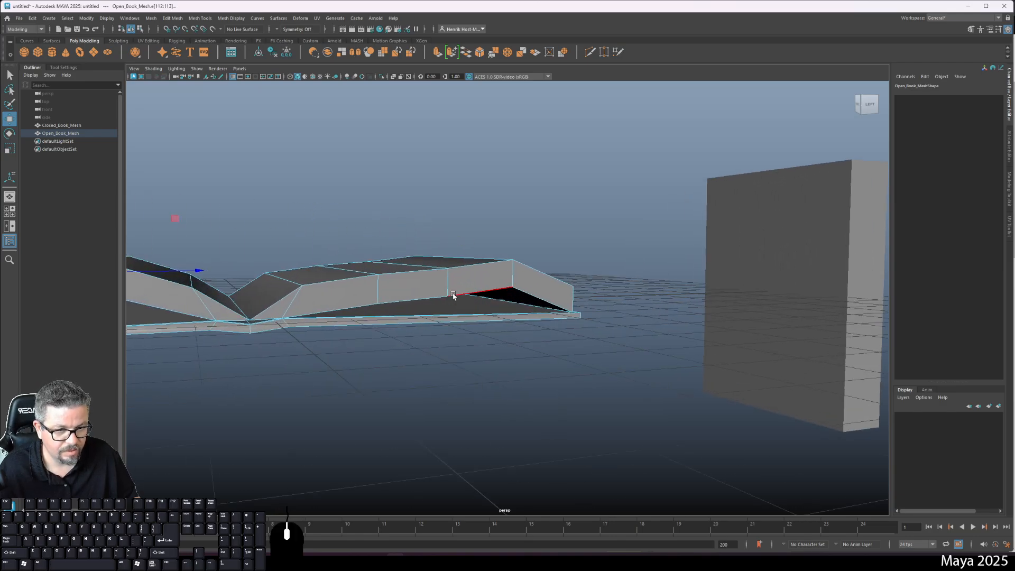
double_click(446, 285)
left_click_drag(397, 200, 399, 187)
- Undo the separate page edge loop moves
key("ctrl+z")
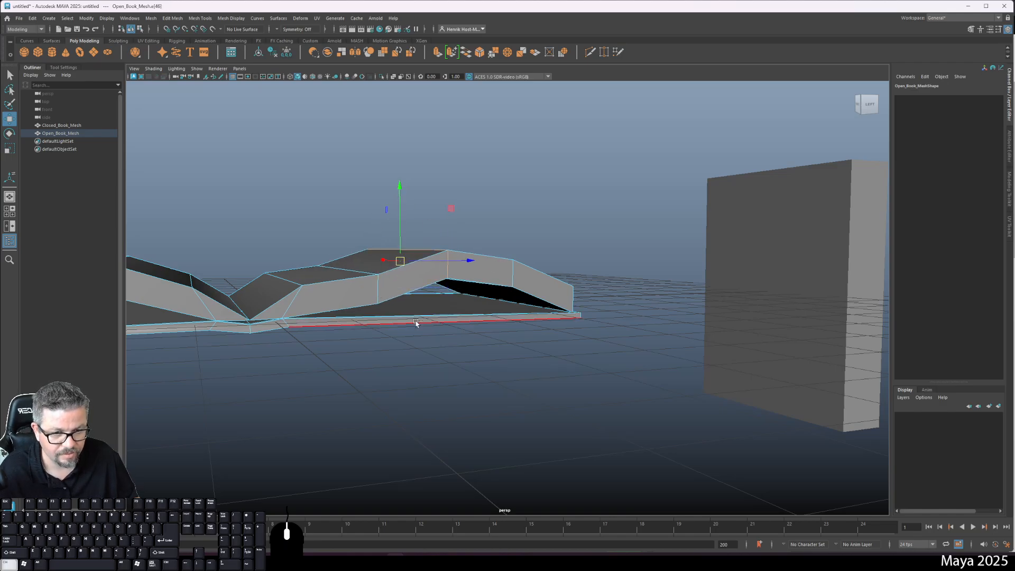
key("ctrl+z")
key("ctrl+z")
right_click_drag(413, 379, 346, 307, "alt")
key("ctrl+z")
key("ctrl+z")
key("ctrl+z")
key("ctrl+z")
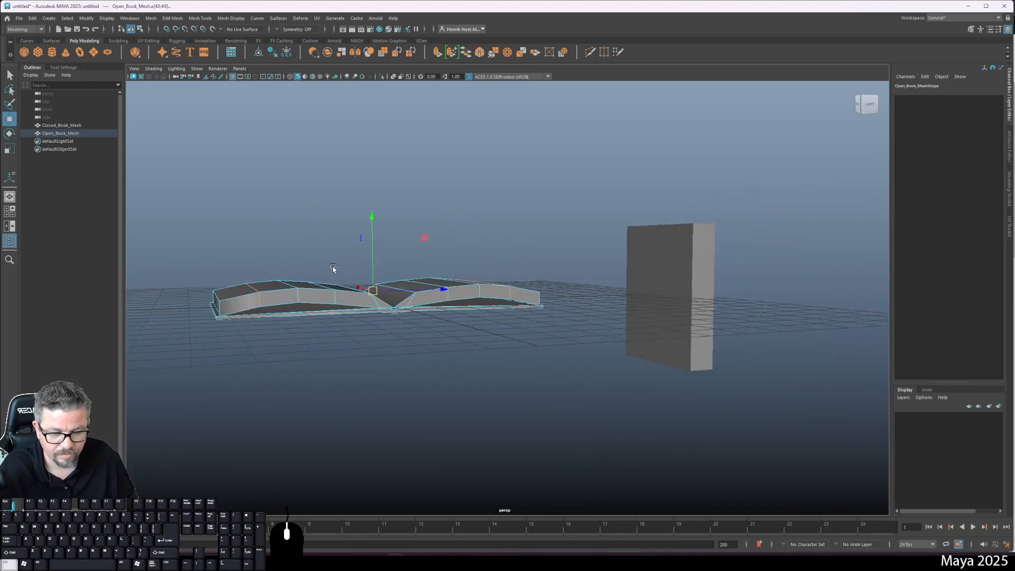
key("ctrl+z")
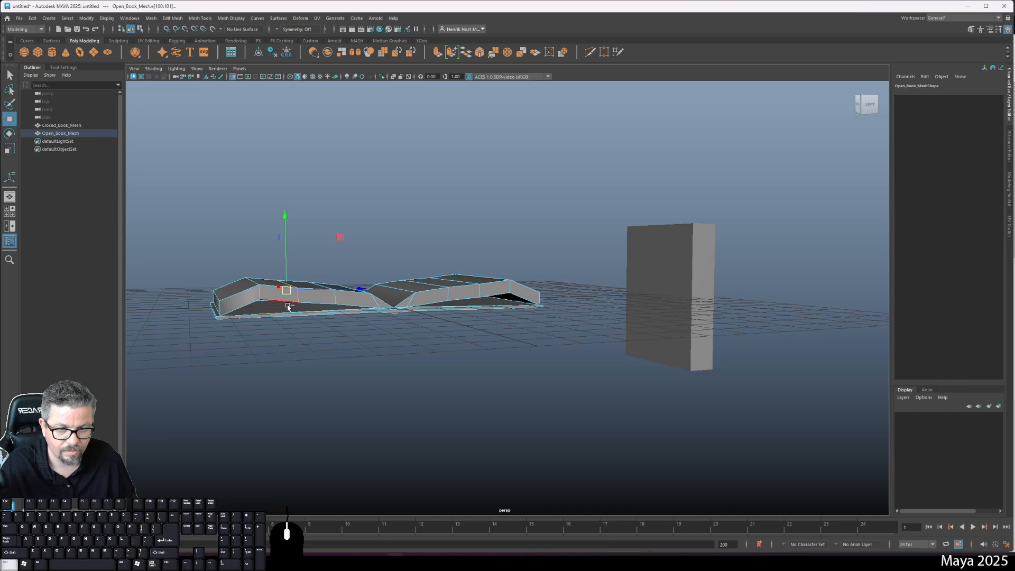
- Raise the middle page edge loops on both halves together, and select the matching pair closer to the spine
key("ctrl+b")
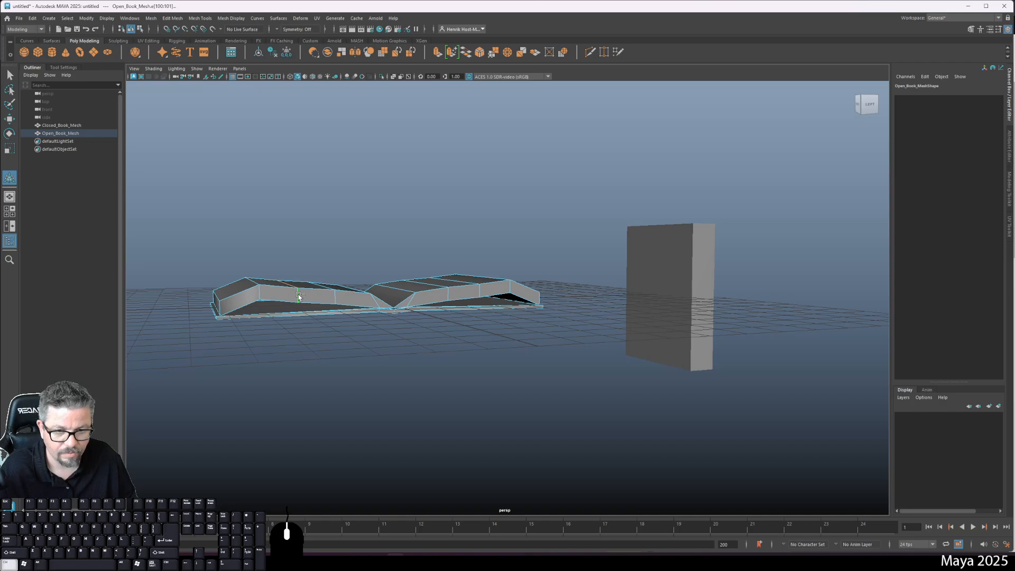
key("w")
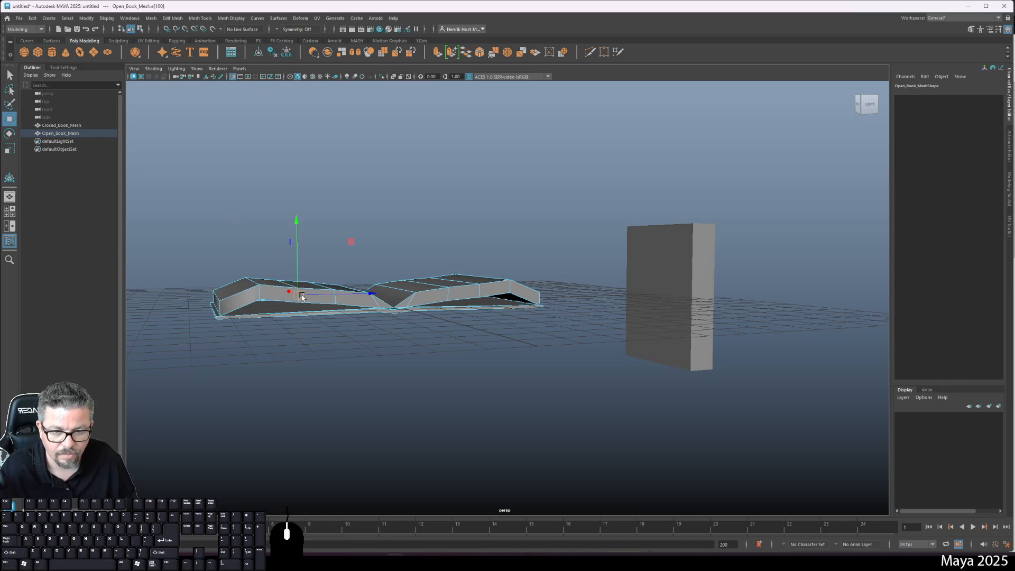
left_click(305, 312, "shift")
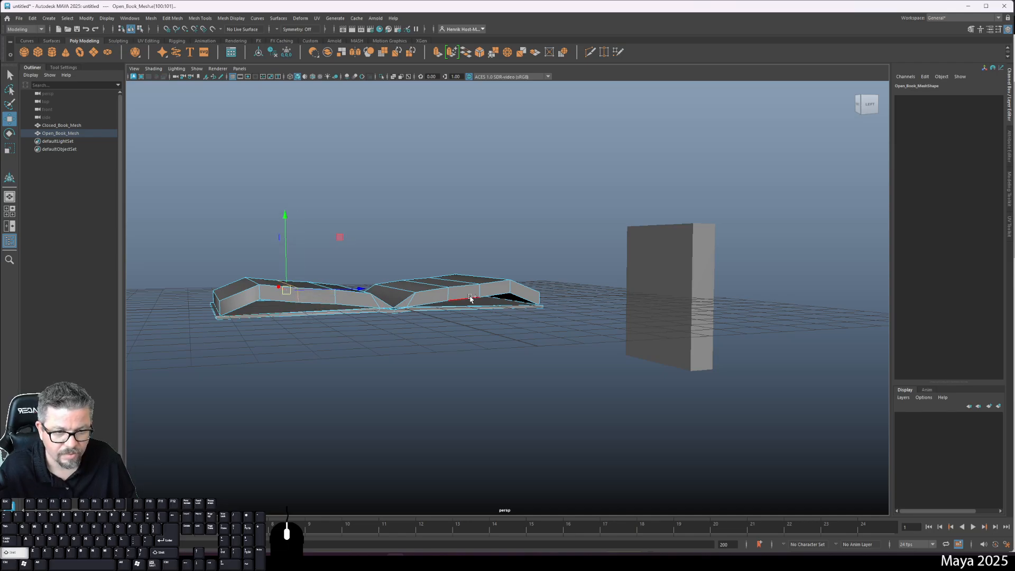
left_click(442, 319)
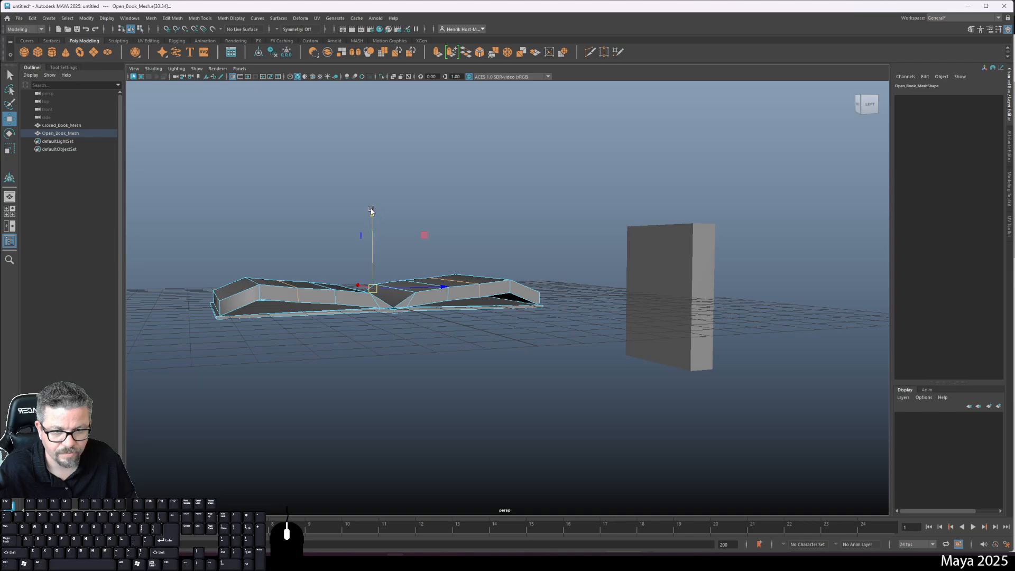
left_click_drag(371, 211, 379, 208)
double_click(334, 297)
double_click(419, 283, "shift")
- Lower the middle vertices along the bottom of the page block ends, on both halves and at both ends of the book
right_click_drag(309, 304, 344, 327, "alt")
middle_click_drag(344, 323, 540, 341, "alt")
right_click_drag(408, 318, 370, 318)
left_click(327, 355)
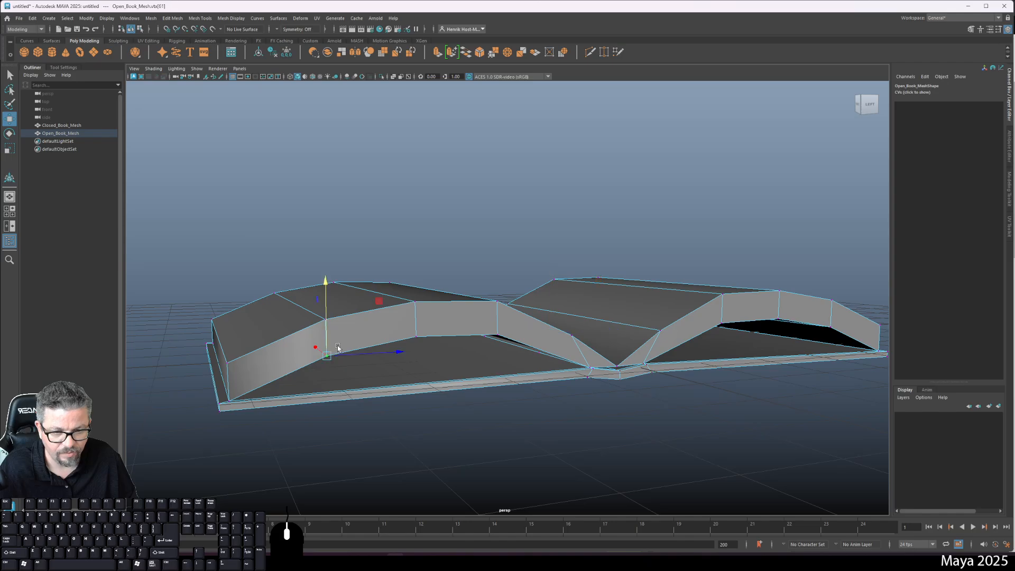
left_click(421, 336, "shift")
left_click(498, 334, "shift")
left_click(721, 323, "shift")
left_click(778, 319, "shift")
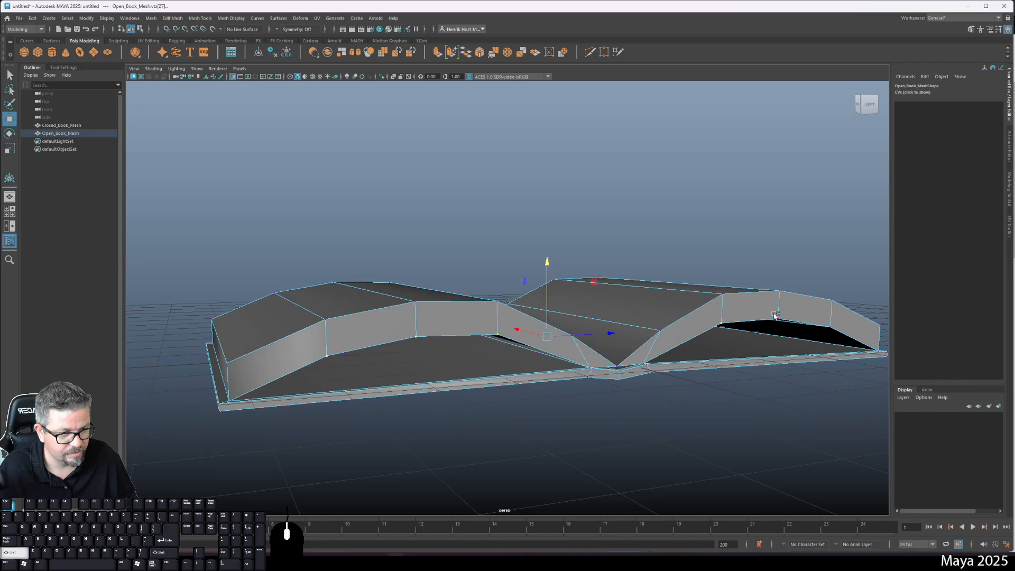
left_click(833, 326, "shift")
left_click_drag(635, 313, 608, 313, "alt")
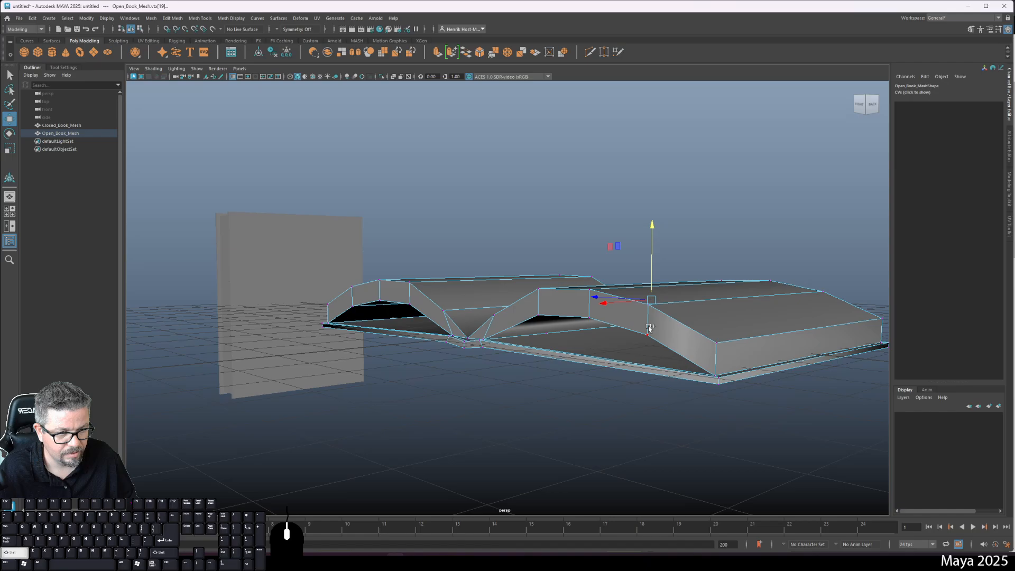
left_click(591, 317, "shift")
left_click_drag(521, 316, 424, 308, "alt")
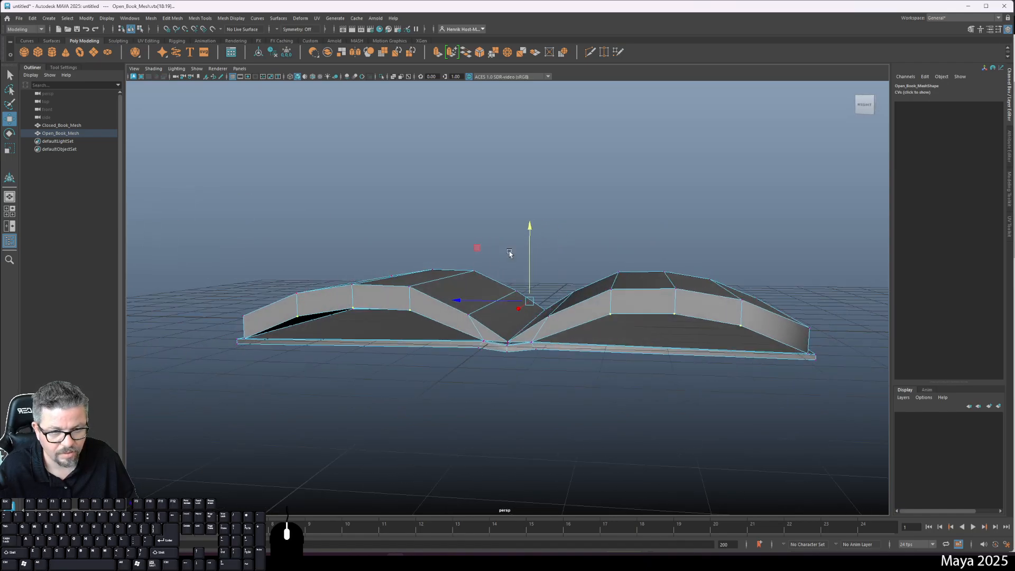
mouse_move(530, 226)
left_mouse_down()
mouse_move(531, 238)
mouse_move(532, 229)
mouse_move(637, 304)
mouse_move(527, 256)
mouse_move(539, 260)
left_mouse_up()
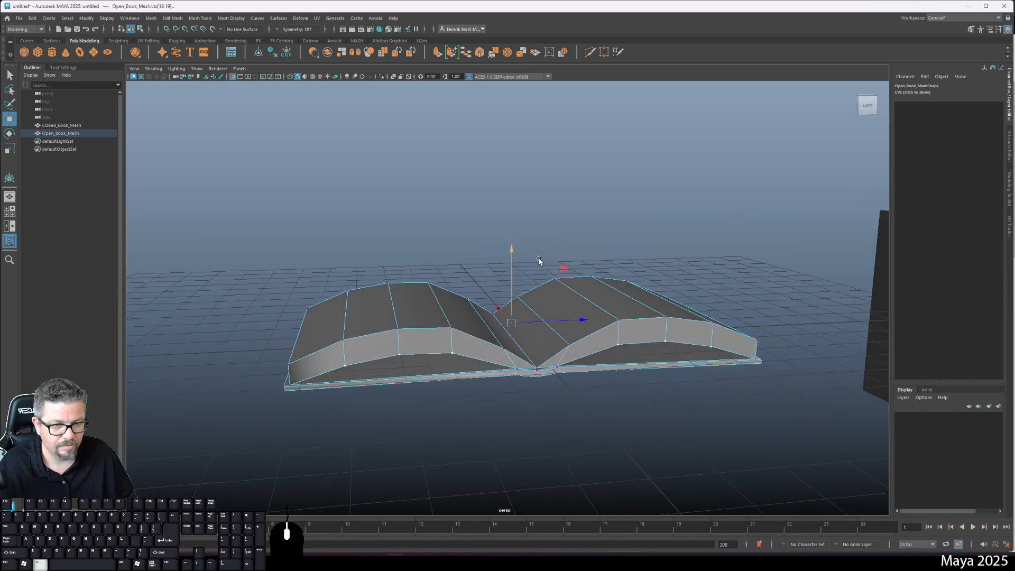
- Try to move the central lower vertex of one page block end on its own
left_click_drag(398, 296, 403, 291)
left_click(456, 294)
key("ctrl+z")
key("ctrl+z")
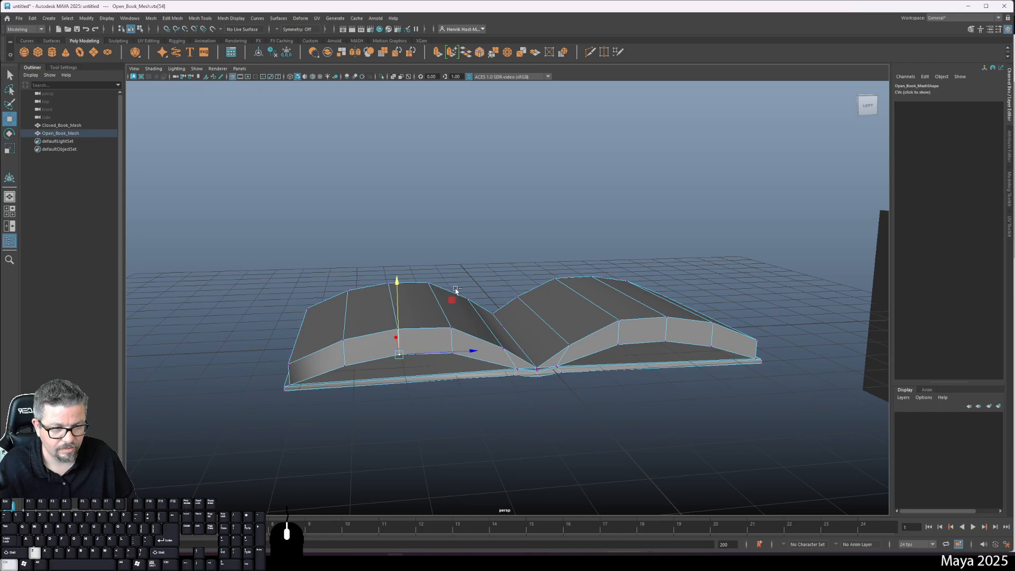
- Lower the central bottom vertices of the page block ends on both halves slightly
left_click_drag(456, 291, 463, 316, "alt")
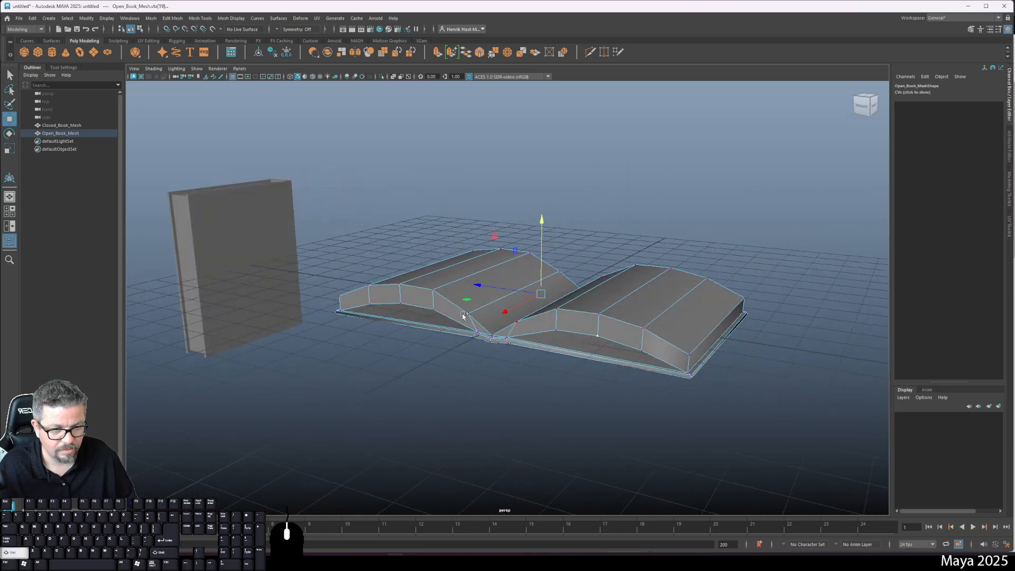
left_click(404, 300, "shift")
left_click_drag(540, 223, 542, 231)
- Lower the bottom vertices nearer the spine slightly at the page block ends, on both halves of the open book
left_click(439, 307)
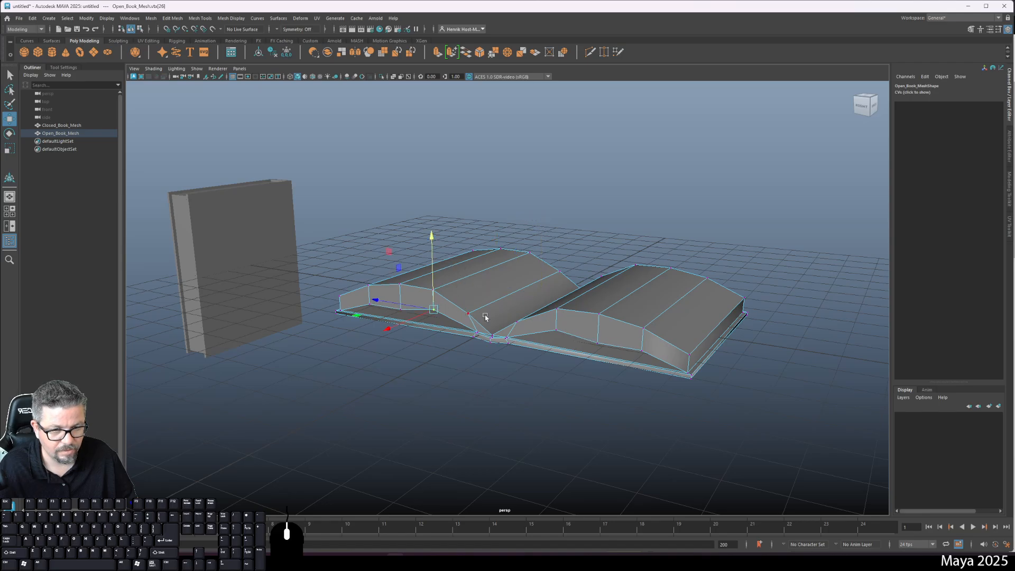
mouse_move(485, 316)
left_mouse_down("alt")
mouse_move(508, 320)
mouse_move(470, 325)
left_mouse_up("alt")
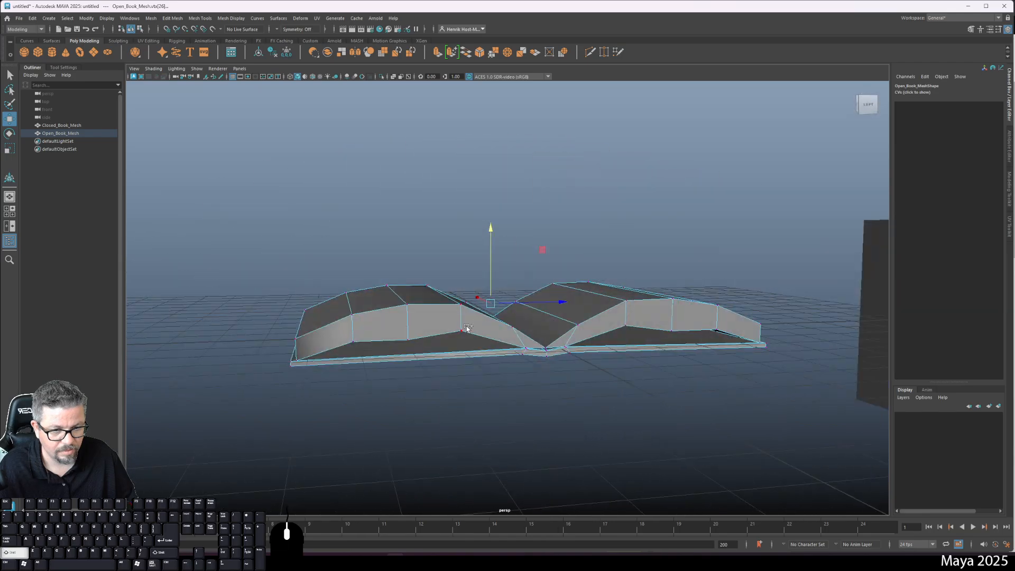
left_click(626, 328, "shift")
left_click_drag(514, 239, 514, 248)
left_click_drag(516, 314, 483, 317, "alt")
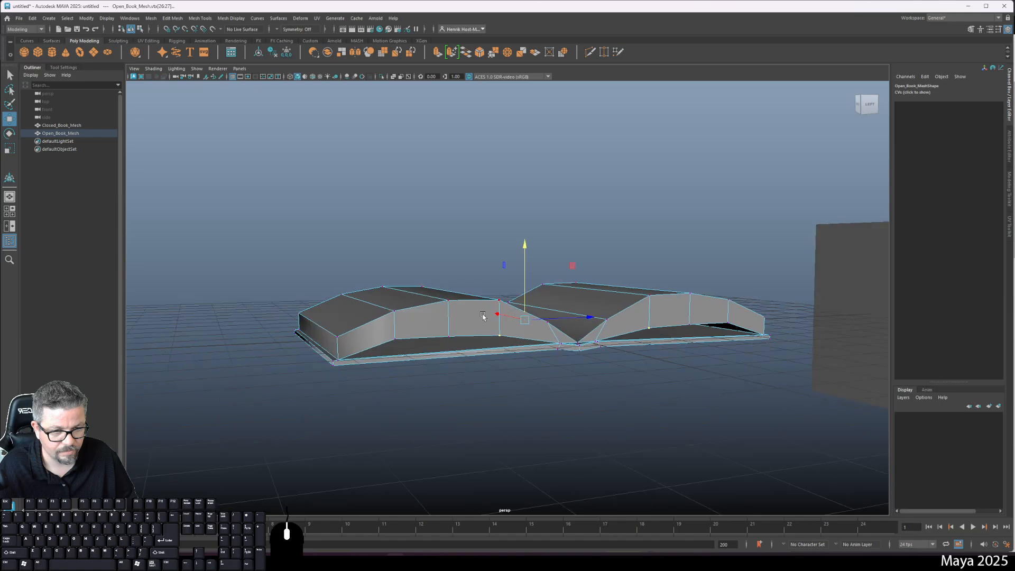
- Adjust the height of the upper page vertices beside the spine, on both halves and at both ends
left_click(548, 336)
left_click_drag(547, 332, 474, 297, "alt")
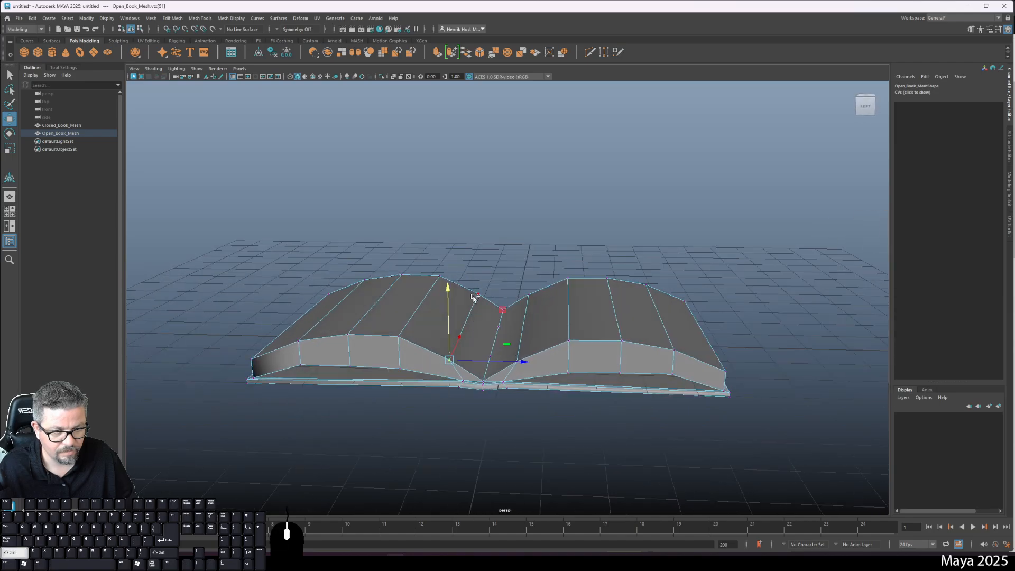
left_click(520, 339)
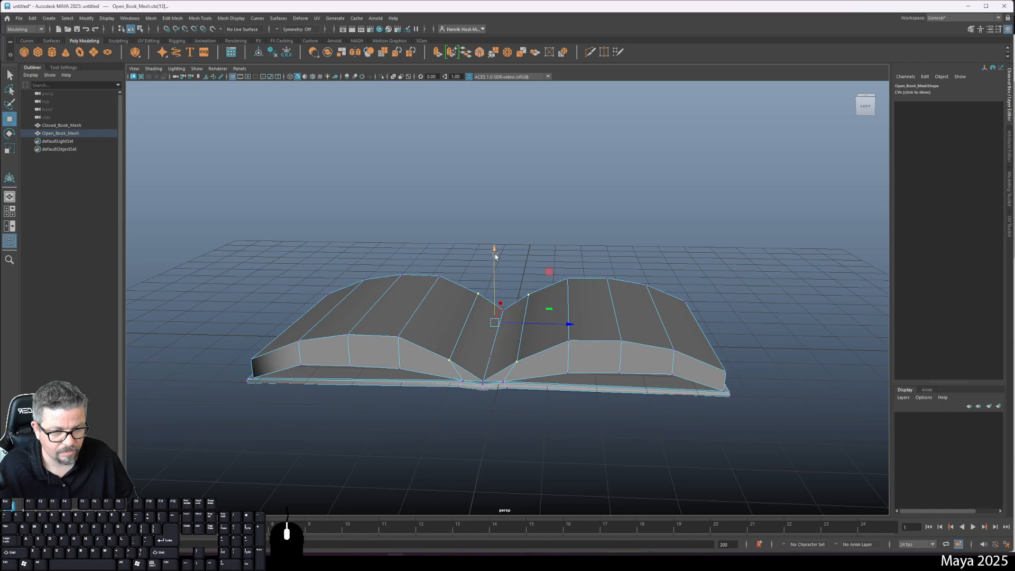
left_click_drag(495, 251, 500, 324)
- Raise the central bottom vertices of the page block ends slightly on both halves together
left_click(431, 310)
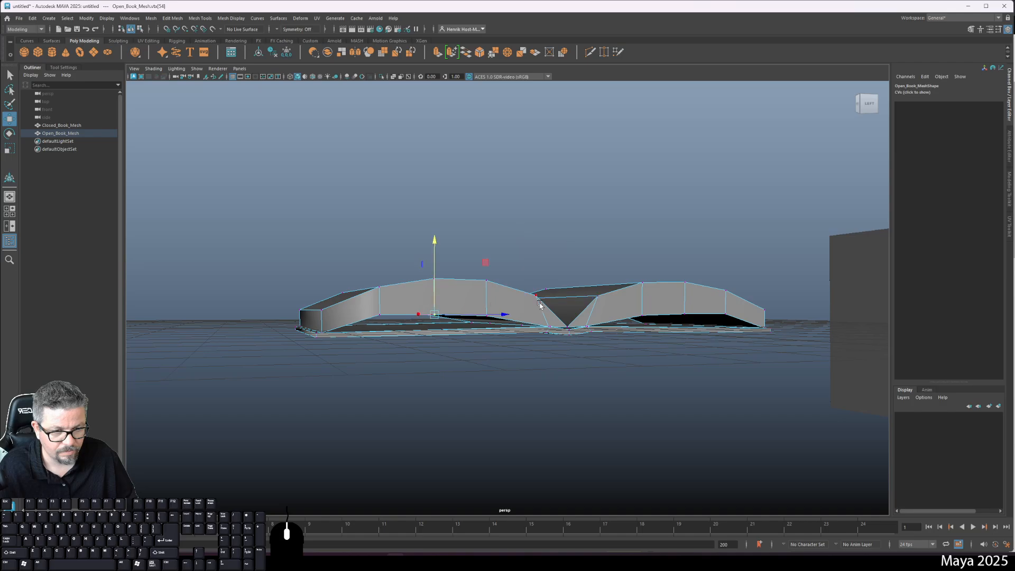
left_click(570, 309)
left_click_drag(620, 314, 741, 319, "alt")
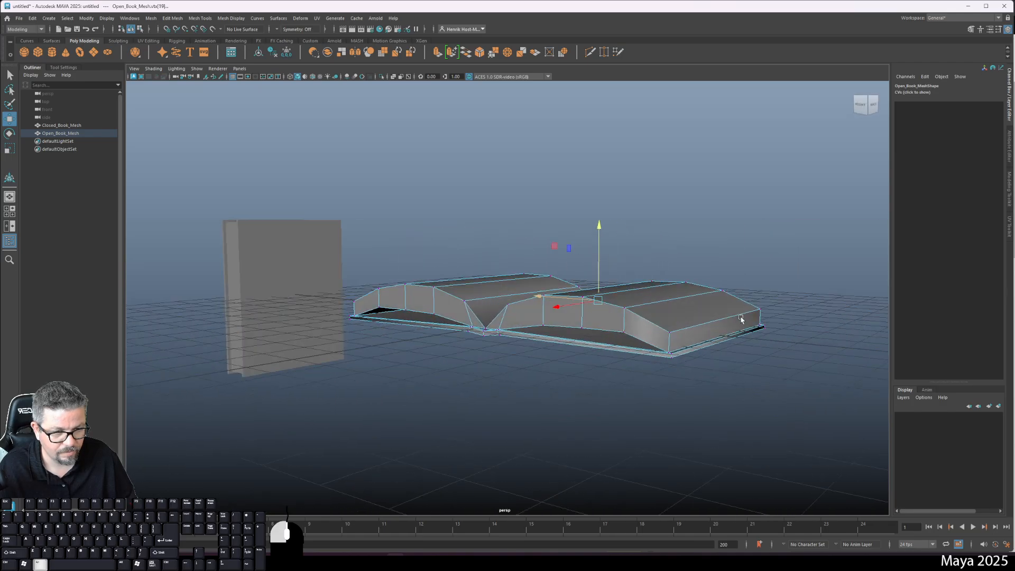
left_click(582, 329, "shift")
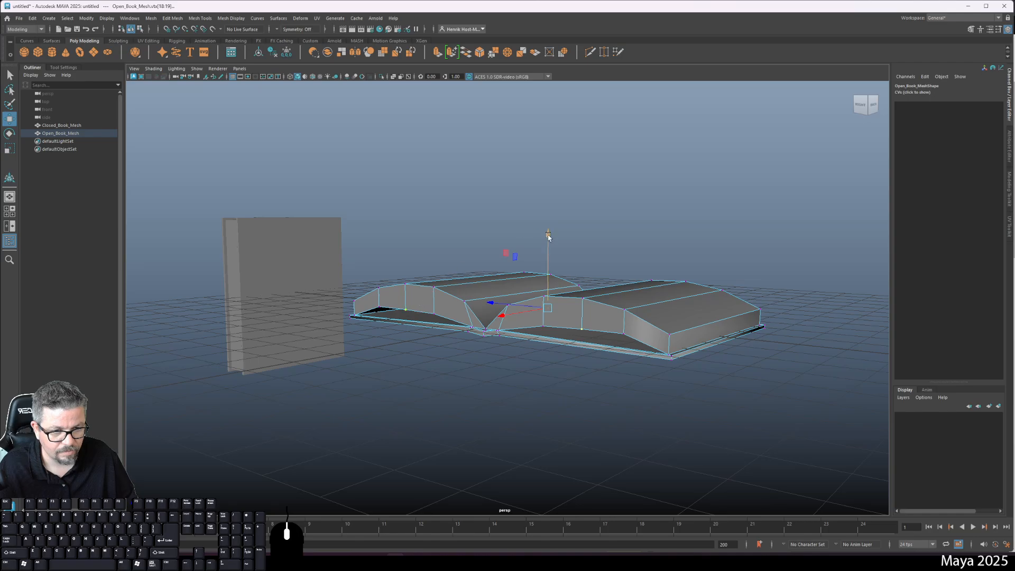
left_click_drag(548, 233, 550, 232)
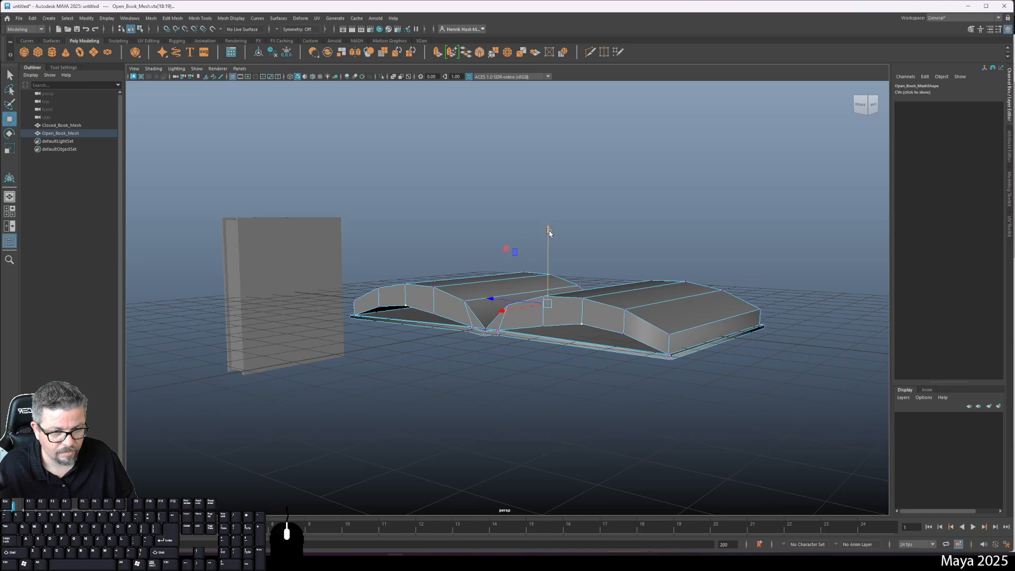
left_click(625, 332)
left_click_drag(653, 336, 683, 333, "alt")
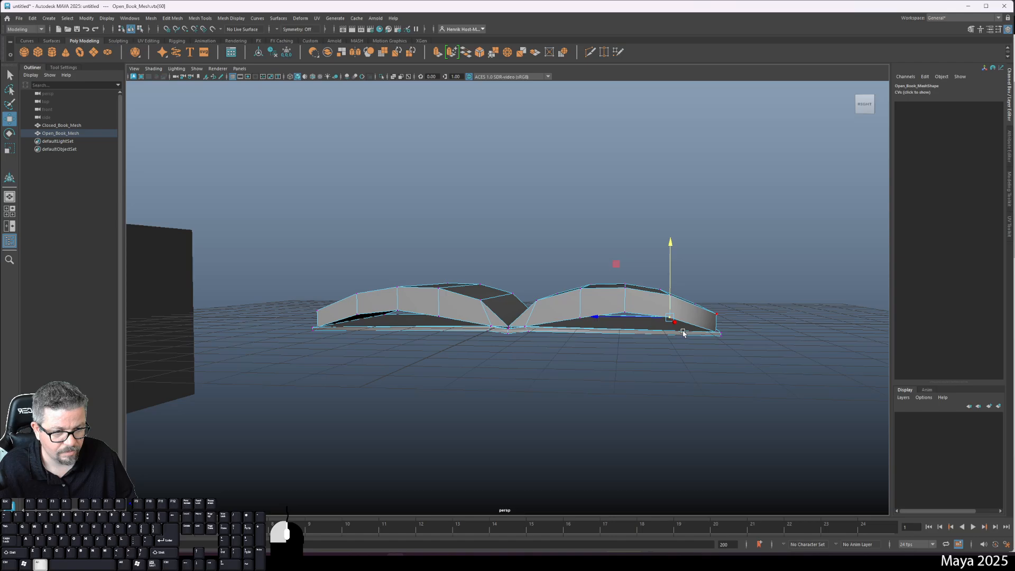
key("ctrl+z")
left_click_drag(524, 232, 529, 232)
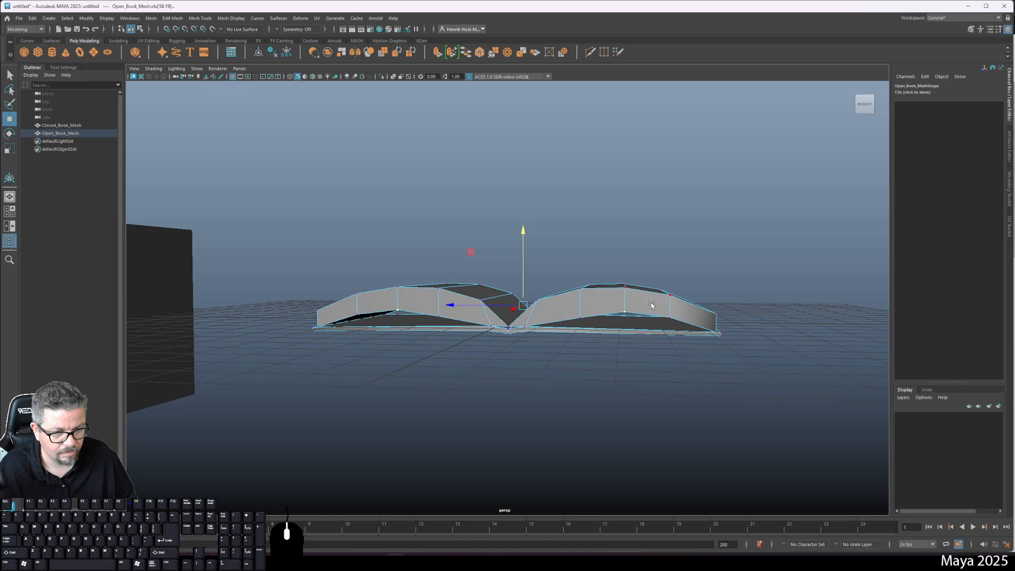
- Adjust the height of the outer bottom vertices of the page block ends on both halves together
left_click(671, 317)
left_click_drag(698, 299, 606, 297, "alt")
left_click(606, 298, "shift")
left_click_drag(671, 307, 582, 304, "alt")
left_click(662, 319)
left_click(436, 313, "shift")
left_click_drag(567, 235, 370, 324)
- Harden the central crease edge where the two page blocks meet, and deselect the open book mesh
right_click_drag(367, 325, 415, 316)
left_click_drag(418, 318, 524, 296, "alt")
left_click(480, 294)
mouse_move(524, 296)
right_mouse_down("alt")
mouse_move(544, 299)
mouse_move(522, 284)
right_mouse_up("alt")
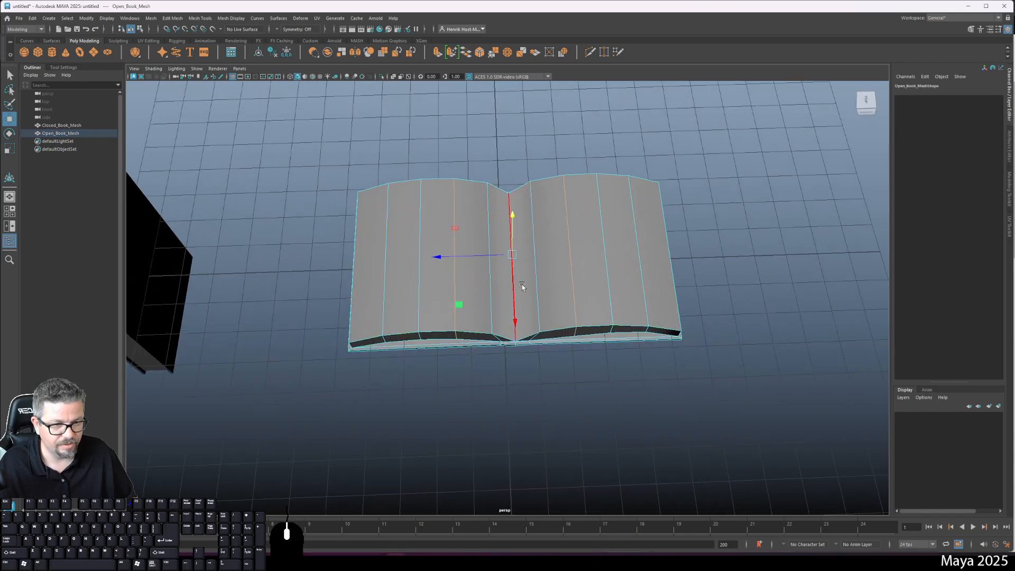
left_click(512, 280)
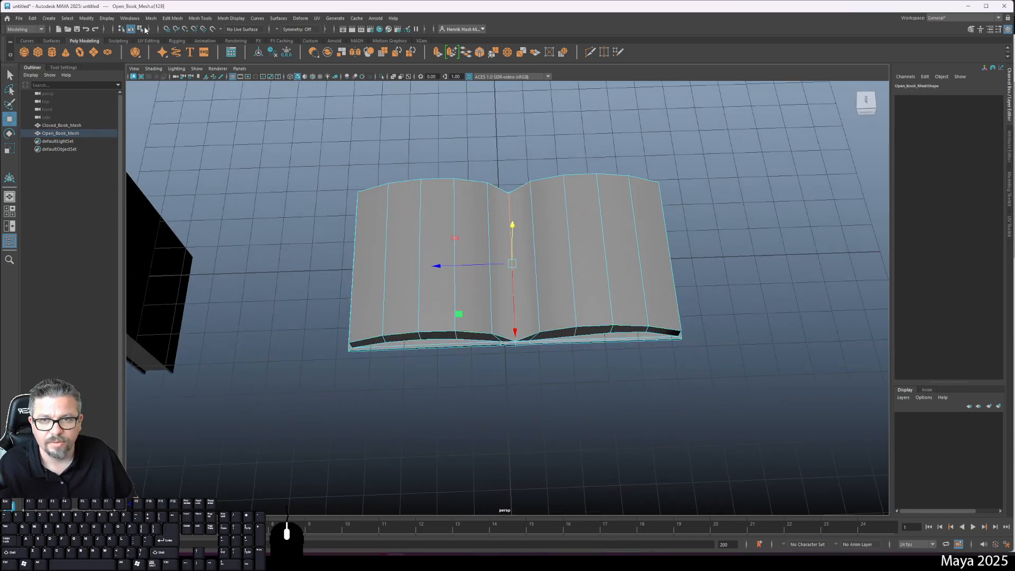
left_click(151, 19)
left_click(154, 20)
right_click(530, 246, "shift")
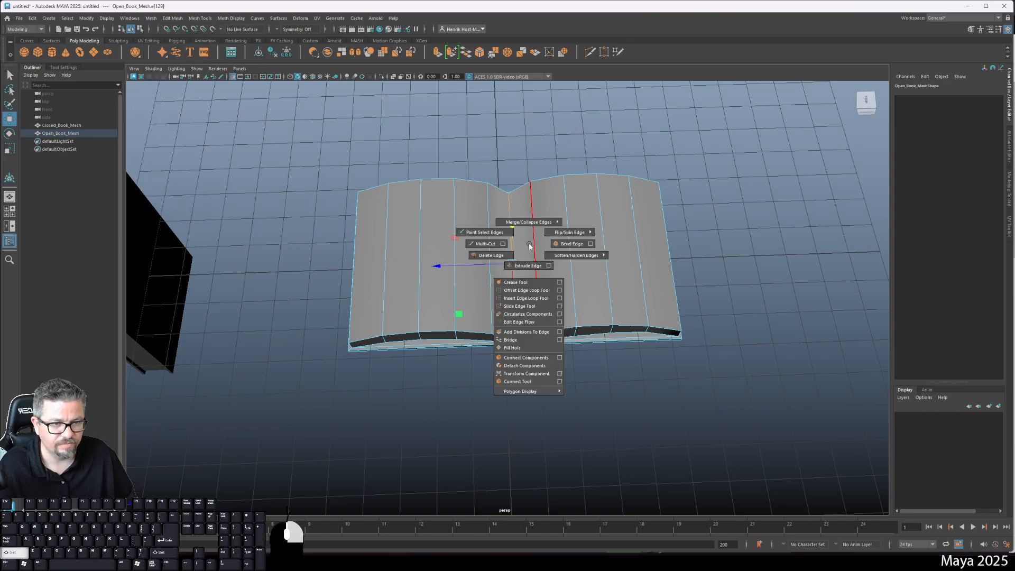
left_click(598, 257)
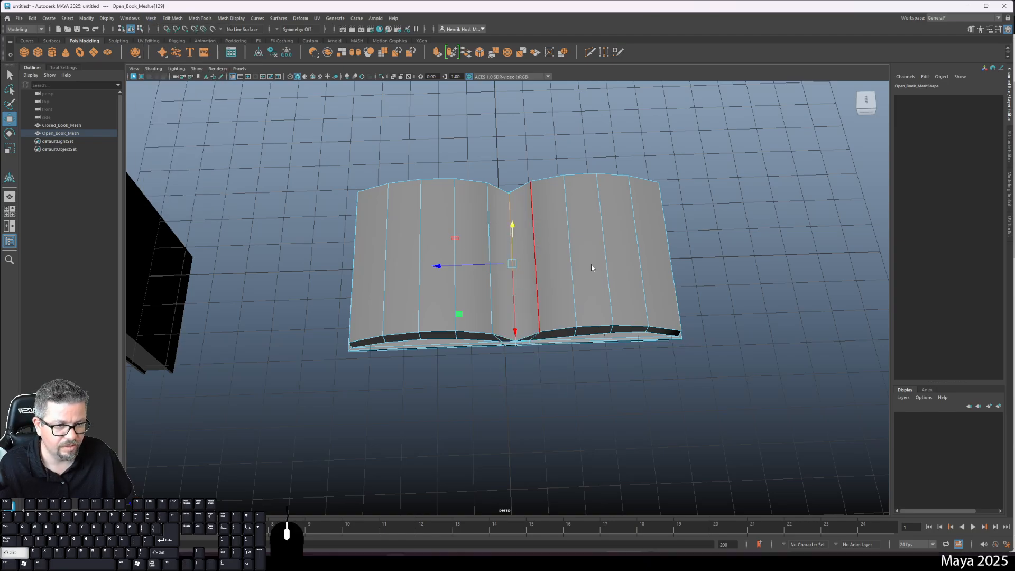
left_click(703, 263)
left_click_drag(618, 295, 480, 242, "alt")
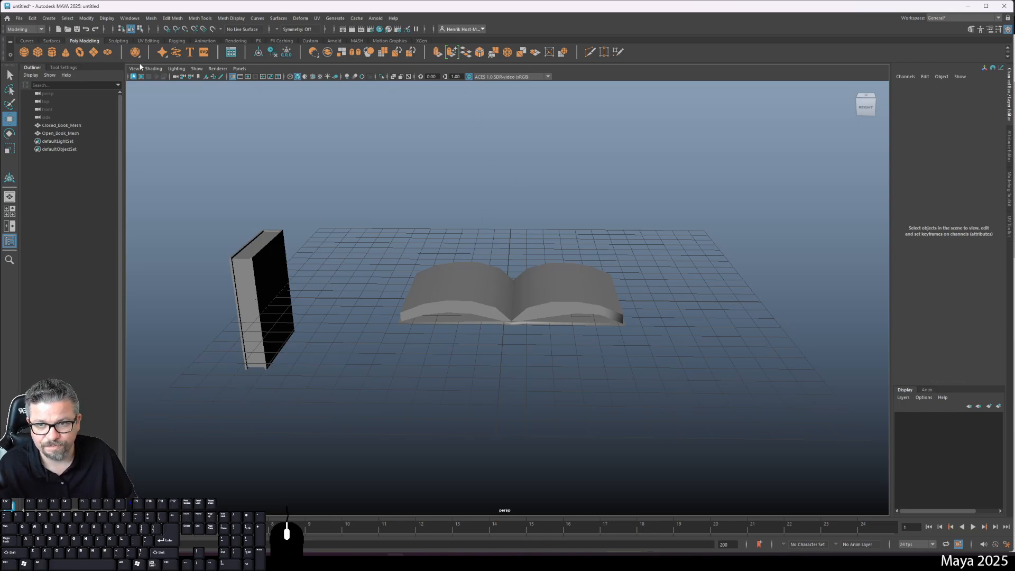
- Create a polygon plane, scale it uniformly to 7.107 and set its X rotation to 90
left_click(94, 54)
key("r")
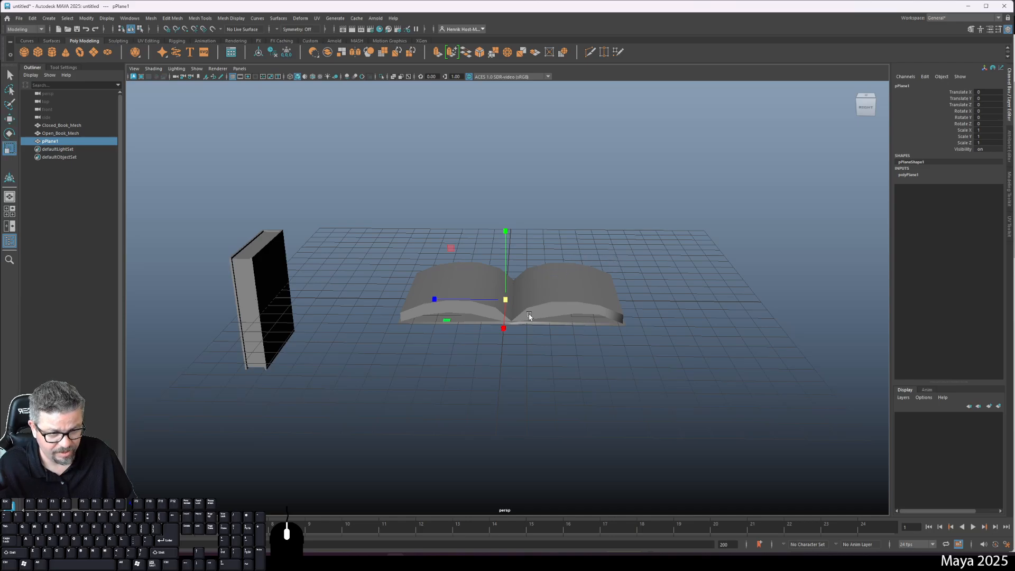
left_click_drag(506, 300, 603, 345)
key("e")
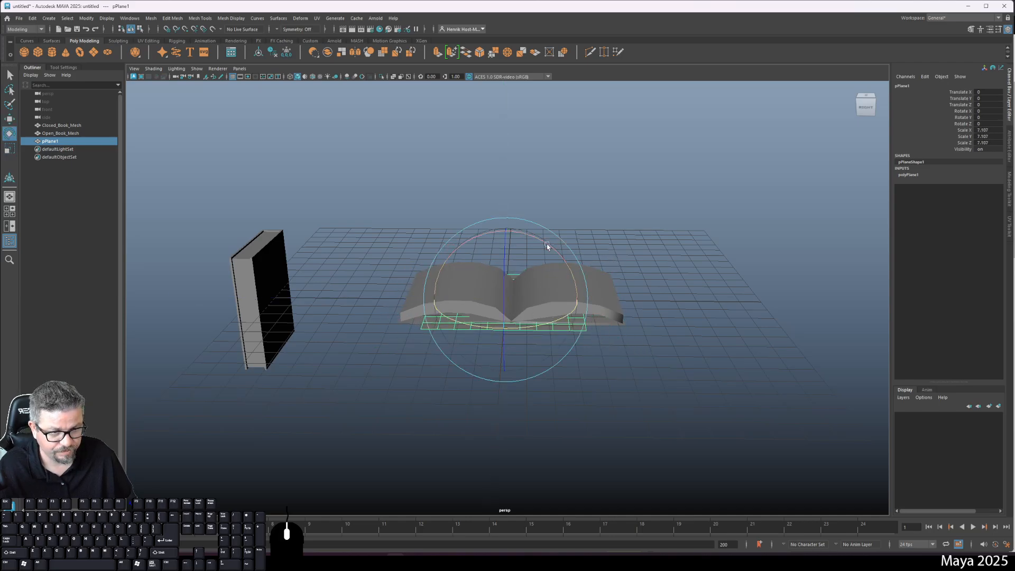
left_click_drag(559, 260, 587, 343)
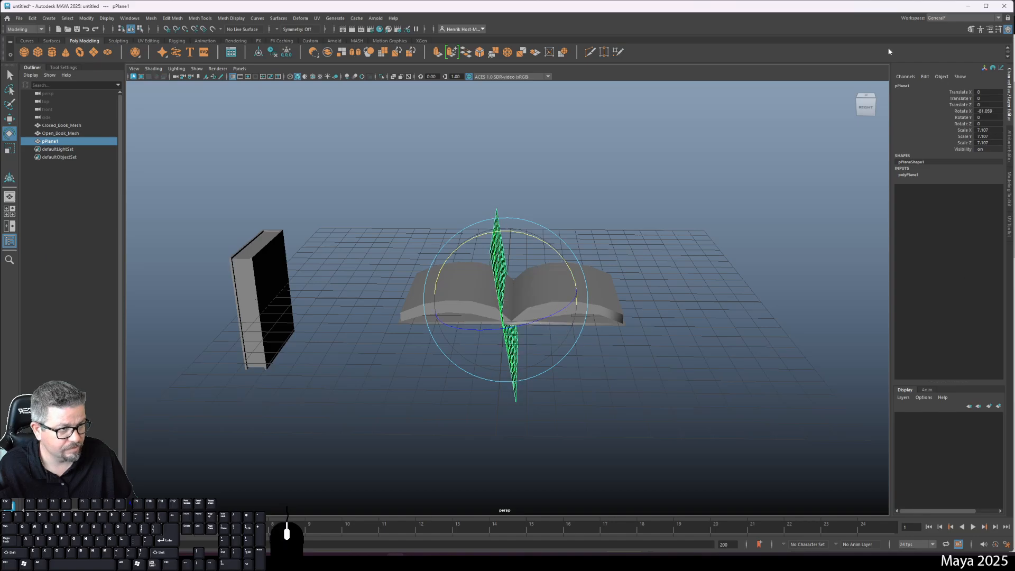
type("90")
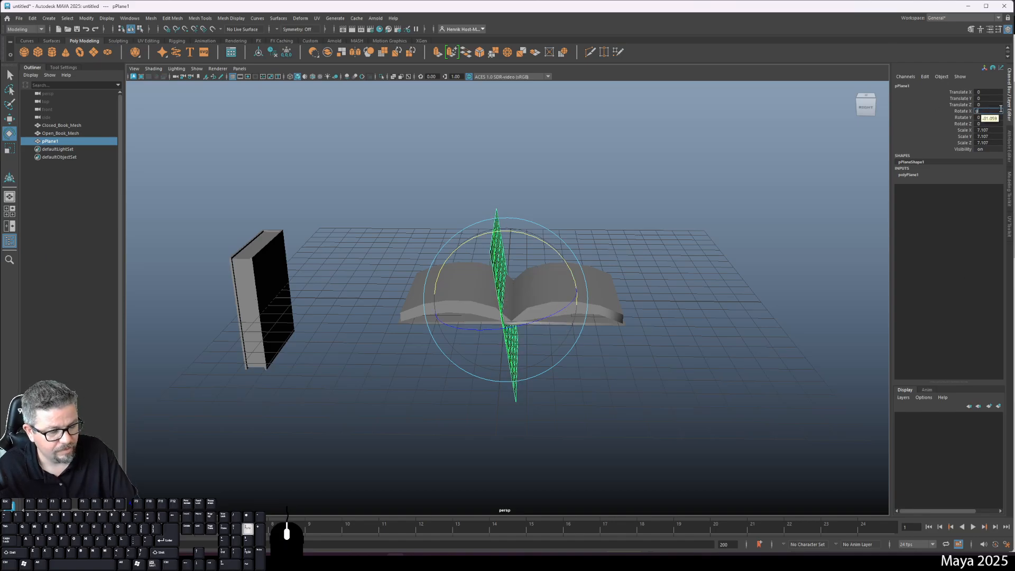
key("Return")
- Raise the upright plane to Translate Y 3.569 and shift it sideways to Translate Z -1.019
scroll(686, 195, "up", 5)
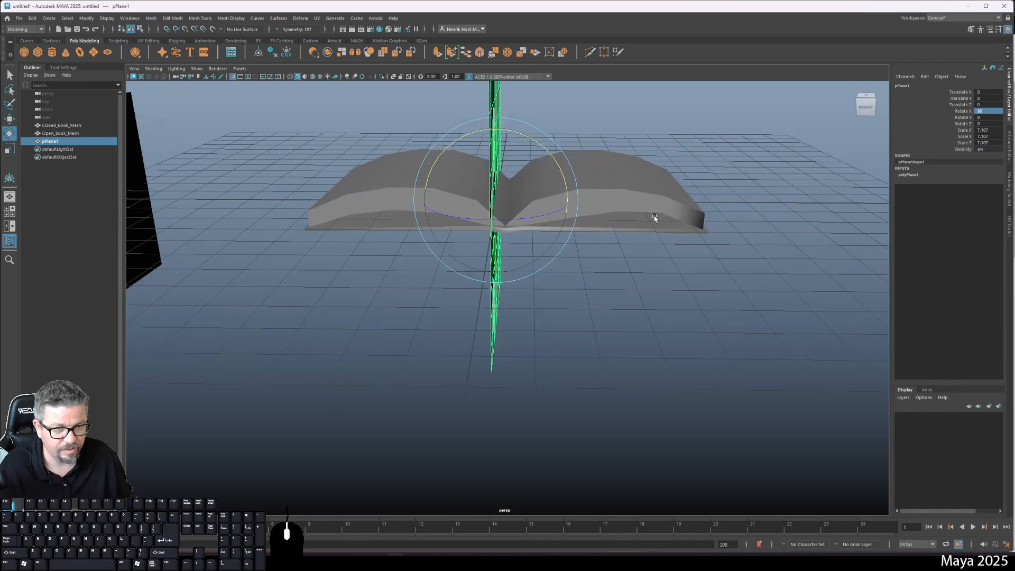
key("w")
left_click_drag(496, 274, 505, 151)
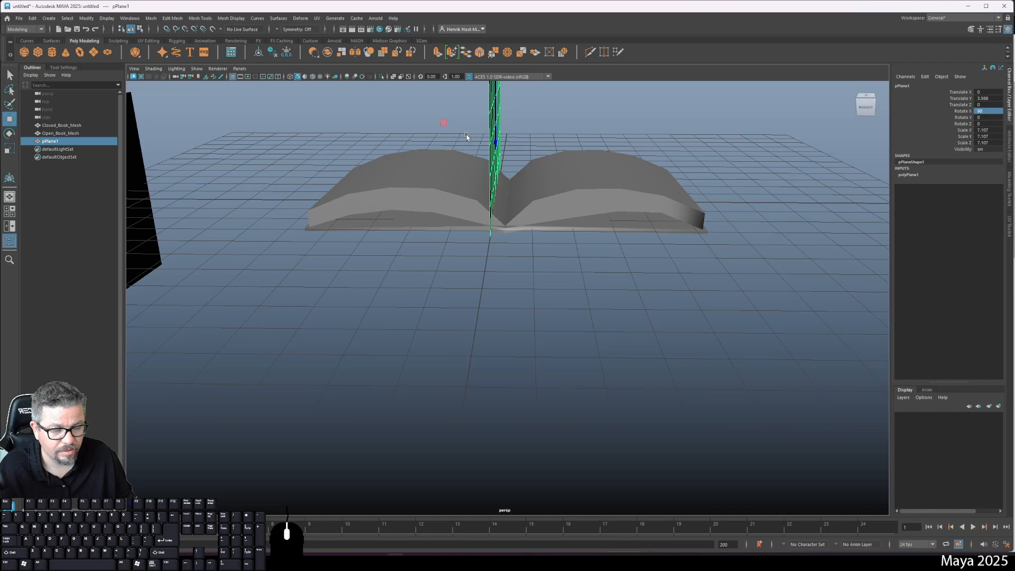
middle_click_drag(467, 137, 451, 138, "alt")
left_click_drag(423, 154, 511, 190)
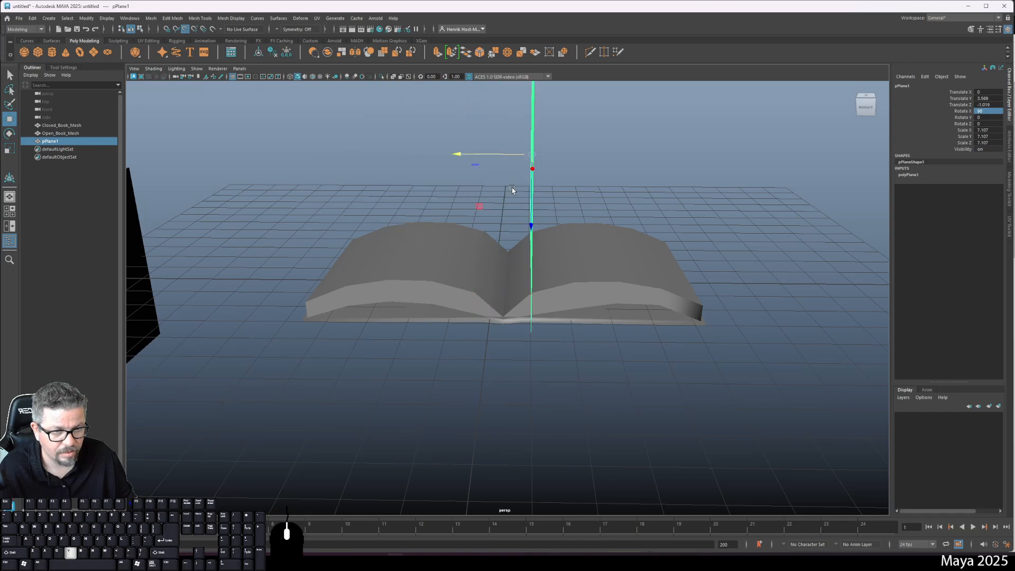
- Align the upright plane with the book's central crease at Translate Z -0.325, standing above the spine
scroll(530, 259, "up", 5)
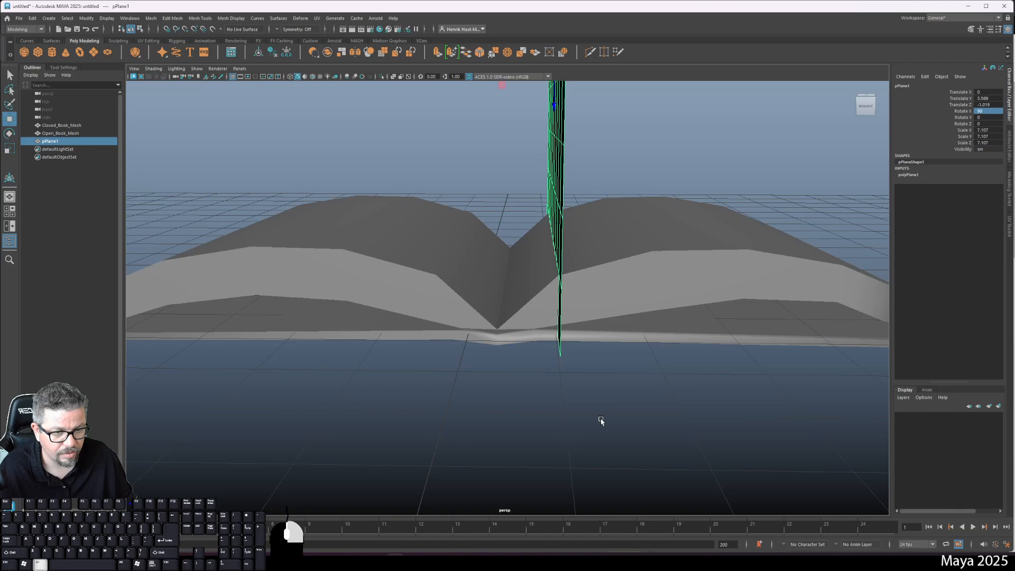
scroll(564, 208, "down", 3)
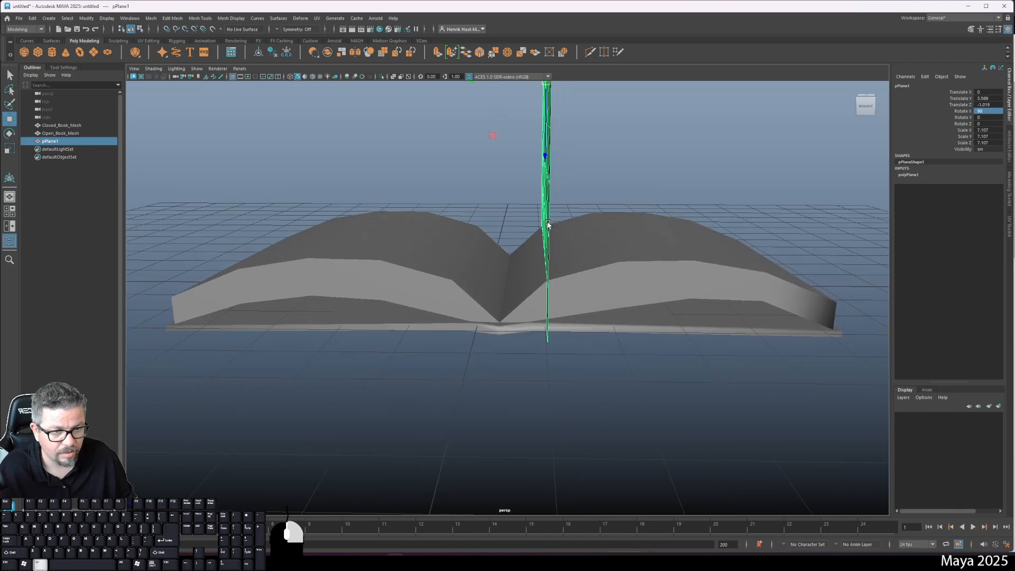
scroll(511, 144, "down", 2)
left_click_drag(528, 144, 506, 278, "alt")
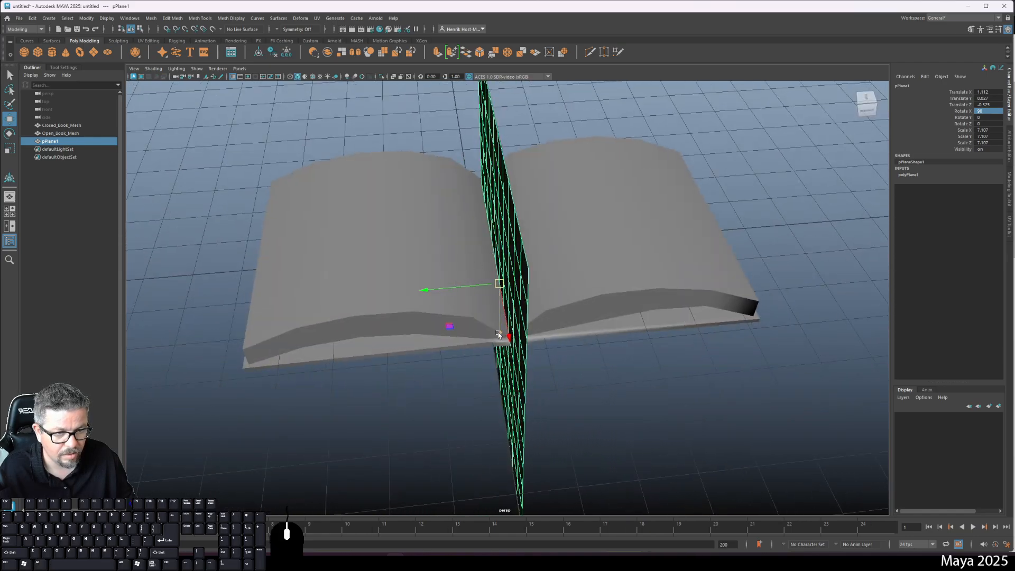
left_click_drag(499, 334, 586, 215)
left_click_drag(546, 134, 447, 178)
- Scale the plane to page size, 5.542 in X and 4.776 in Z, and place it at Translate X -0.084, Y 2.331
key("r")
key("w")
key("r")
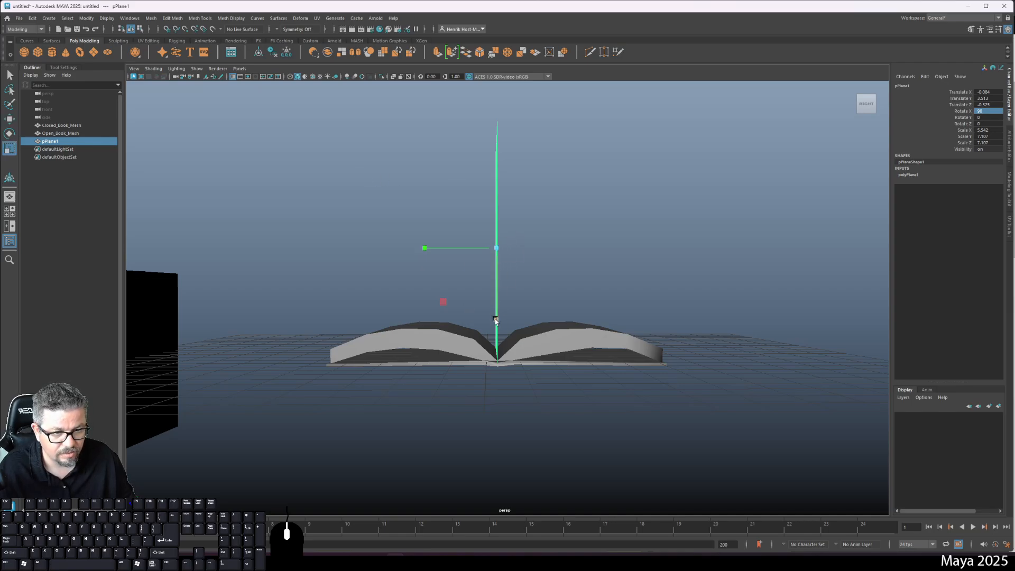
mouse_move(496, 320)
left_mouse_down()
mouse_move(496, 303)
mouse_move(509, 347)
mouse_move(499, 317)
left_mouse_up()
key("w")
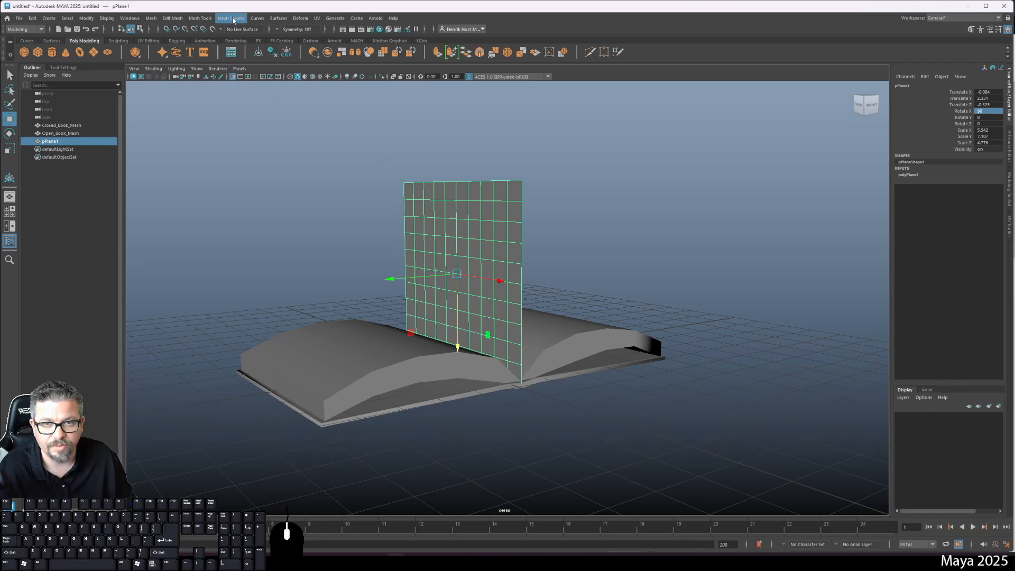
- Freeze the plane's transformations and delete its construction history
left_click(50, 18)
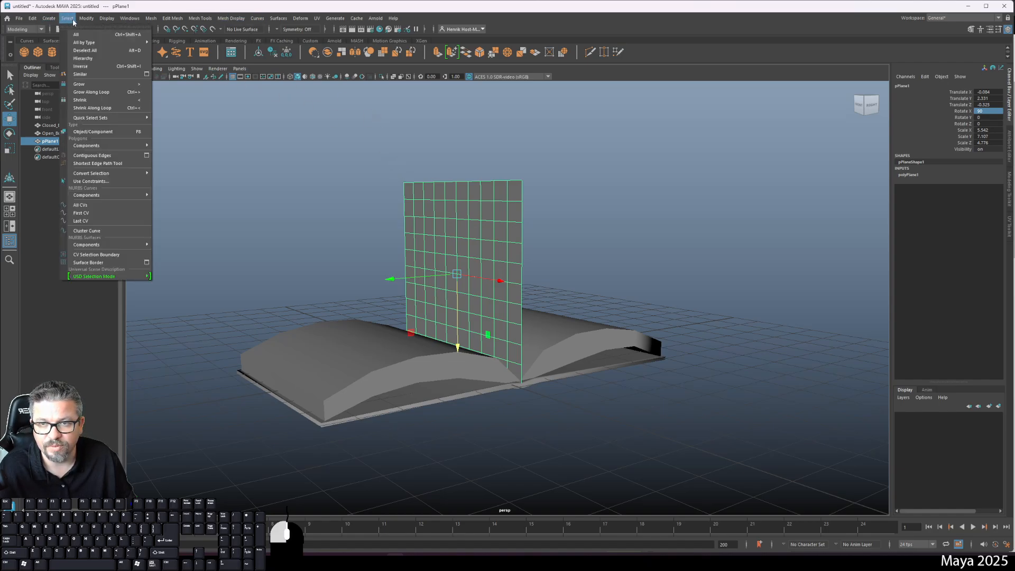
left_click(106, 57)
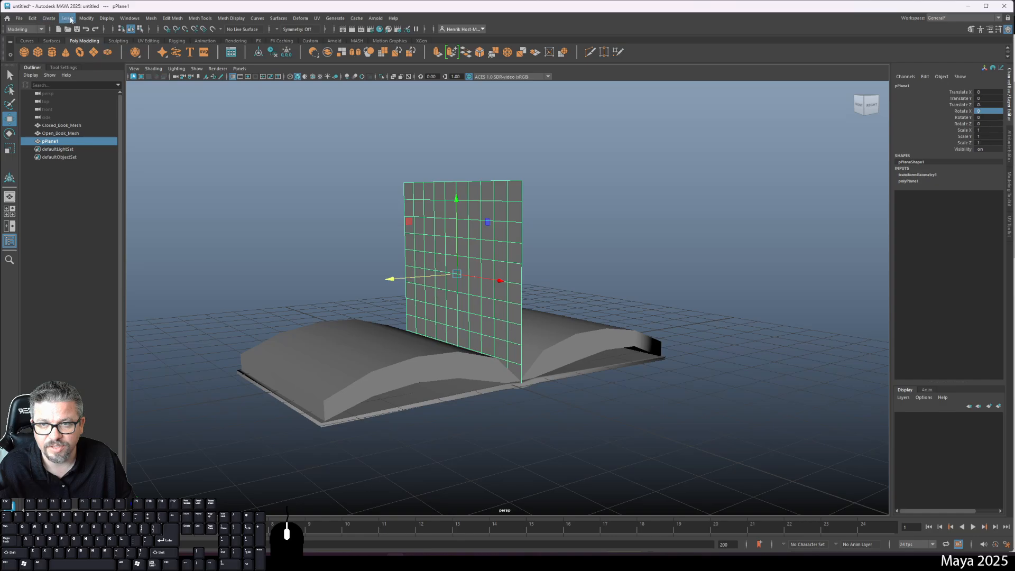
left_click(32, 18)
mouse_move(68, 118)
left_click(170, 124)
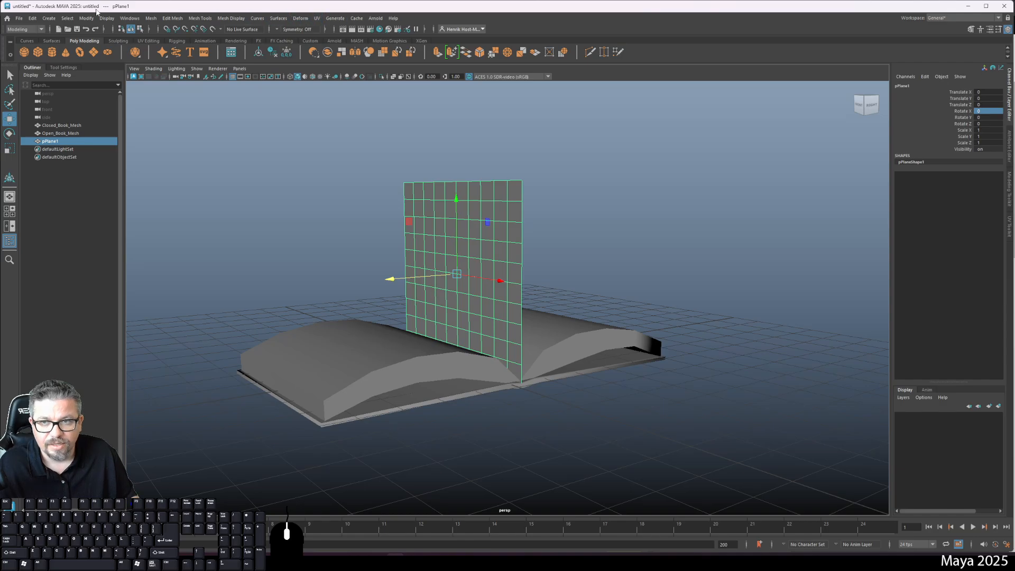
- Apply a nonlinear Bend deformer to the upright page plane
left_click(35, 30)
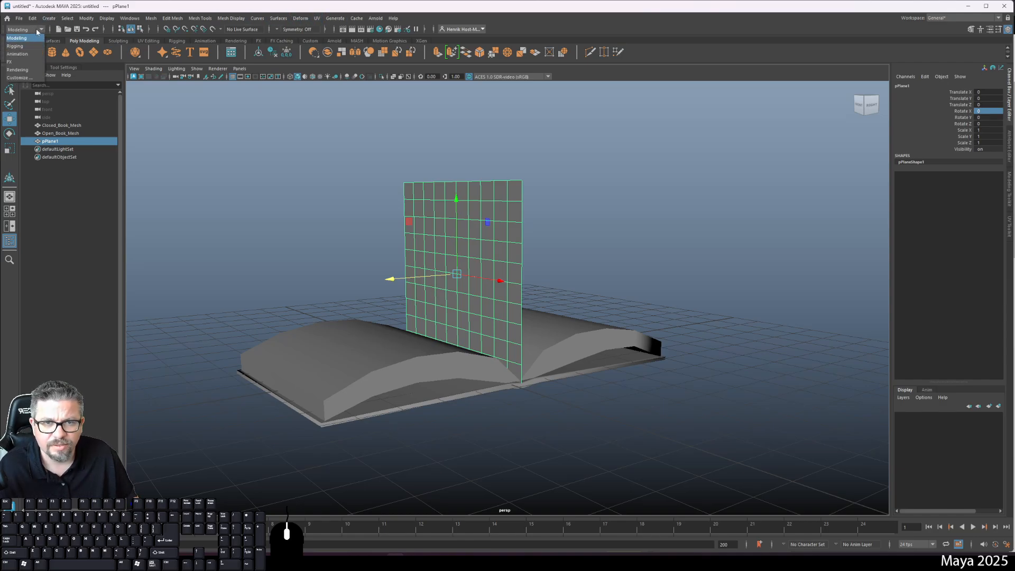
left_click(36, 31)
left_click(298, 20)
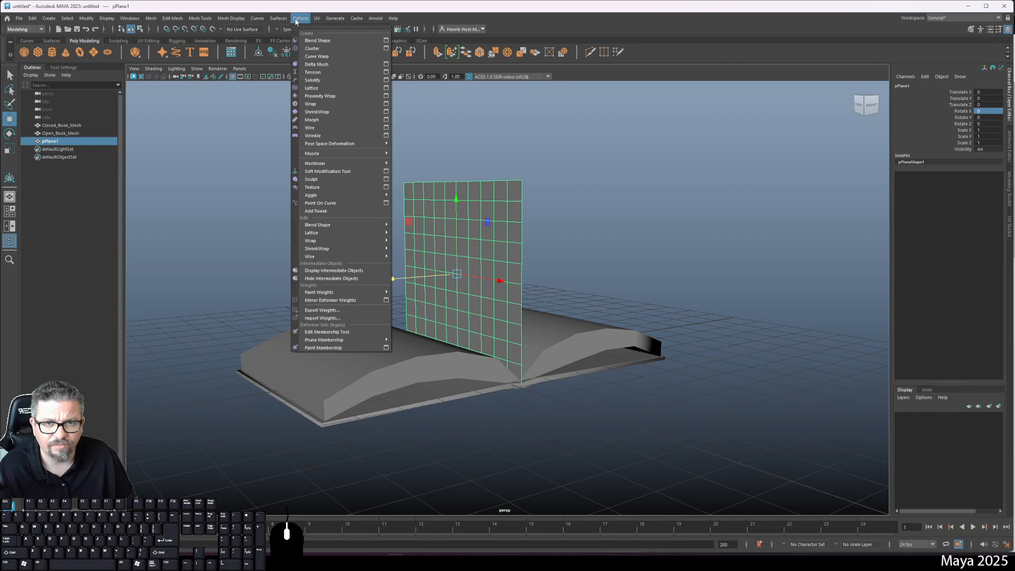
mouse_move(377, 165)
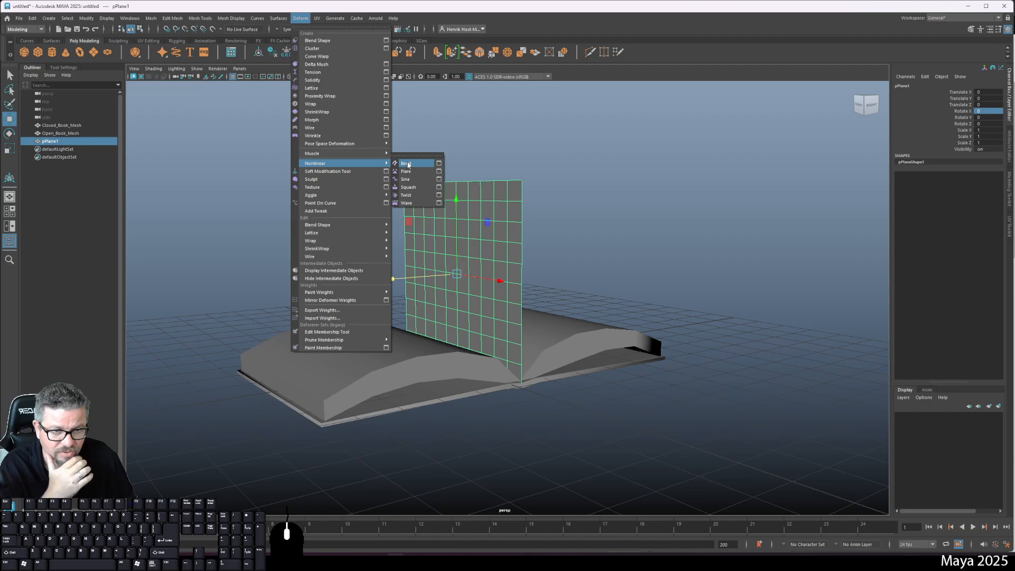
left_click(405, 163)
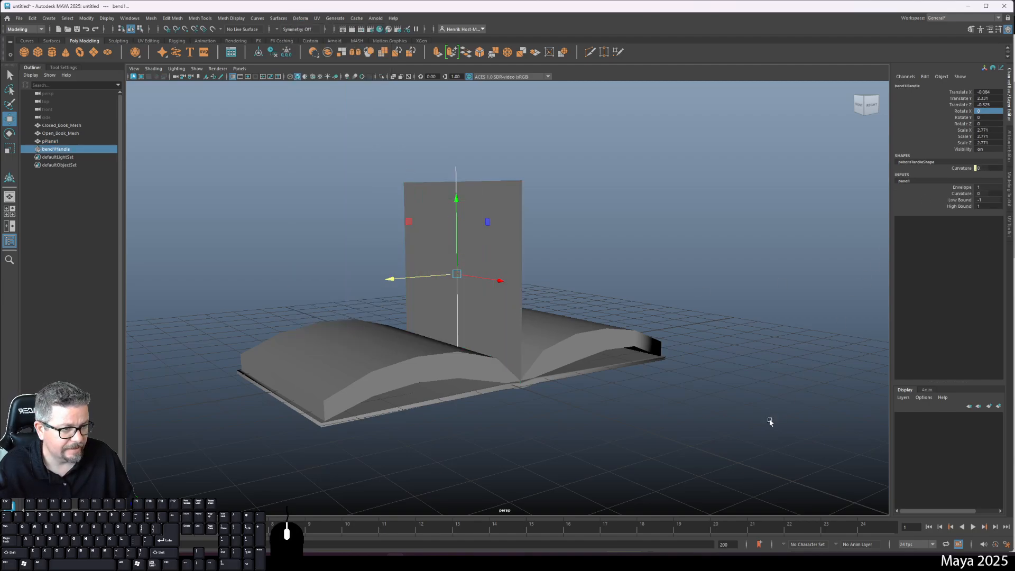
- Try bending the upright page with the Bend deformer's Curvature, and undo the change
left_click(1010, 148)
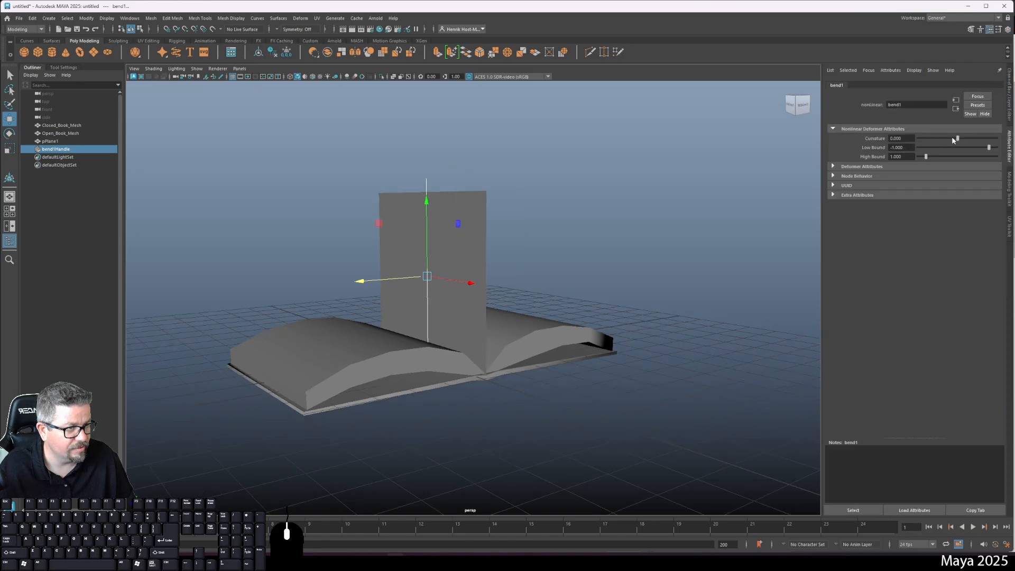
mouse_move(958, 139)
left_mouse_down()
mouse_move(966, 139)
mouse_move(953, 139)
left_mouse_up()
key("ctrl+z")
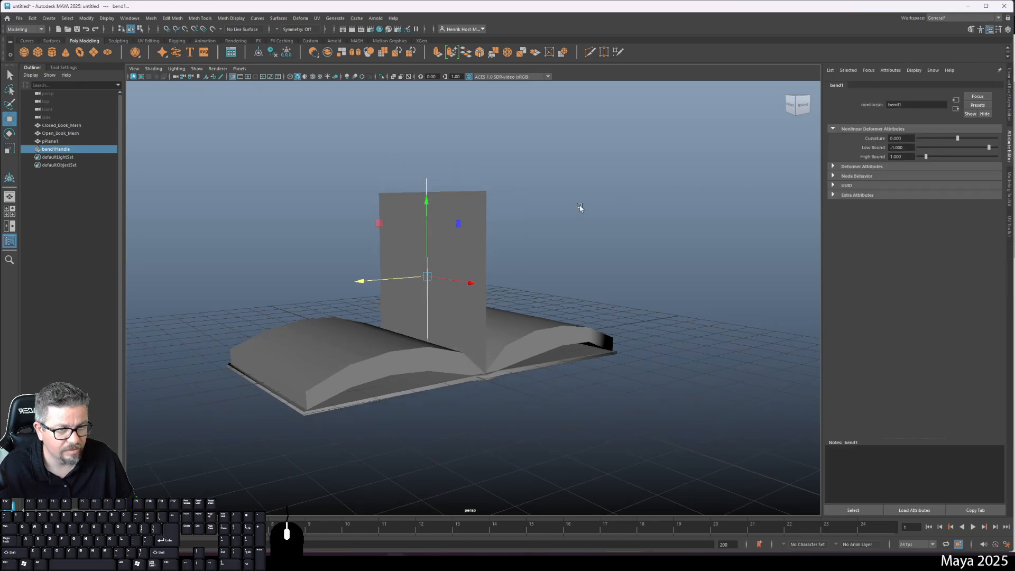
- Rotate the bend handle to Rotate Y 90 and try the deformer's Curvature on the page again
key("e")
left_click_drag(422, 284, 481, 288)
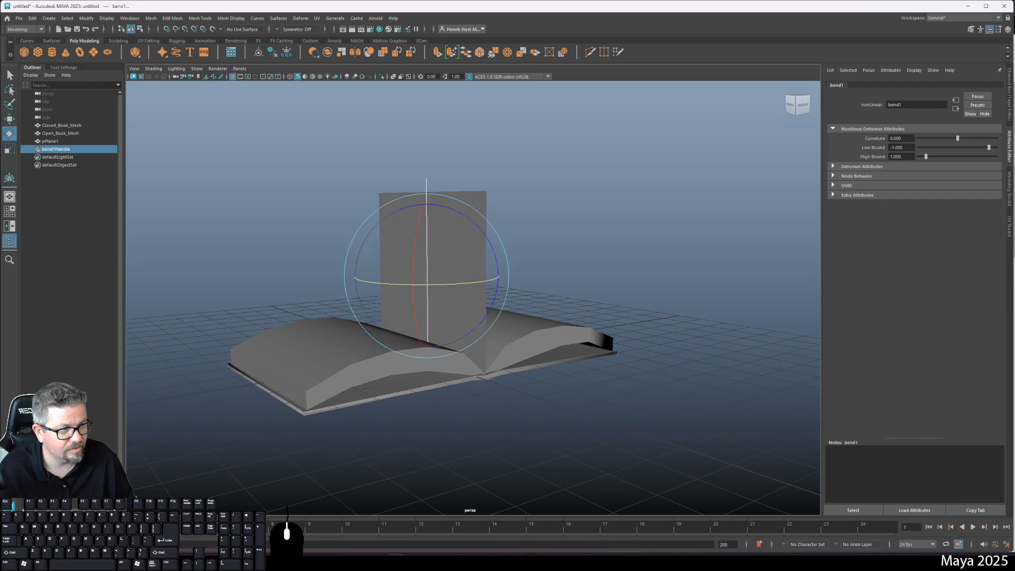
left_click(1011, 96)
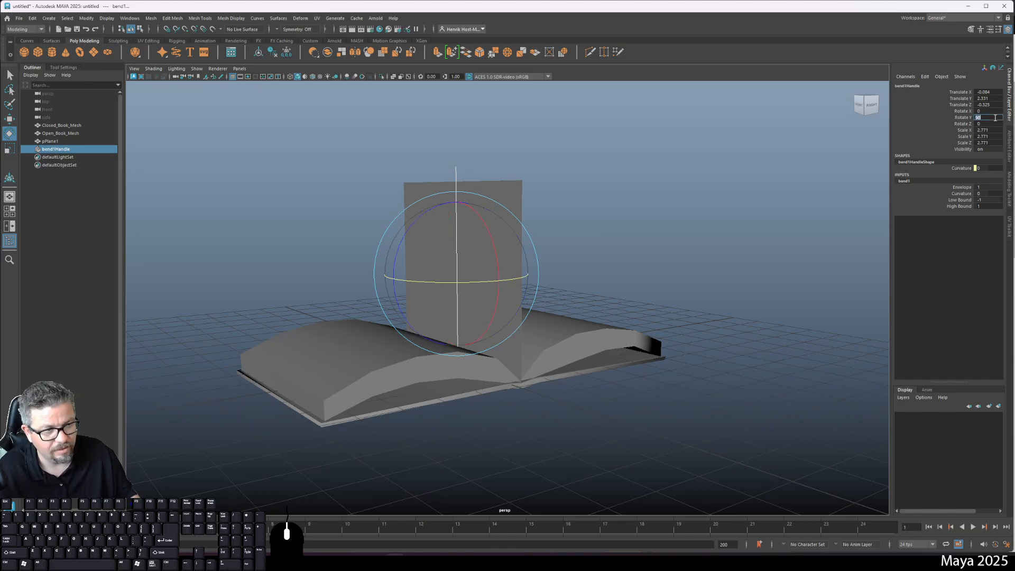
left_click(1010, 145)
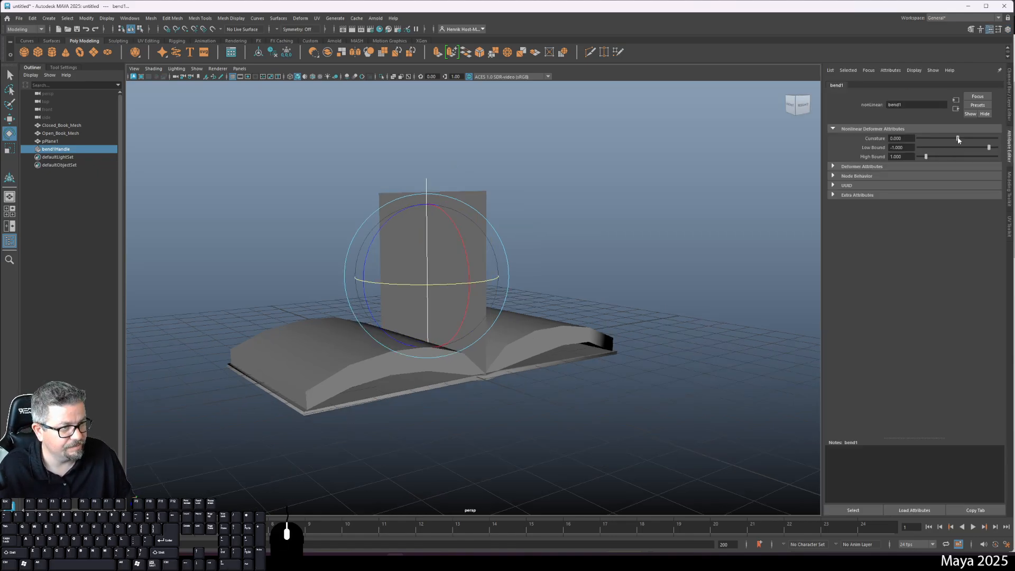
left_click_drag(958, 139, 999, 149)
- Delete the bend handle from the upright page plane
left_click_drag(610, 210, 664, 155, "alt")
left_click_drag(612, 264, 640, 233, "alt")
left_click_drag(330, 101, 463, 184)
key("Delete")
- Select the page plane's top row of vertices with Soft Selection, adjusting the falloff to fade out near the spine
left_click(462, 184)
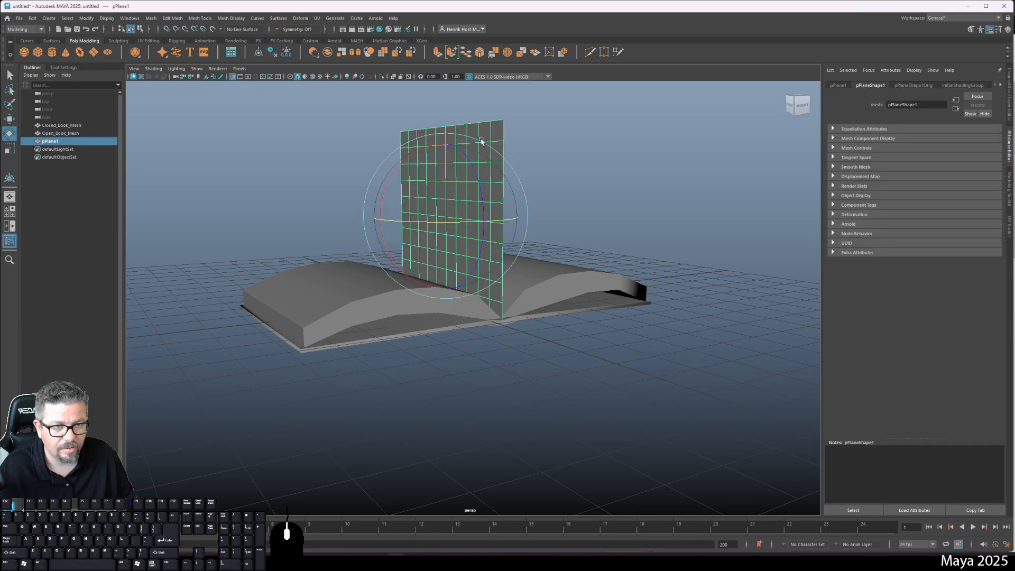
right_click(482, 139)
left_click(444, 138)
left_click_drag(363, 113, 542, 135)
key("b")
key("b")
left_click_drag(484, 119, 99, 105)
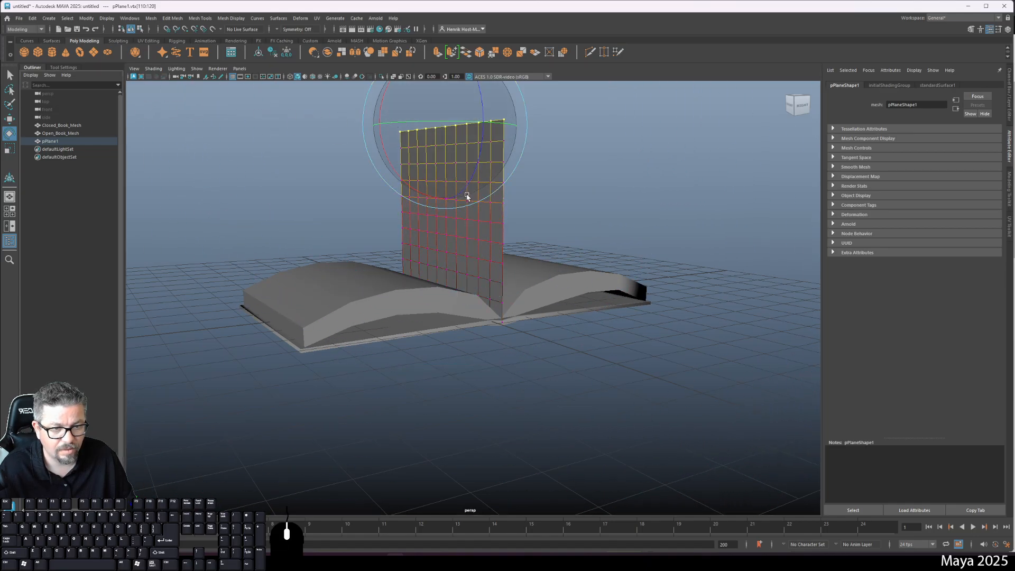
left_click_drag(479, 202, 468, 200)
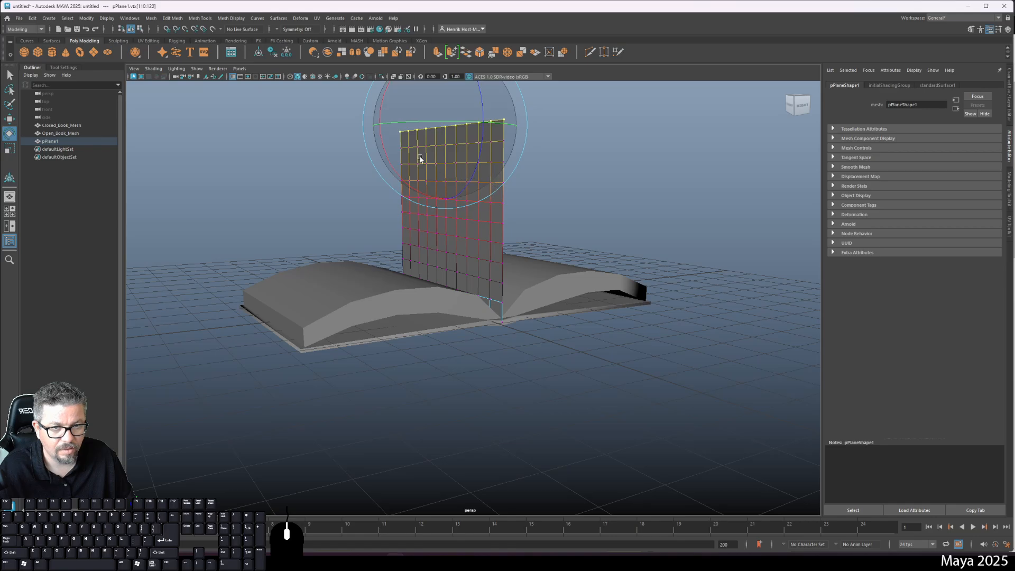
- Rotate the page's top edge, shift it sideways away from the spine and lower it to fold the page over
left_click_drag(387, 96, 447, 87)
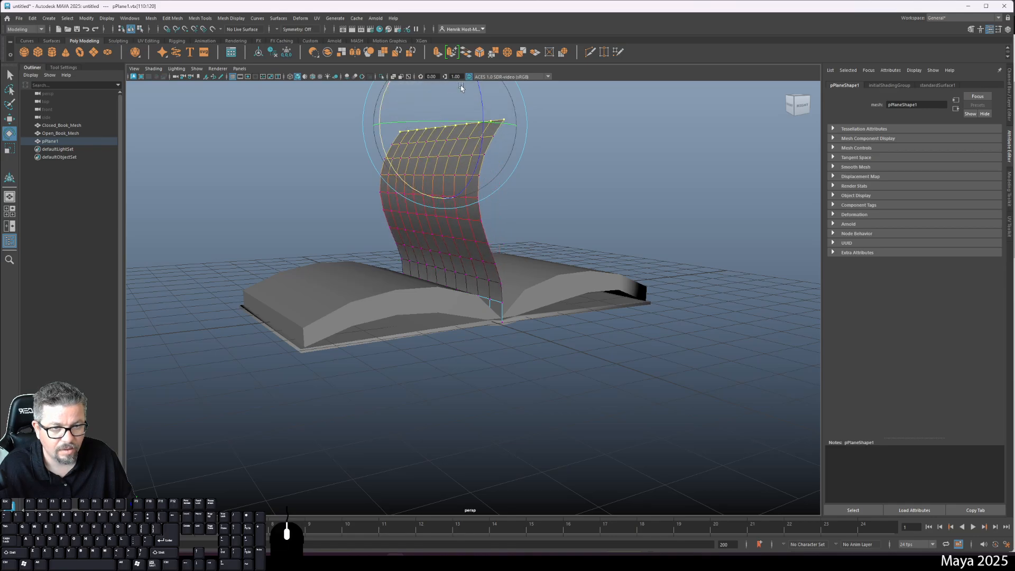
key("w")
left_click_drag(405, 128, 542, 131)
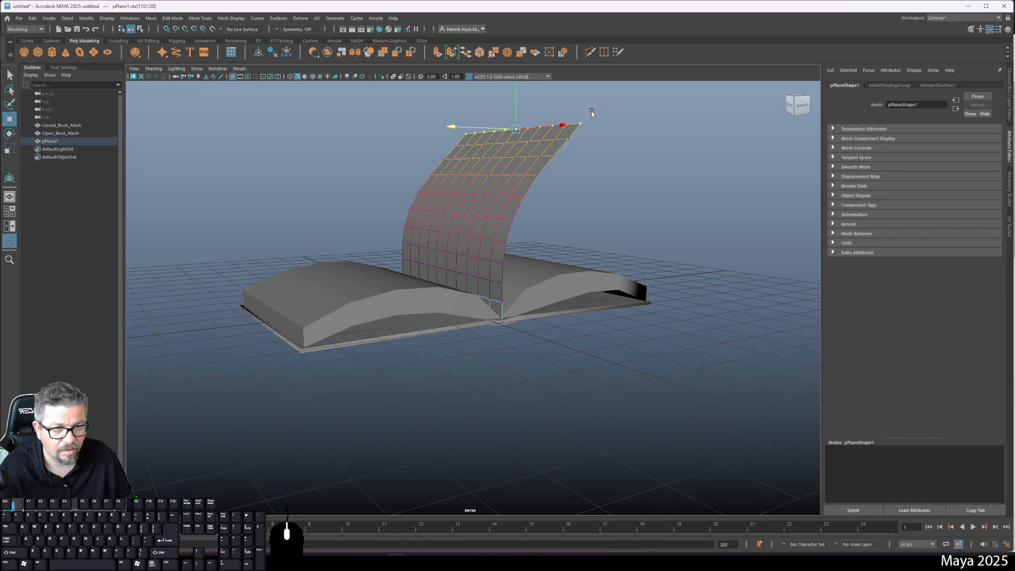
left_click_drag(511, 92, 548, 189)
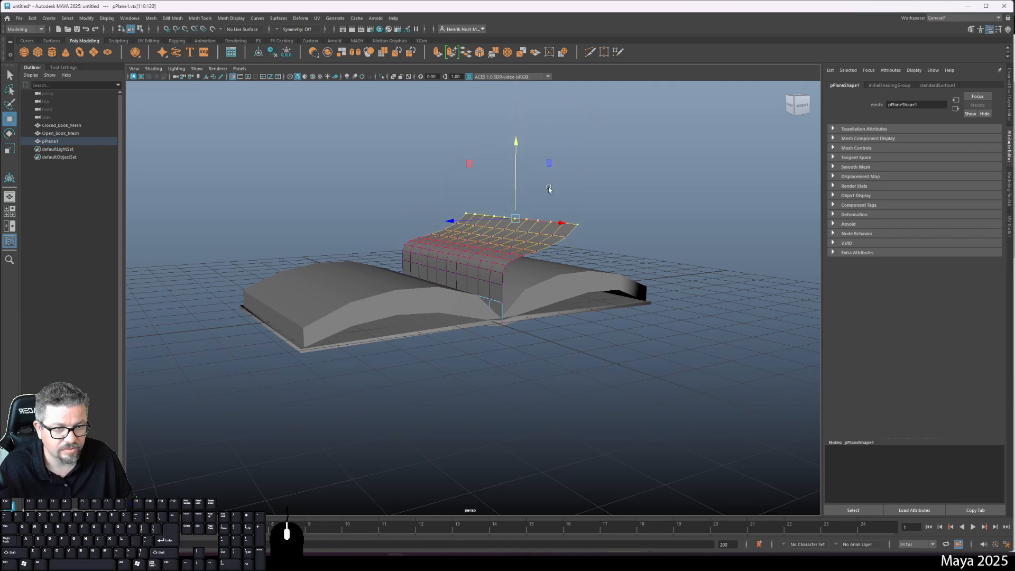
- Rotate the page's free edge downward to arch the sheet, and move it farther outward over the right half of the book
key("e")
left_click_drag(487, 160, 569, 161)
key("w")
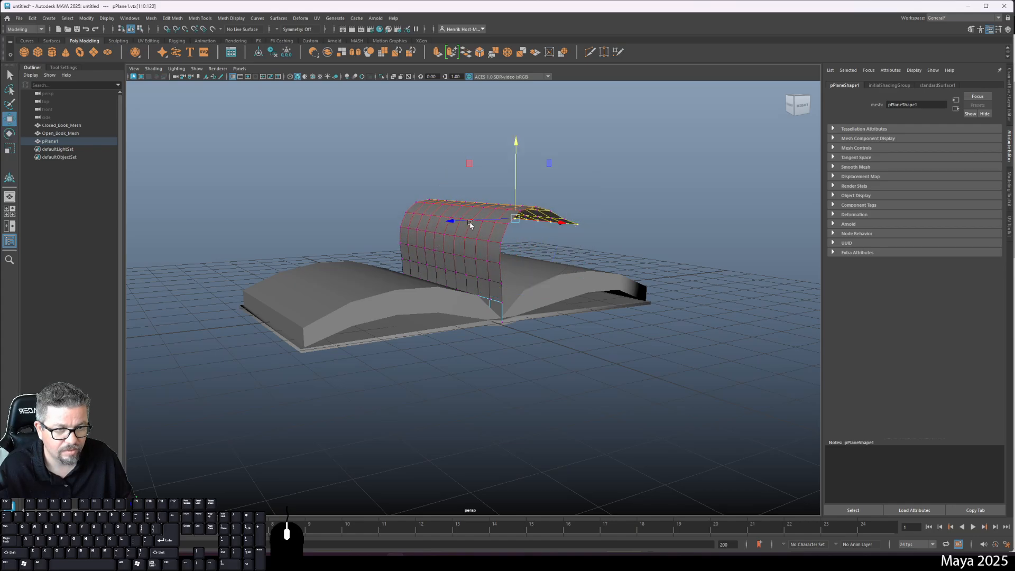
left_click_drag(414, 223, 476, 241)
- Lower and extend the page's free edge toward the outer edge of the book's right half
middle_click_drag(534, 204, 585, 195, "alt")
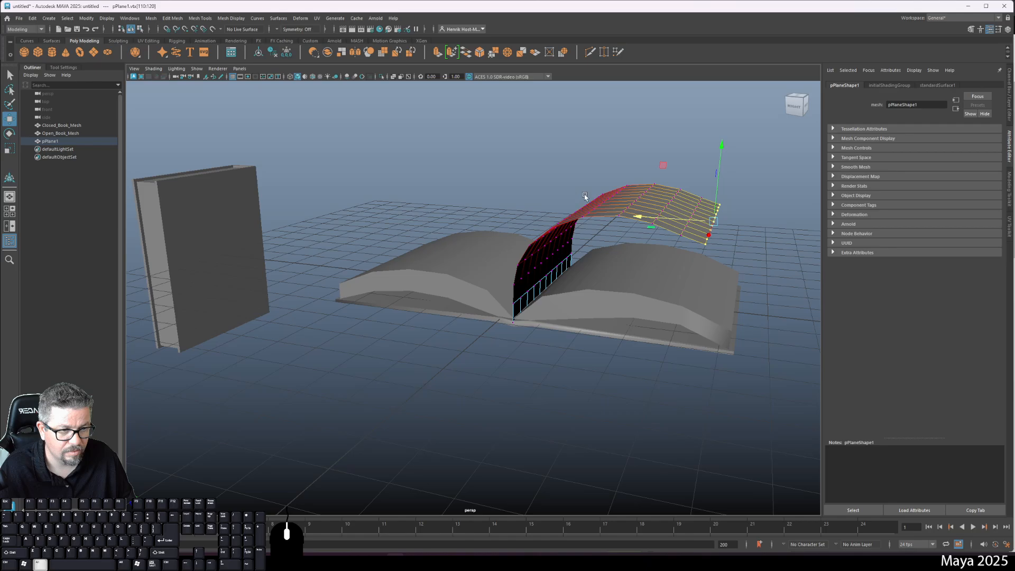
right_click_drag(585, 196, 682, 175, "alt")
left_click_drag(794, 129, 815, 213)
left_click_drag(738, 272, 780, 276)
middle_click_drag(812, 204, 762, 180, "alt")
right_click_drag(762, 180, 790, 183, "alt")
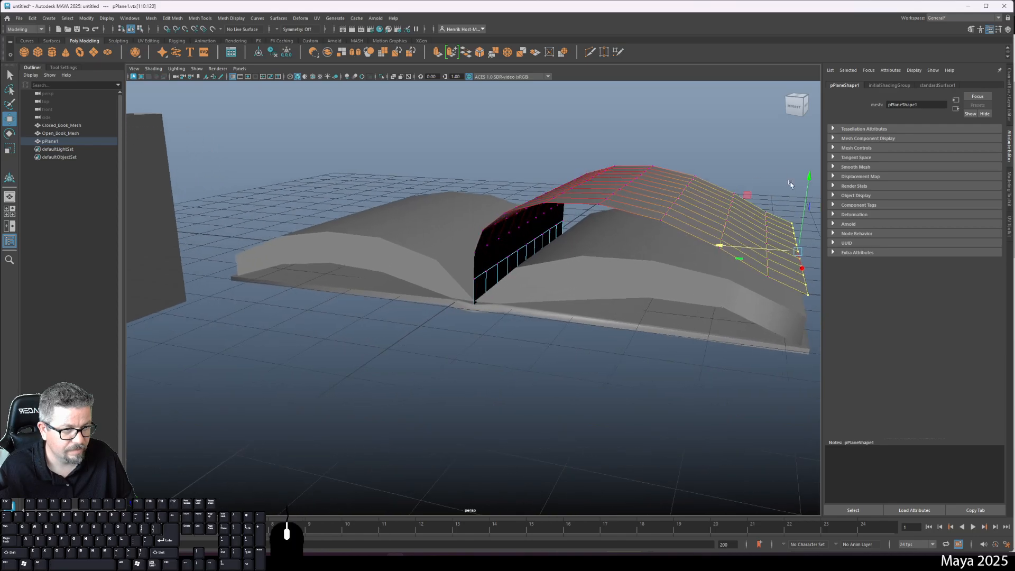
left_click_drag(809, 173, 571, 178)
- Lift the page's free edge high above the book and swing it across the spine toward the left half
key("e")
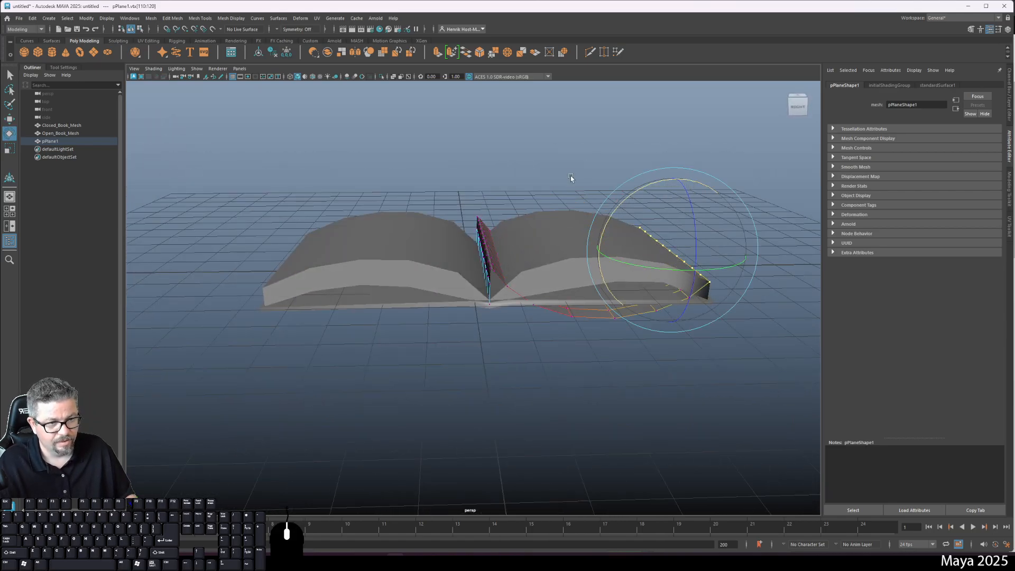
key("w")
left_click_drag(678, 175, 699, 105)
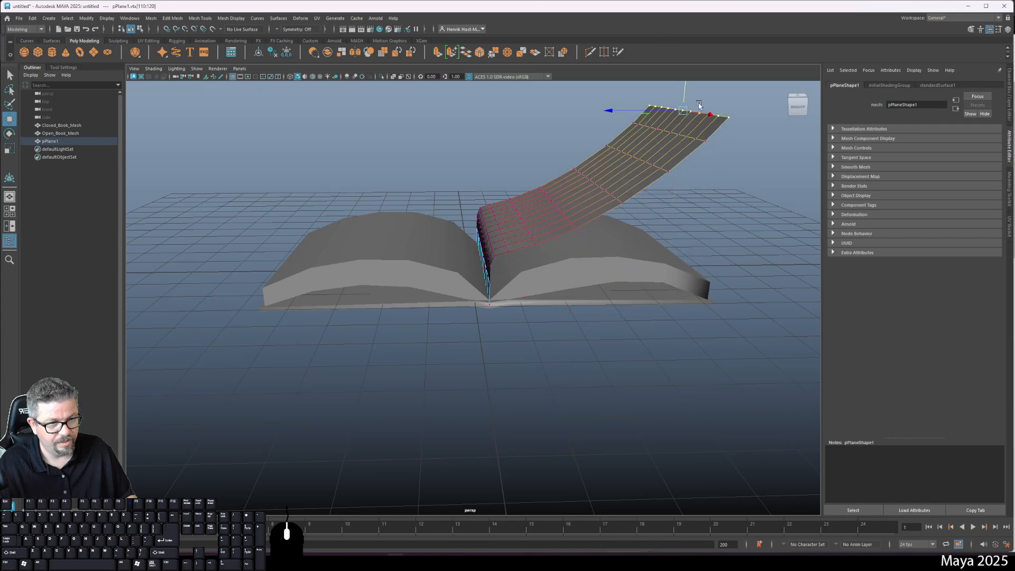
left_click_drag(611, 115, 385, 112)
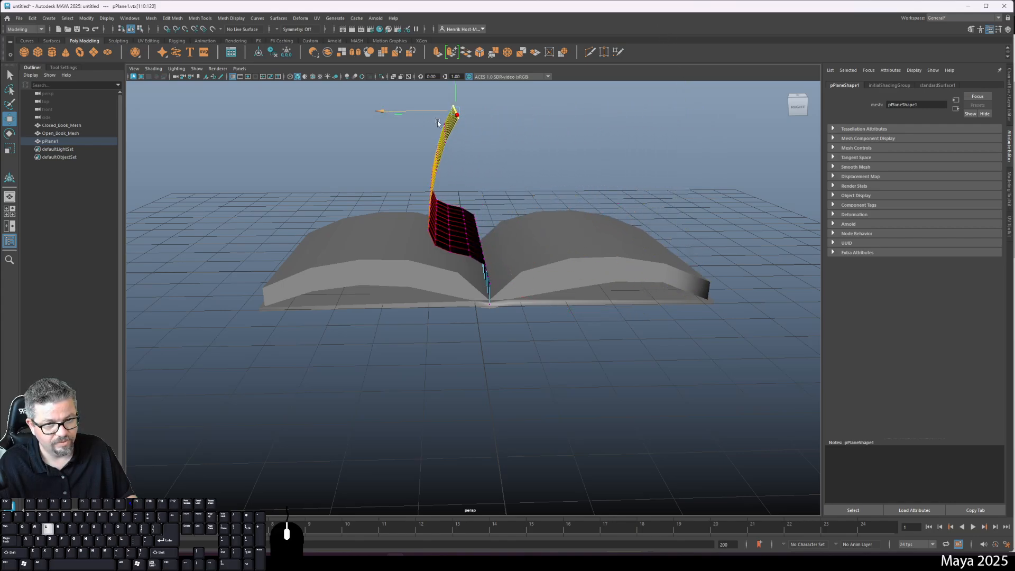
- Try rotating the raised page's free edge, and undo the twist
key("e")
left_click_drag(526, 95, 502, 74)
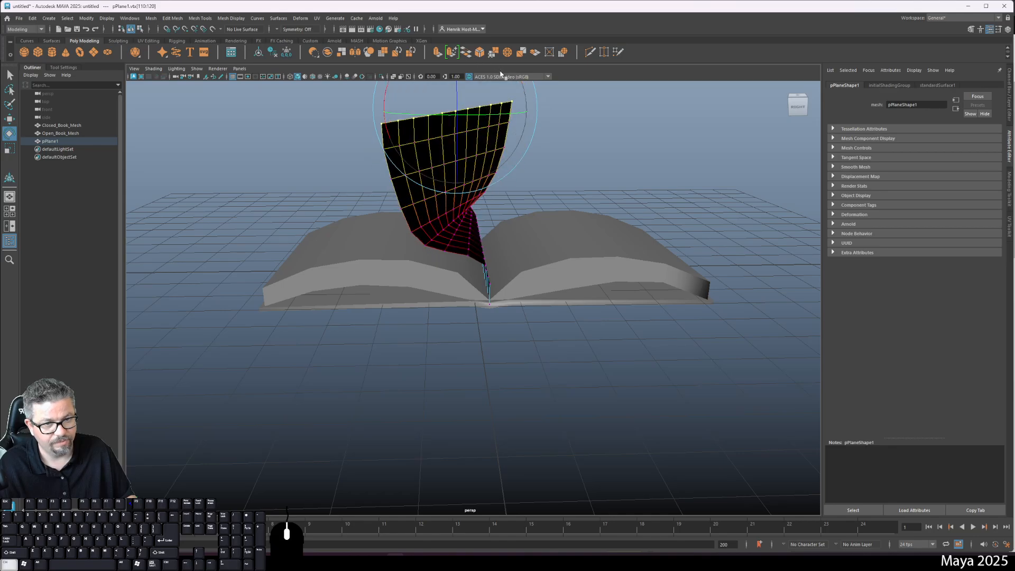
key("ctrl+z")
- Tilt the page's free edge and shift it down over the left half of the book, undoing the last adjustment
middle_click_drag(555, 233, 575, 349, "alt")
left_click_drag(455, 156, 307, 205)
key("w")
left_click_drag(399, 225, 309, 227)
left_click_drag(424, 183, 425, 184)
key("ctrl+z")
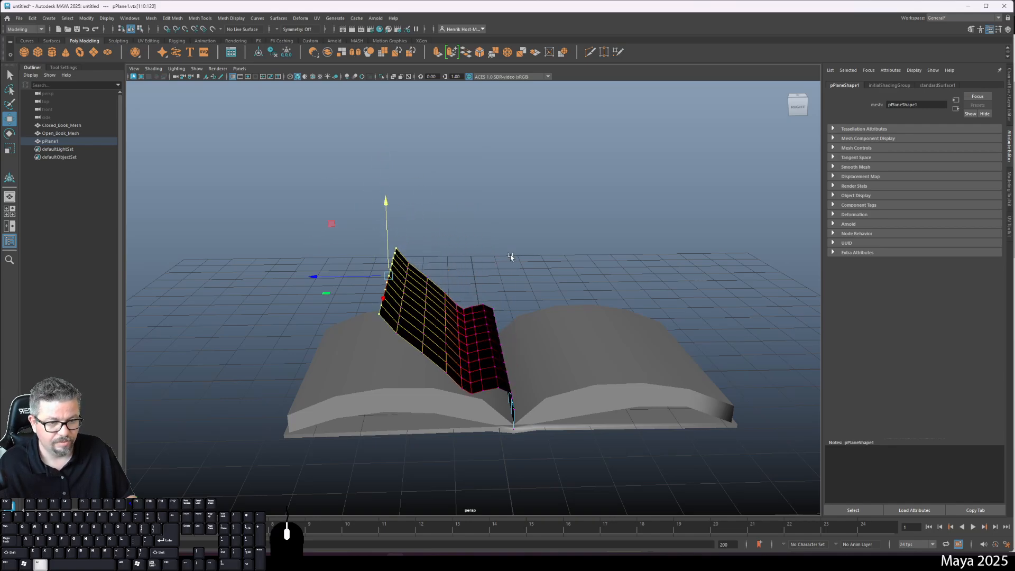
- Return the page plane to object selection and delete it from the scene
scroll(451, 188, "down", 3)
right_click_drag(461, 268, 443, 299)
key("Delete")
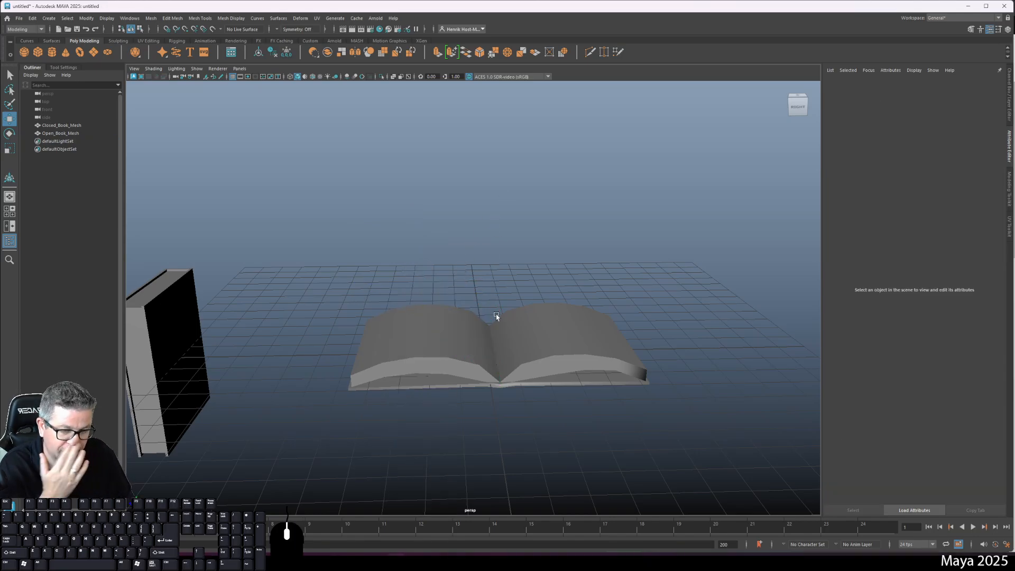
- Examine the open and closed book meshes and their pivots from several angles
left_click_drag(460, 291, 474, 342, "alt")
left_click(474, 343)
left_click_drag(574, 371, 548, 391, "alt")
left_click(565, 407)
left_click_drag(645, 366, 598, 395, "alt")
left_click(170, 233)
left_click_drag(434, 185, 751, 156, "alt")
left_click_drag(369, 222, 545, 277, "alt")
left_click(451, 245)
left_click(551, 273)
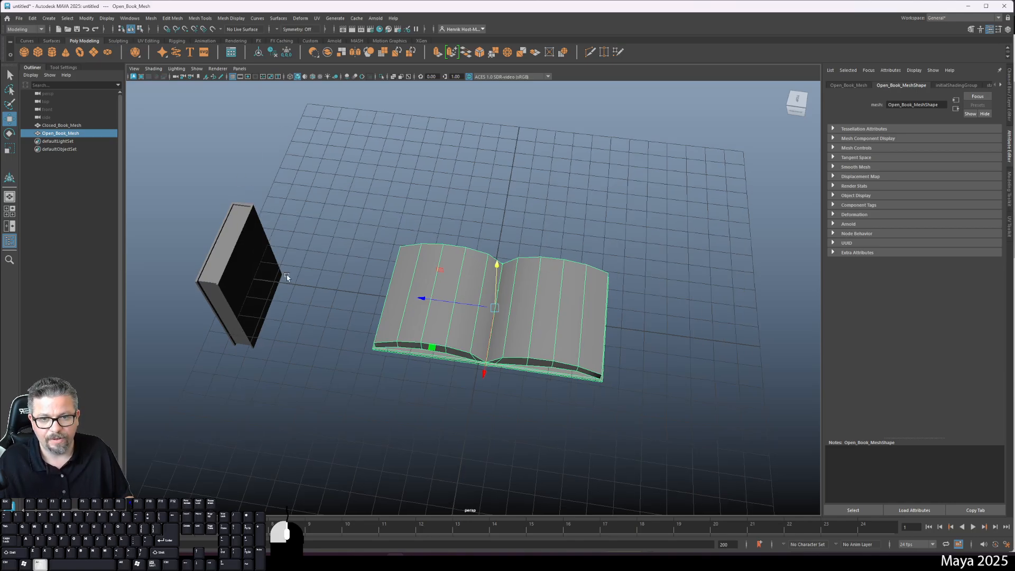
left_click_drag(286, 279, 321, 261, "alt")
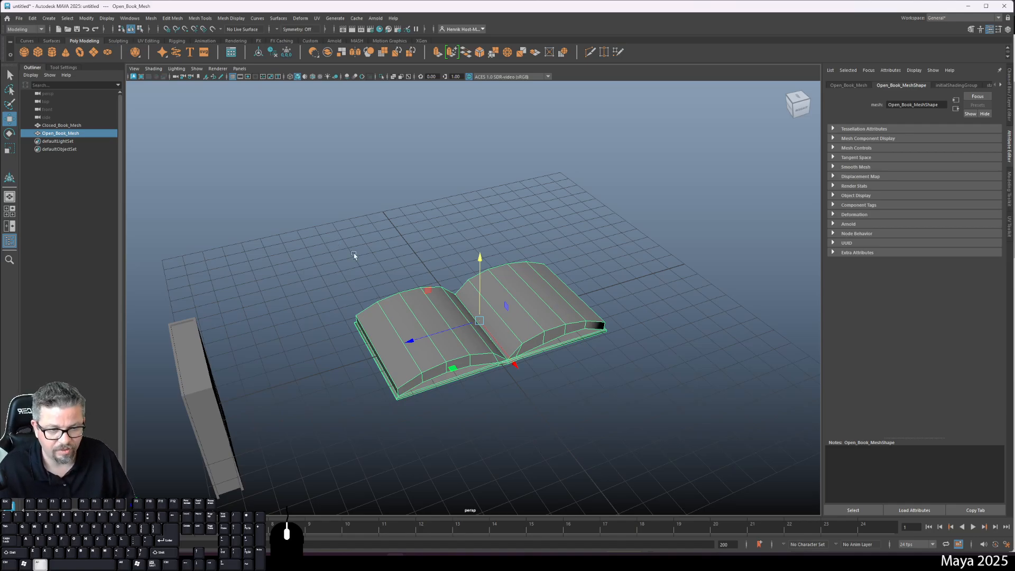
left_click_drag(354, 255, 333, 455, "alt")
scroll(333, 455, "down", 3)
left_click(349, 465)
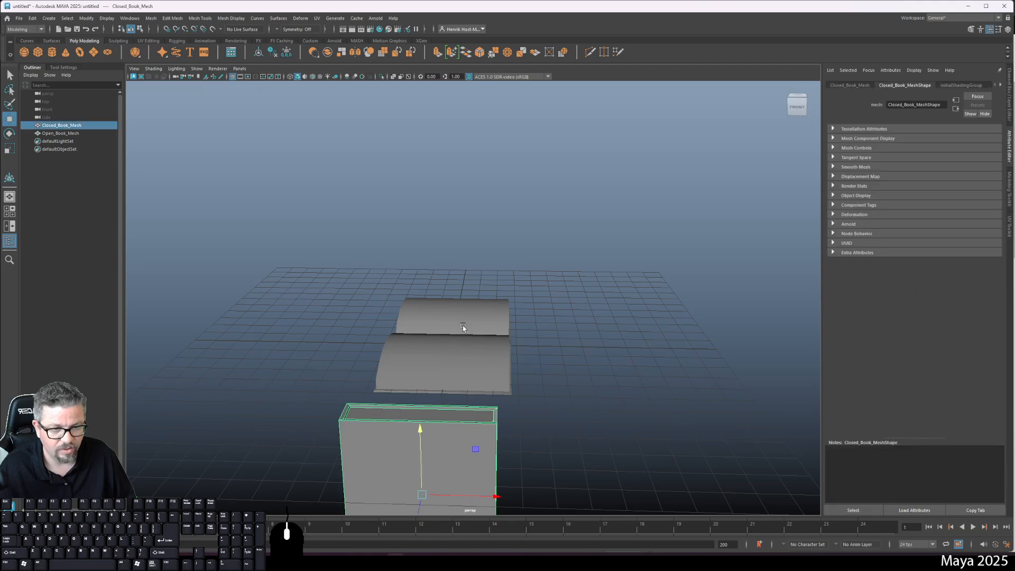
left_click(465, 327)
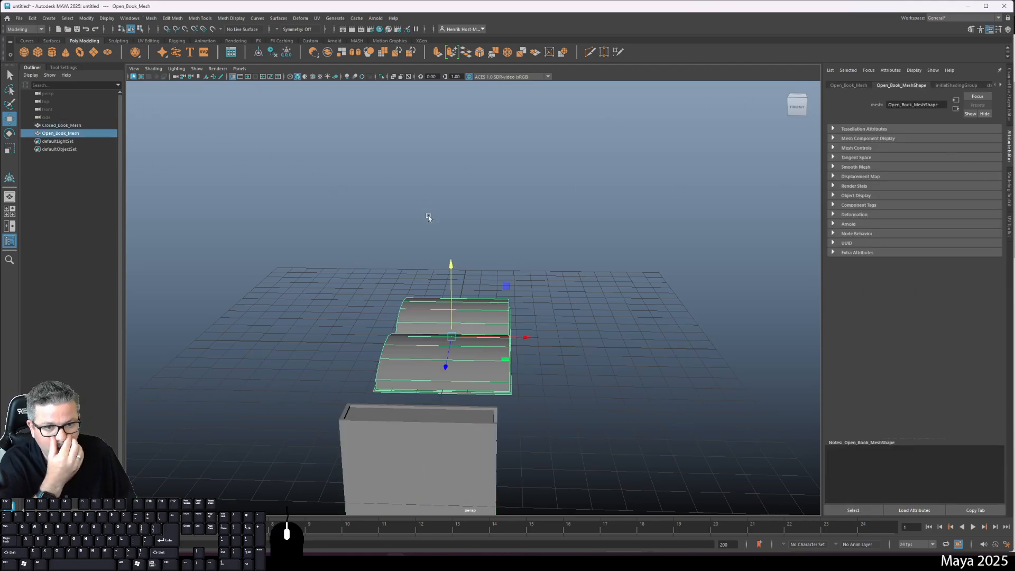
- Move the open book mesh along Z with grid snapping so its pivot sits on the grid's centre line
left_click(86, 18)
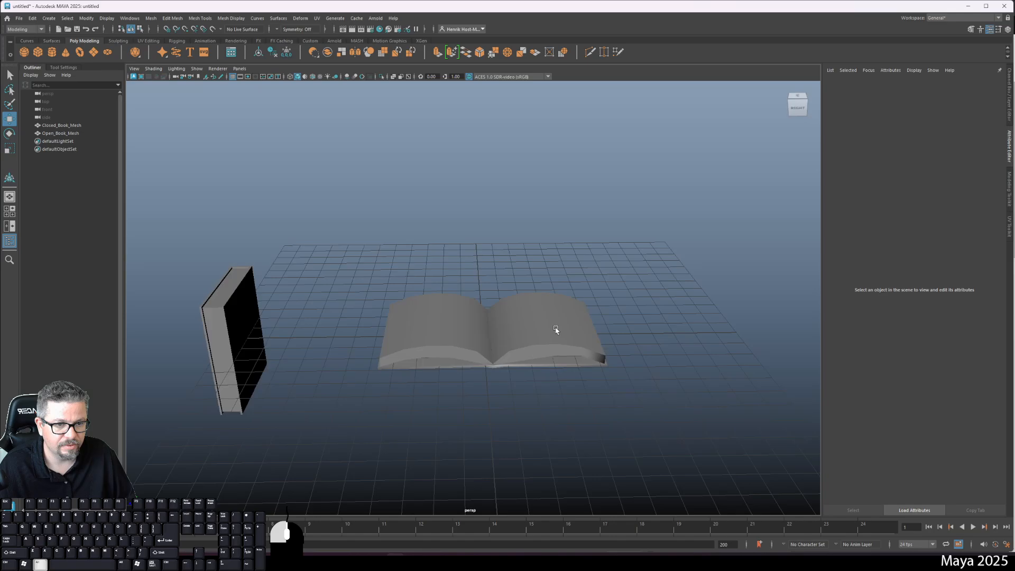
key("x")
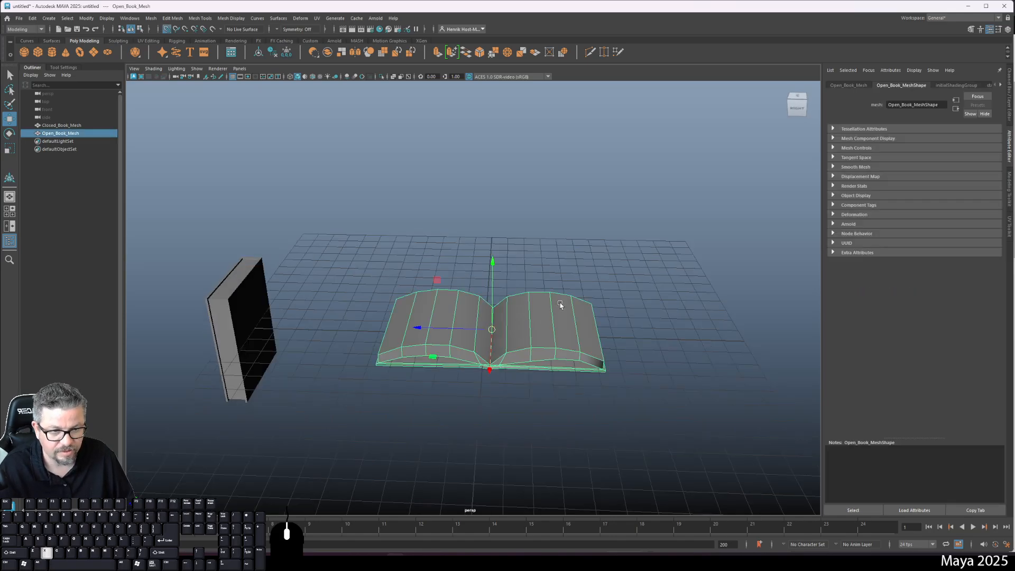
left_click_drag(443, 332, 376, 342)
- Display the front and top views in wireframe and check the open book's placement against the grid's centre
key("space")
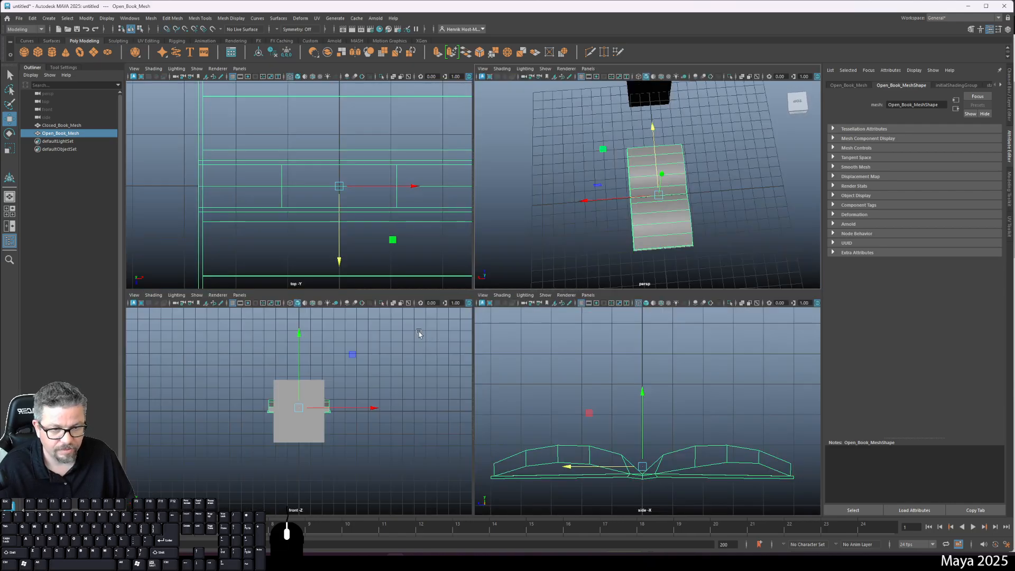
key("4")
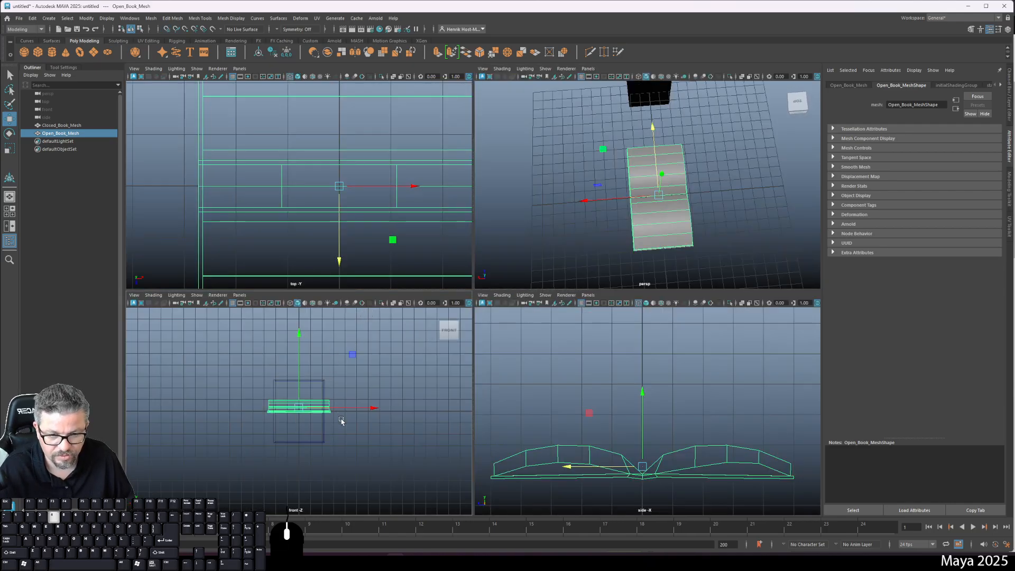
key("4")
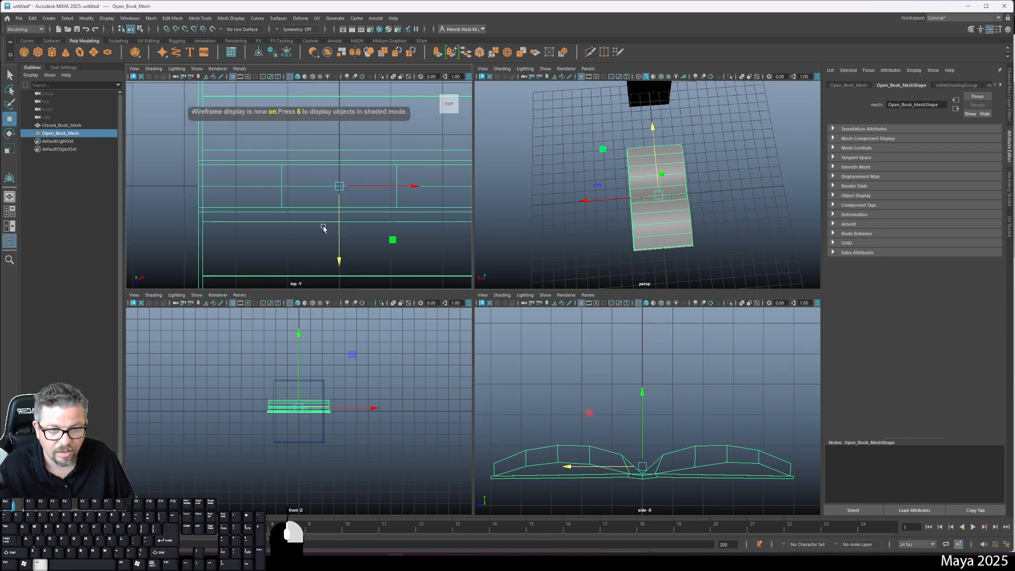
key("f")
key("space")
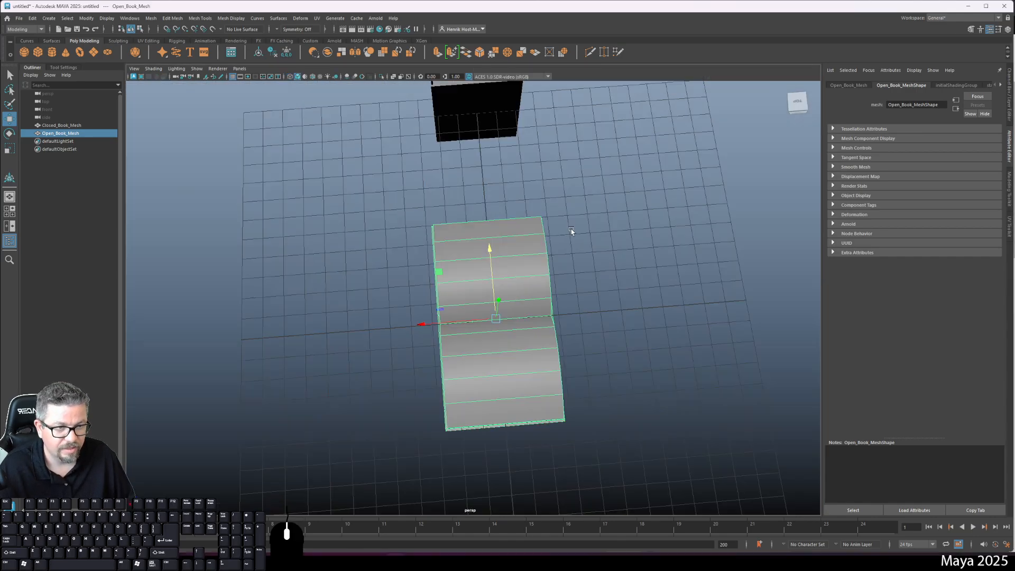
- Snap the closed book mesh along Z to the grid's centre line, and move it along X to stand behind the open book
left_click_drag(571, 229, 632, 197, "alt")
left_click(228, 323)
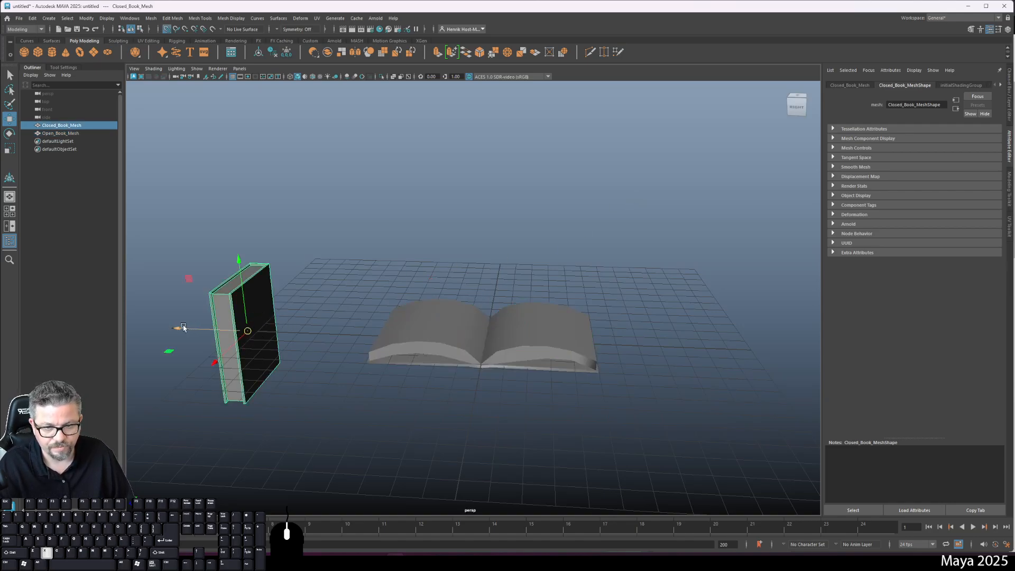
left_click_drag(203, 323, 391, 384)
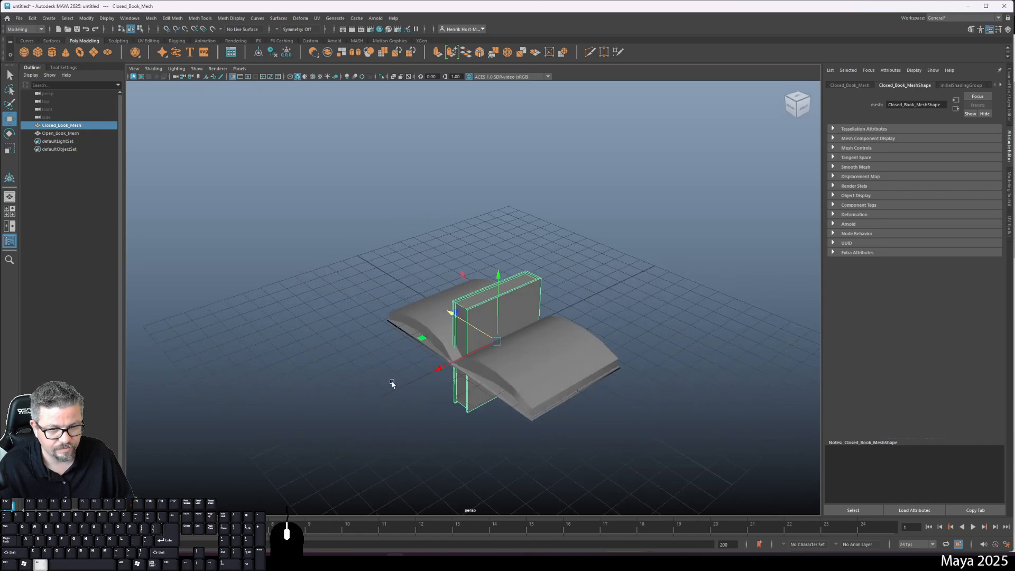
left_click_drag(447, 365, 553, 312, "alt")
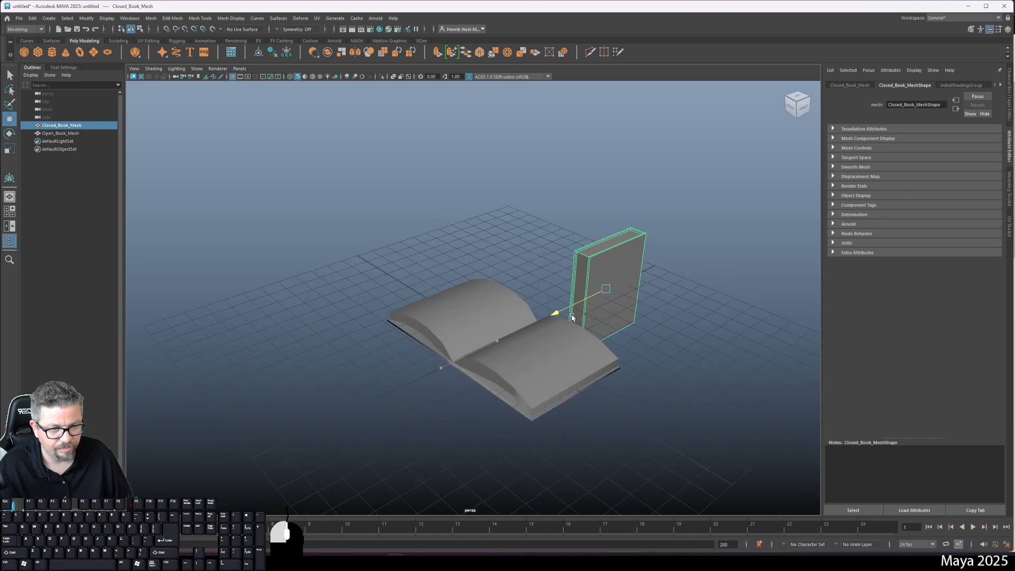
- Freeze the transformations of the open book mesh and the closed book mesh
left_click(795, 407)
left_click_drag(796, 408, 610, 400, "alt")
left_click(489, 302)
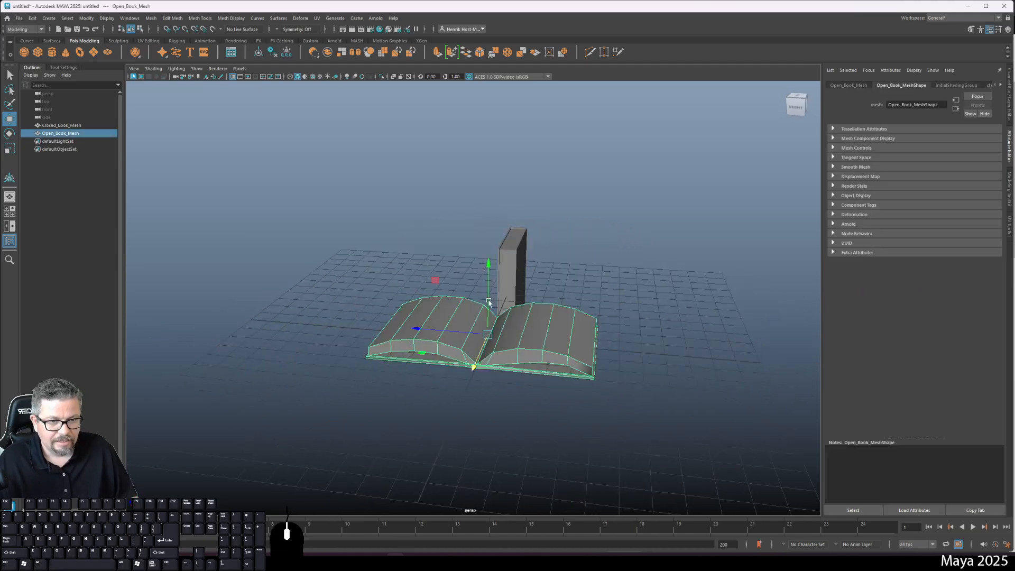
left_click(89, 19)
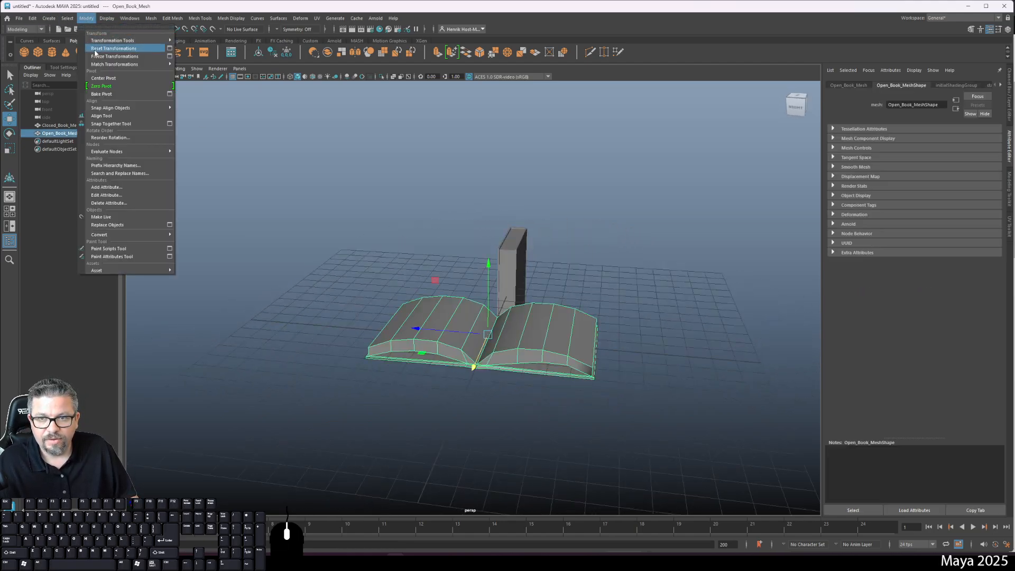
left_click(118, 58)
left_click(521, 250)
key("g")
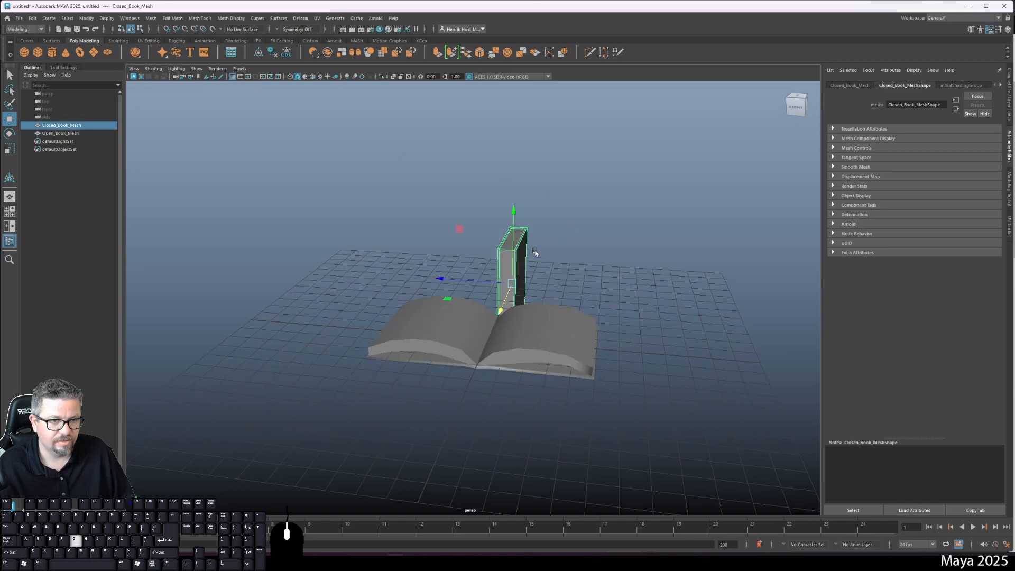
- Delete all construction history in the scene
left_click(32, 18)
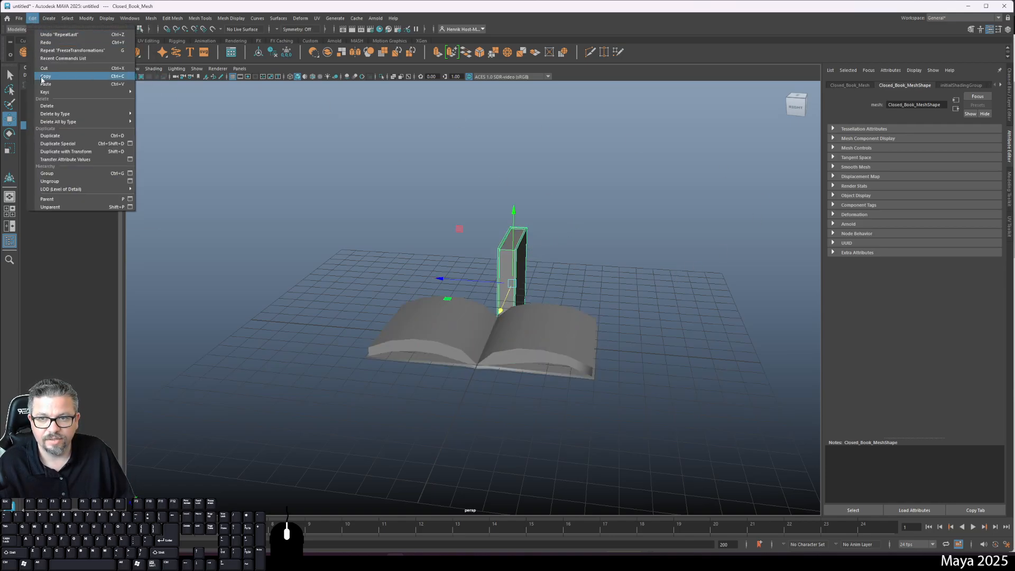
mouse_move(79, 121)
left_click(177, 128)
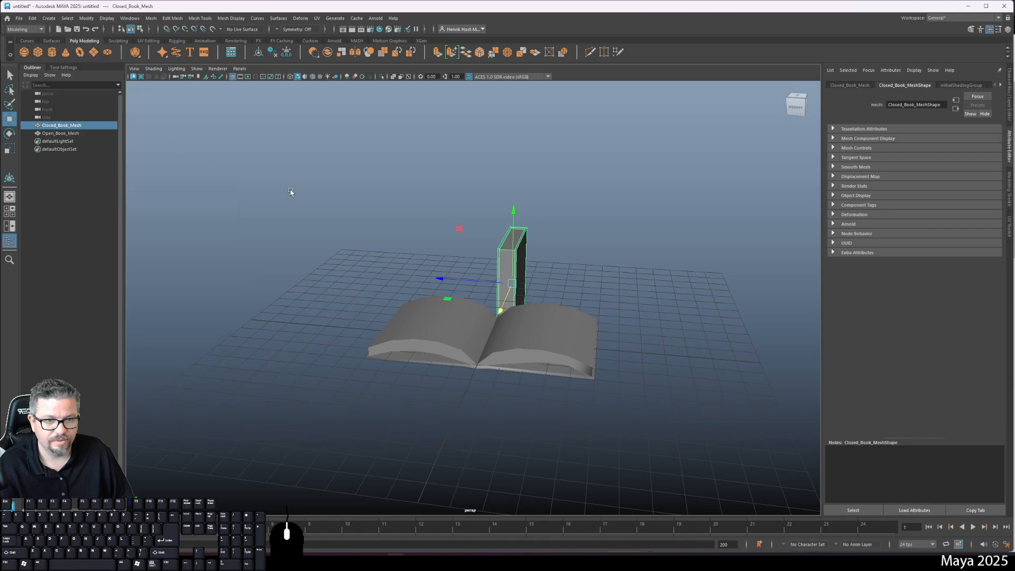
- Raise the closed book mesh along Y so it floats above the grid behind the open book, and deselect it
left_click(601, 252)
left_click_drag(337, 276, 475, 295, "alt")
left_click(351, 277)
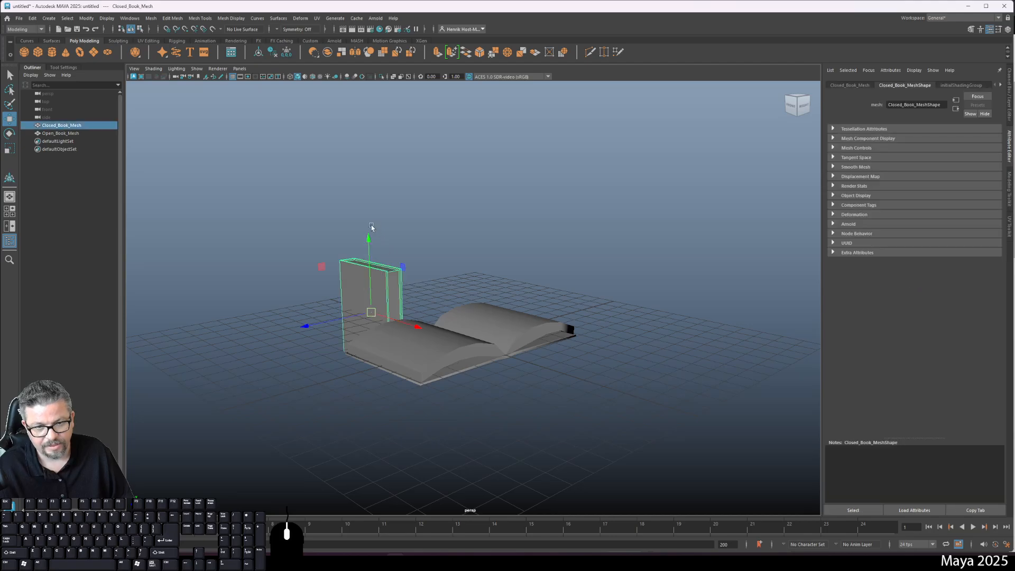
left_click_drag(370, 227, 368, 181)
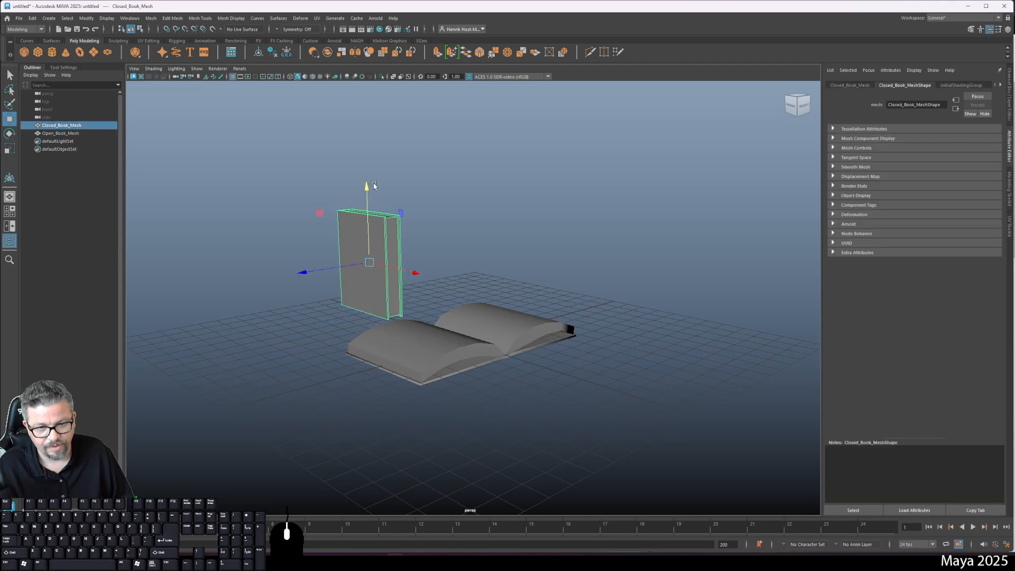
left_click(544, 302)
left_click_drag(544, 302, 423, 295, "alt")
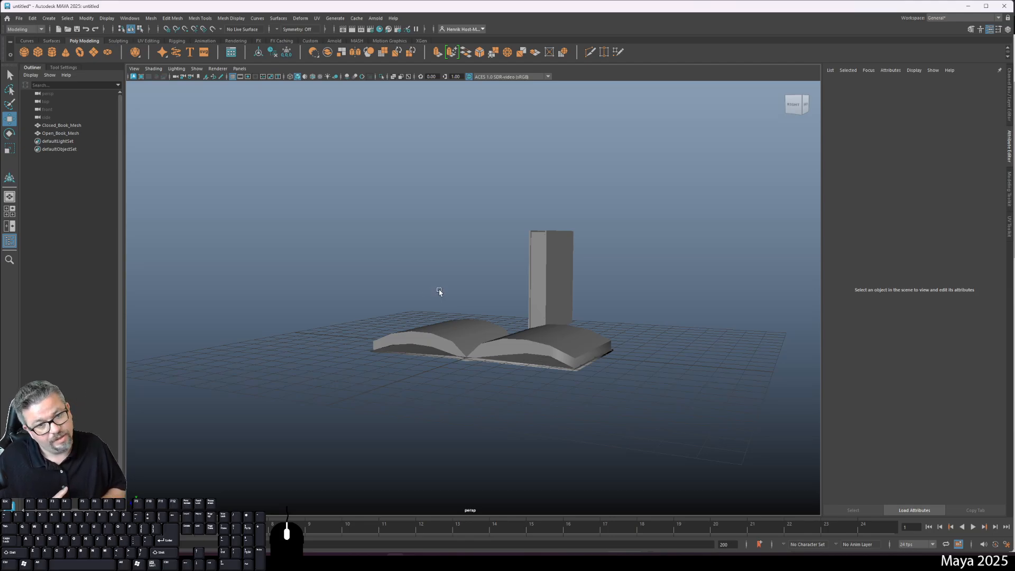
left_click(558, 262)
key("space")
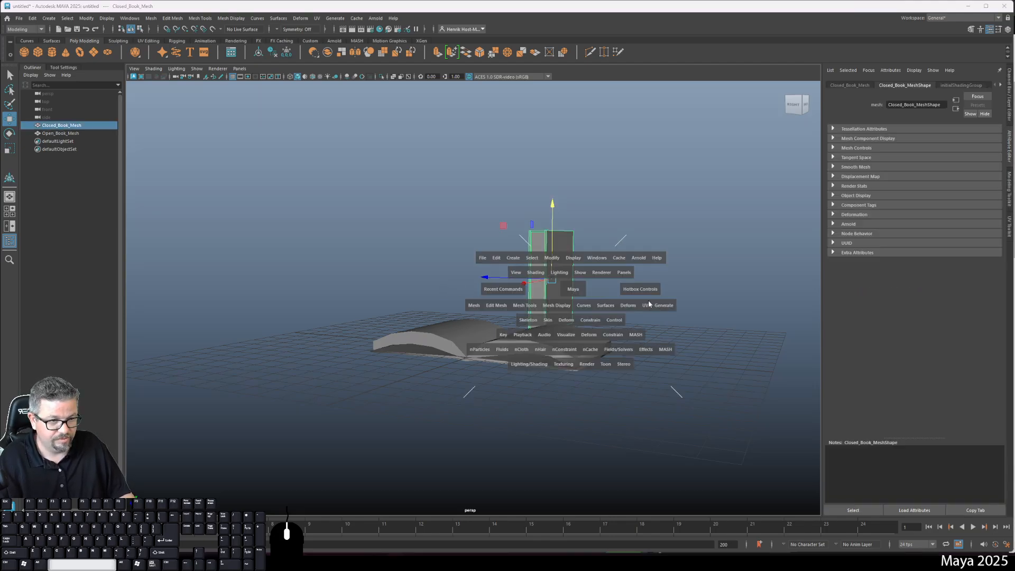
left_click_drag(649, 303, 664, 242)
left_click_drag(623, 282, 623, 290, "alt")
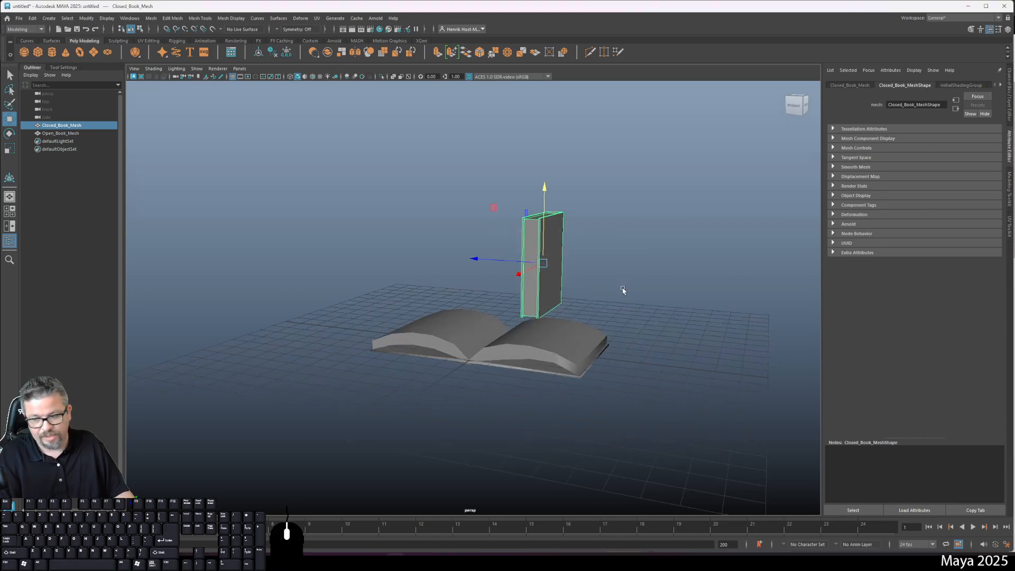